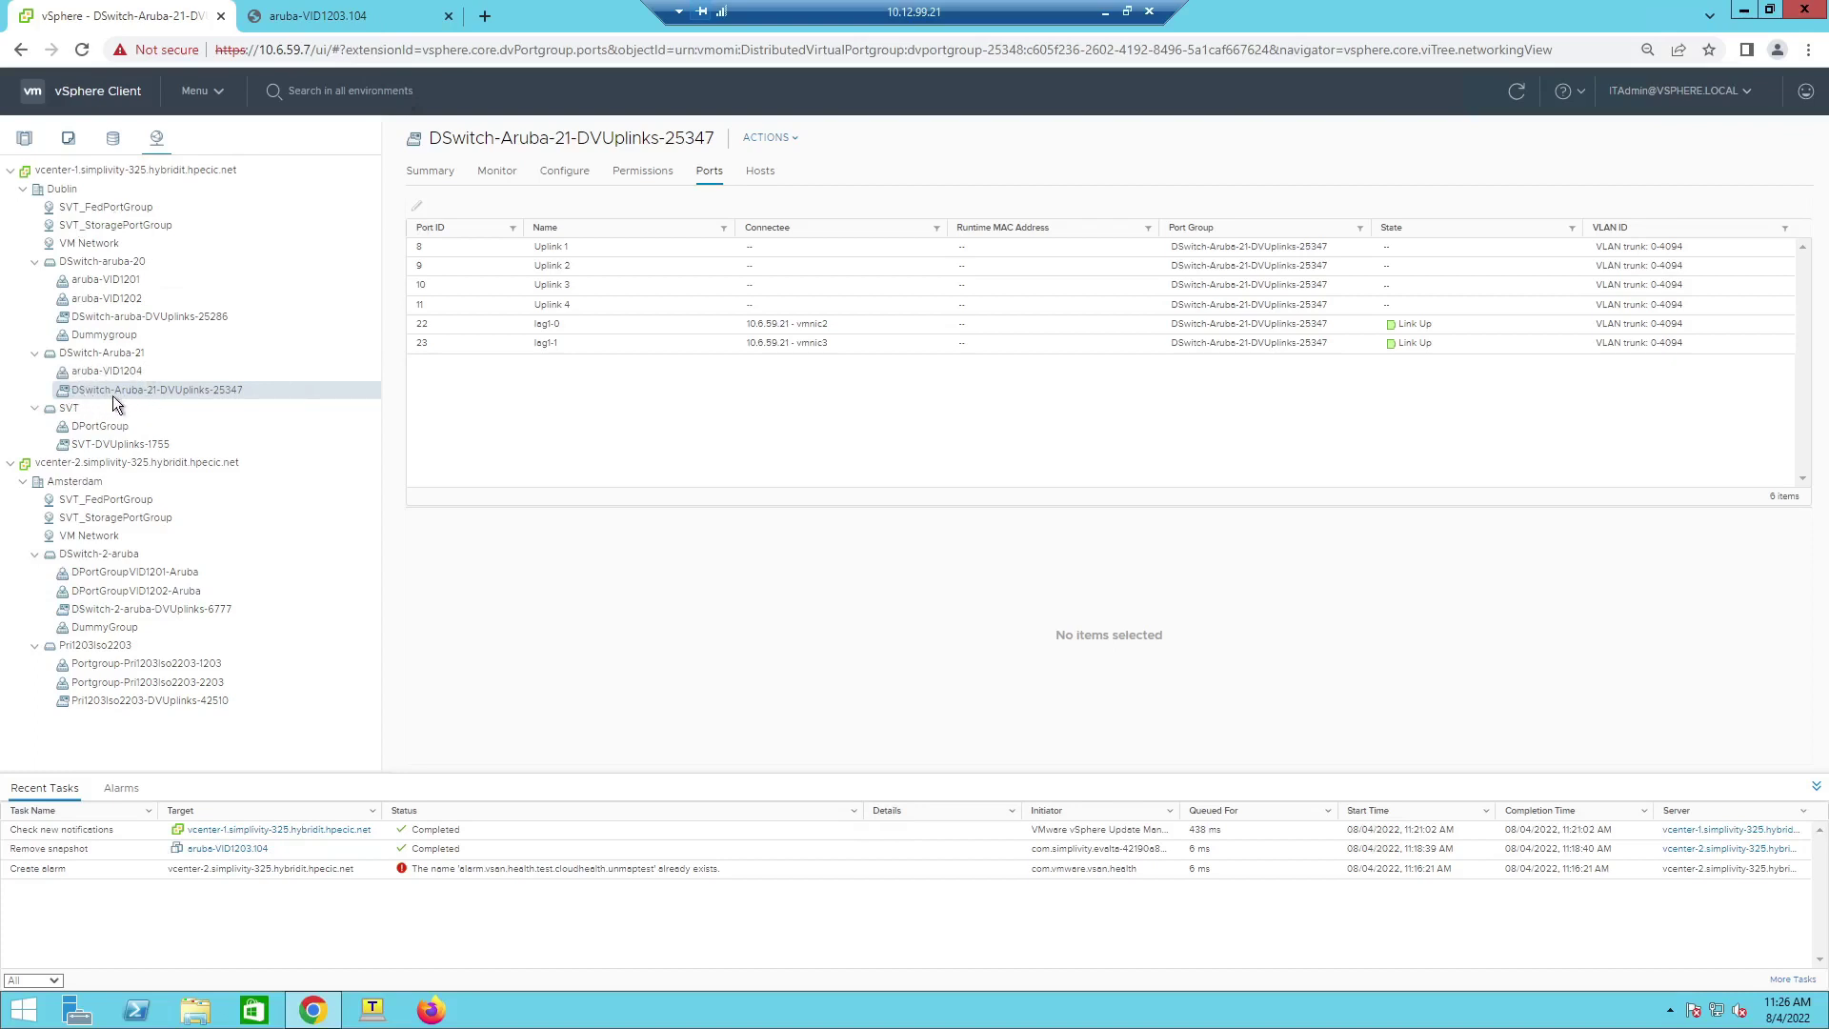
Step: Inspect DVUplinks port 23 (lag1-1), then list the VMs on port group aruba-VID1204
click(560, 341)
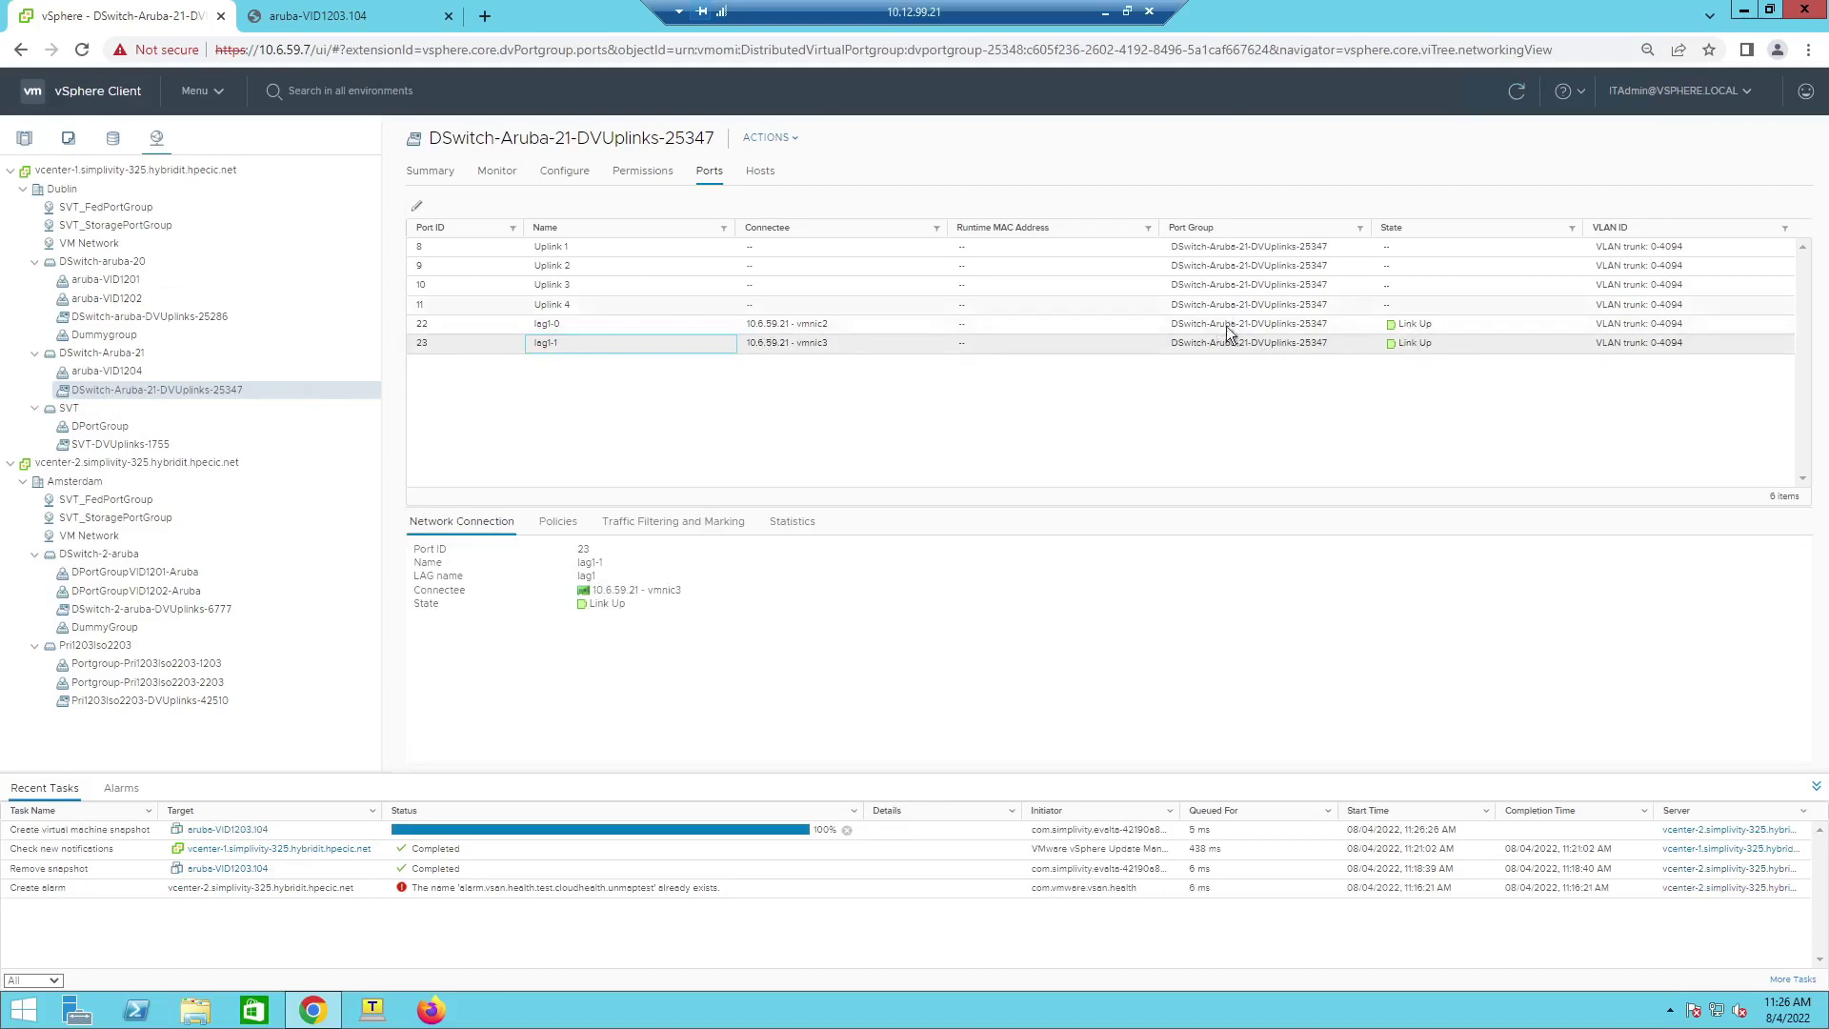
click(101, 369)
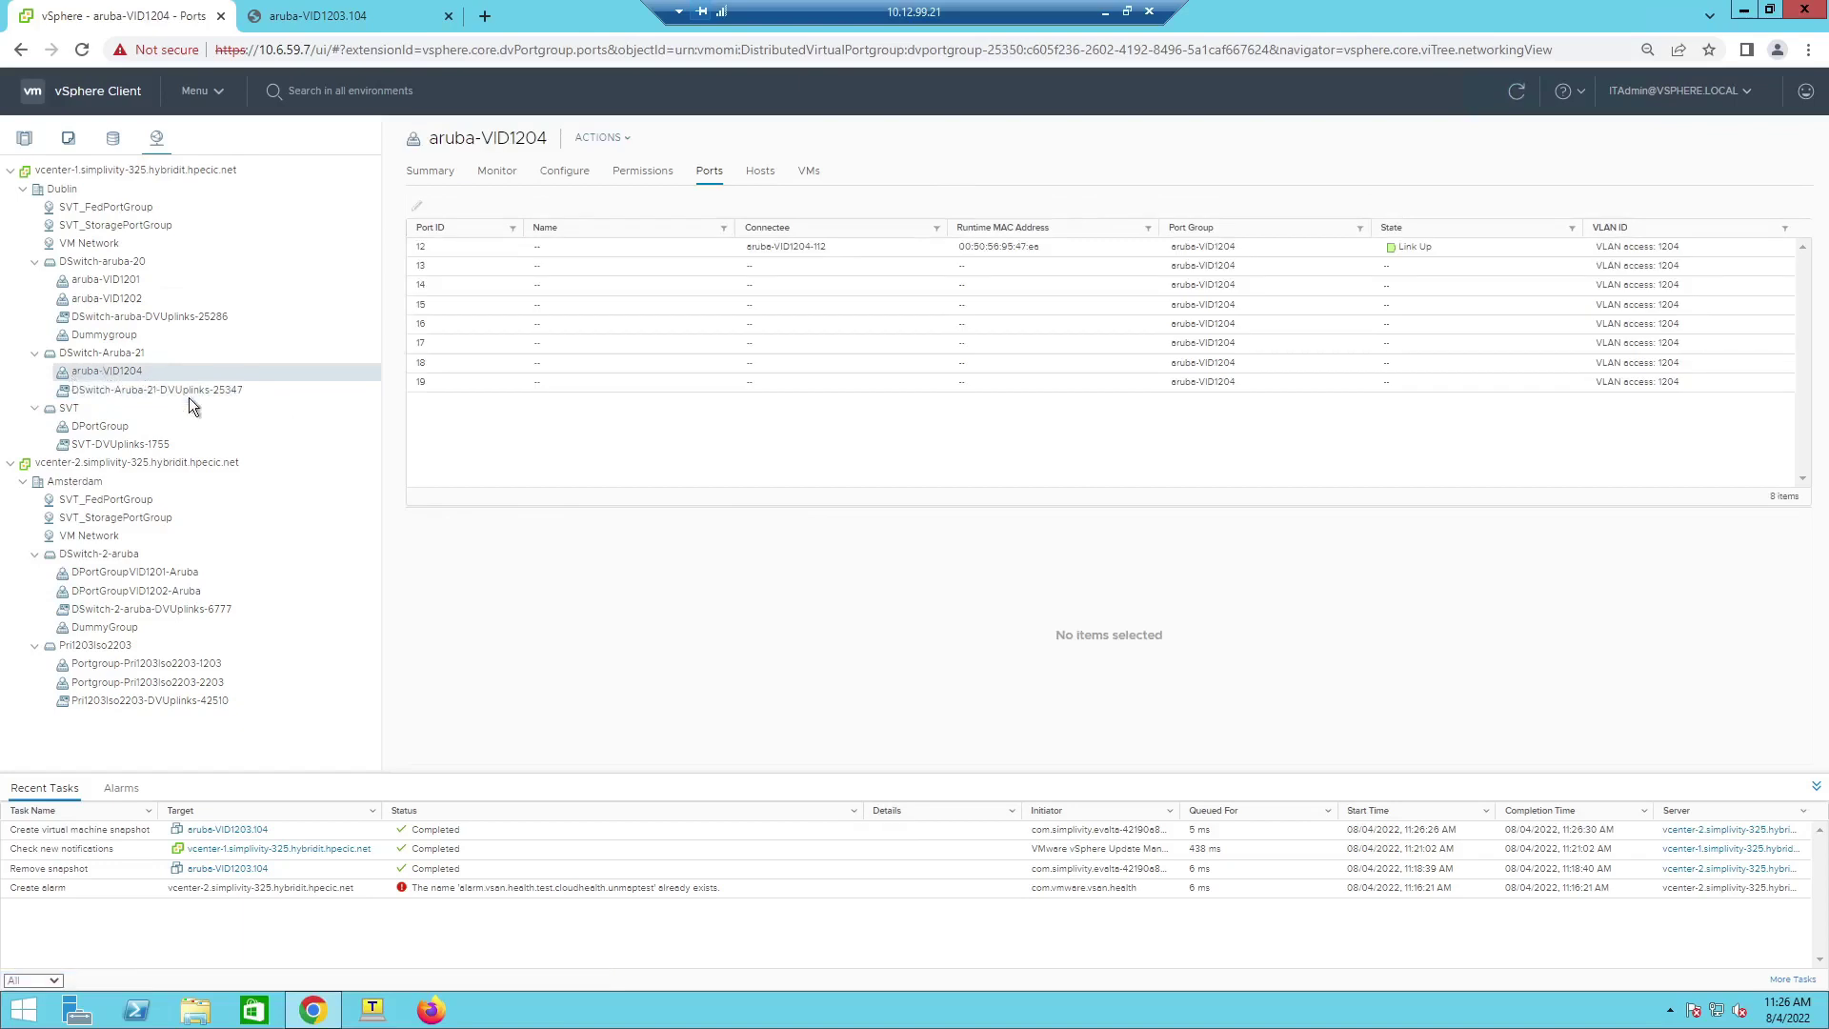
click(809, 173)
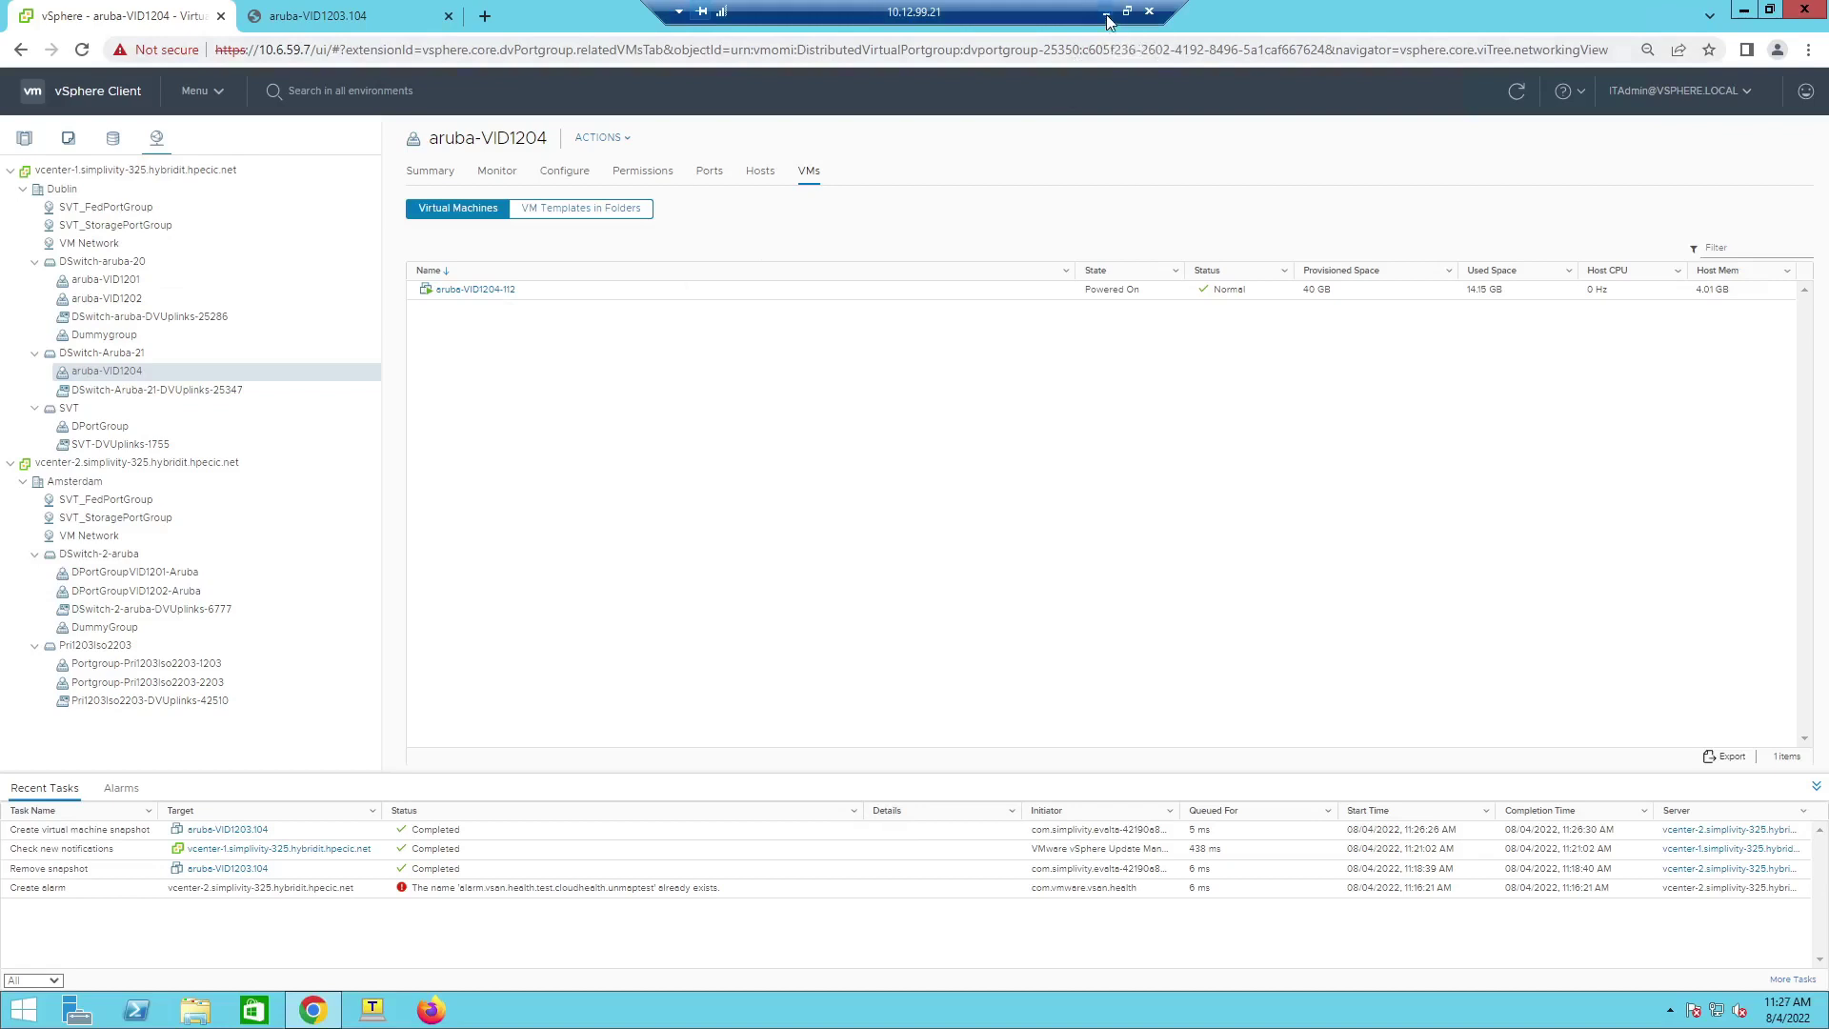
Step: Back in Fabric Composer, go to Configuration > Ports > Link Aggregation Groups and add a new LAG
click(1106, 16)
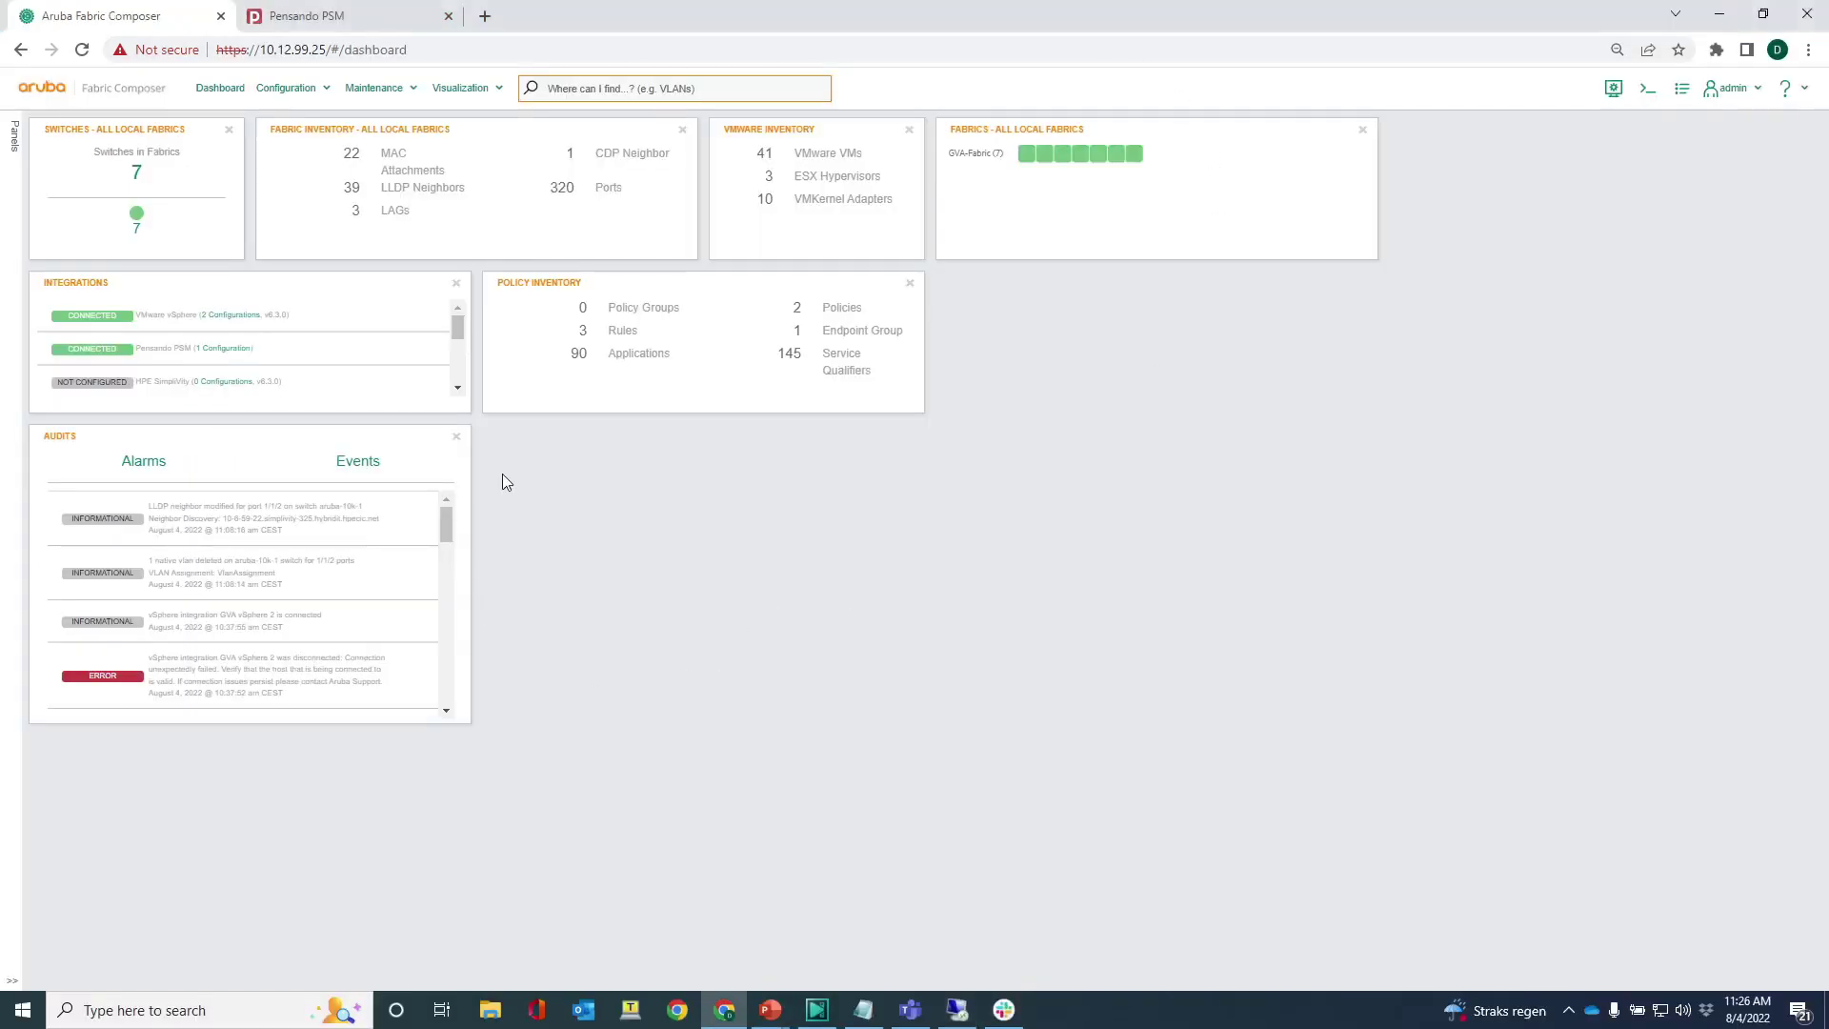
click(277, 90)
mouse_move(303, 120)
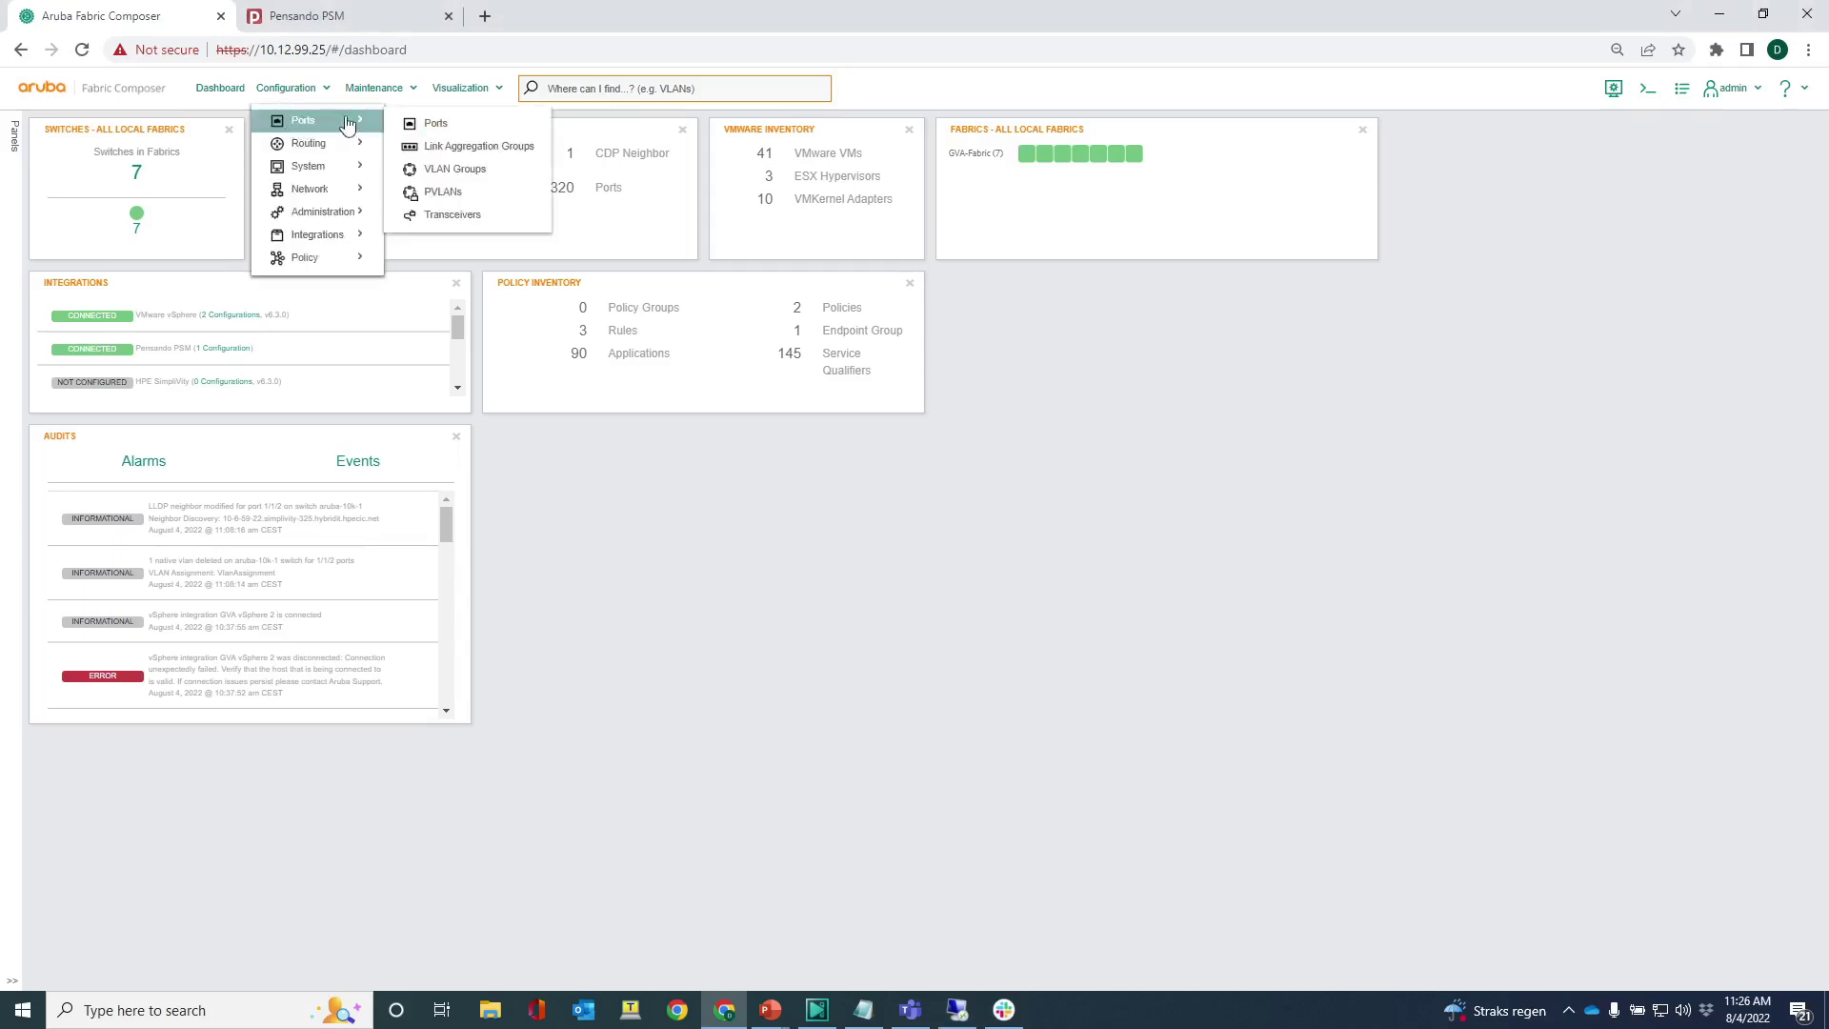
click(442, 146)
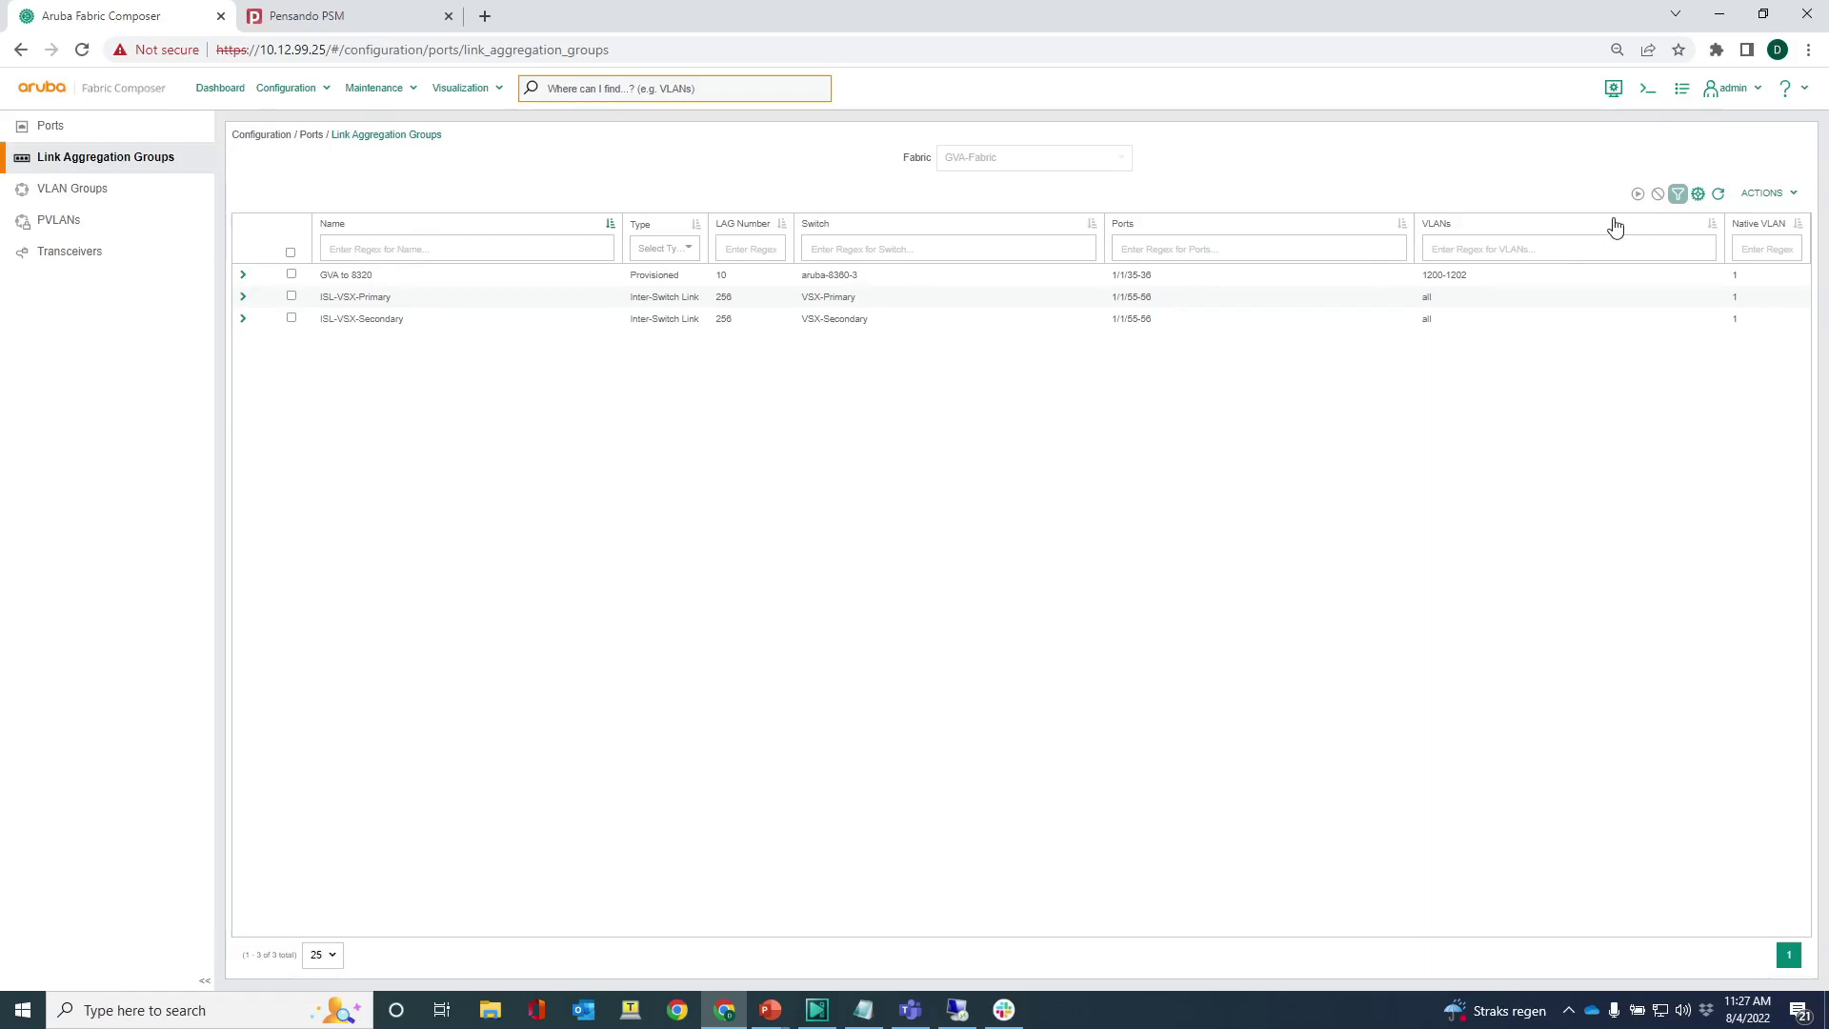
click(1774, 195)
click(1735, 221)
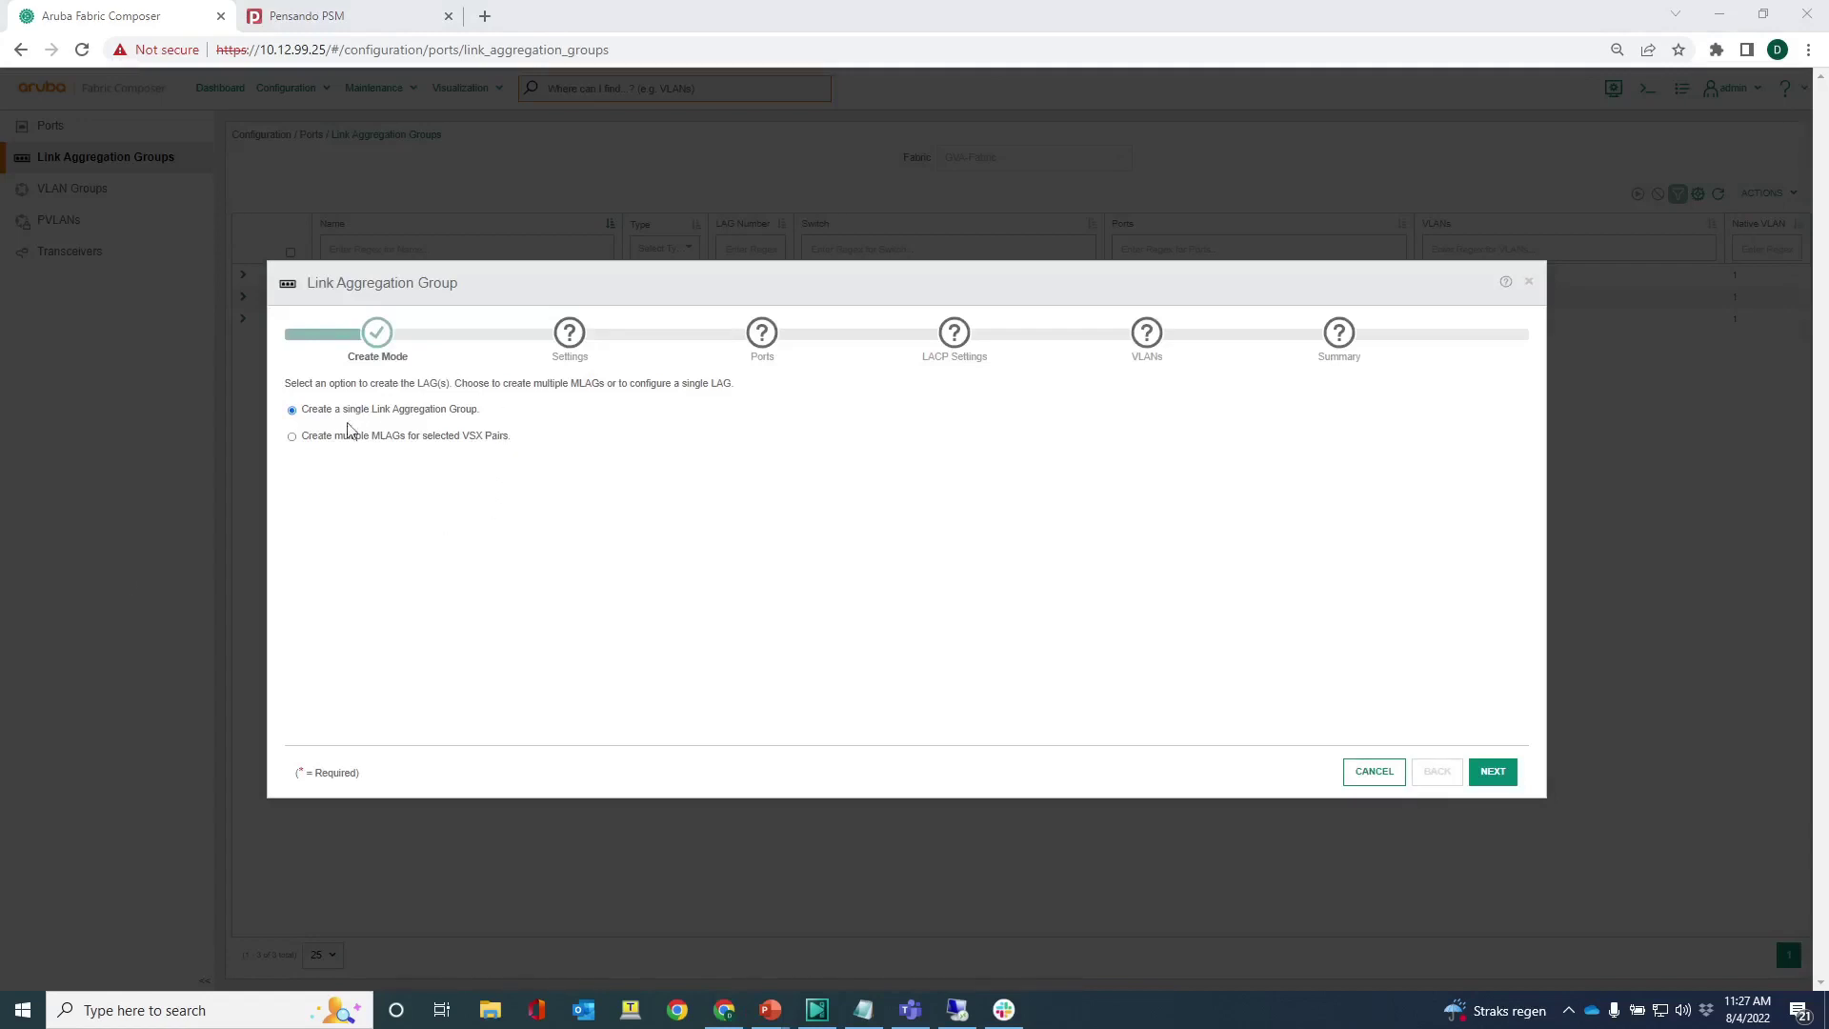
Step: Choose multiple MLAGs for VSX pairs with name prefix GVA-VSX-LAG and LAG number base 10
click(293, 438)
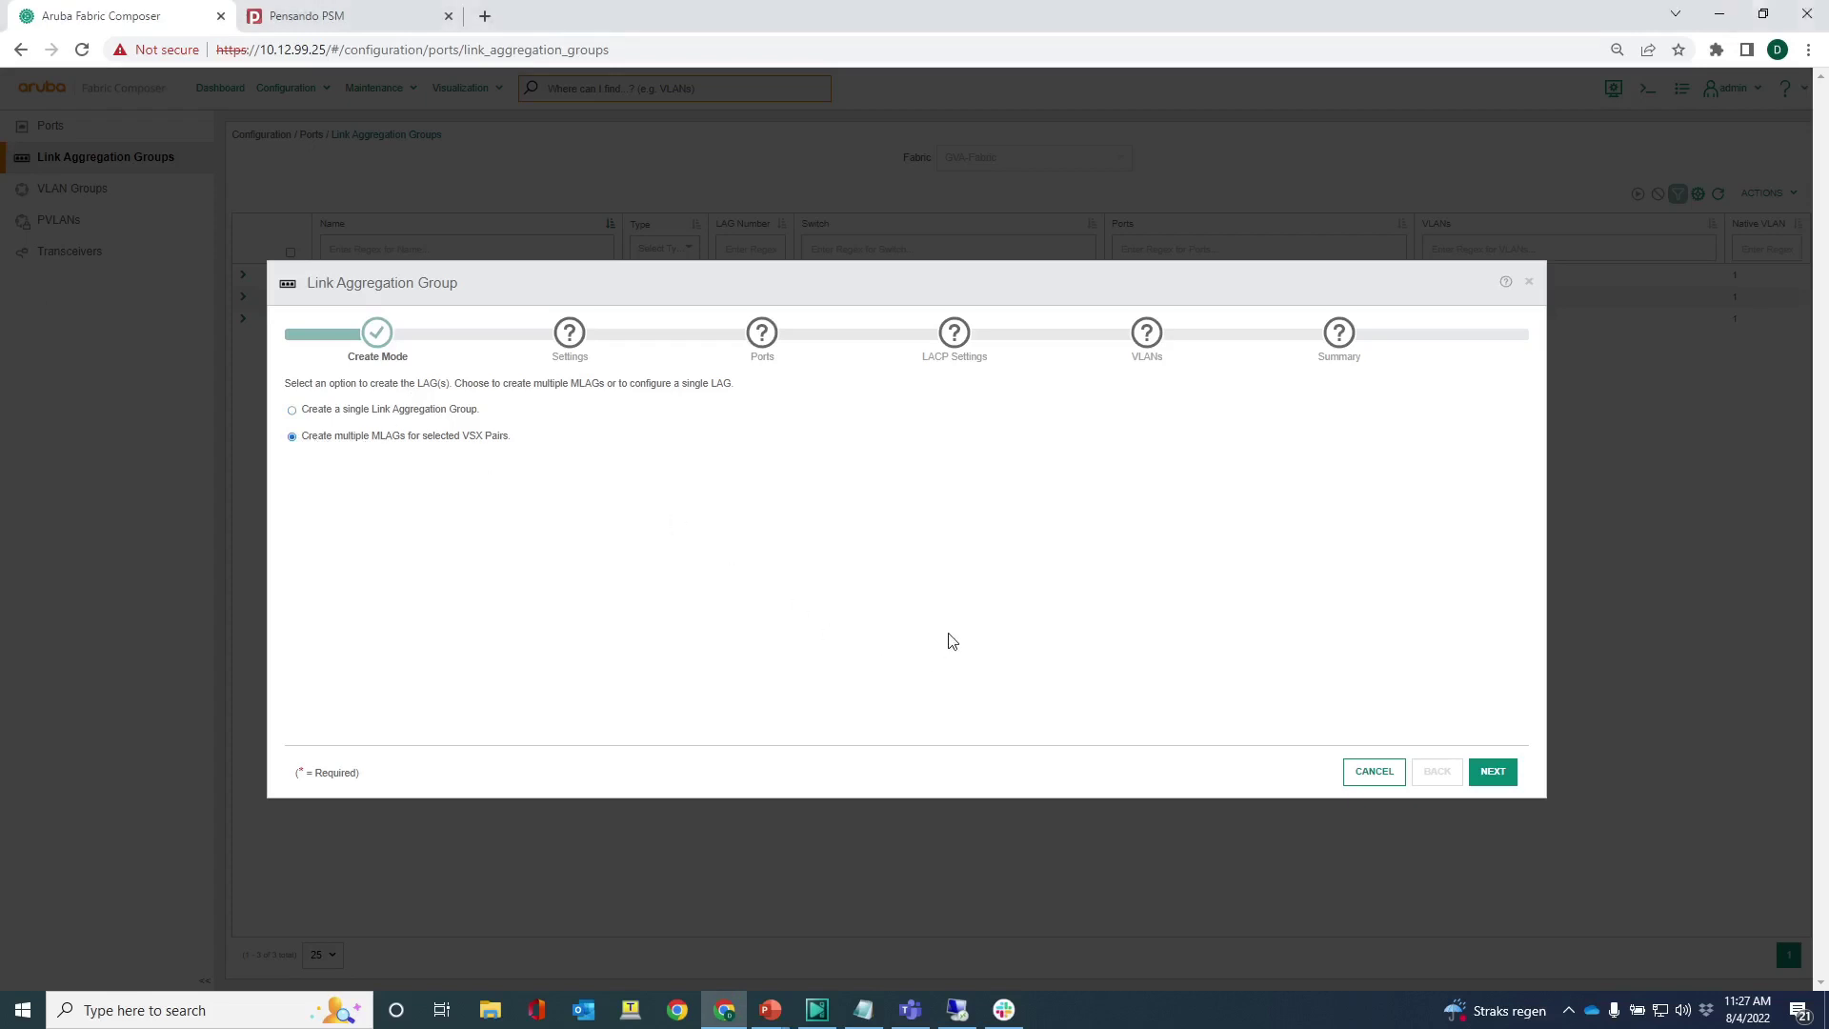
click(1492, 773)
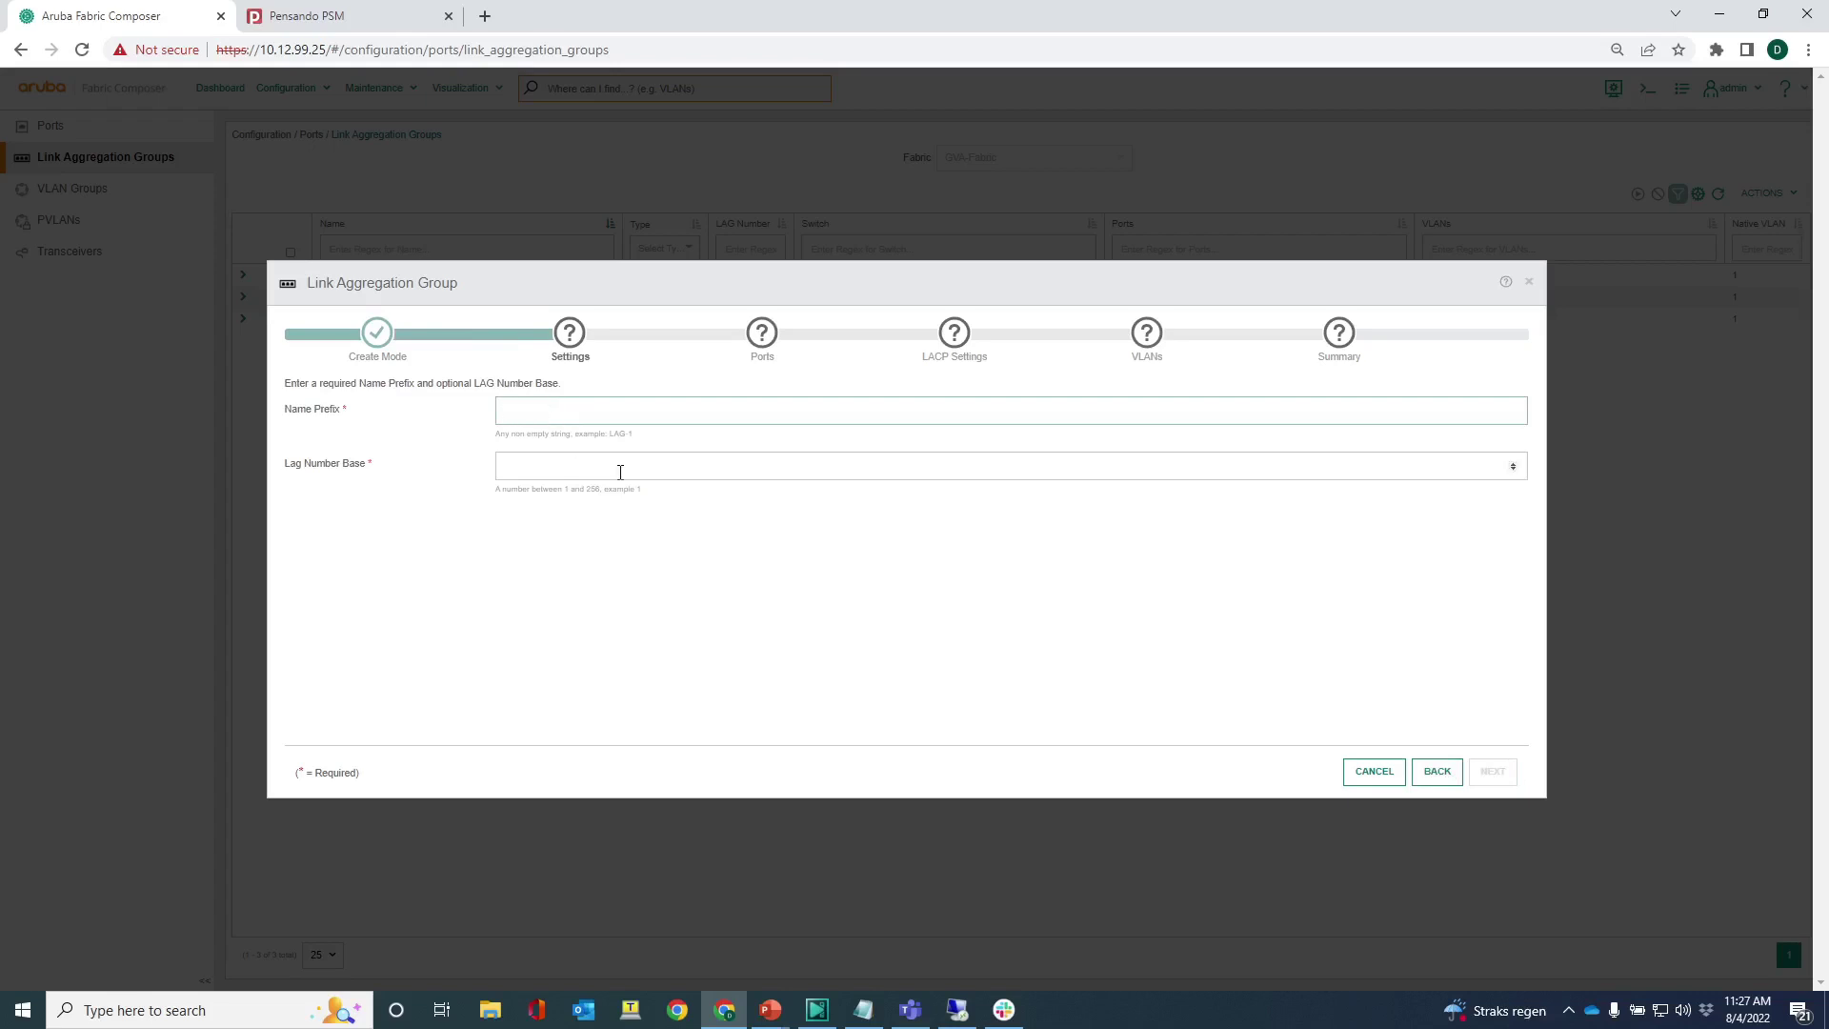
text(GVA-VSX-LAG)
click(548, 461)
text(10)
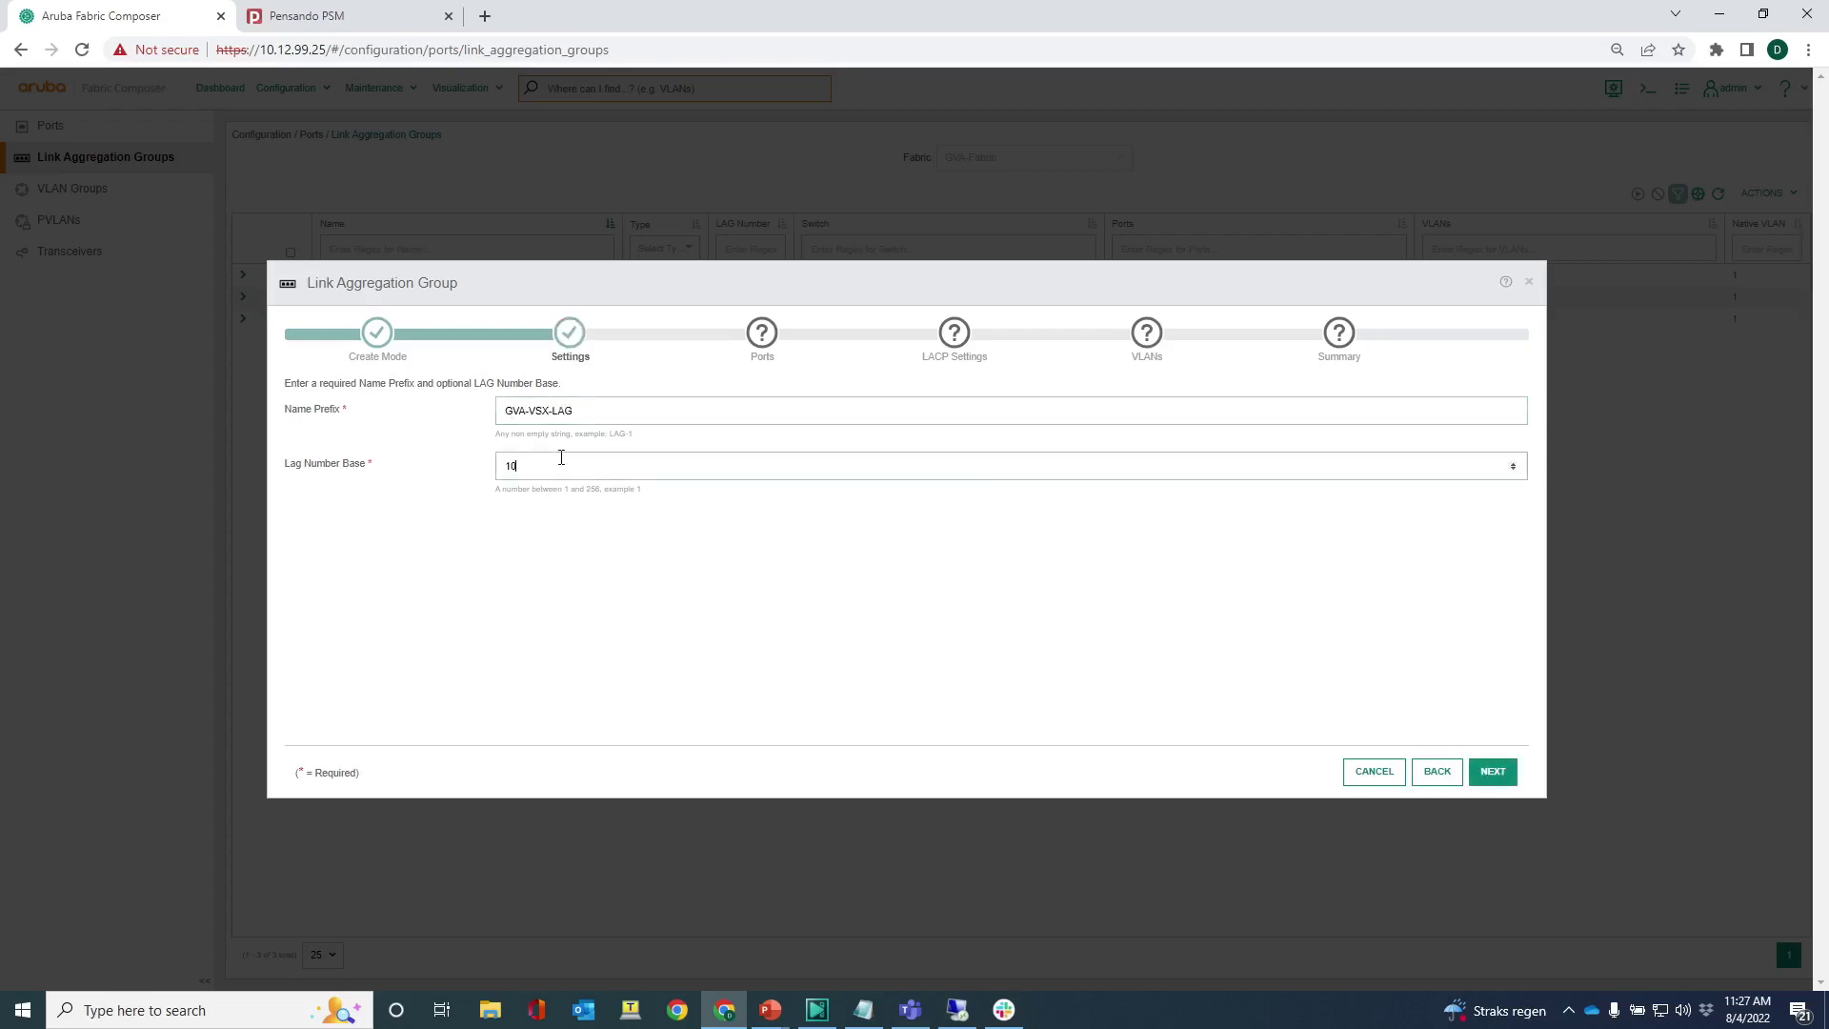
key(BackSpace)
key(BackSpace)
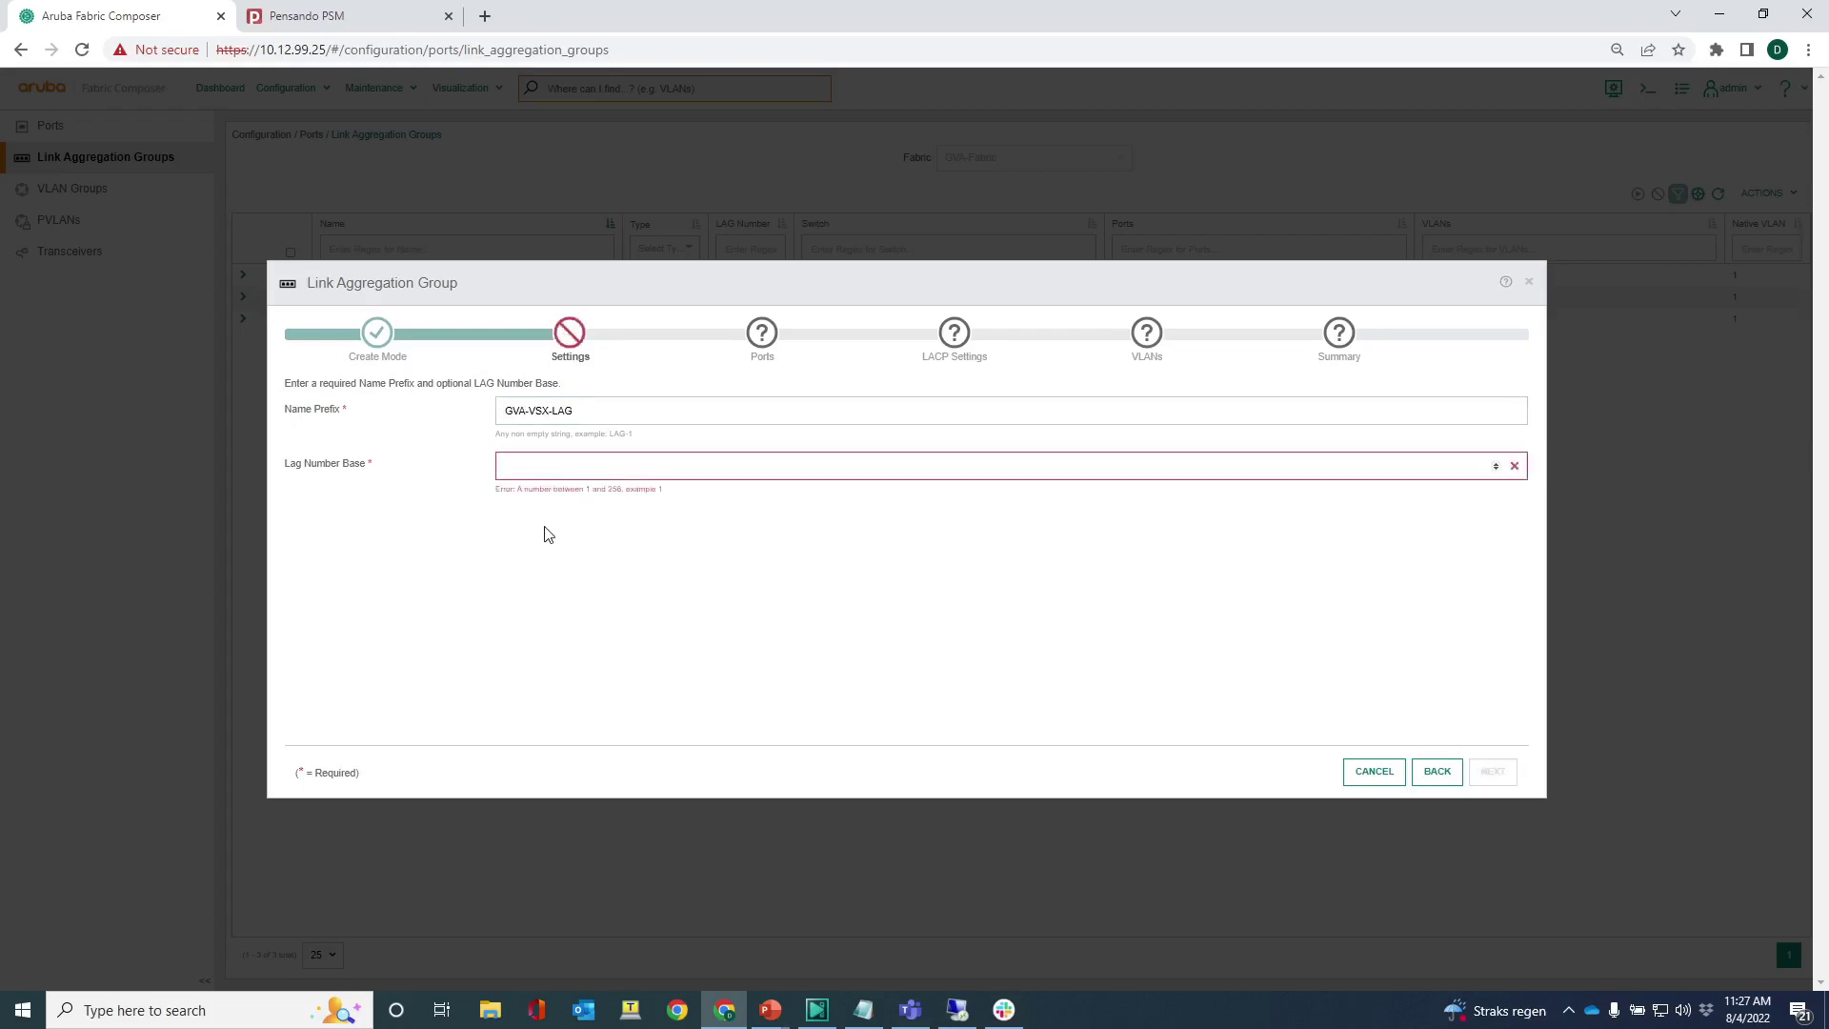
text(10)
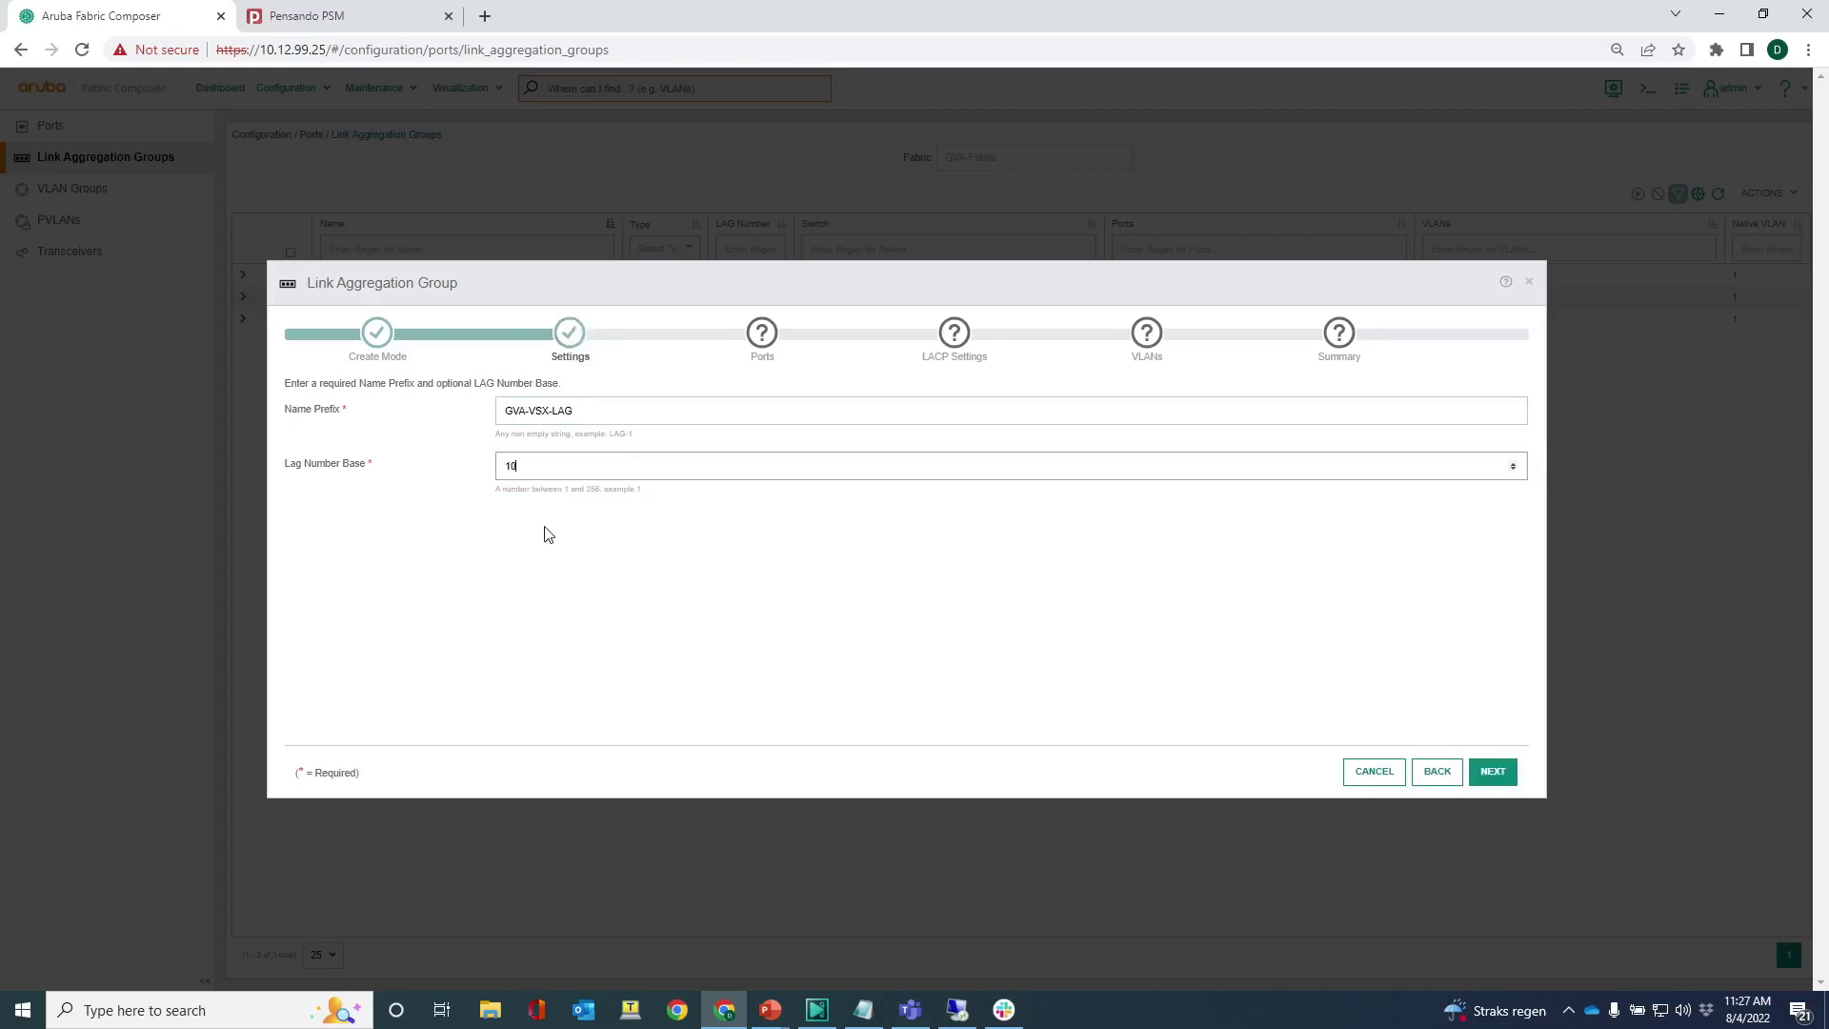
click(1492, 774)
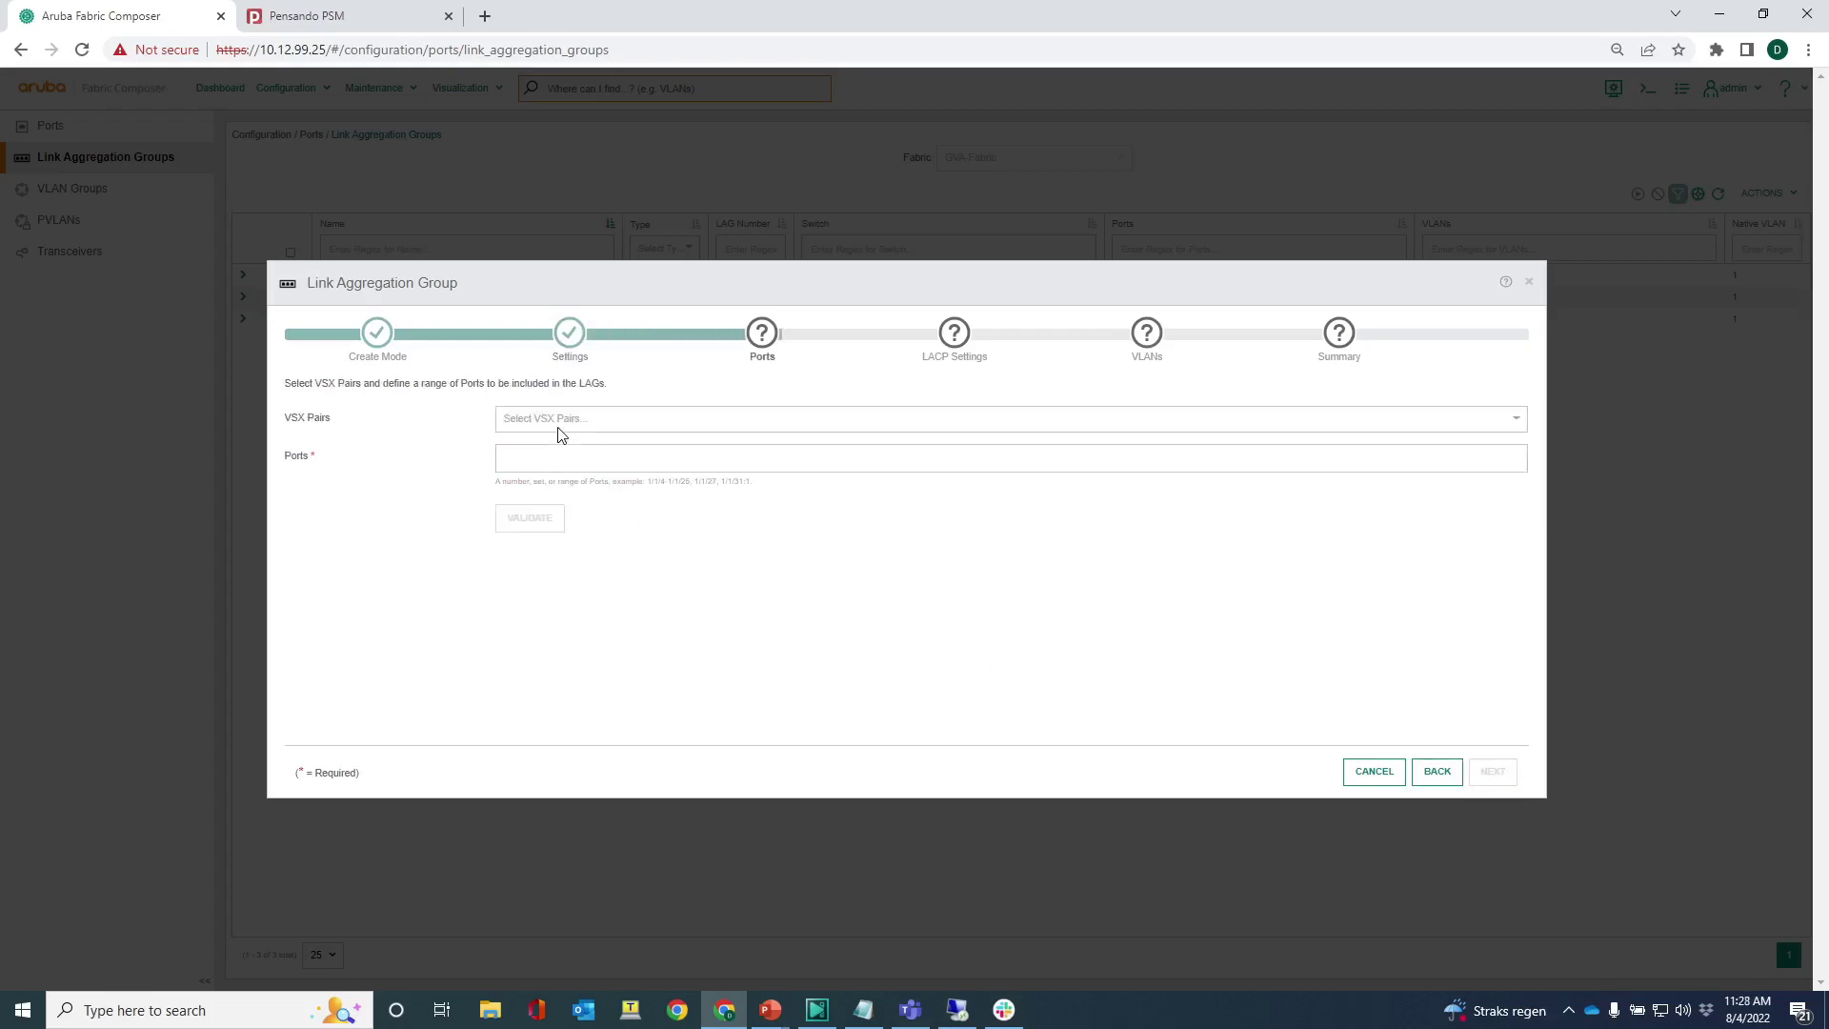
Step: Assign port 1/1/5 on the VSX-Primary / VSX-Secondary pair and validate it
click(556, 420)
click(530, 446)
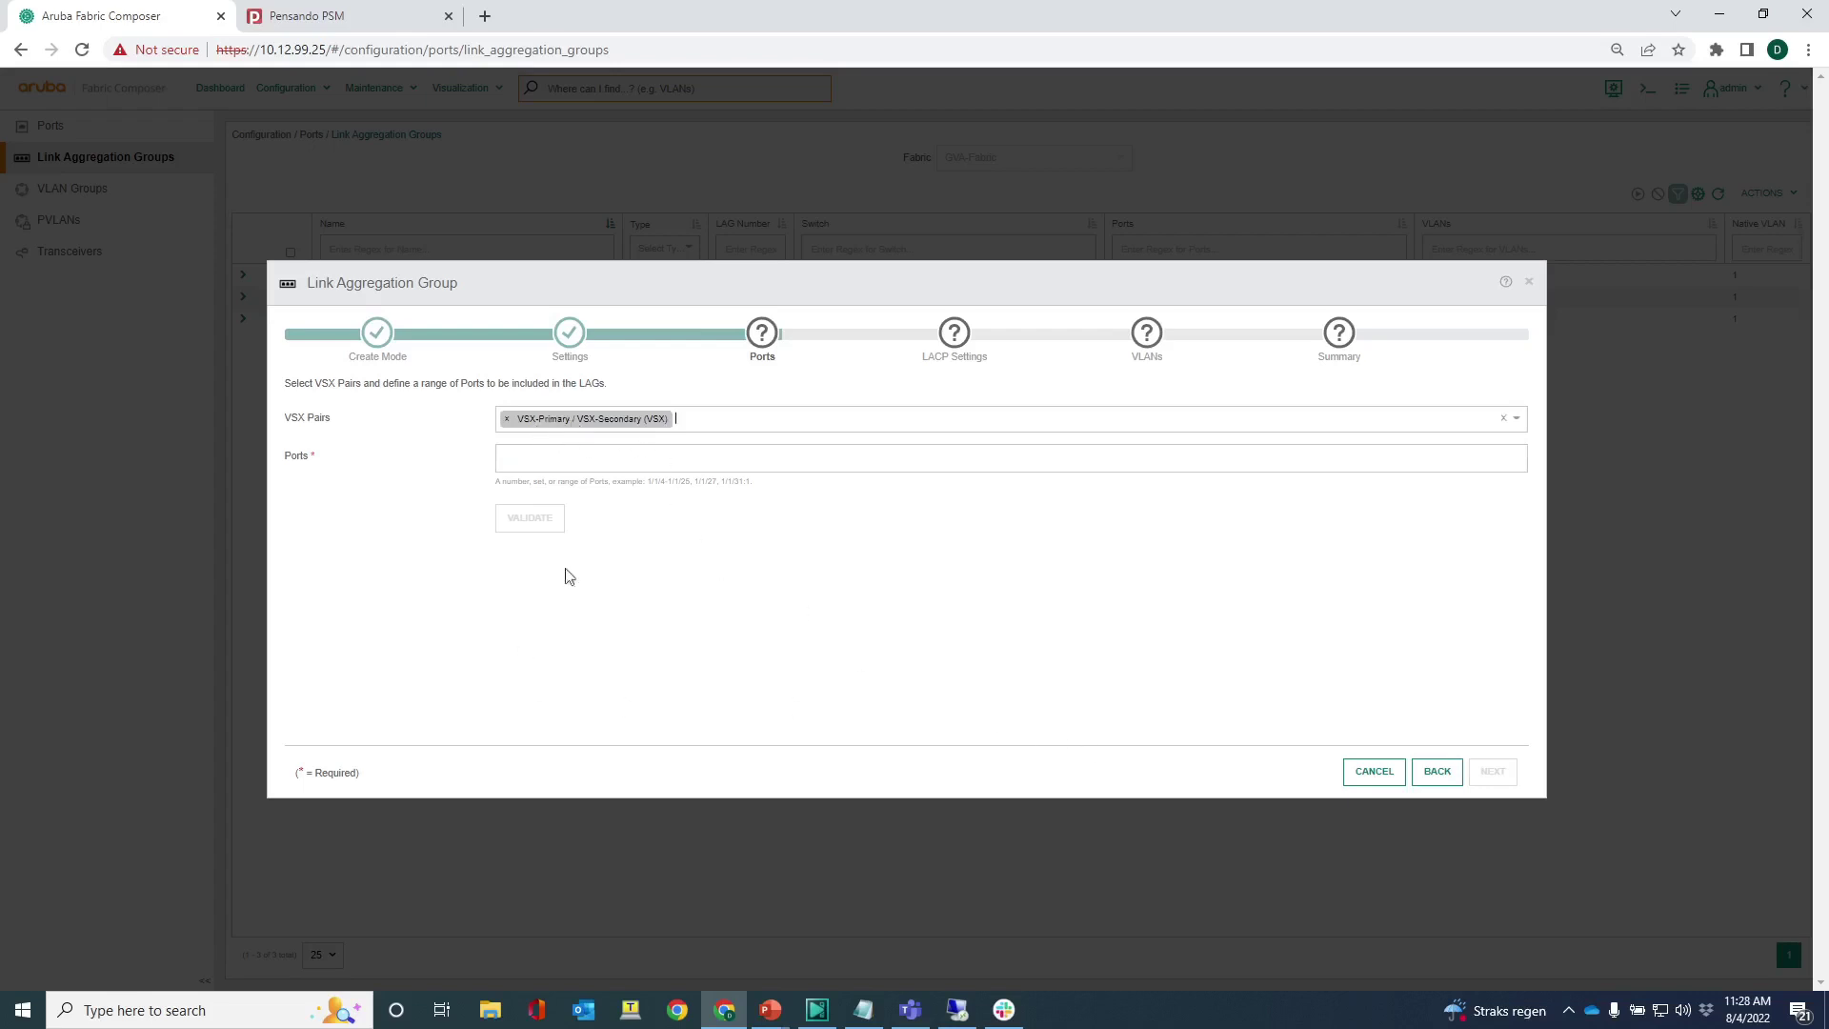
click(546, 460)
text(1/1/5)
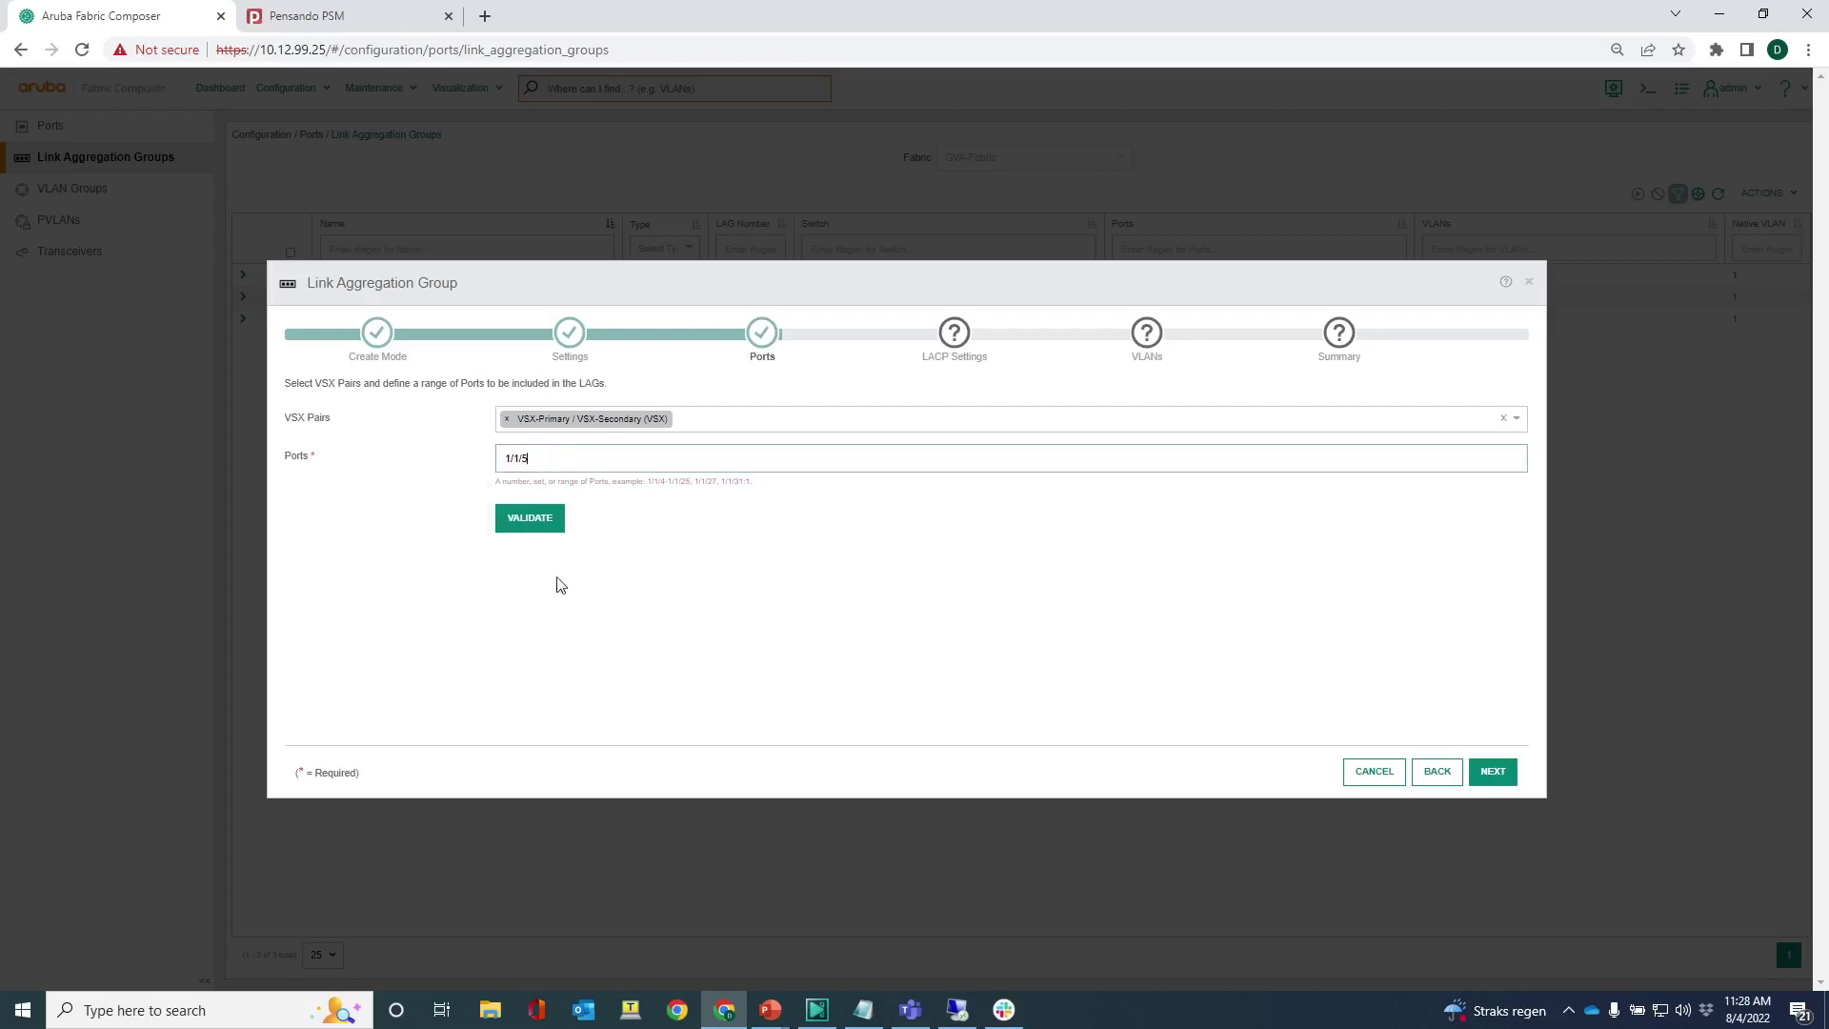
click(529, 526)
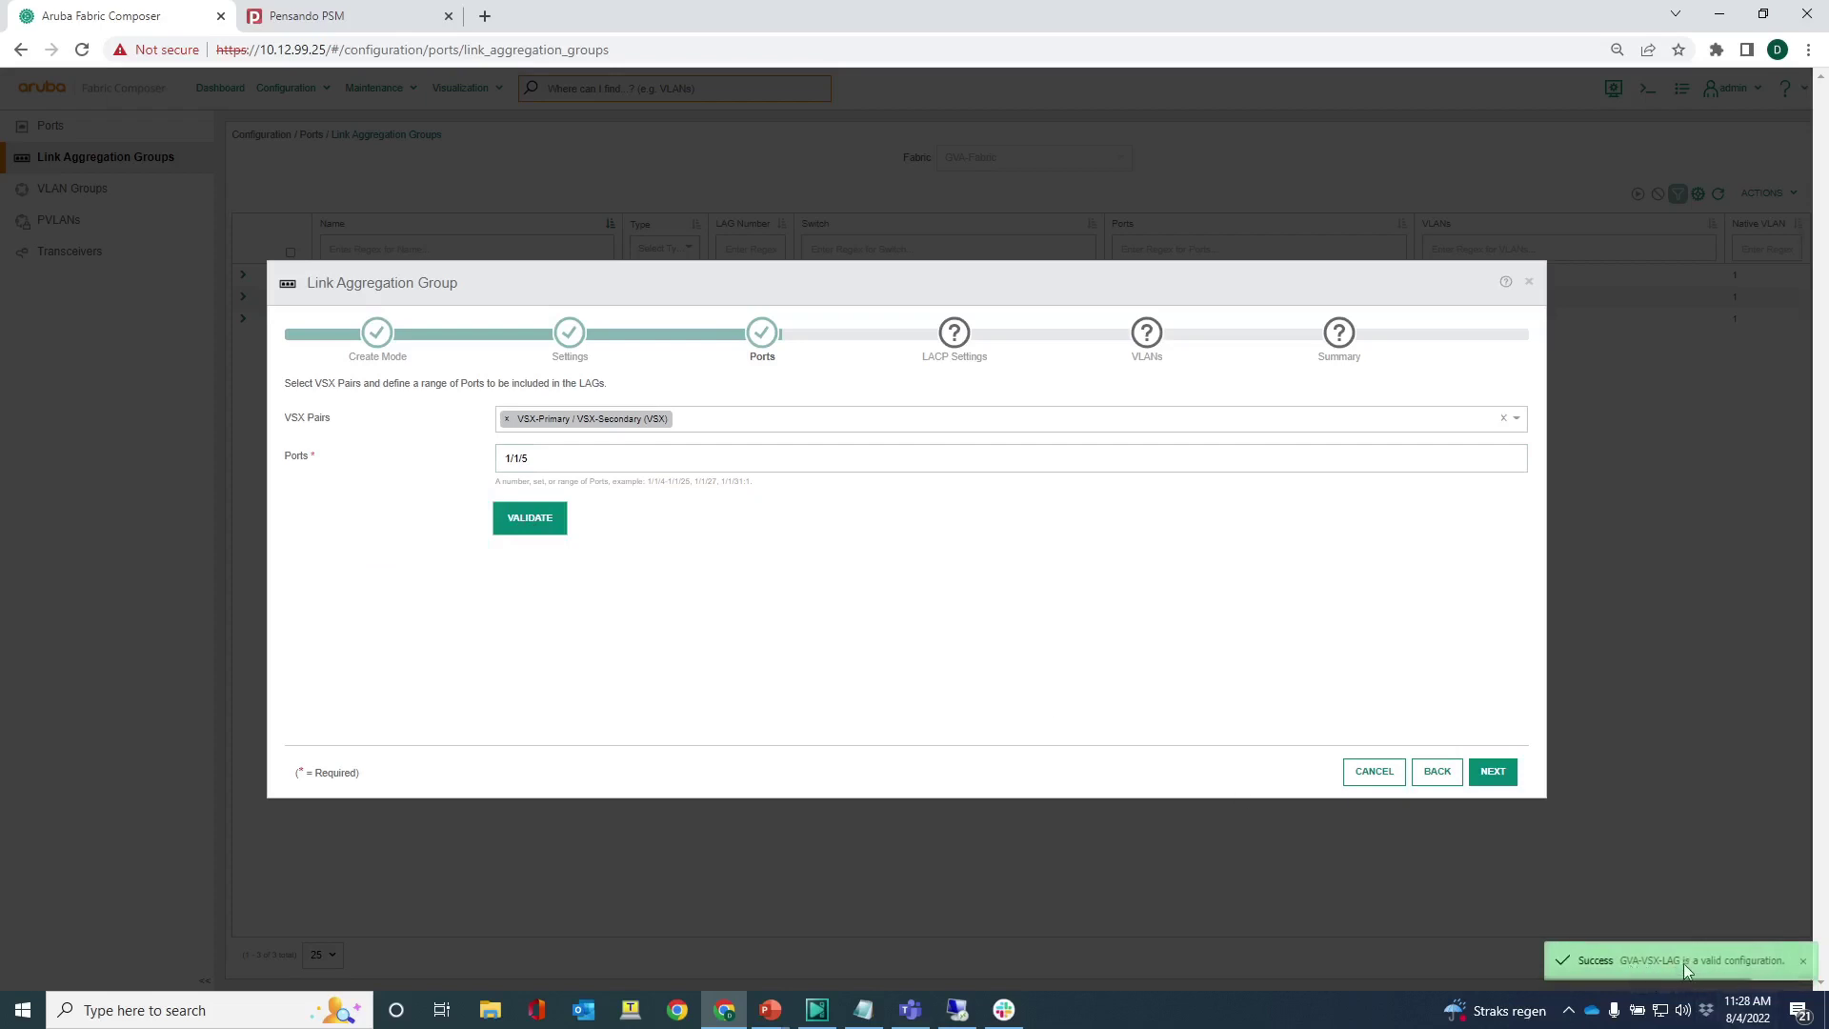
click(1489, 787)
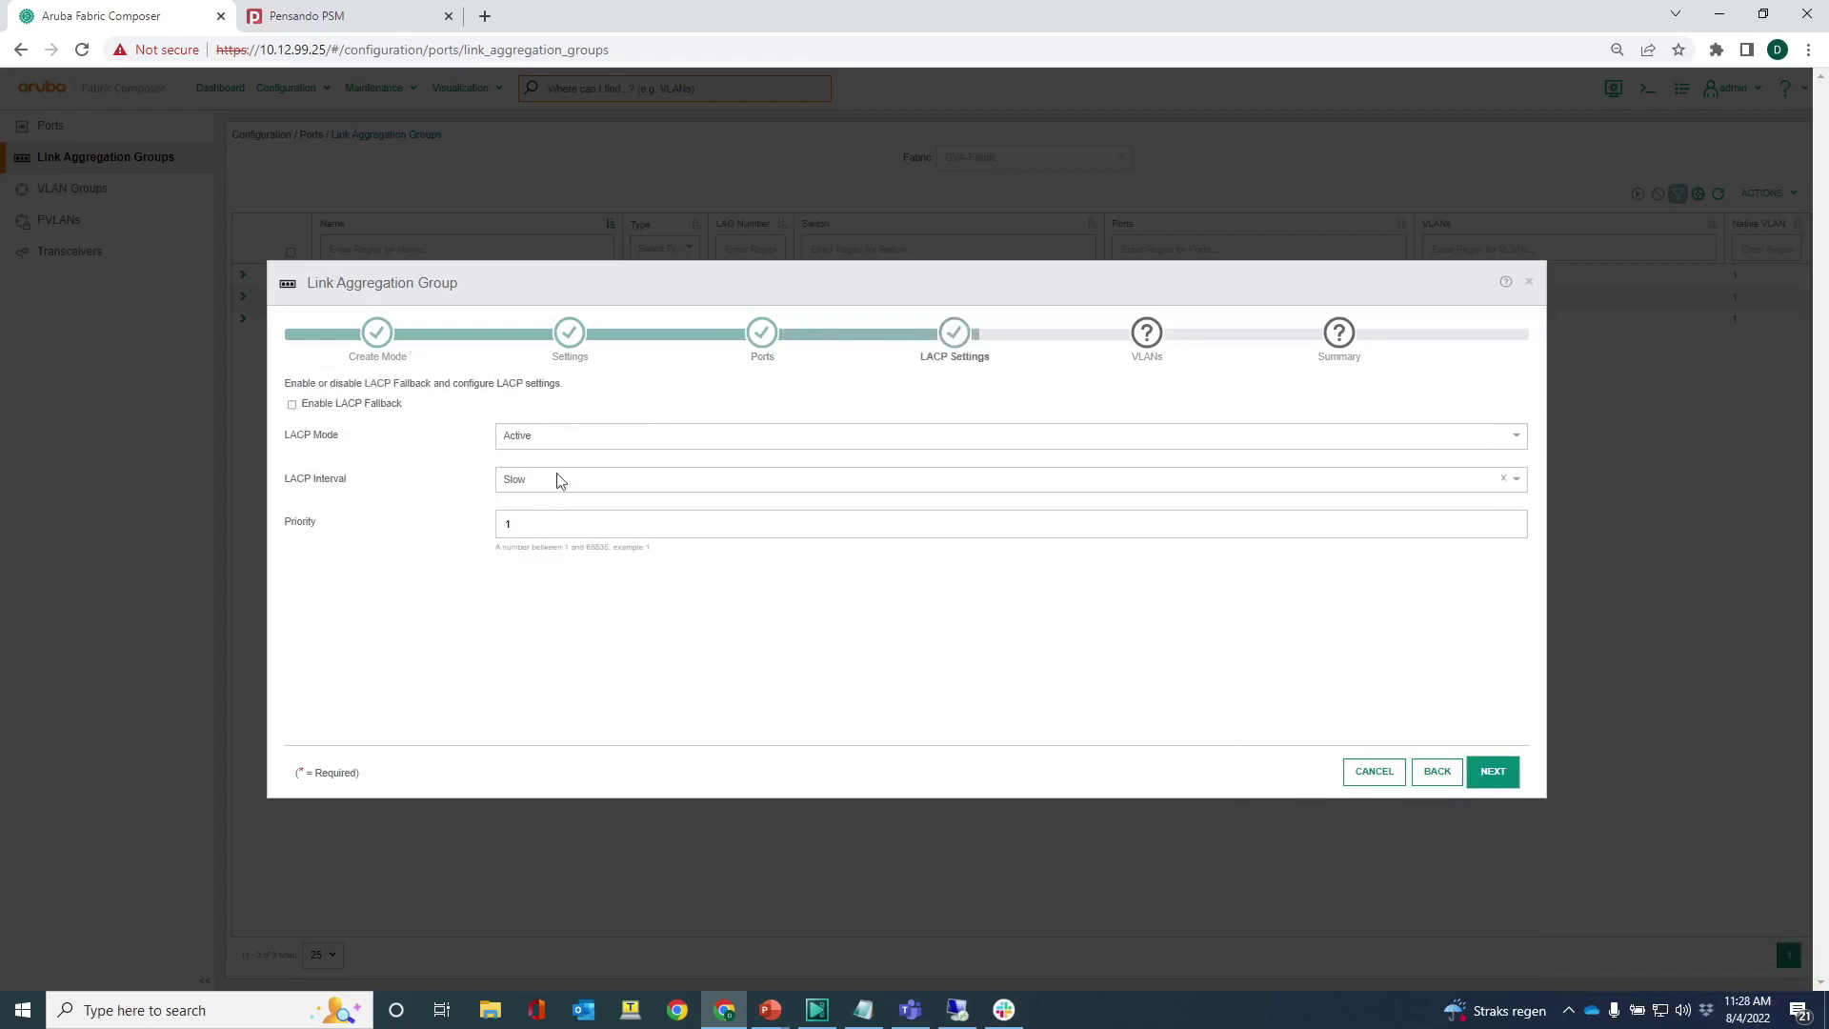
Step: Keep default LACP settings, assign VLAN 1204, and apply the new LAG
click(1494, 782)
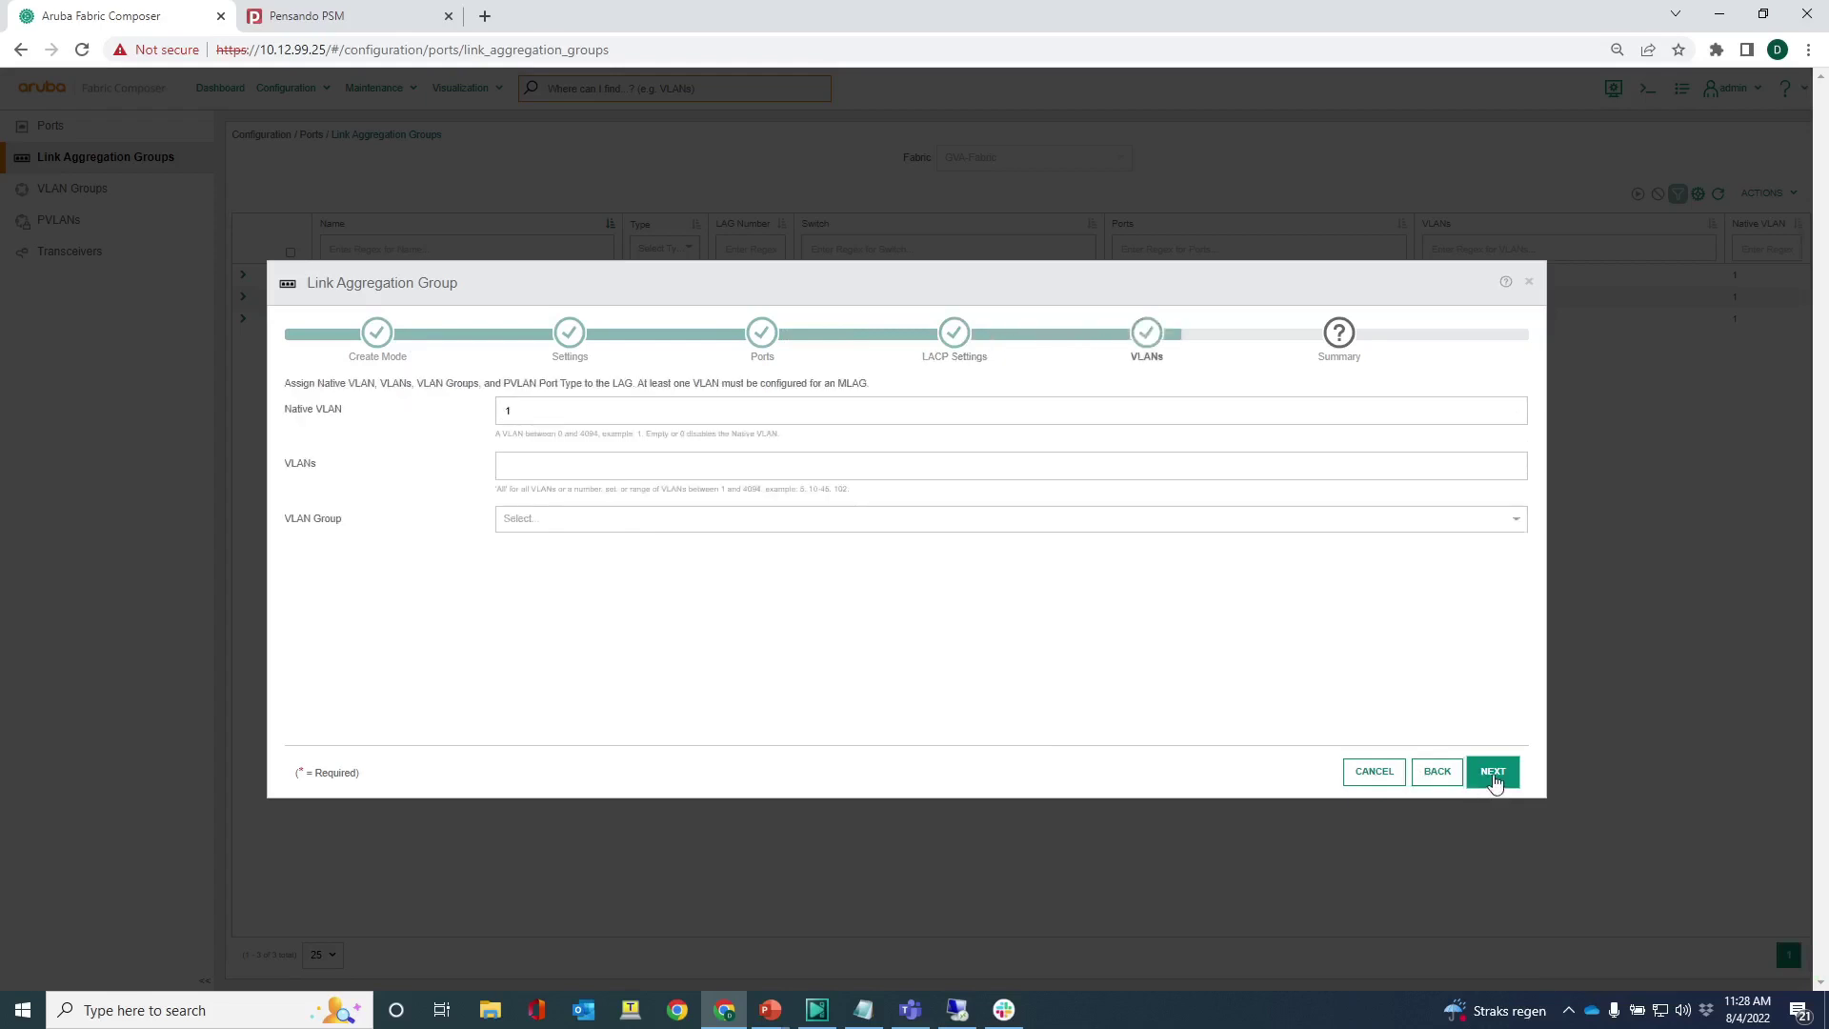
click(576, 467)
text(1204)
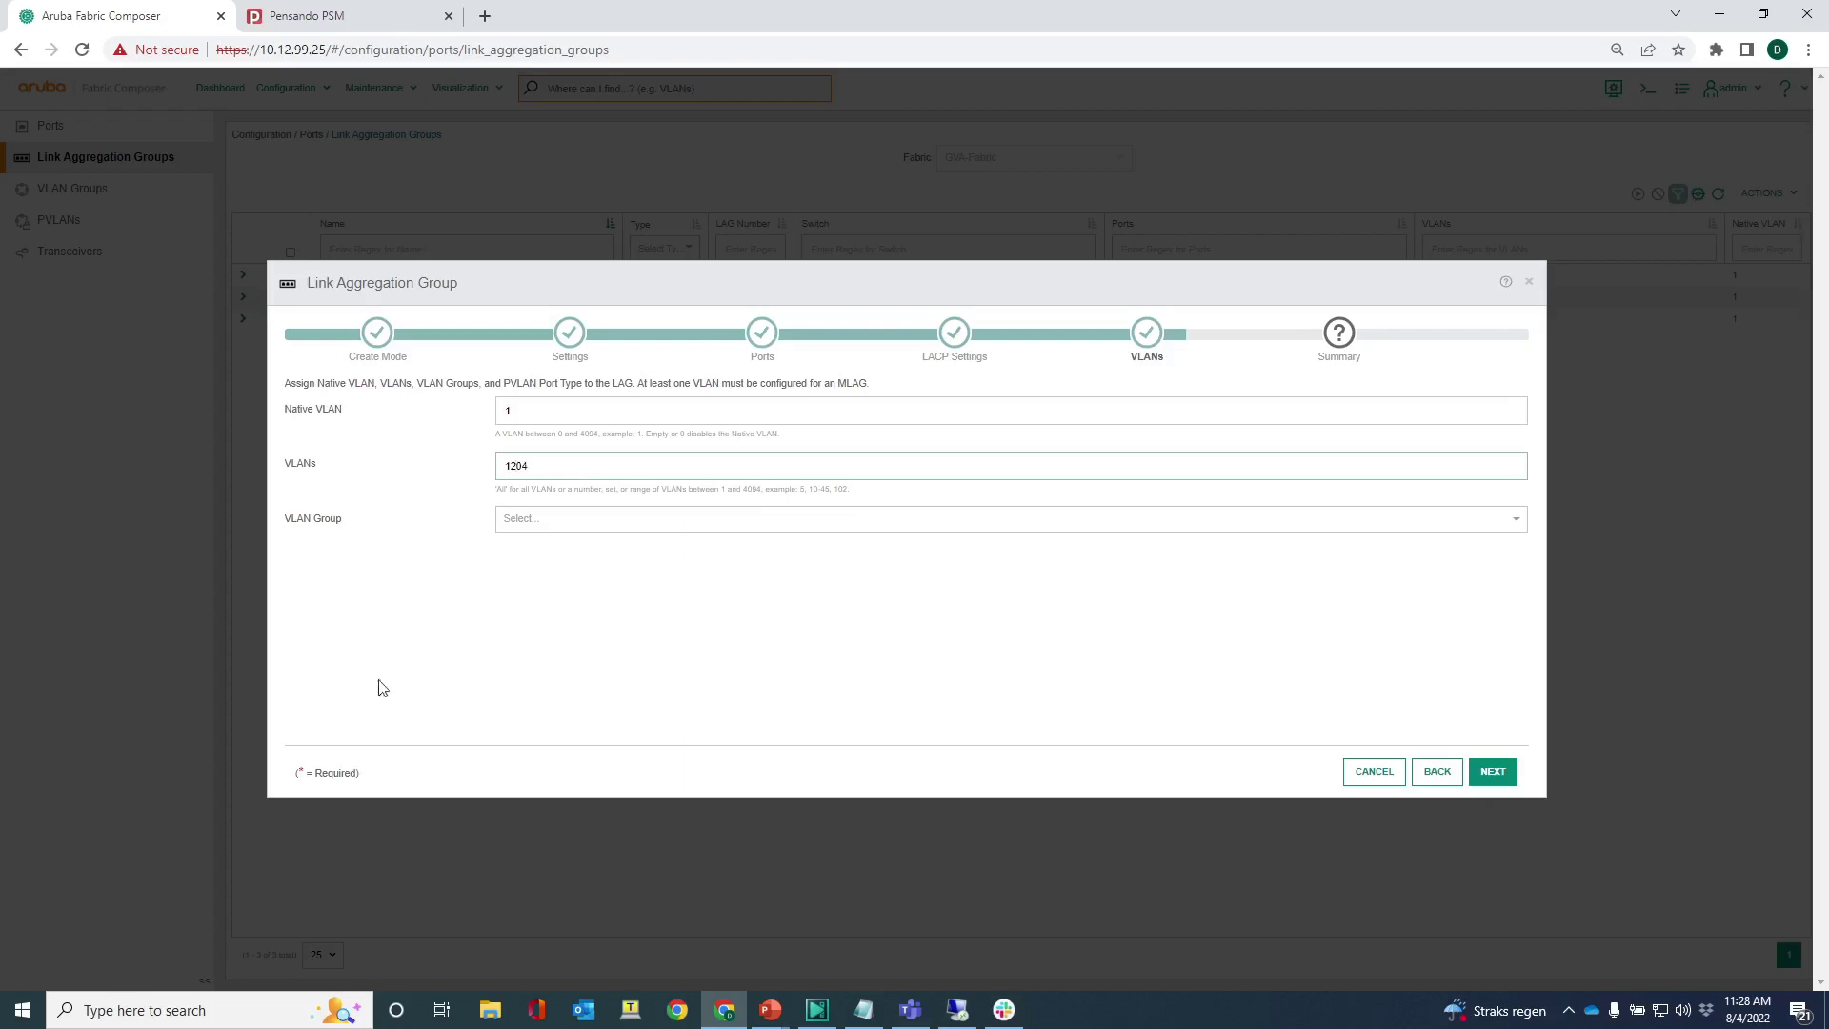
click(1491, 773)
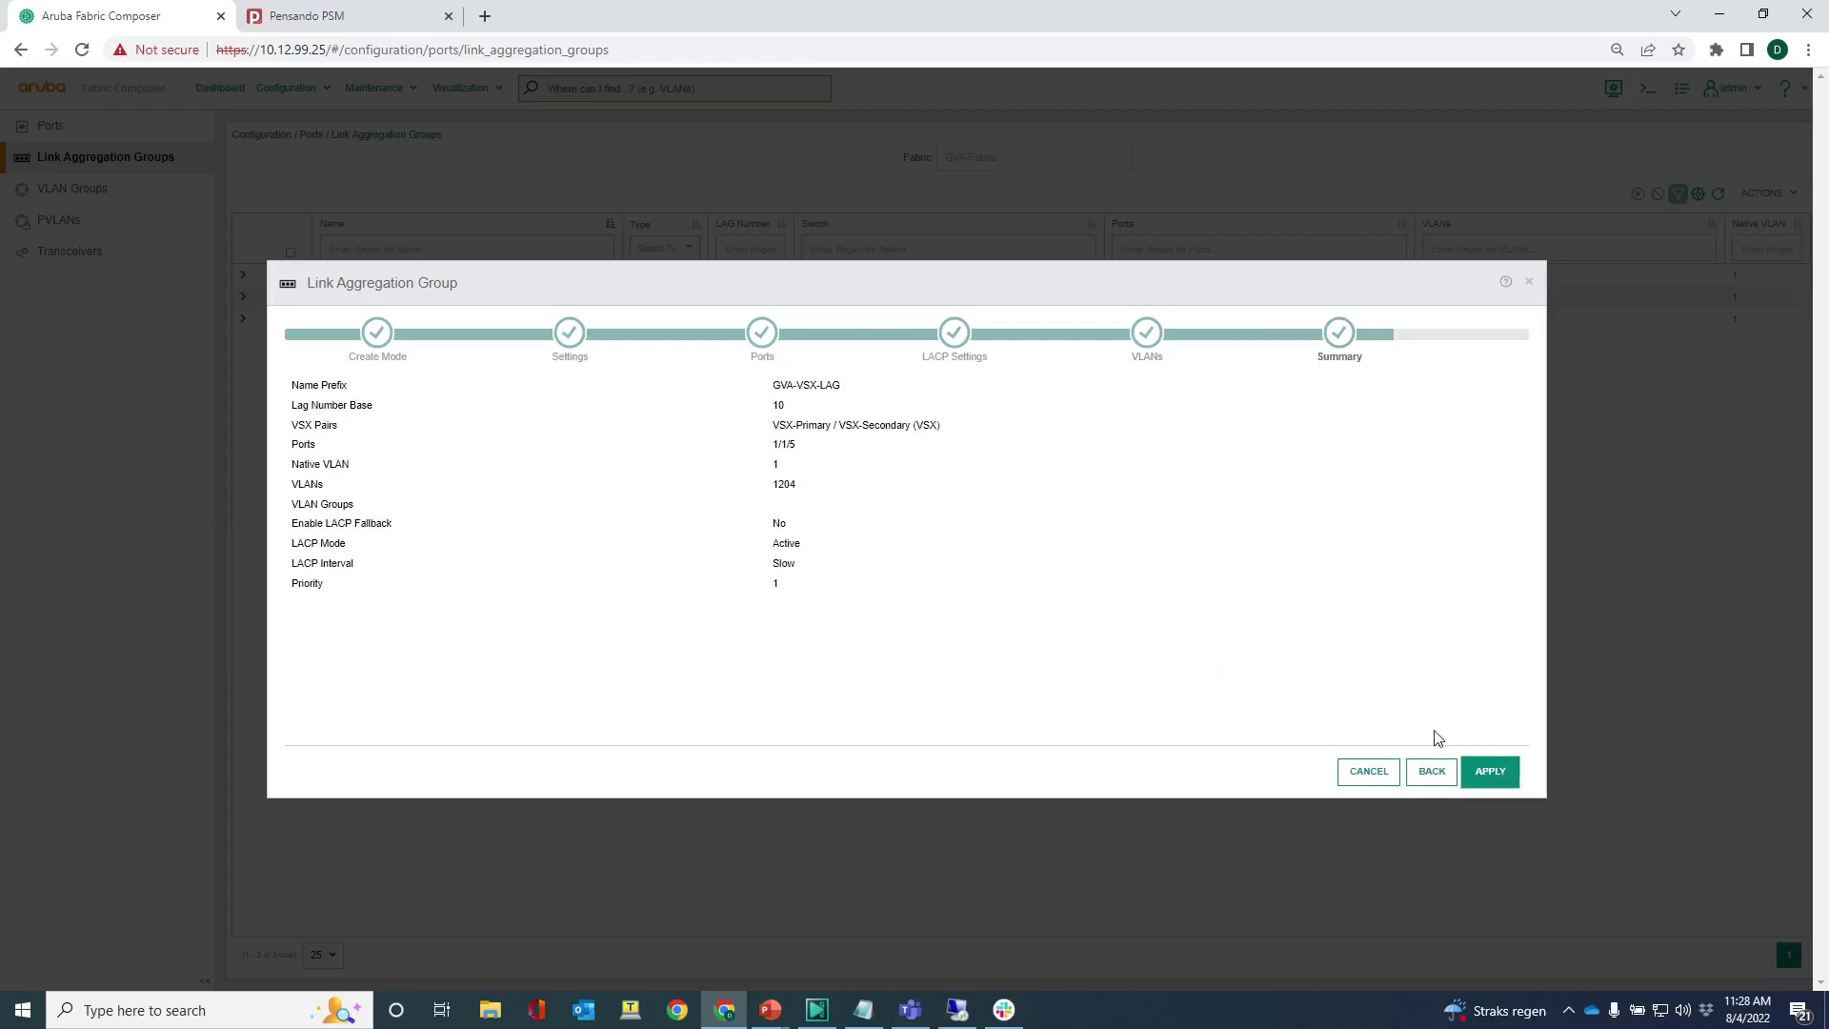
click(1491, 774)
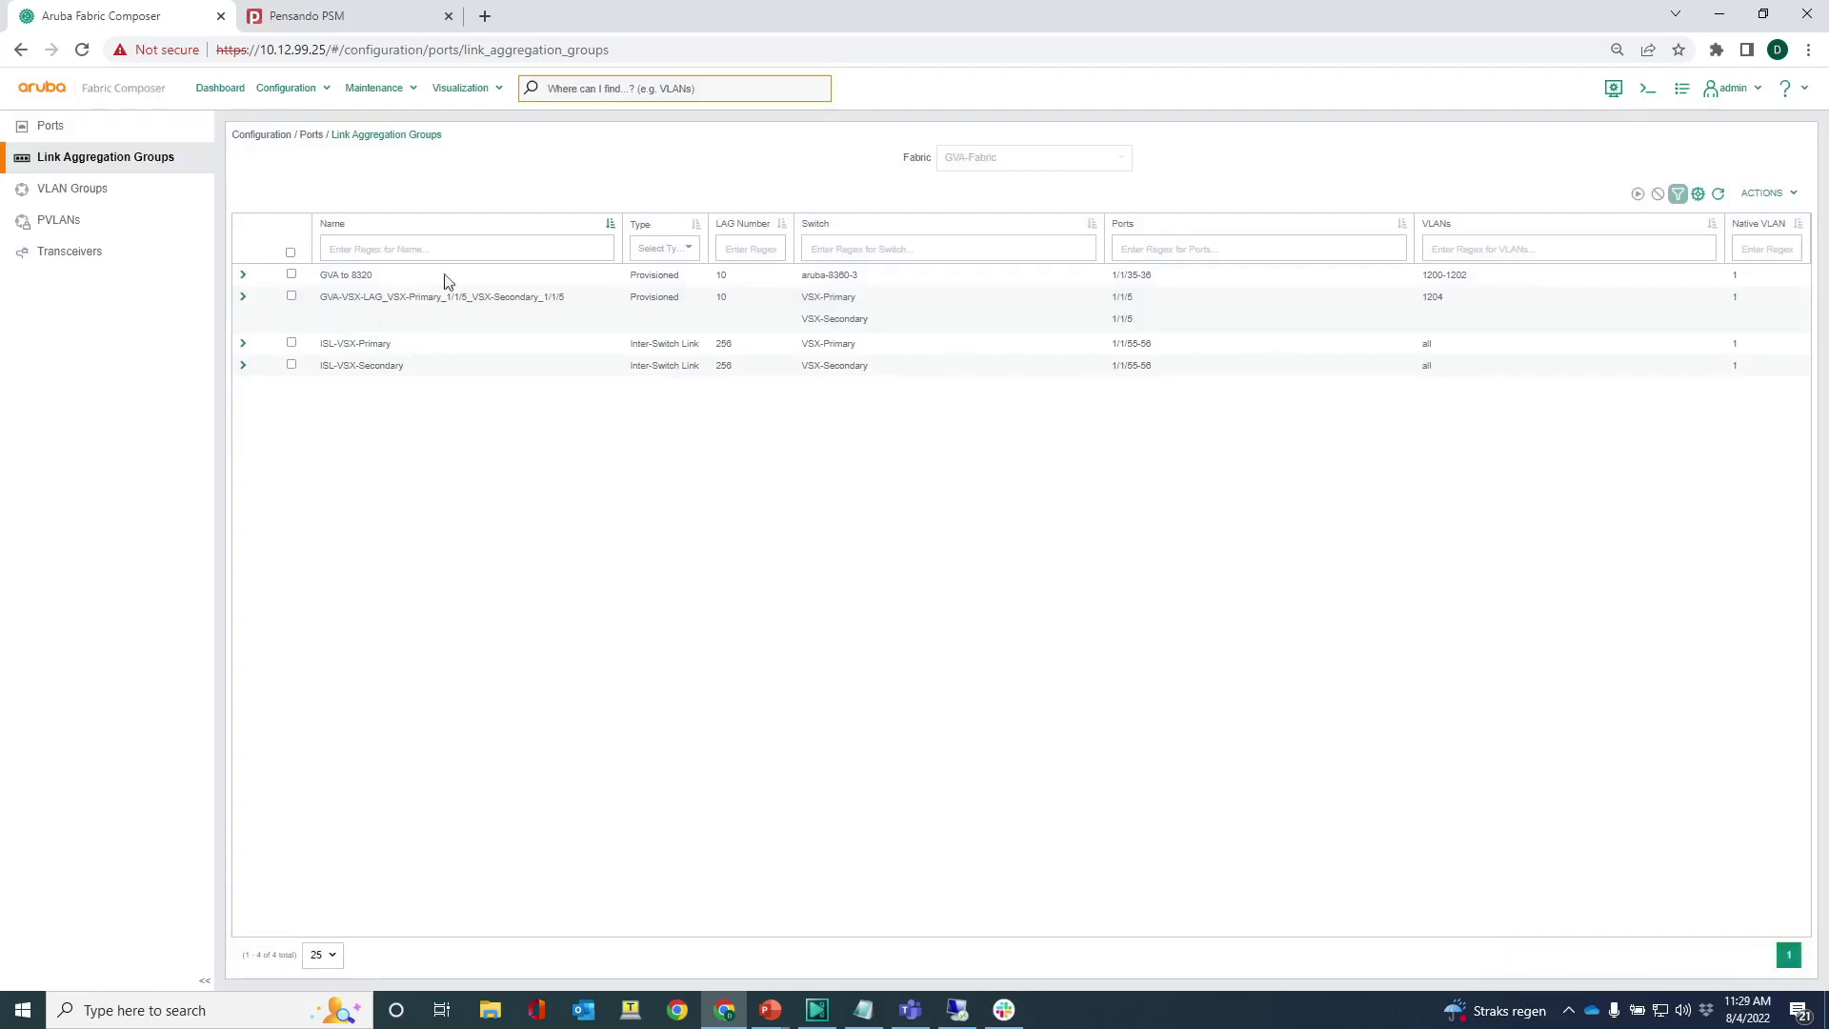
Step: Expand the GVA-VSX-LAG row to show its forwarding member ports on both VSX switches
click(243, 298)
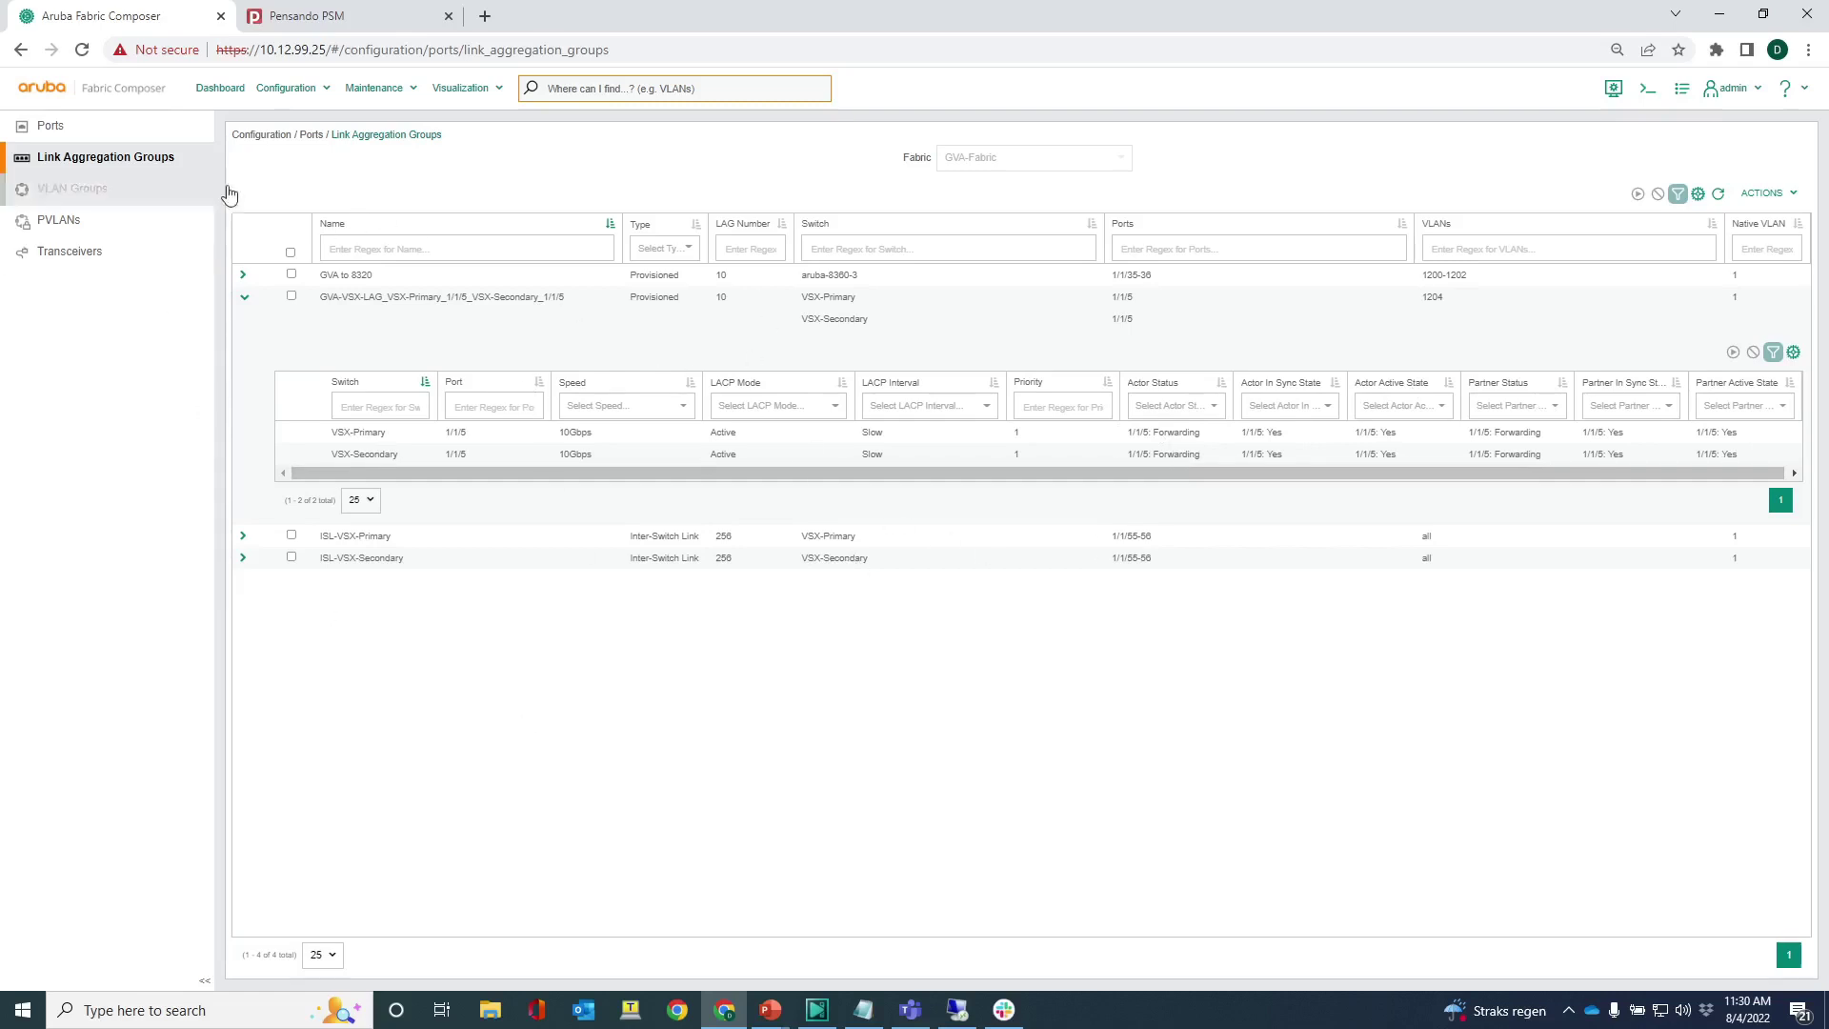
click(277, 98)
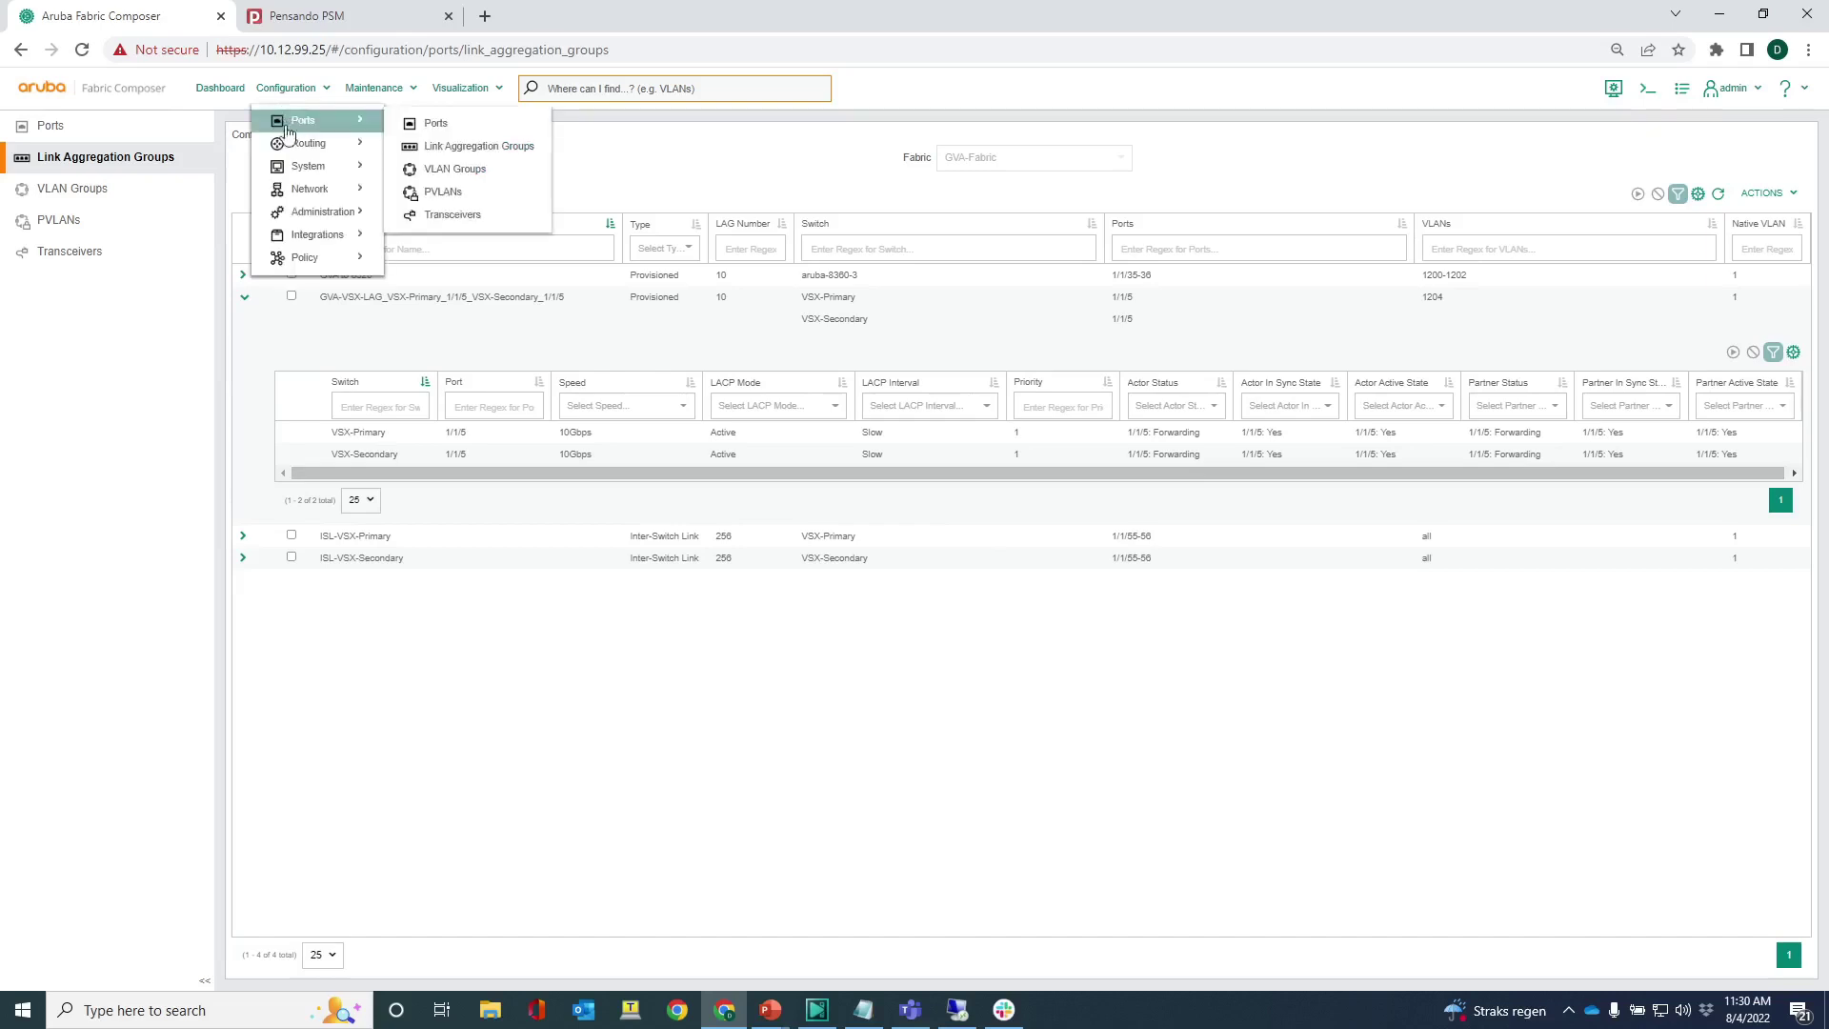
Step: Go to the Routing VRF list and display GVA-VRF's IP interfaces
mouse_move(315, 143)
click(428, 150)
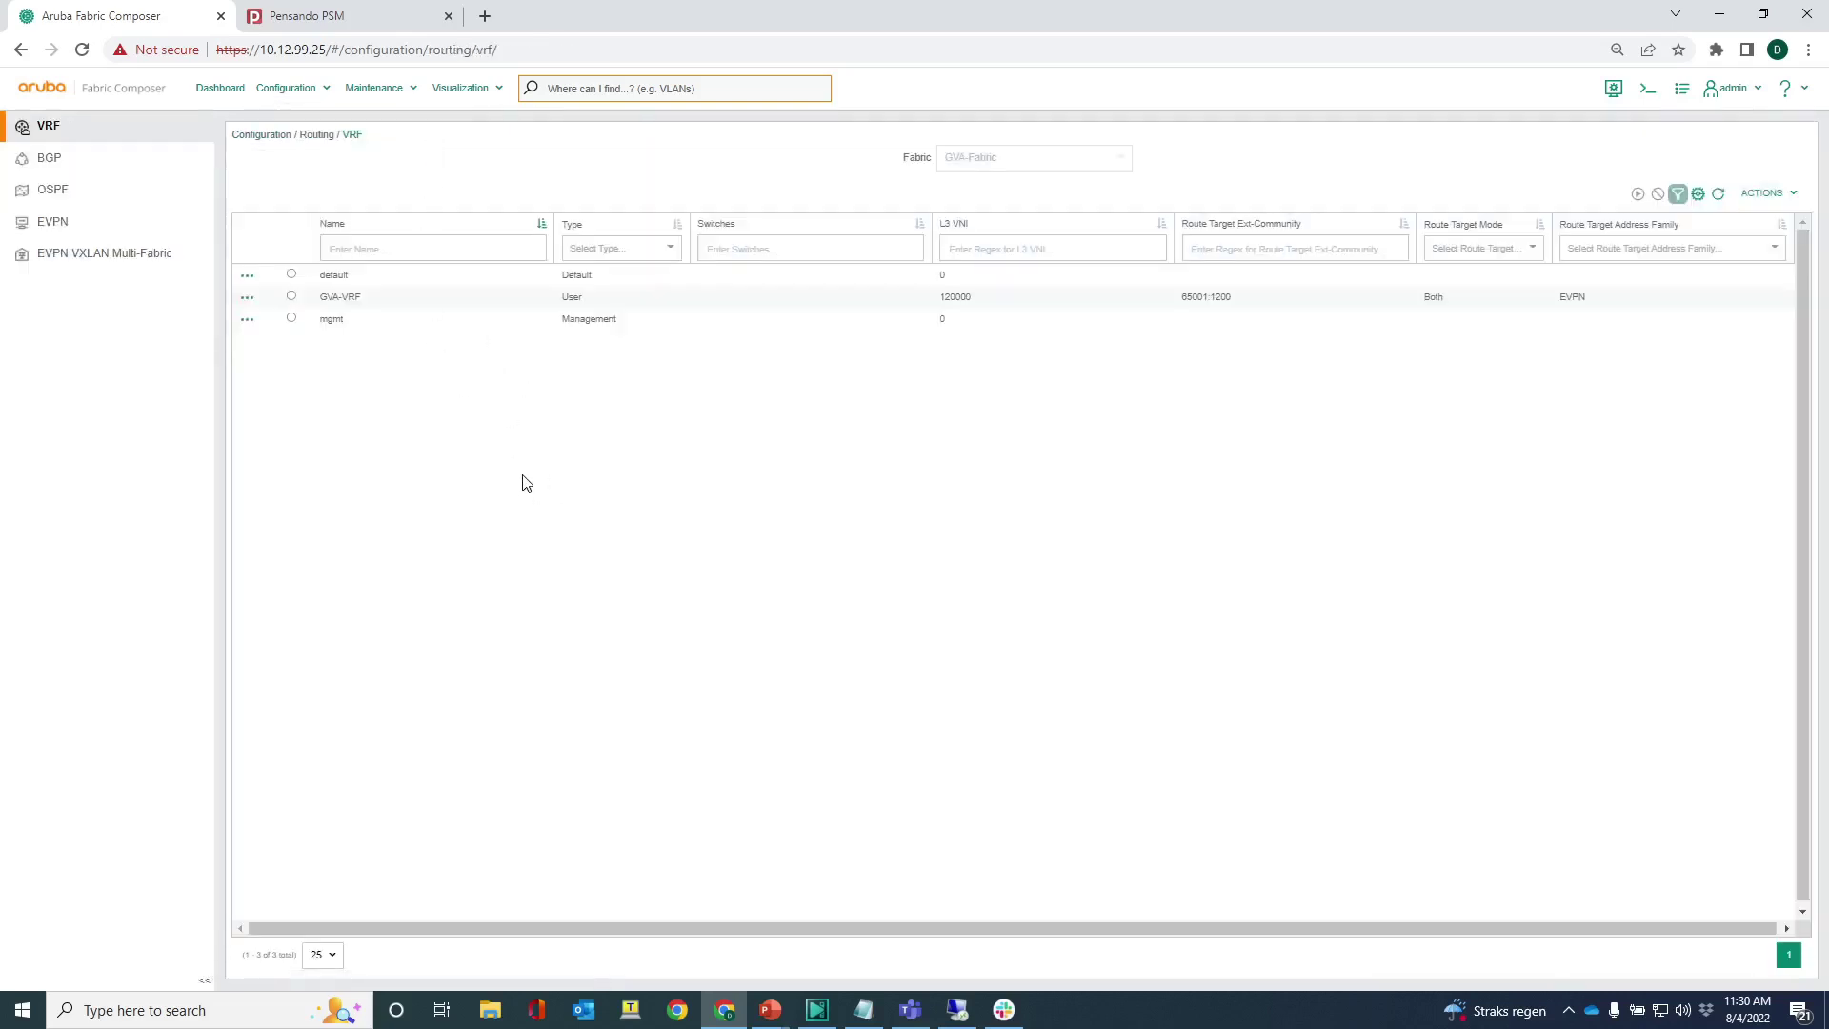
click(247, 298)
click(262, 325)
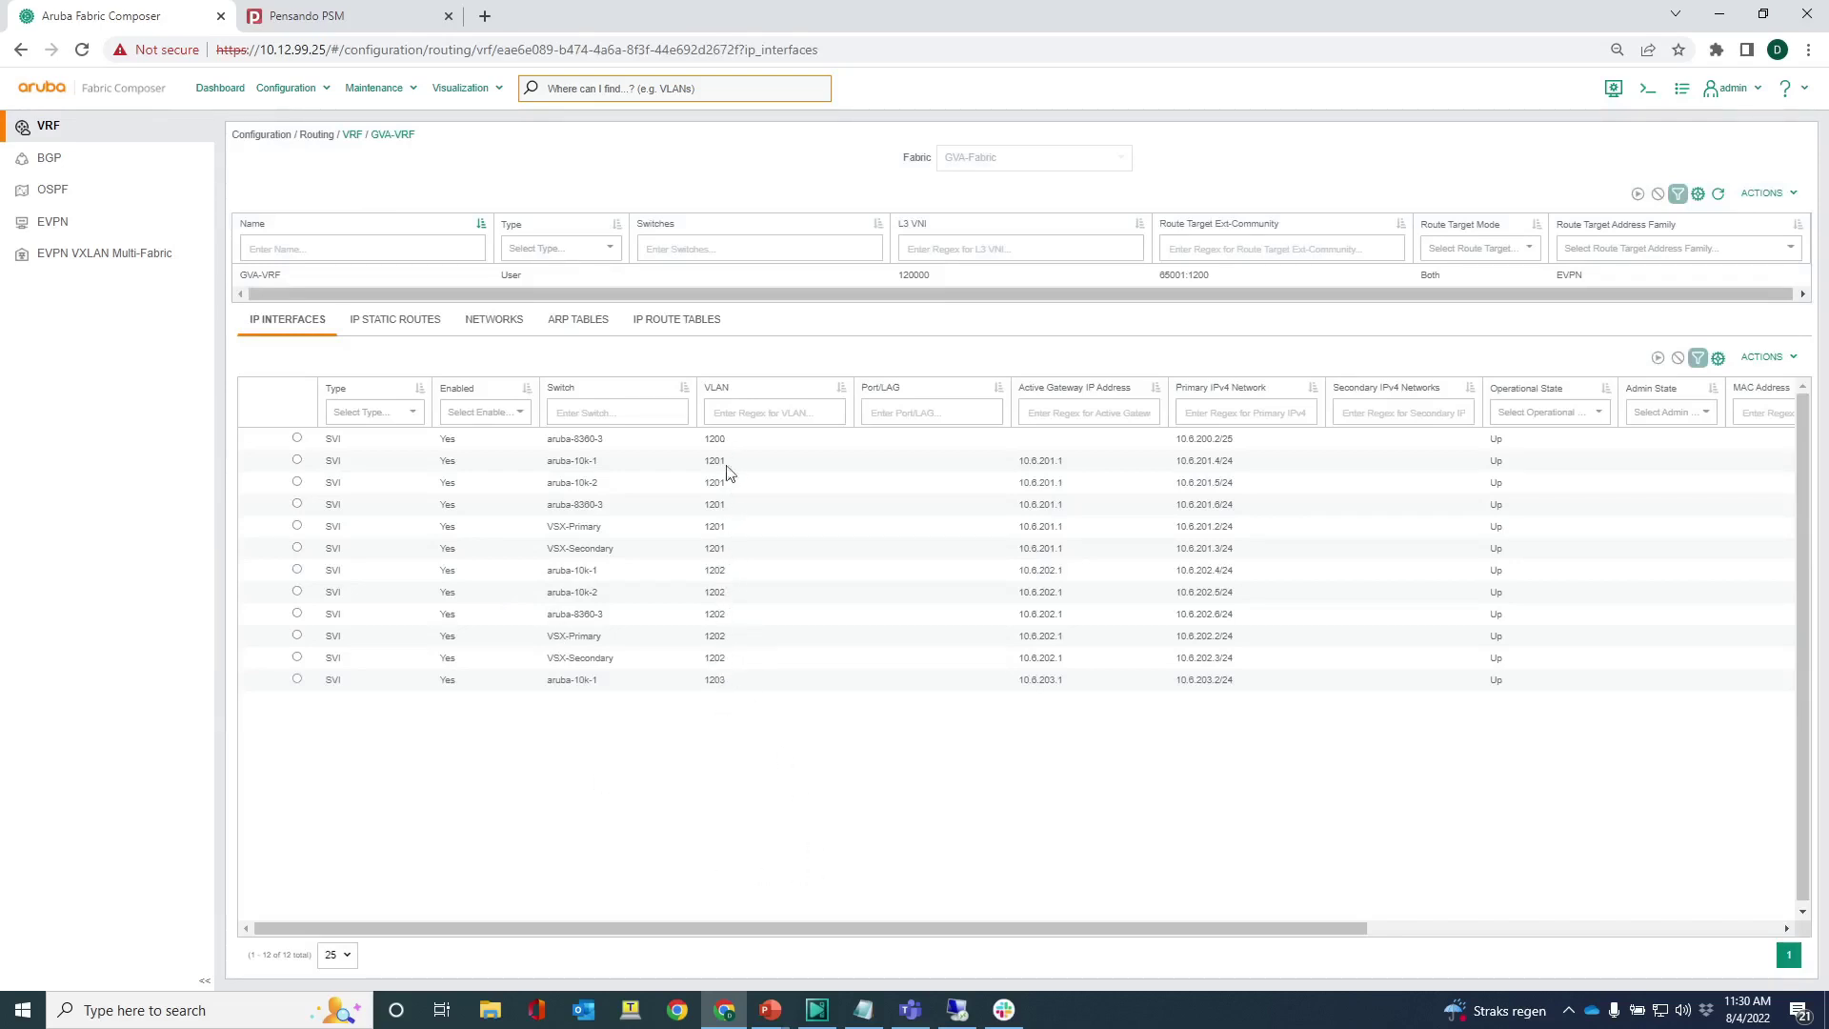
Step: Add a new IP interface on VLAN 1204 for the VSX-Primary / VSX-Secondary pair
click(1767, 356)
click(1742, 392)
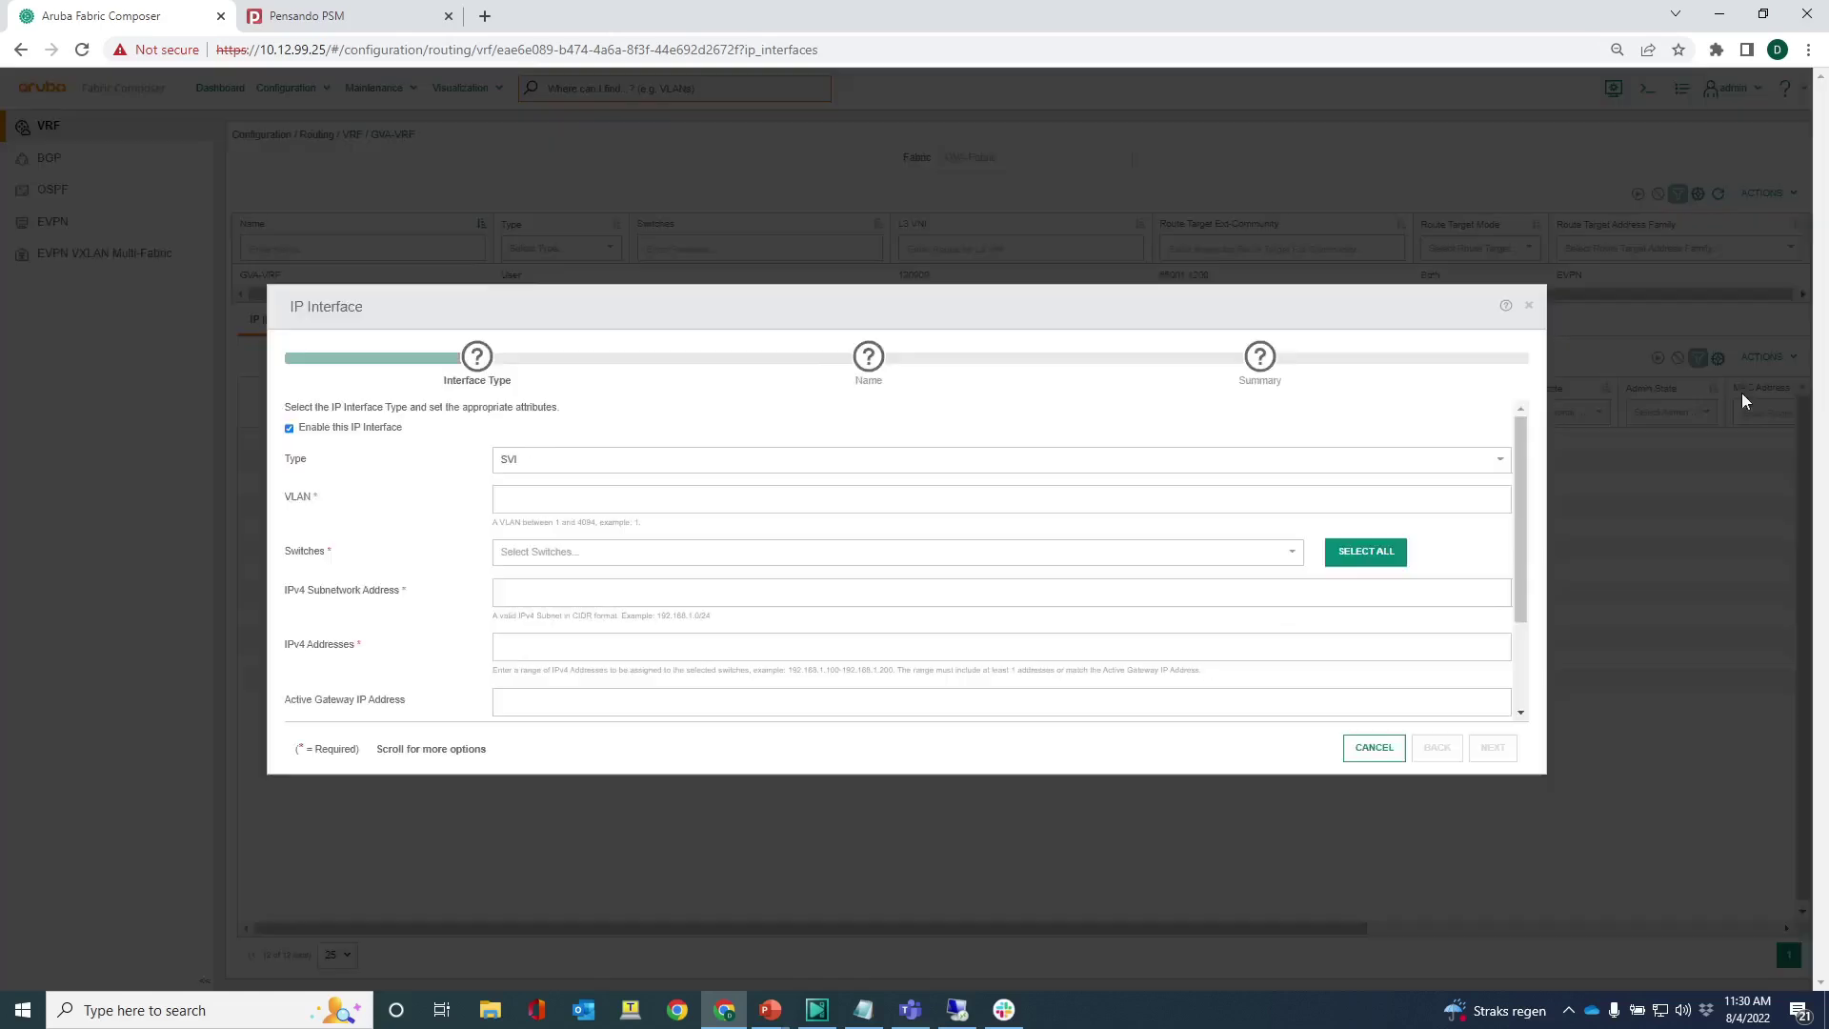
click(575, 499)
text(1204)
click(573, 556)
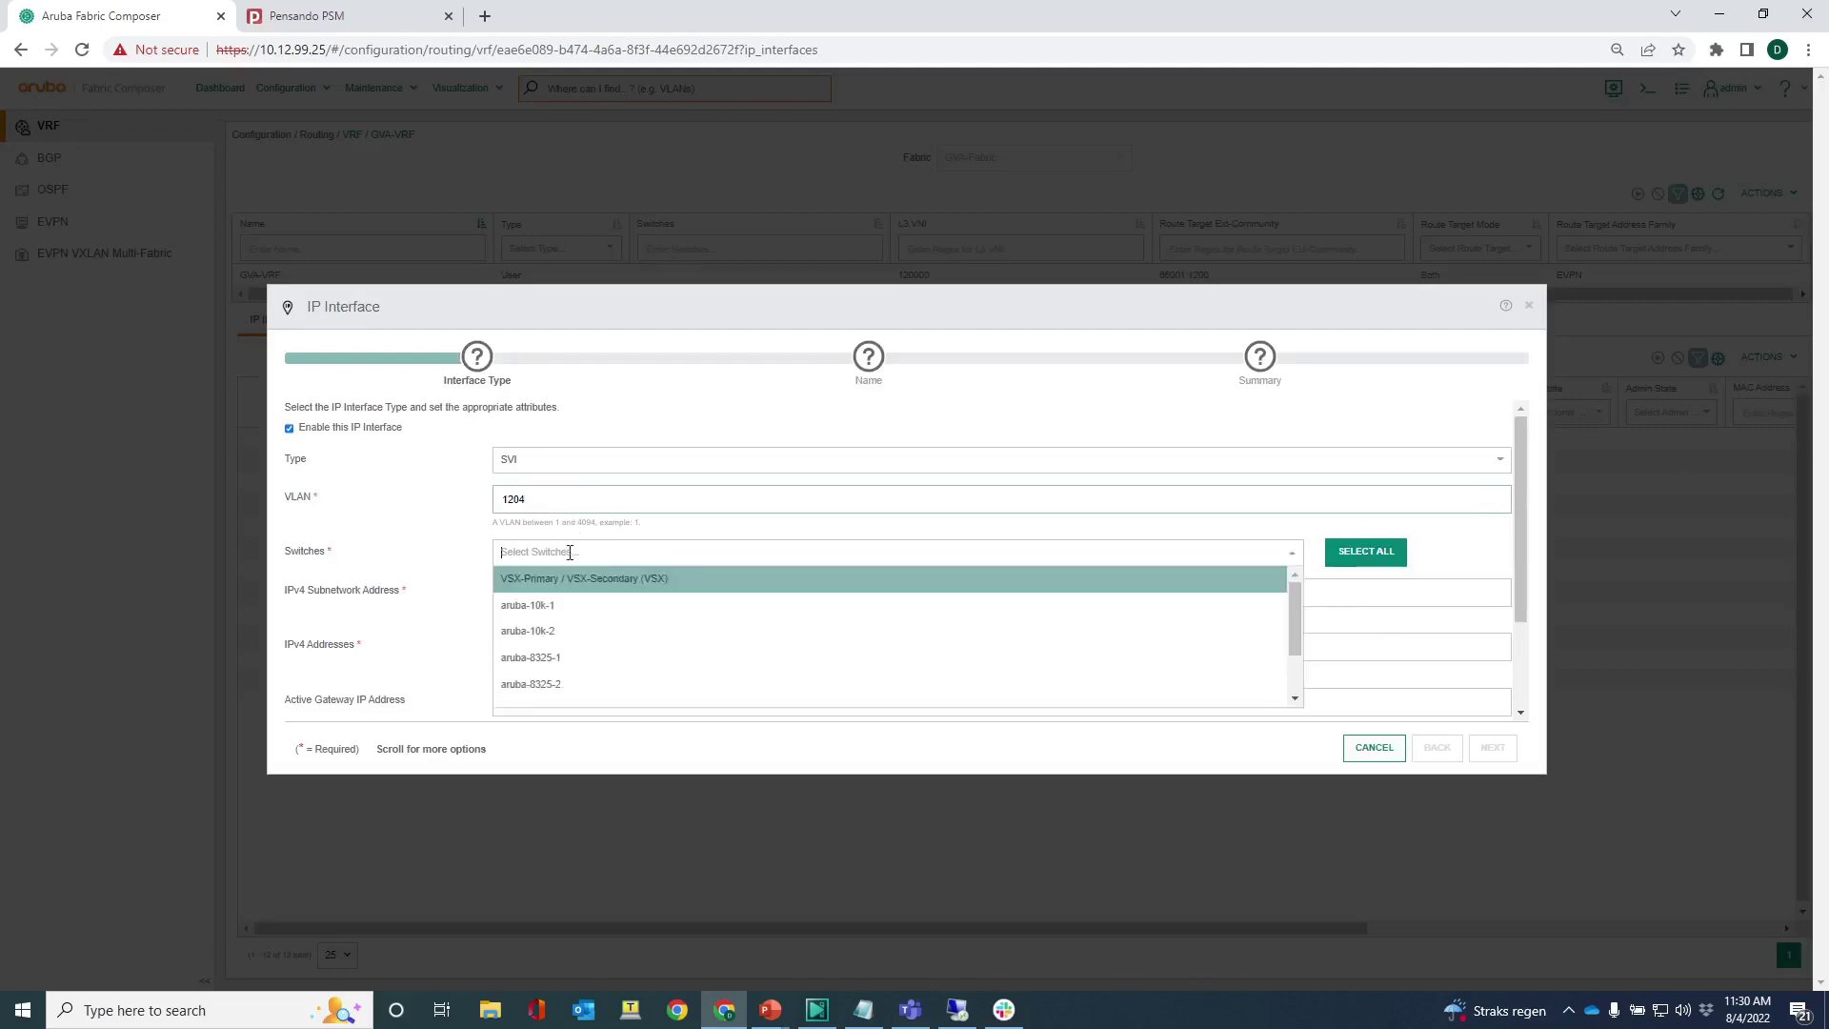
click(527, 583)
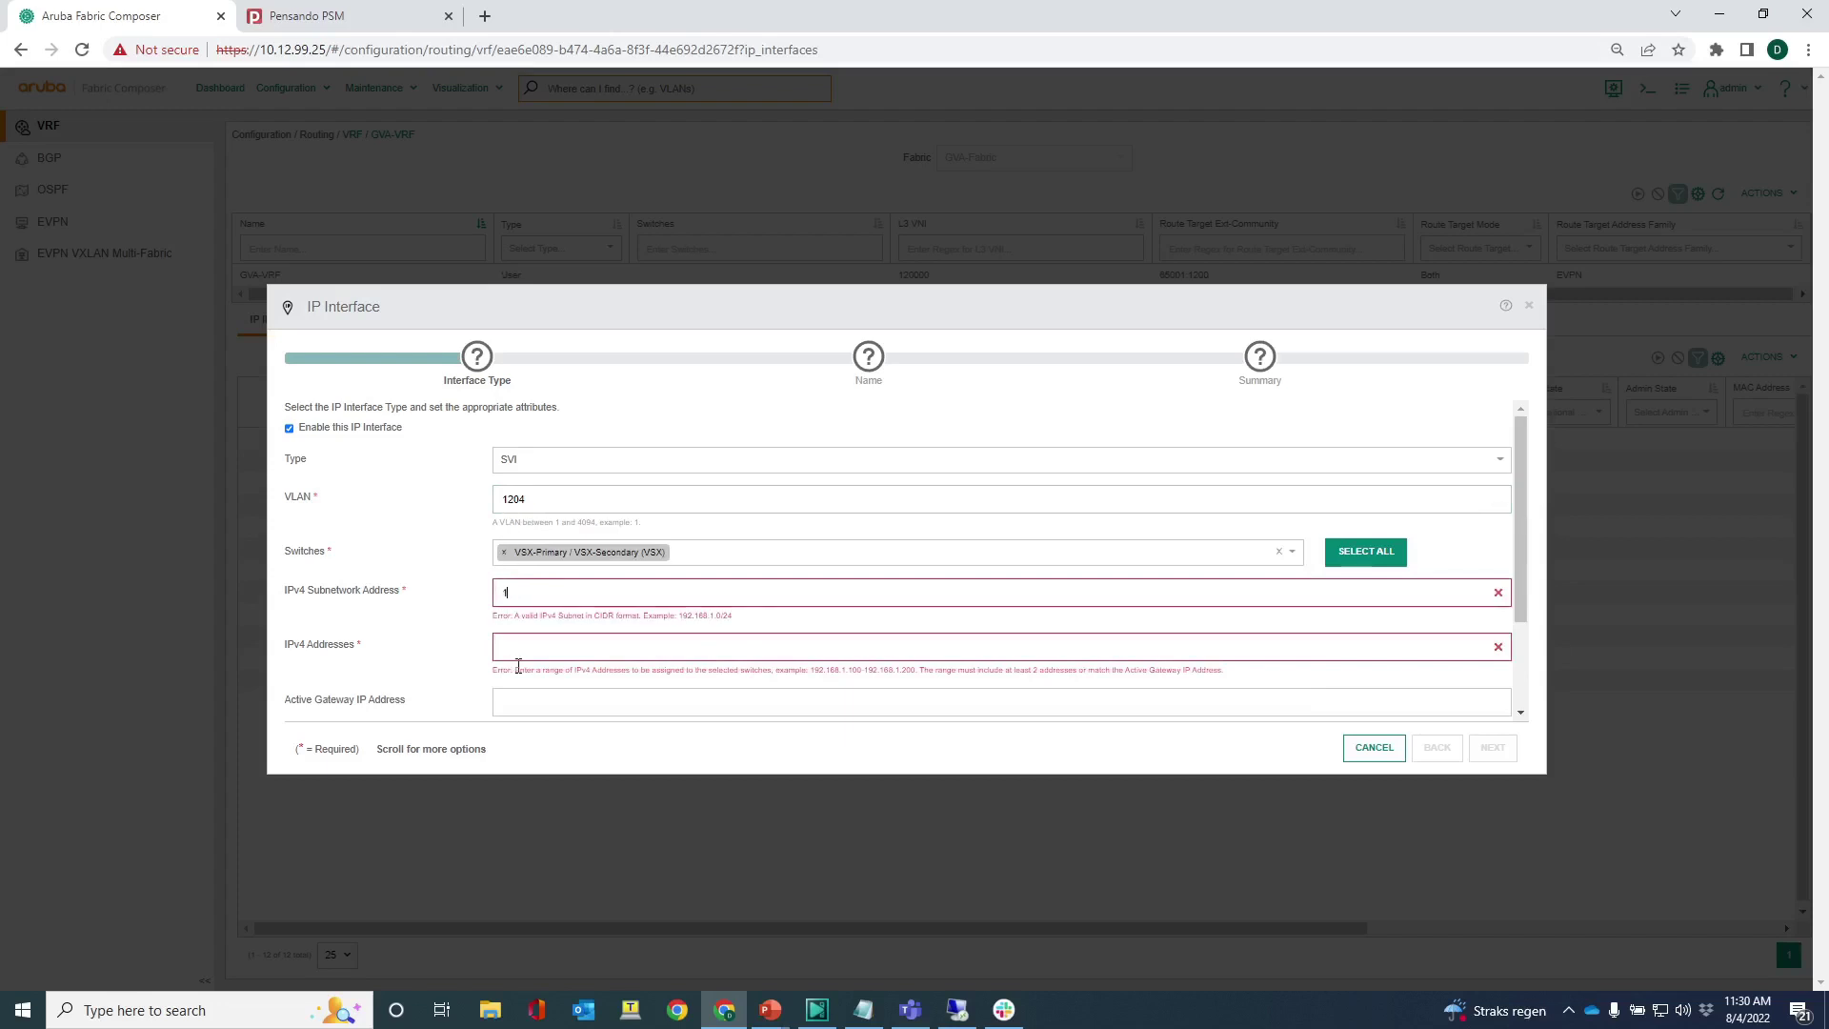
Step: Enter subnet 10.6.204.0/24, addresses 10.6.204.2-10.6.204.4, gateway 10.6.204.1, MAC 00:00:00:00:01:00
text(10.6.204.0/24)
key(Tab)
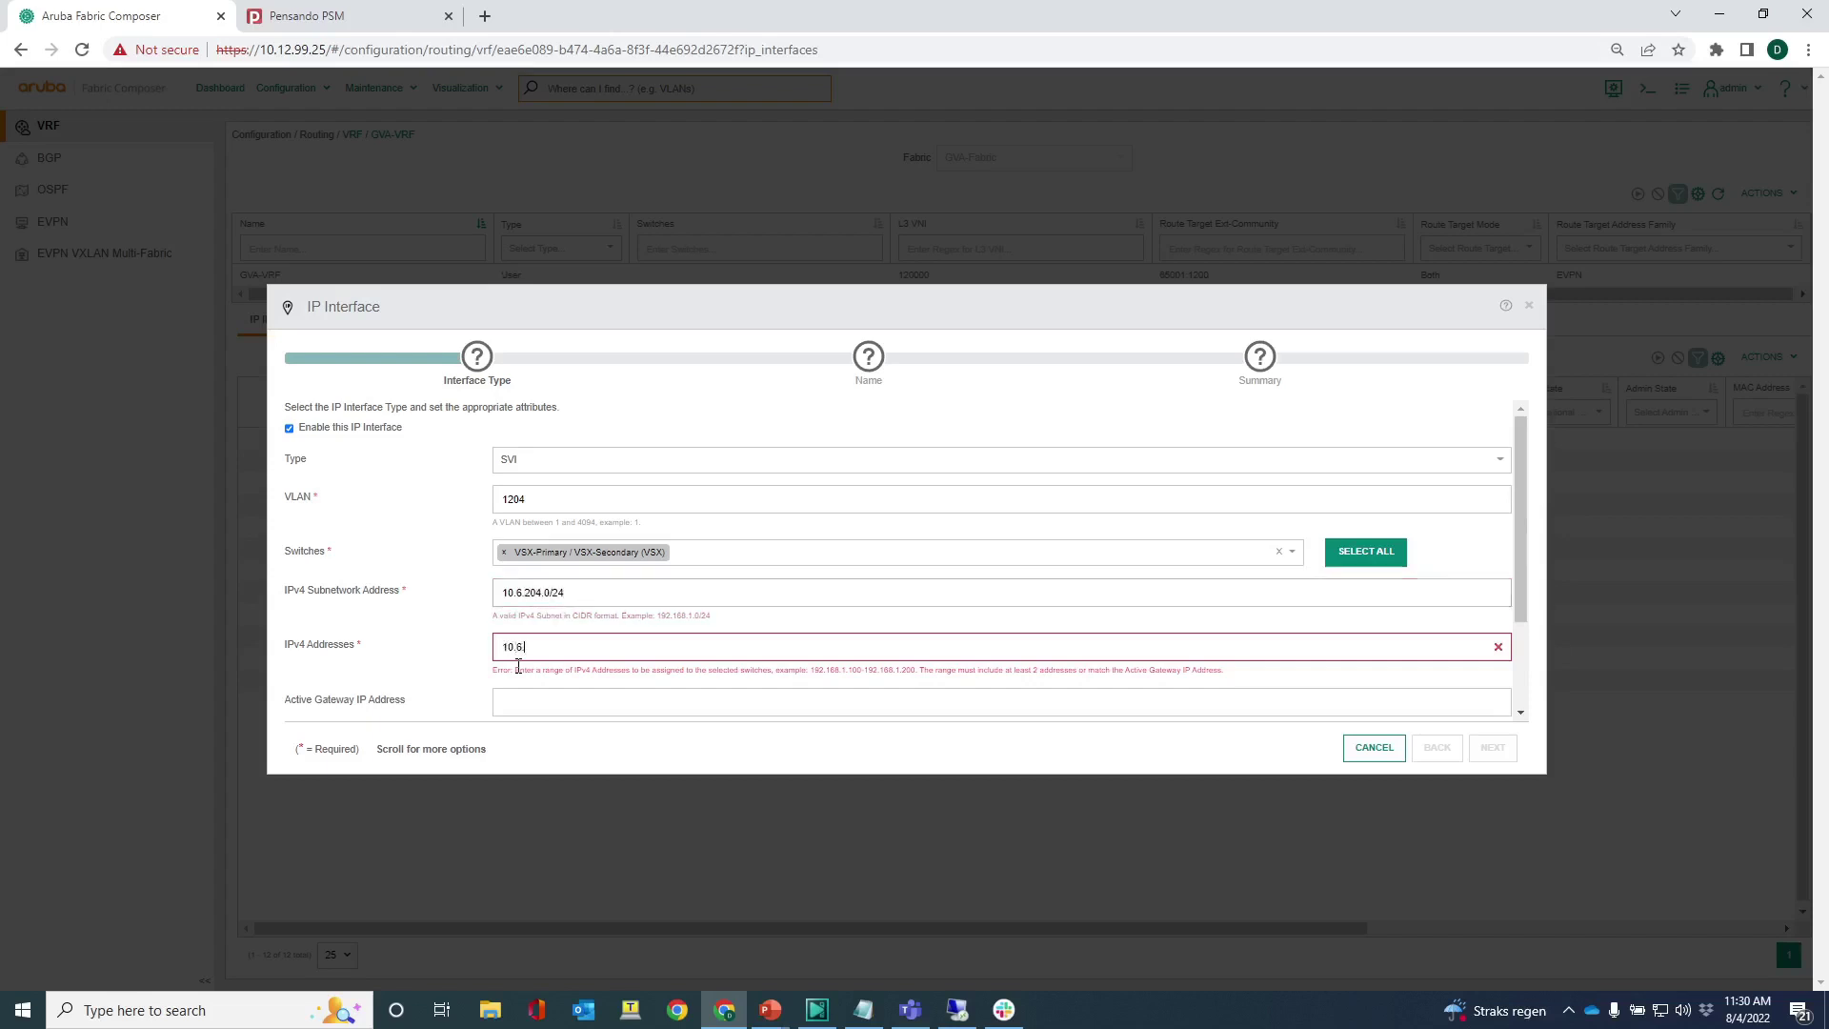
text(10.6.204.2-10.6.204.4)
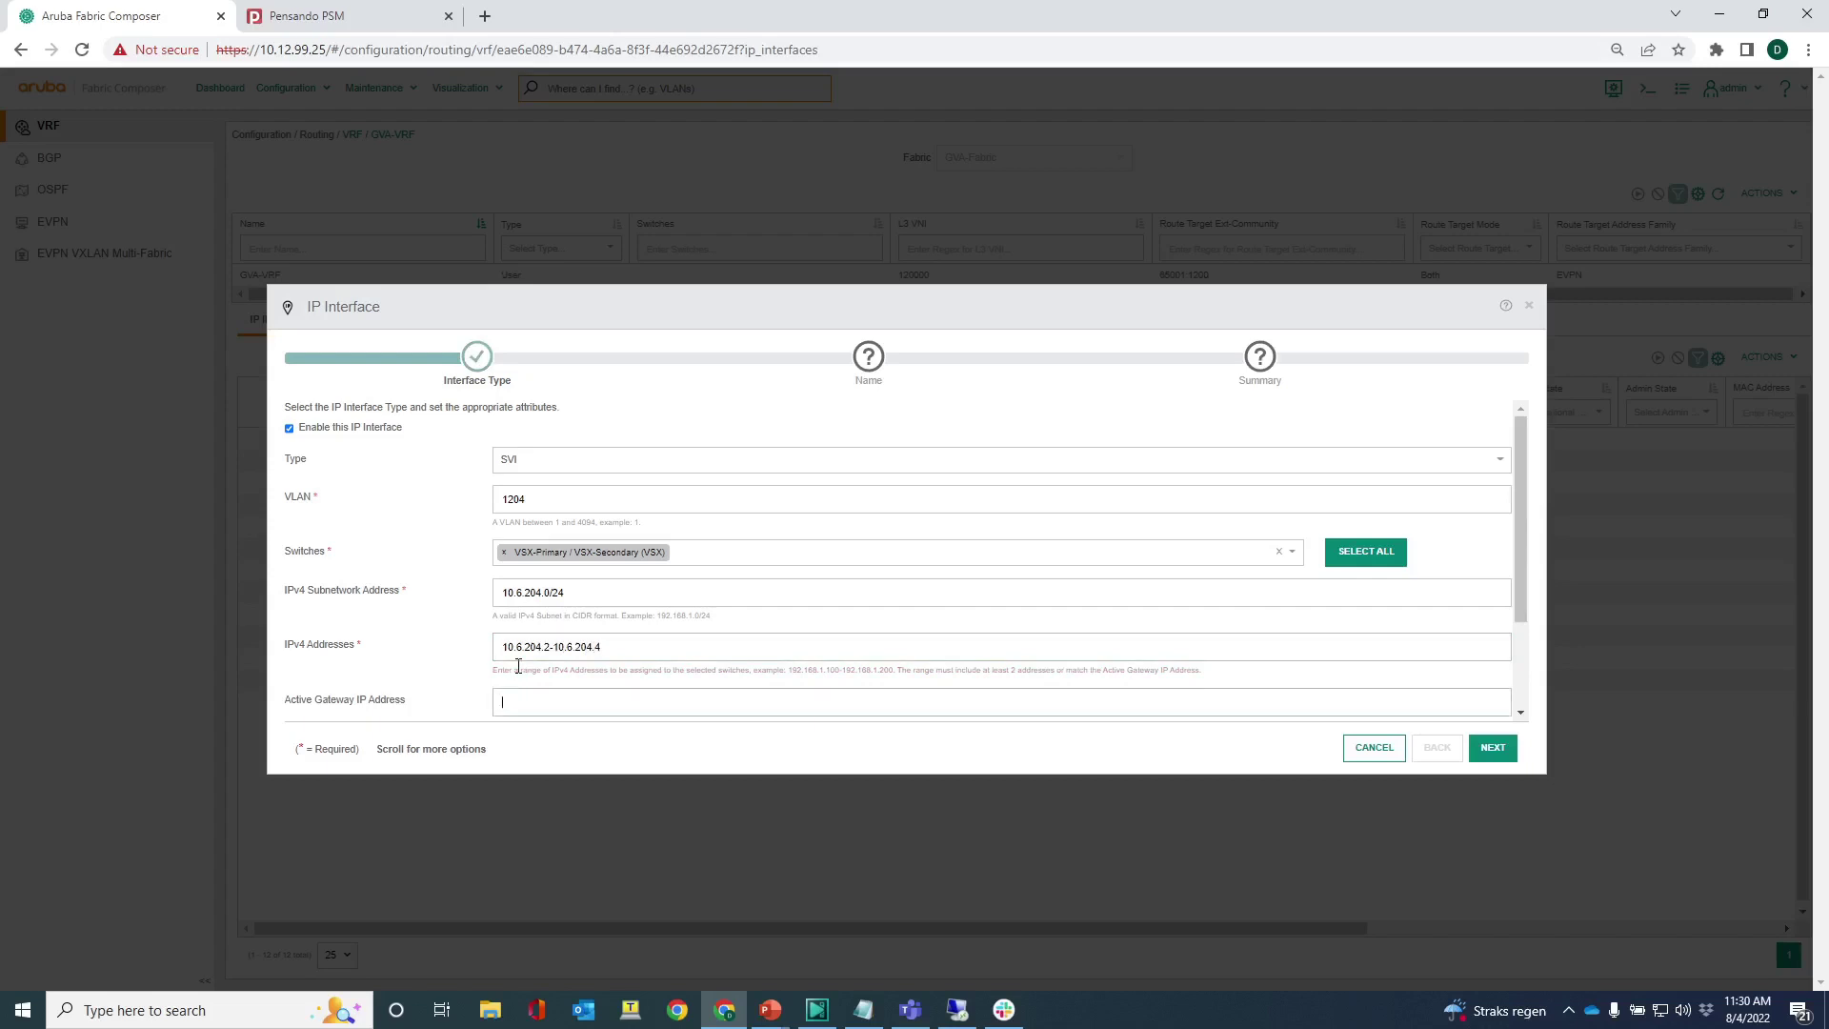
text(10.6)
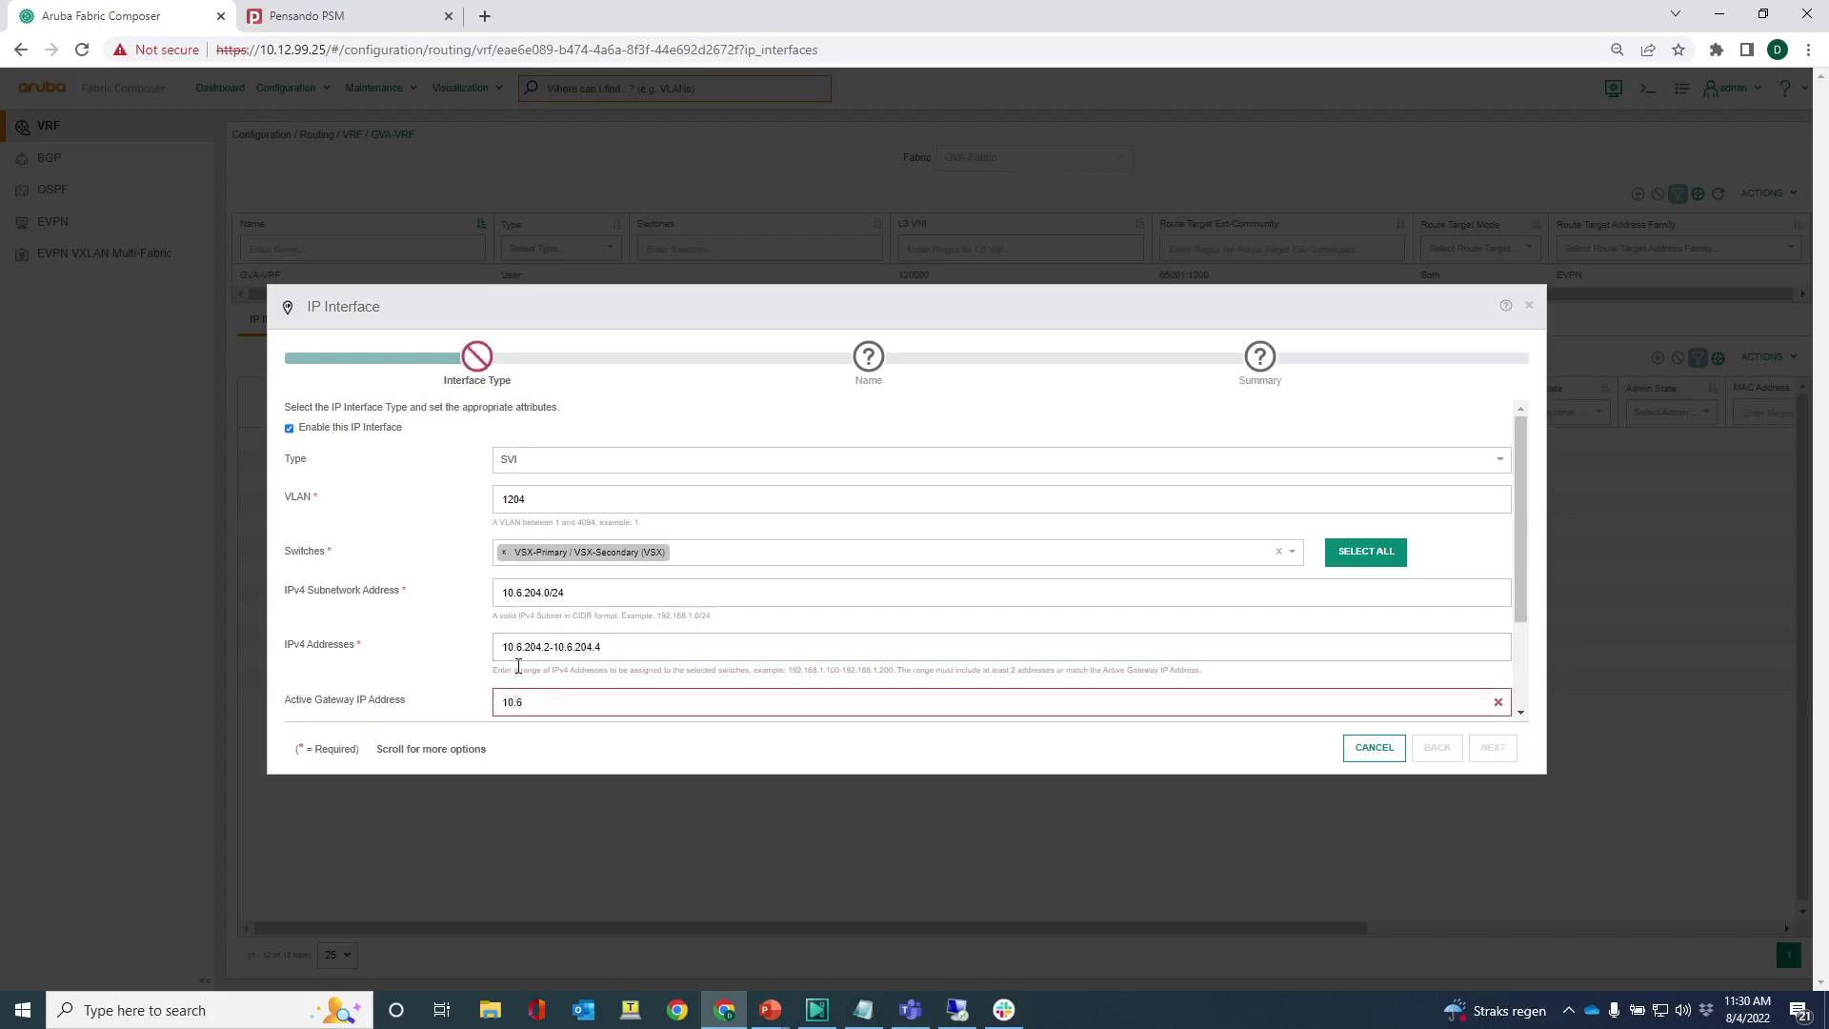
text(.204.1)
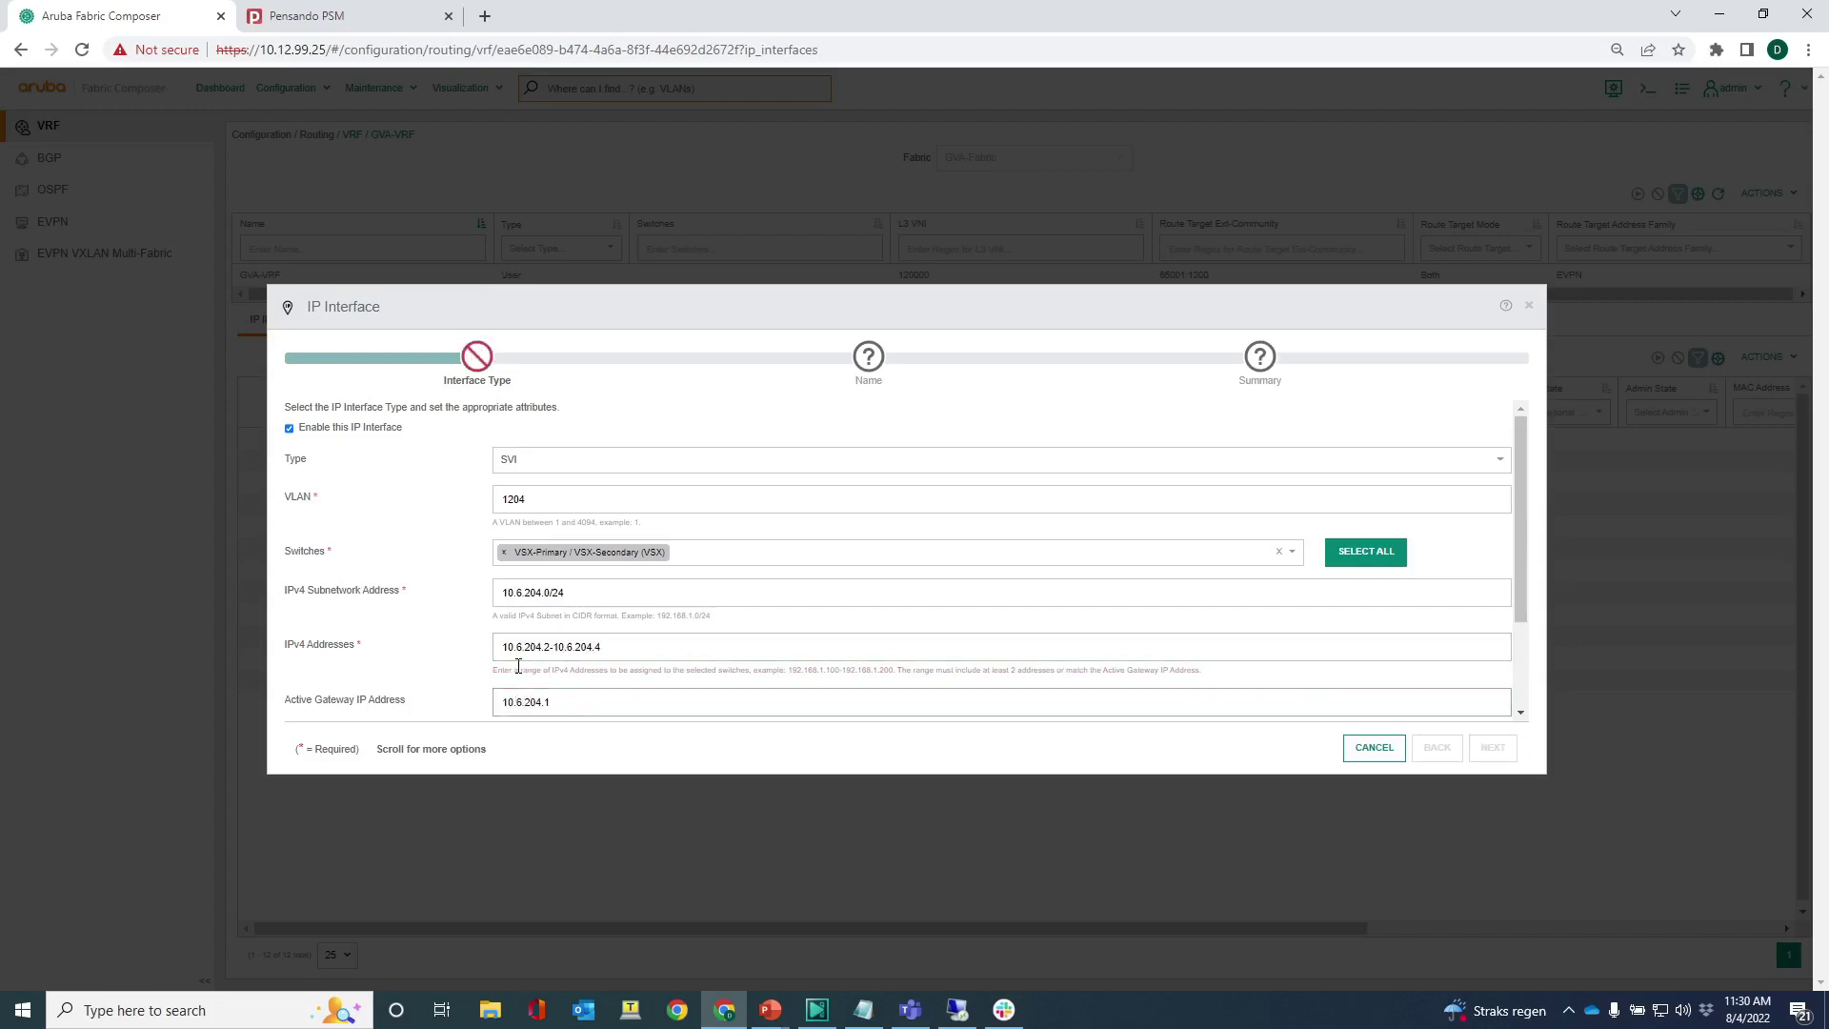
scroll(519, 666, down, 1)
click(519, 663)
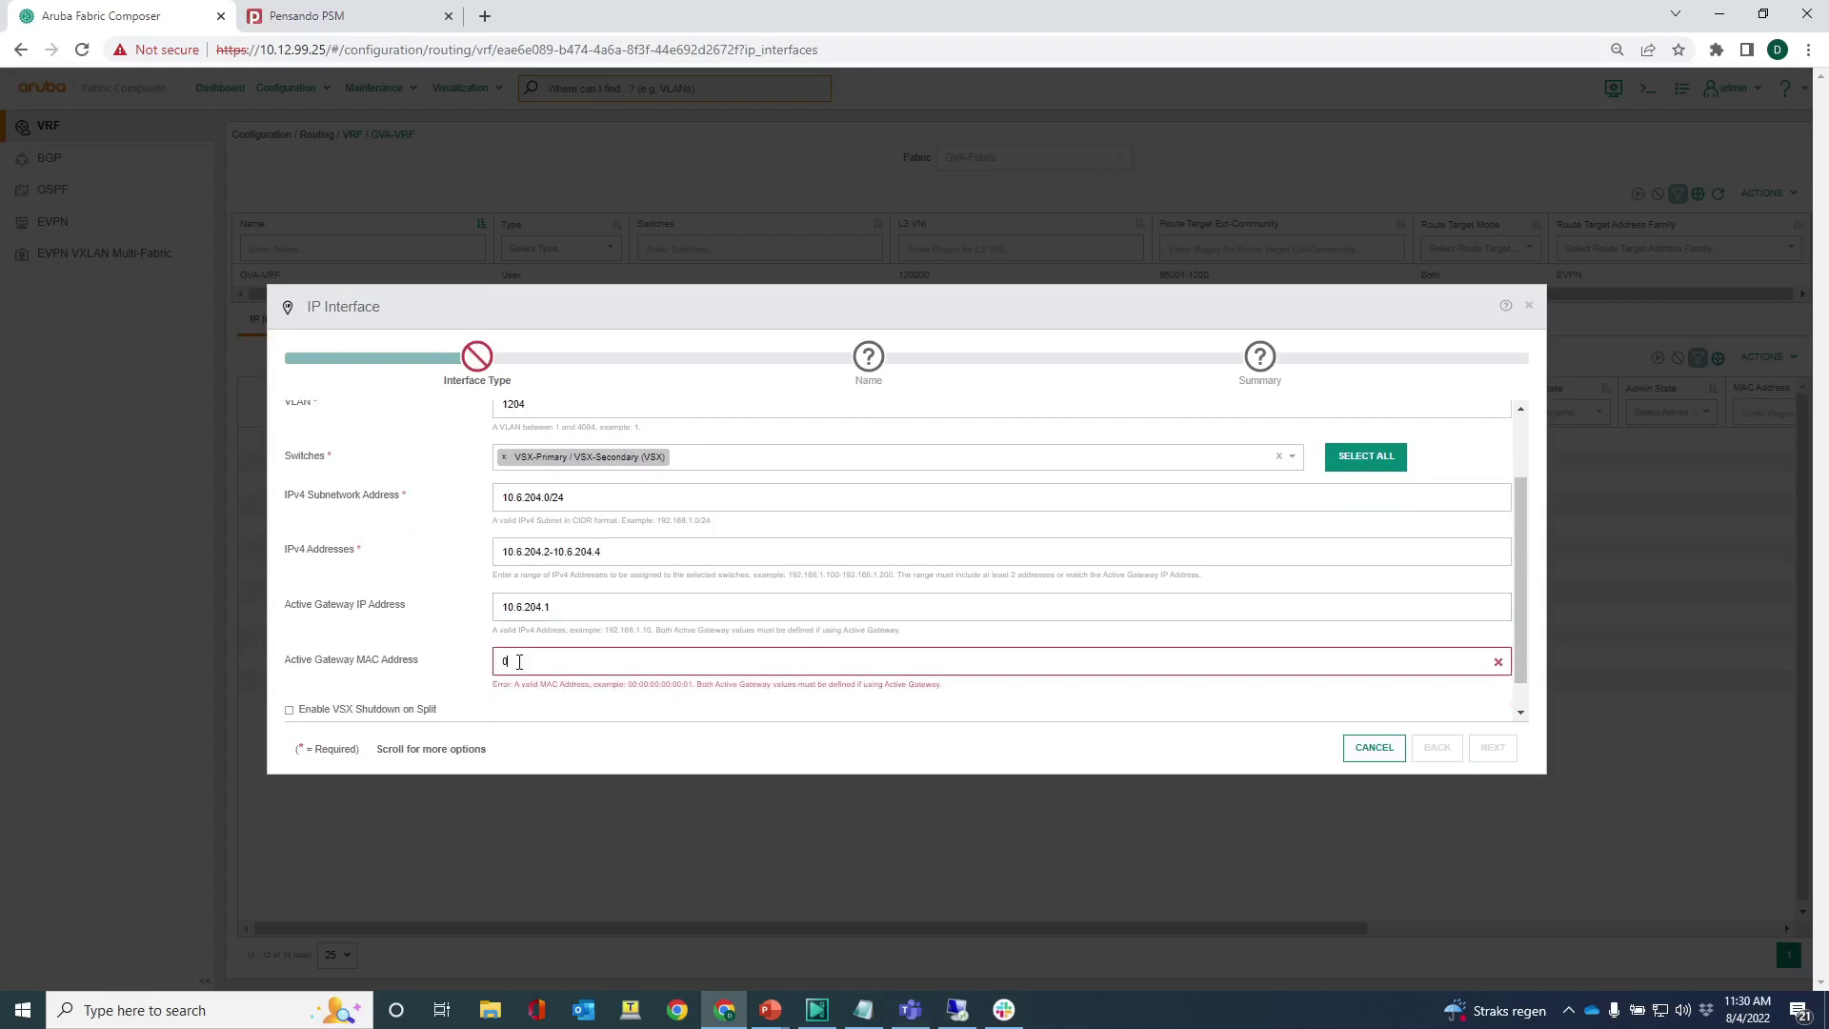
text(00:00:00:00:01:00)
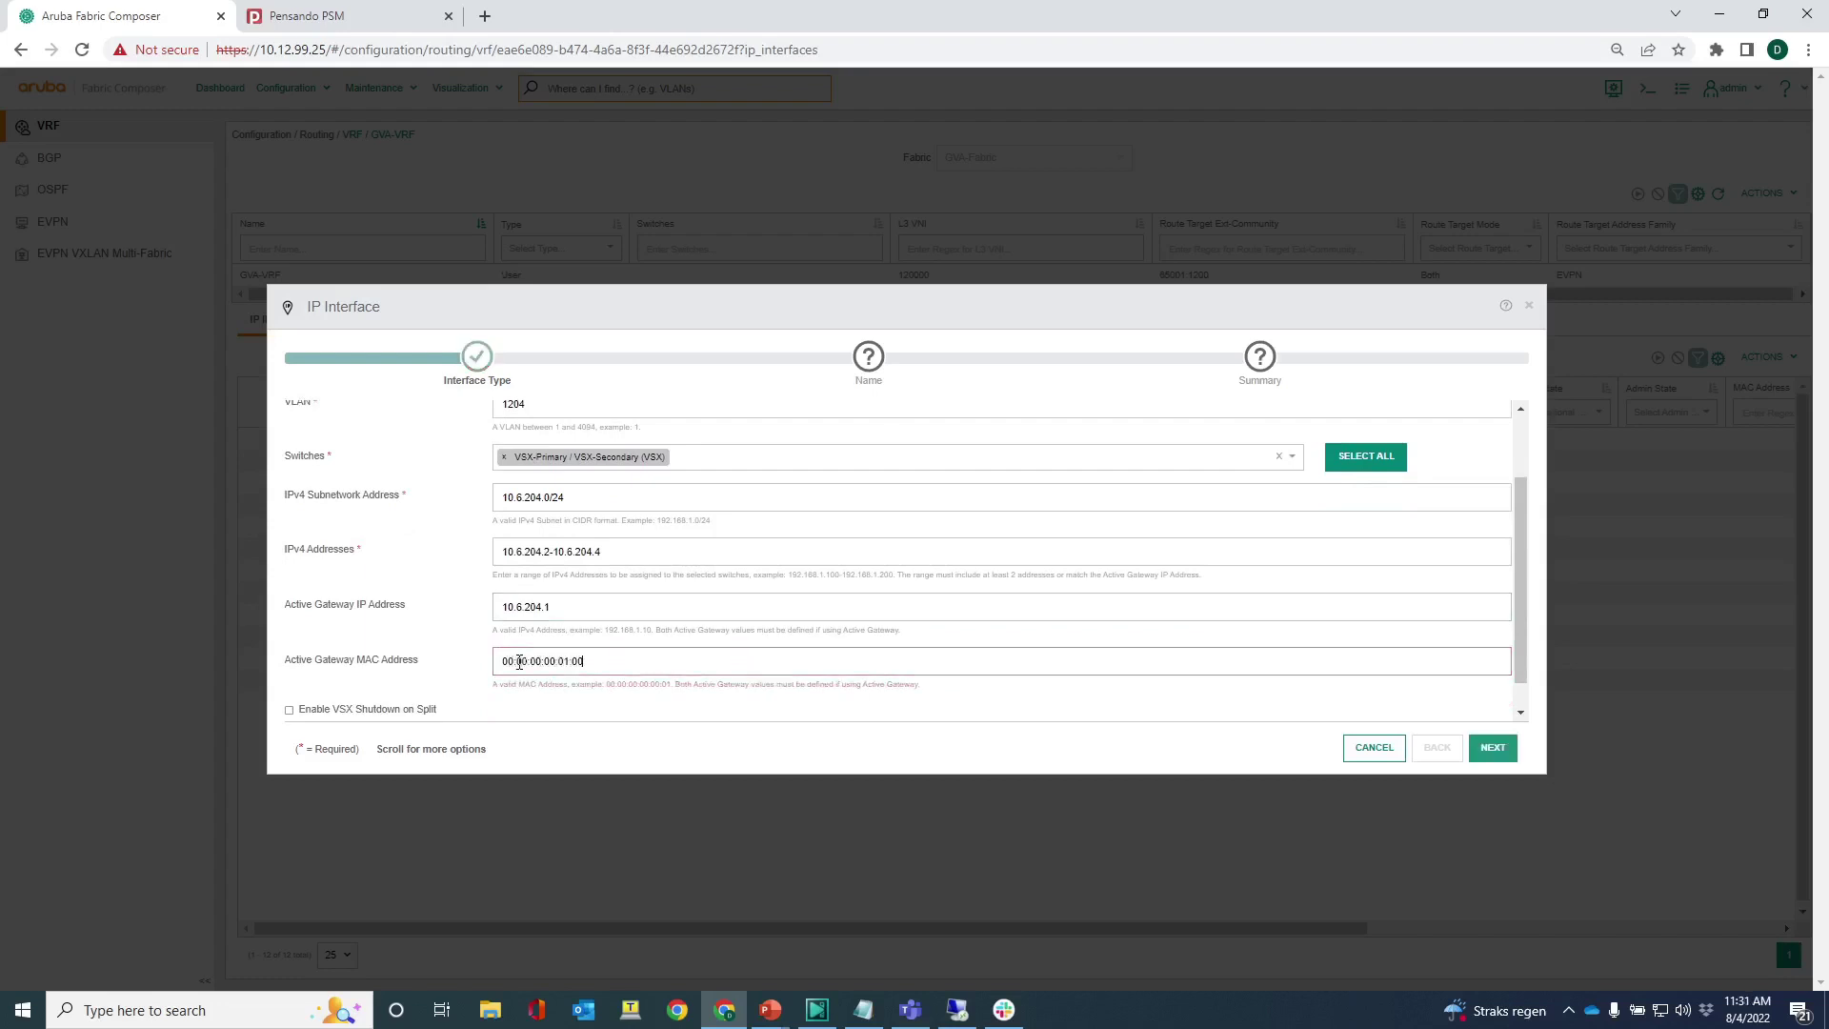
scroll(503, 704, down, 1)
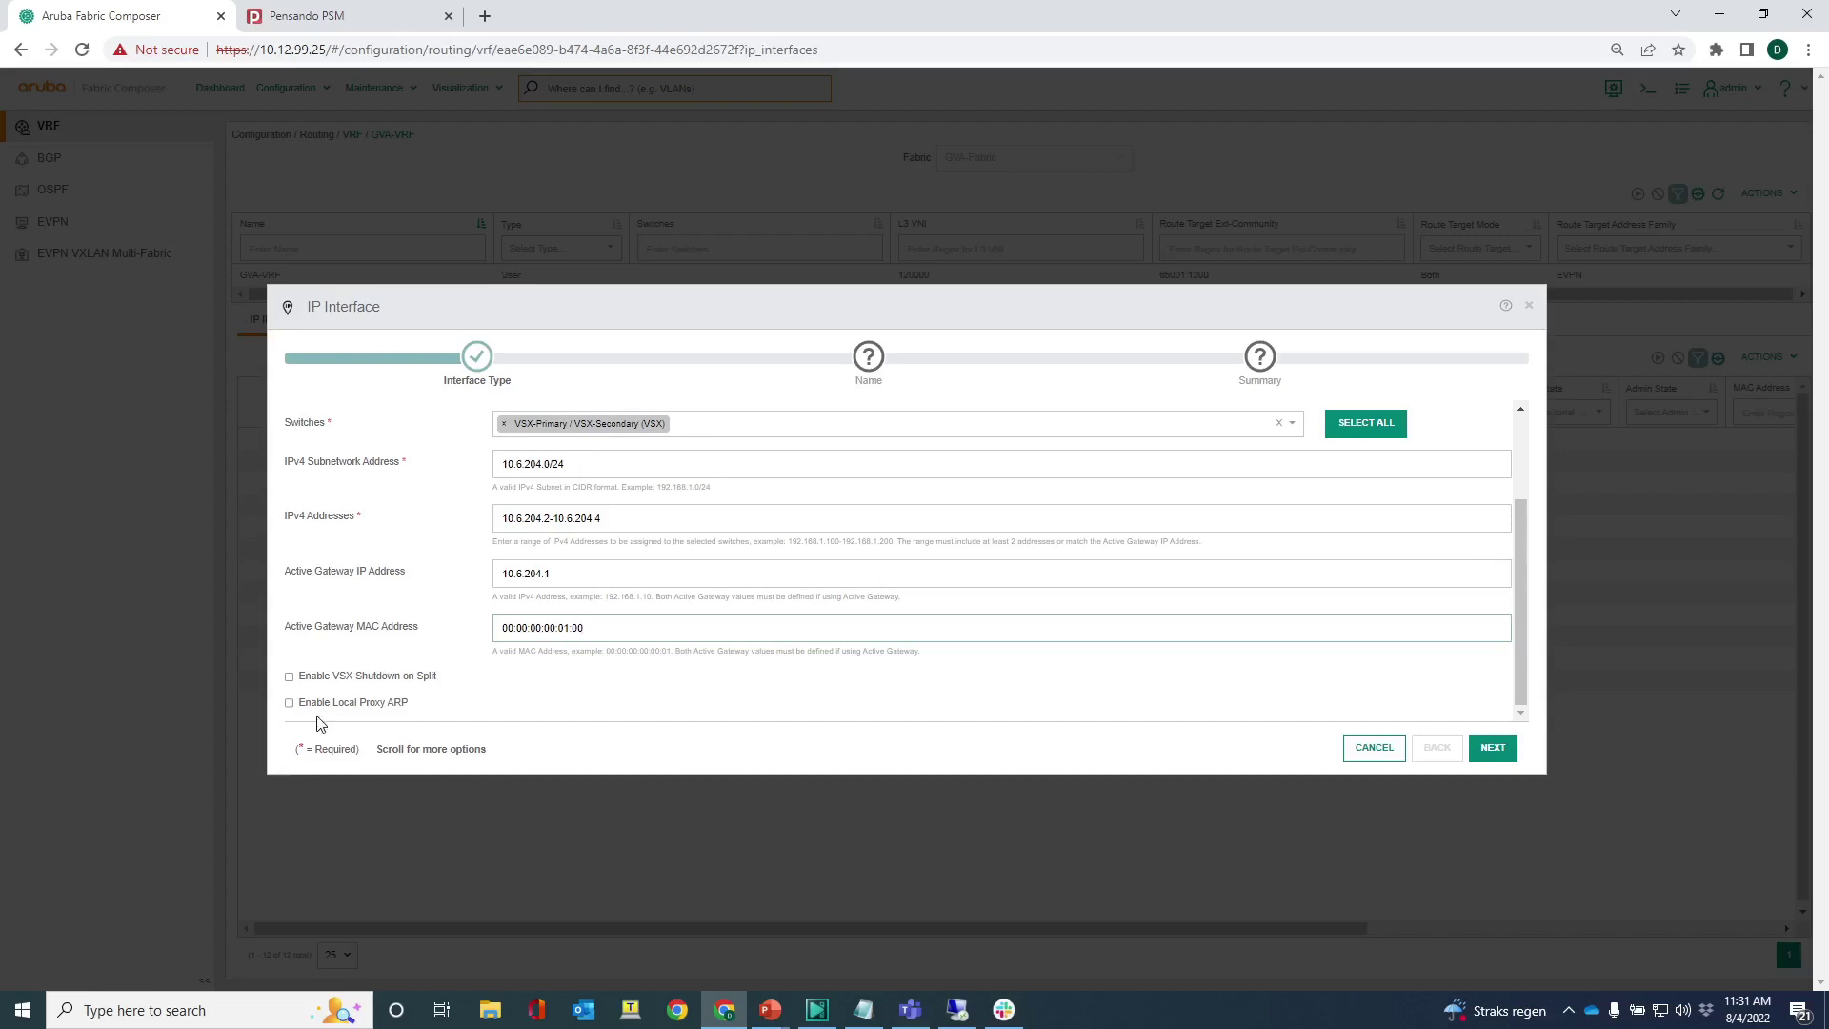
Step: Name the interface 'IP interface VLAN 1204' and advance to the Summary
click(1492, 747)
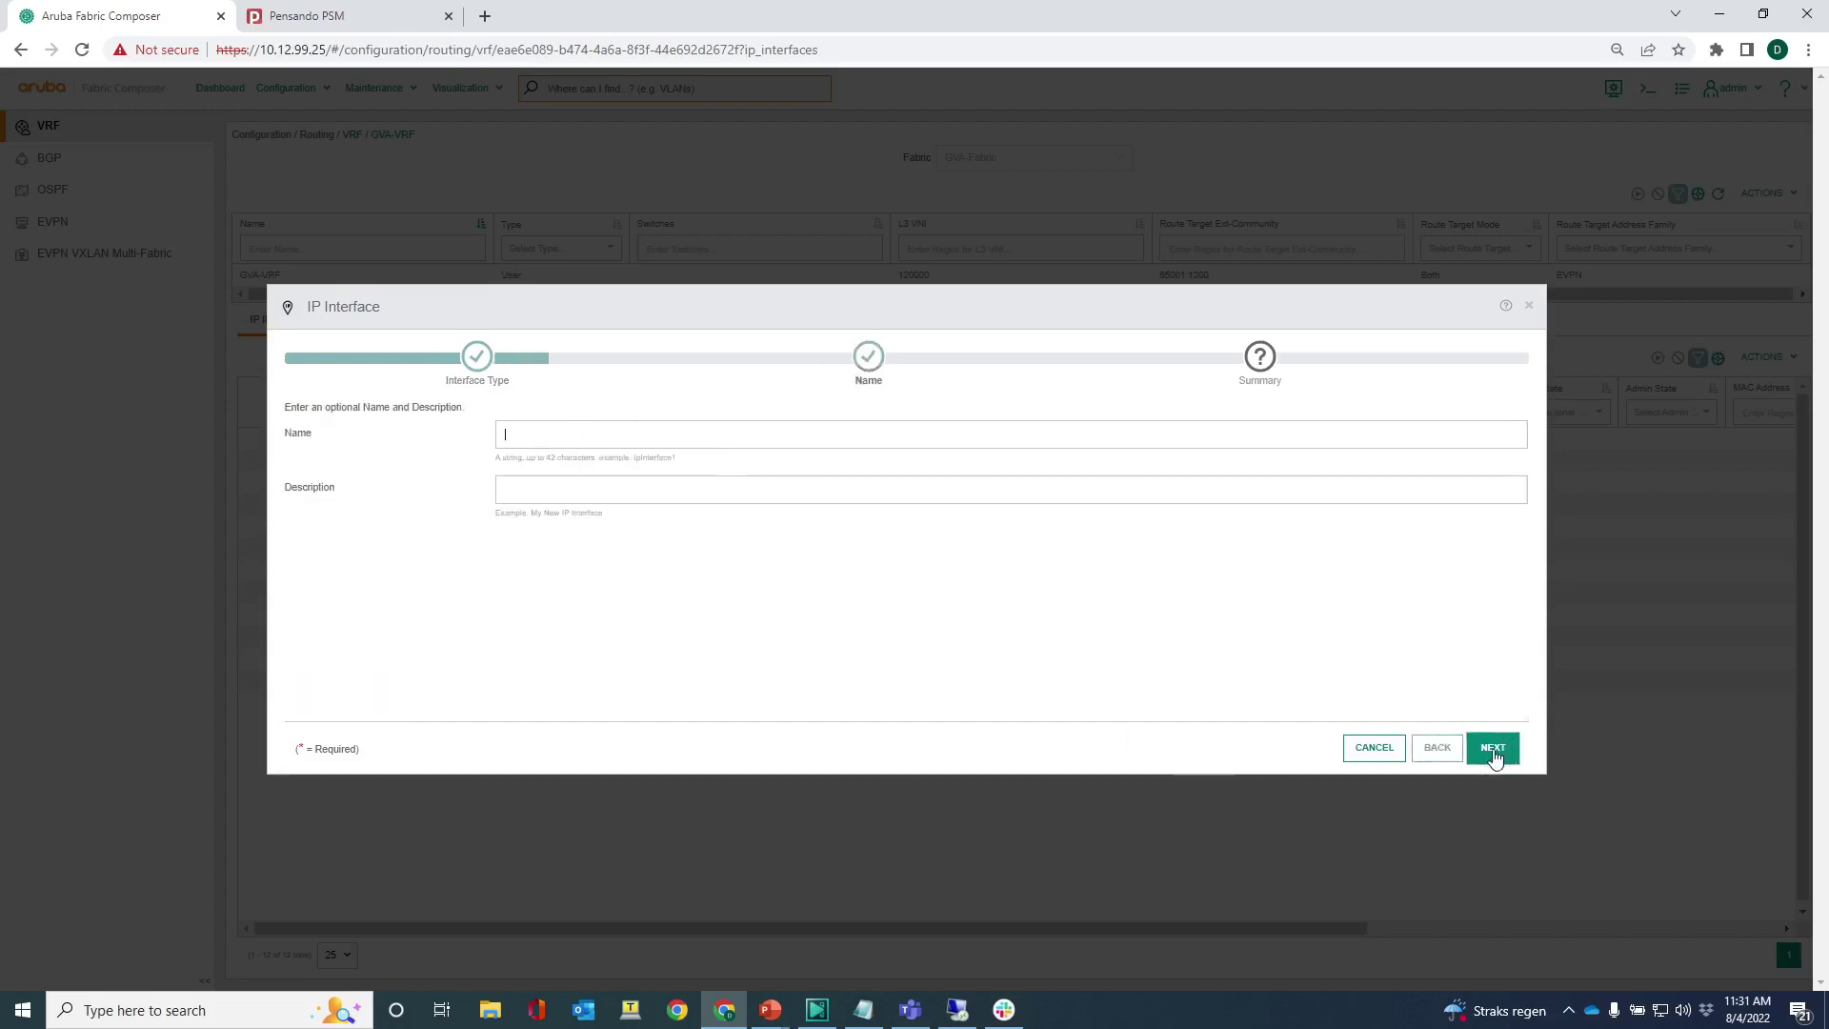
click(594, 438)
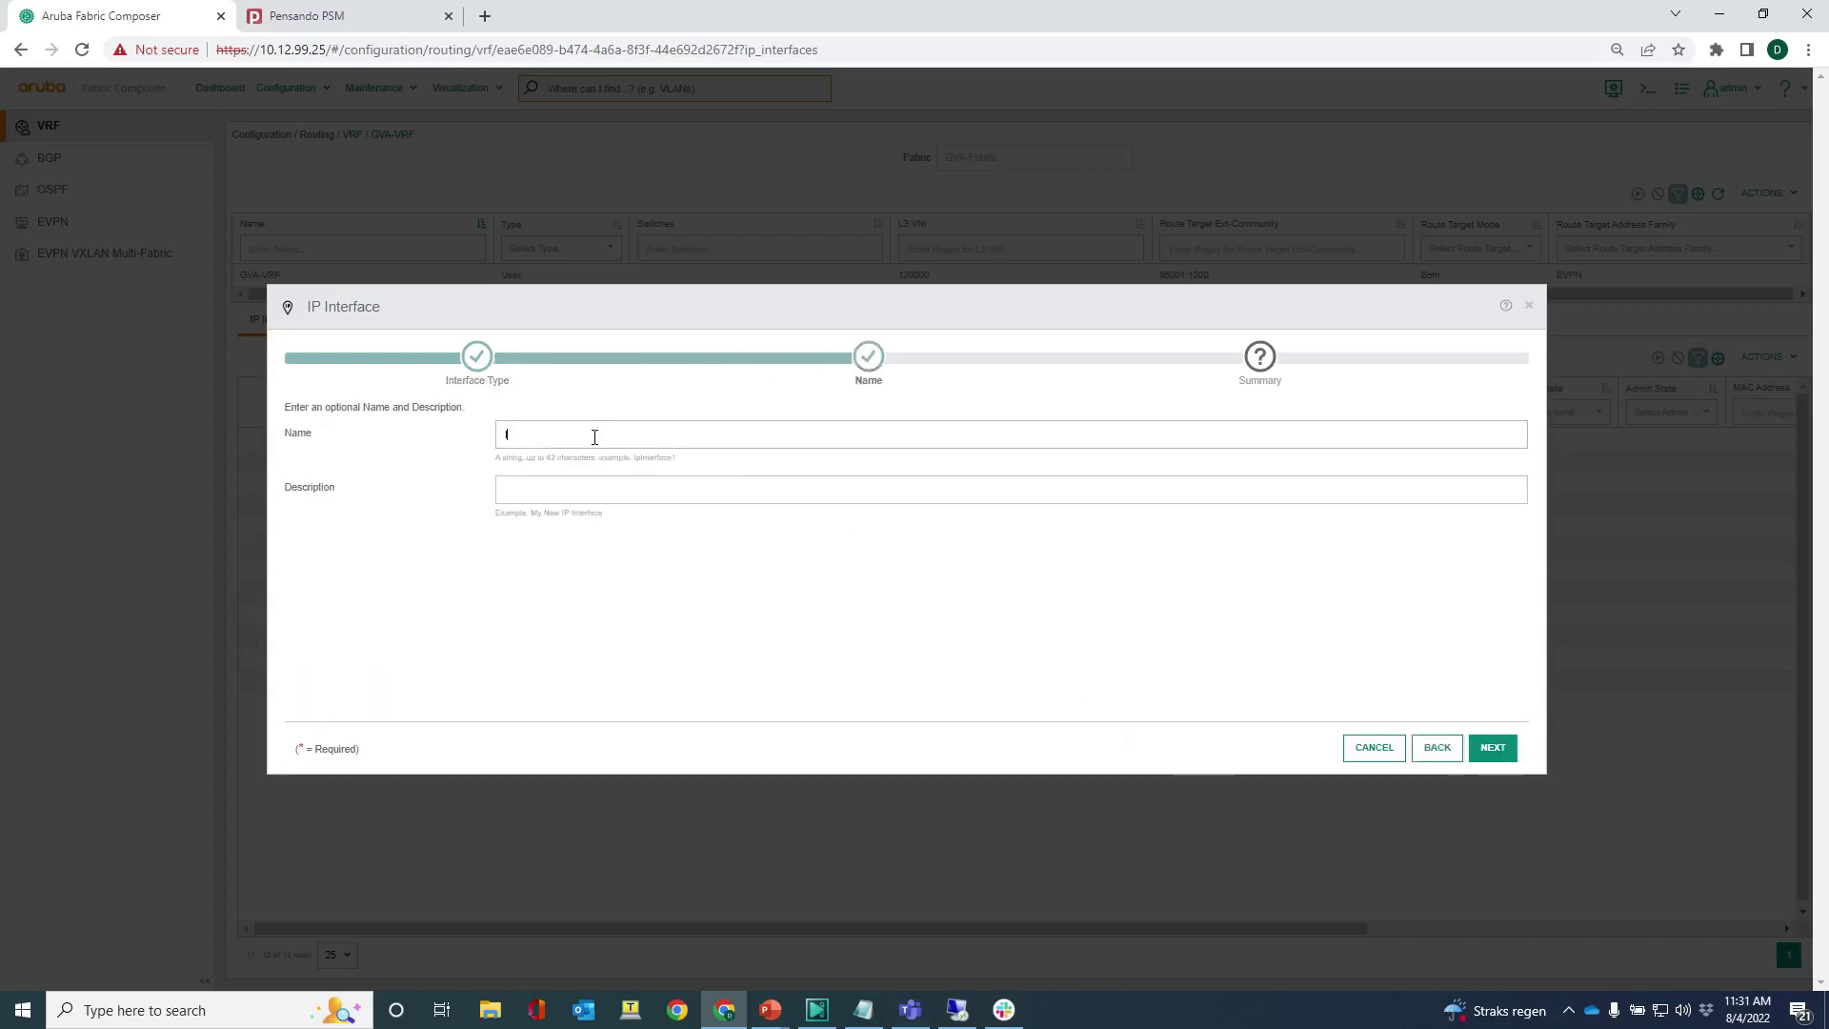
text(IP interface VLAN 1204)
click(1493, 747)
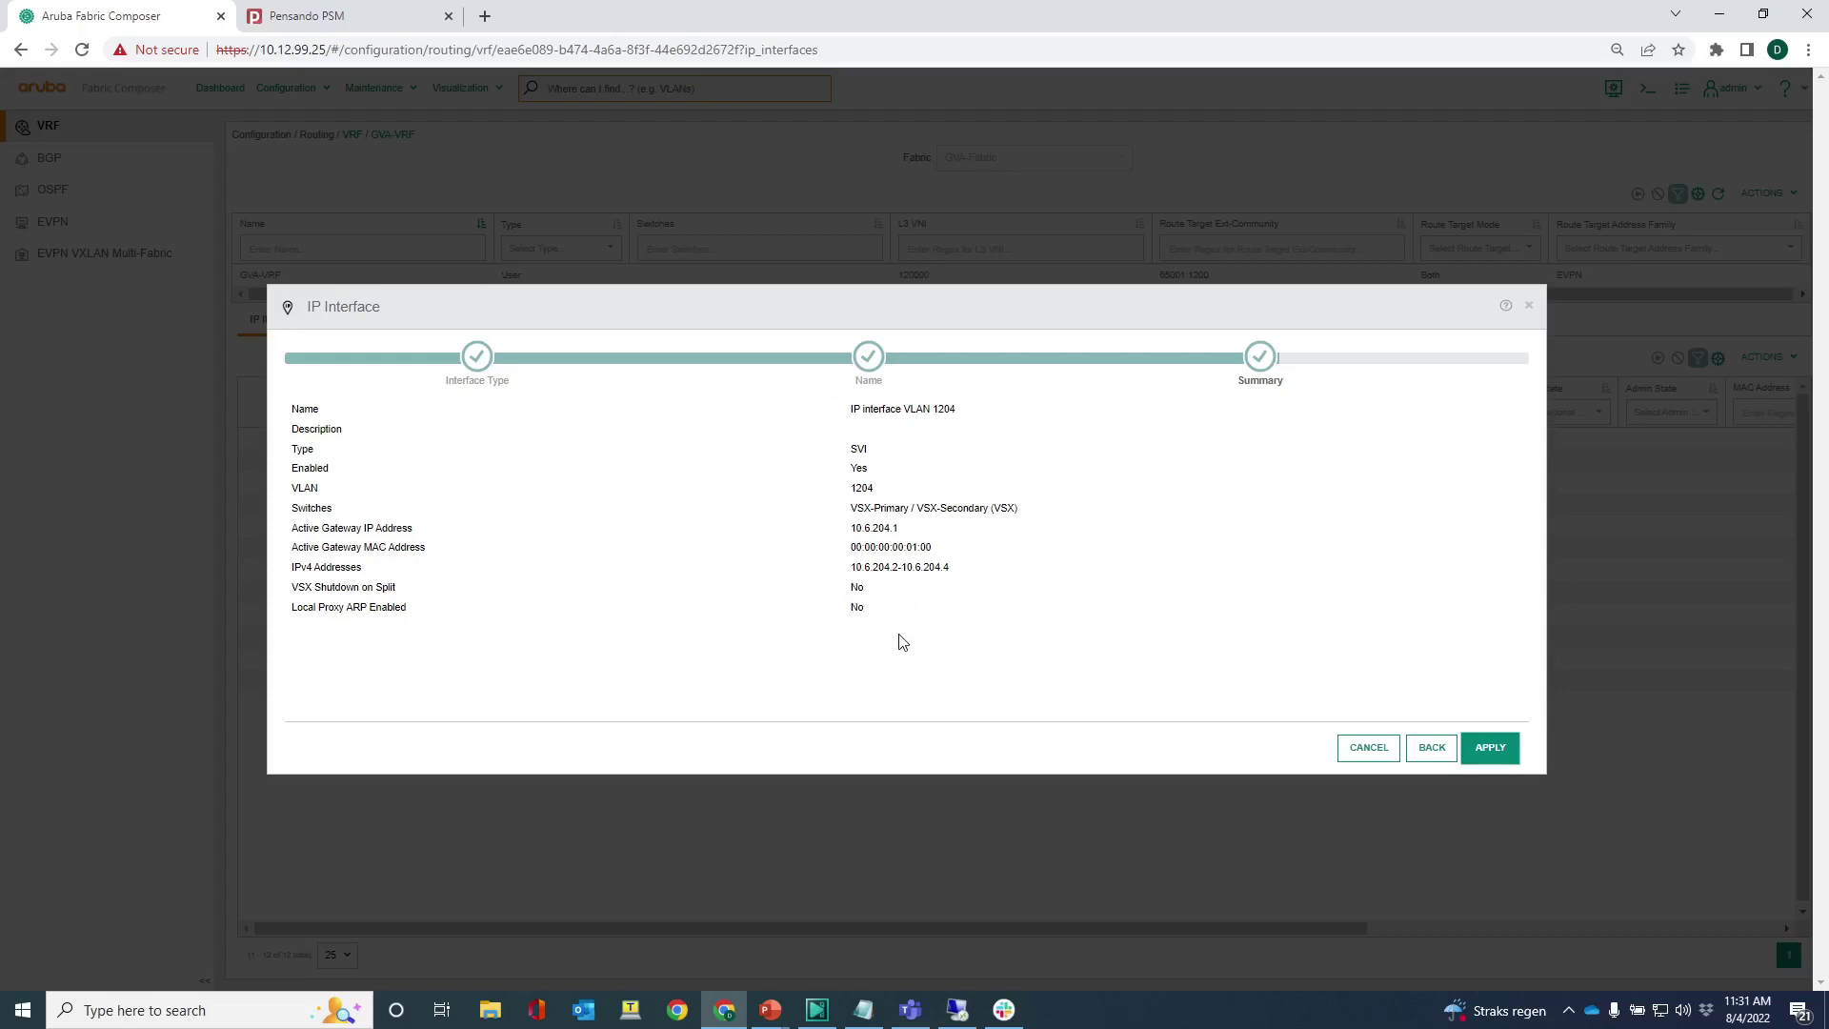
Step: Apply the summary to create the VLAN 1204 IP interface on the VSX pair
click(1491, 750)
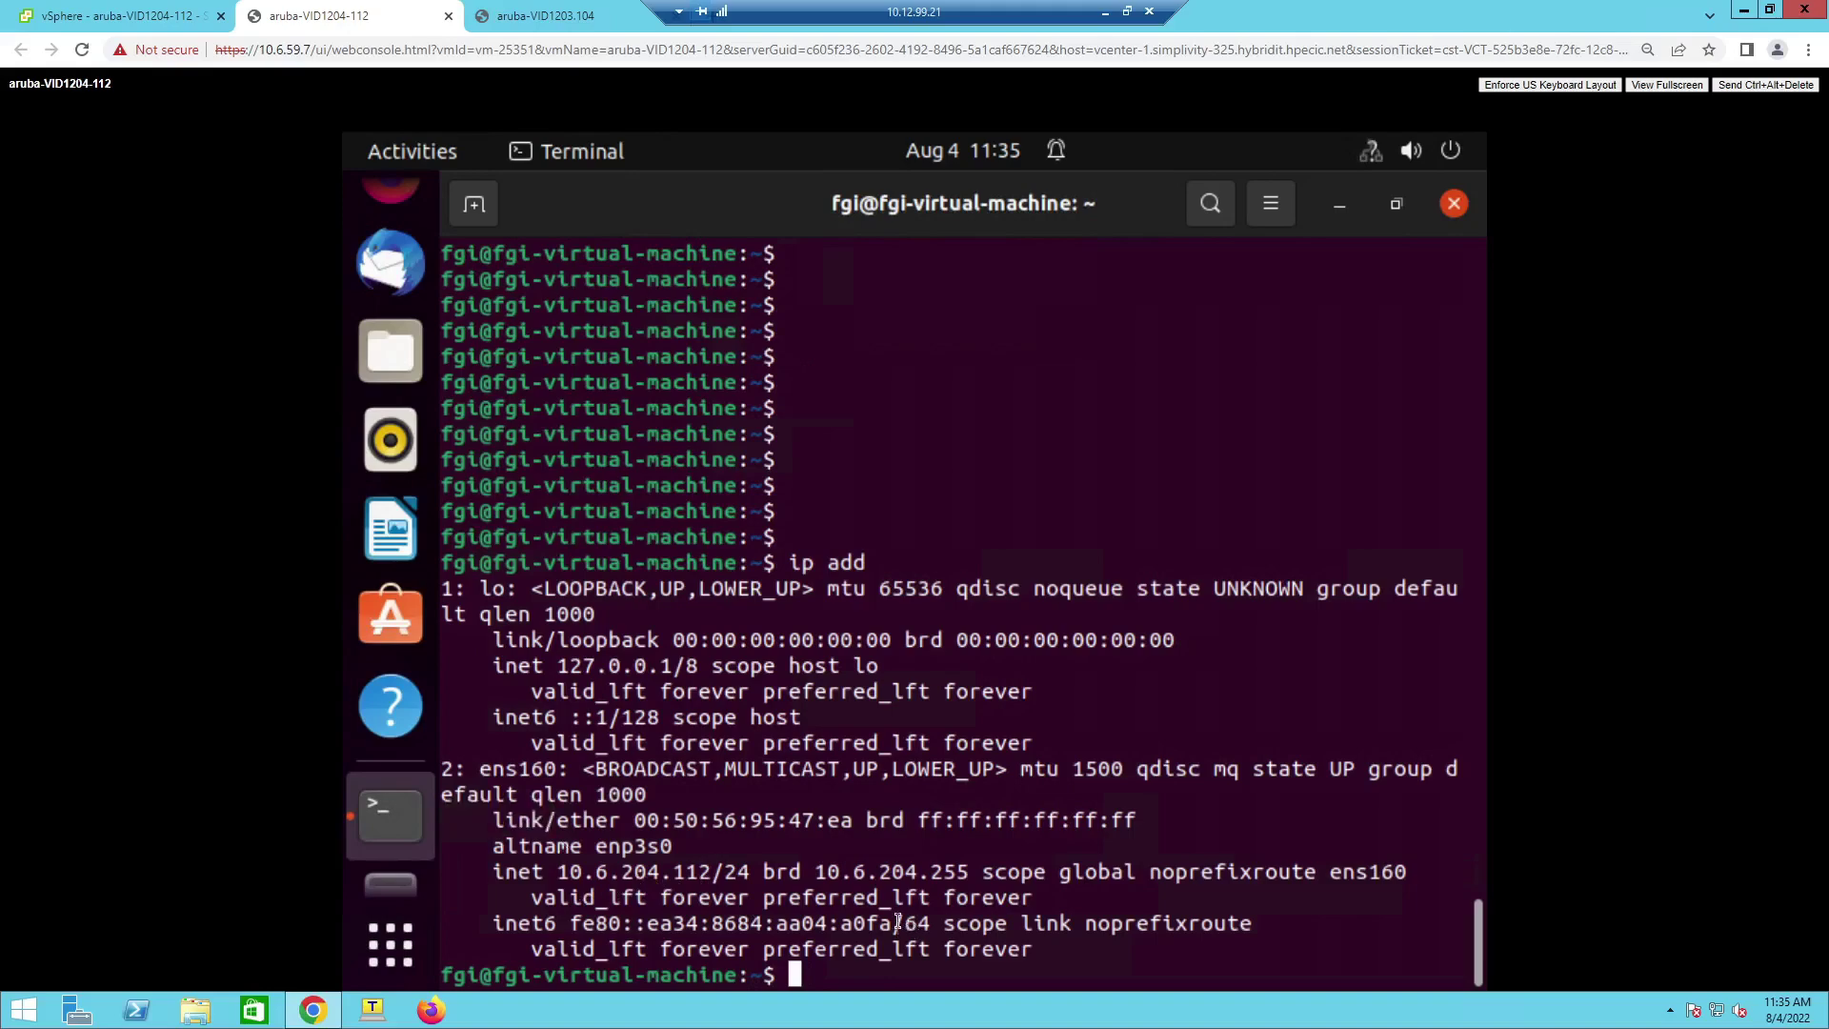
Step: Ping gateway 10.6.204.1 from the VM terminal, then stop it to see the statistics
key(Return)
key(Return)
key(Return)
text(ping )
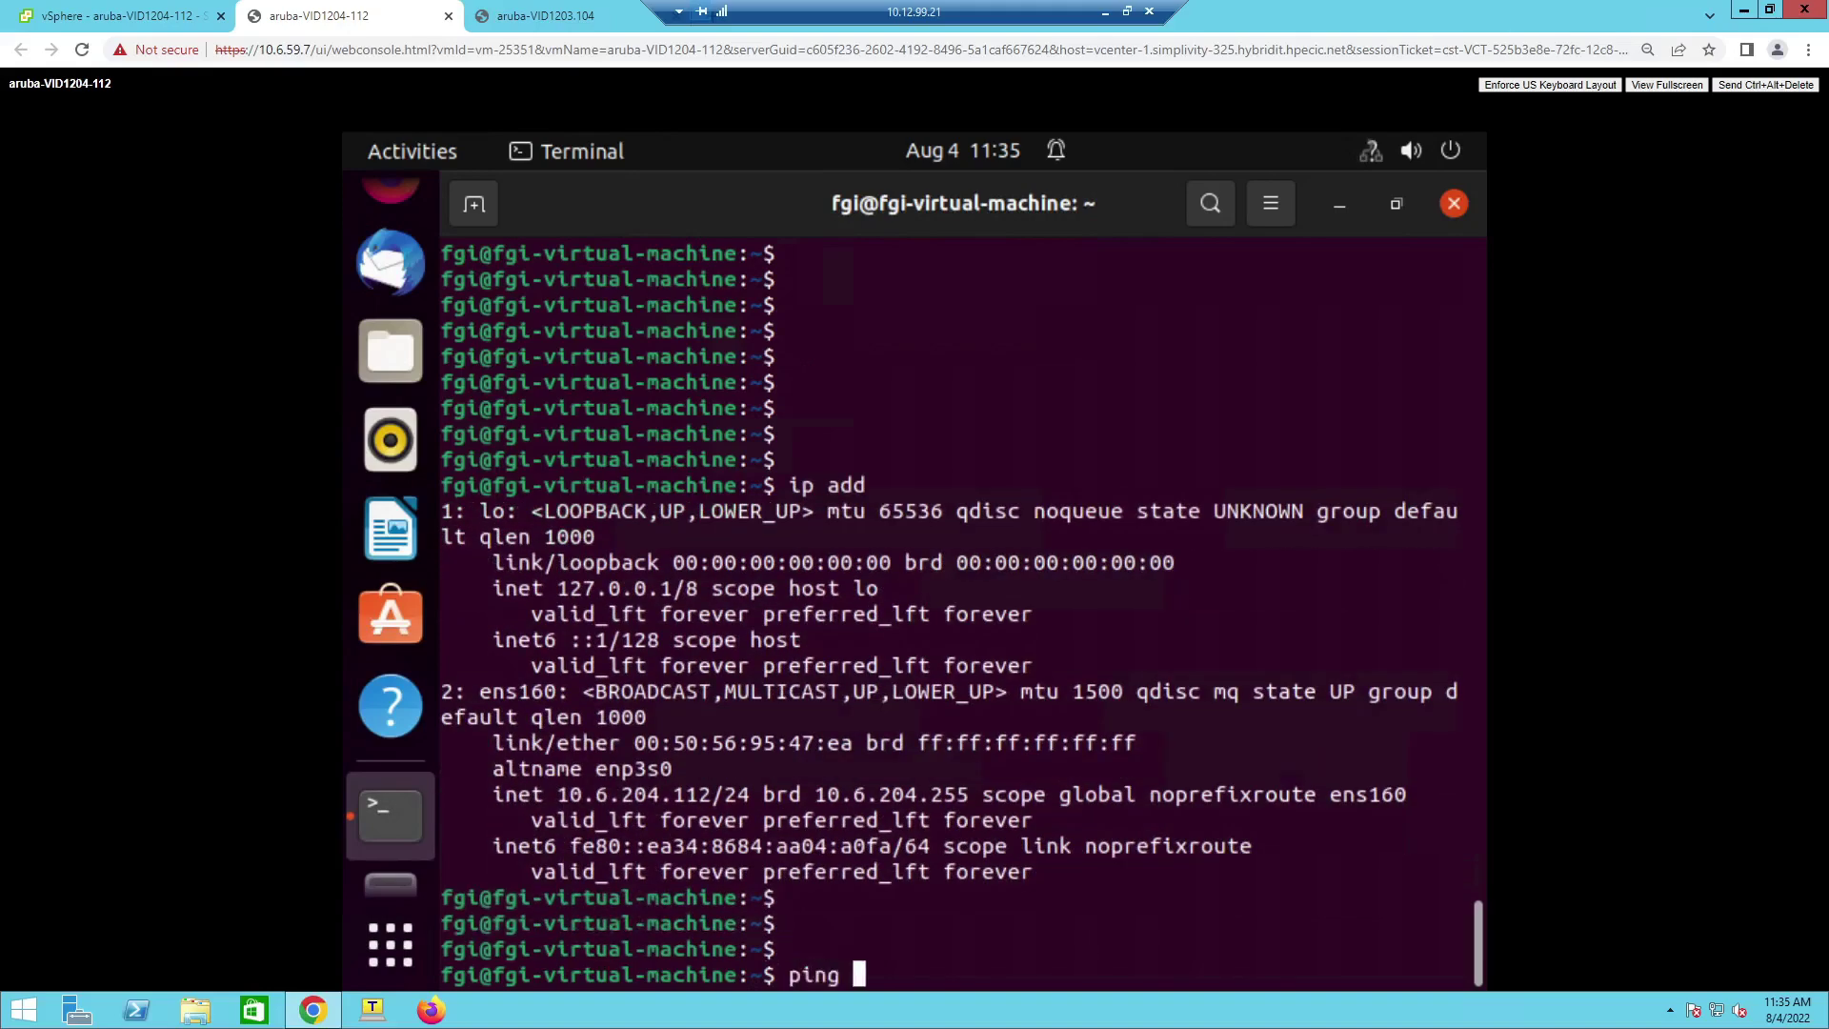
text(10.6.204.1)
key(Return)
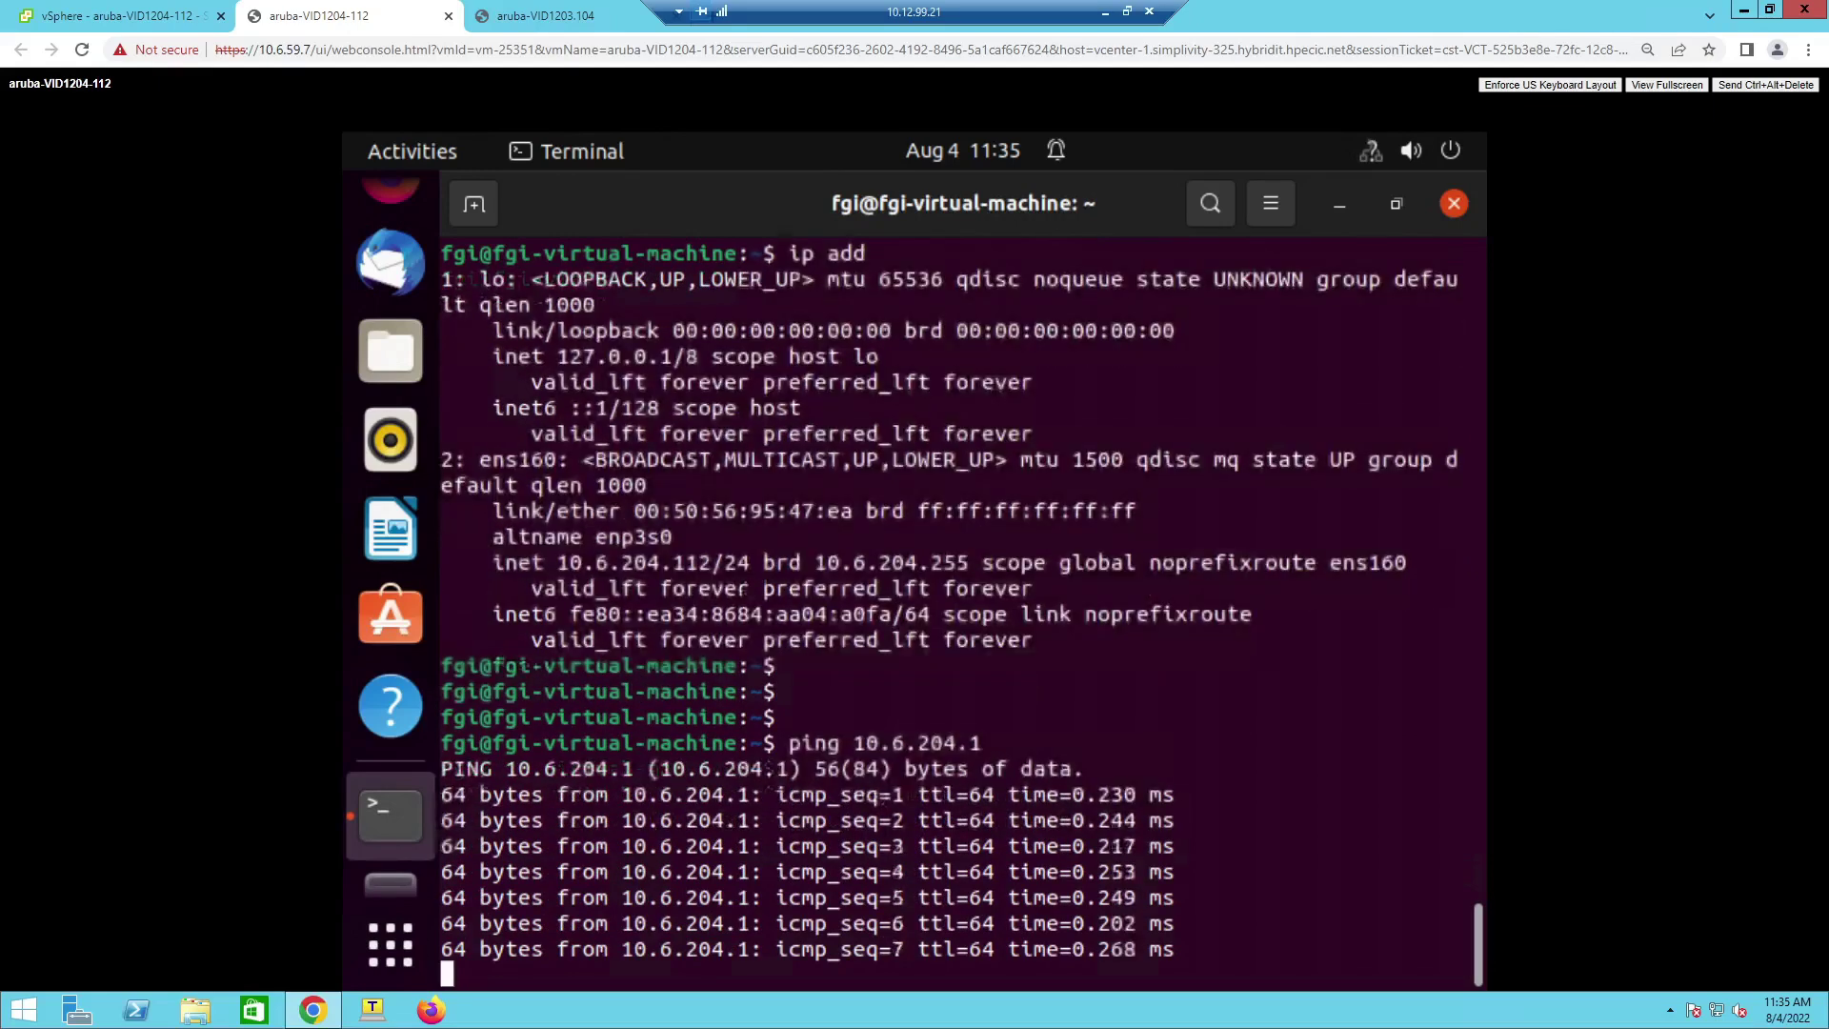
key(ctrl+c)
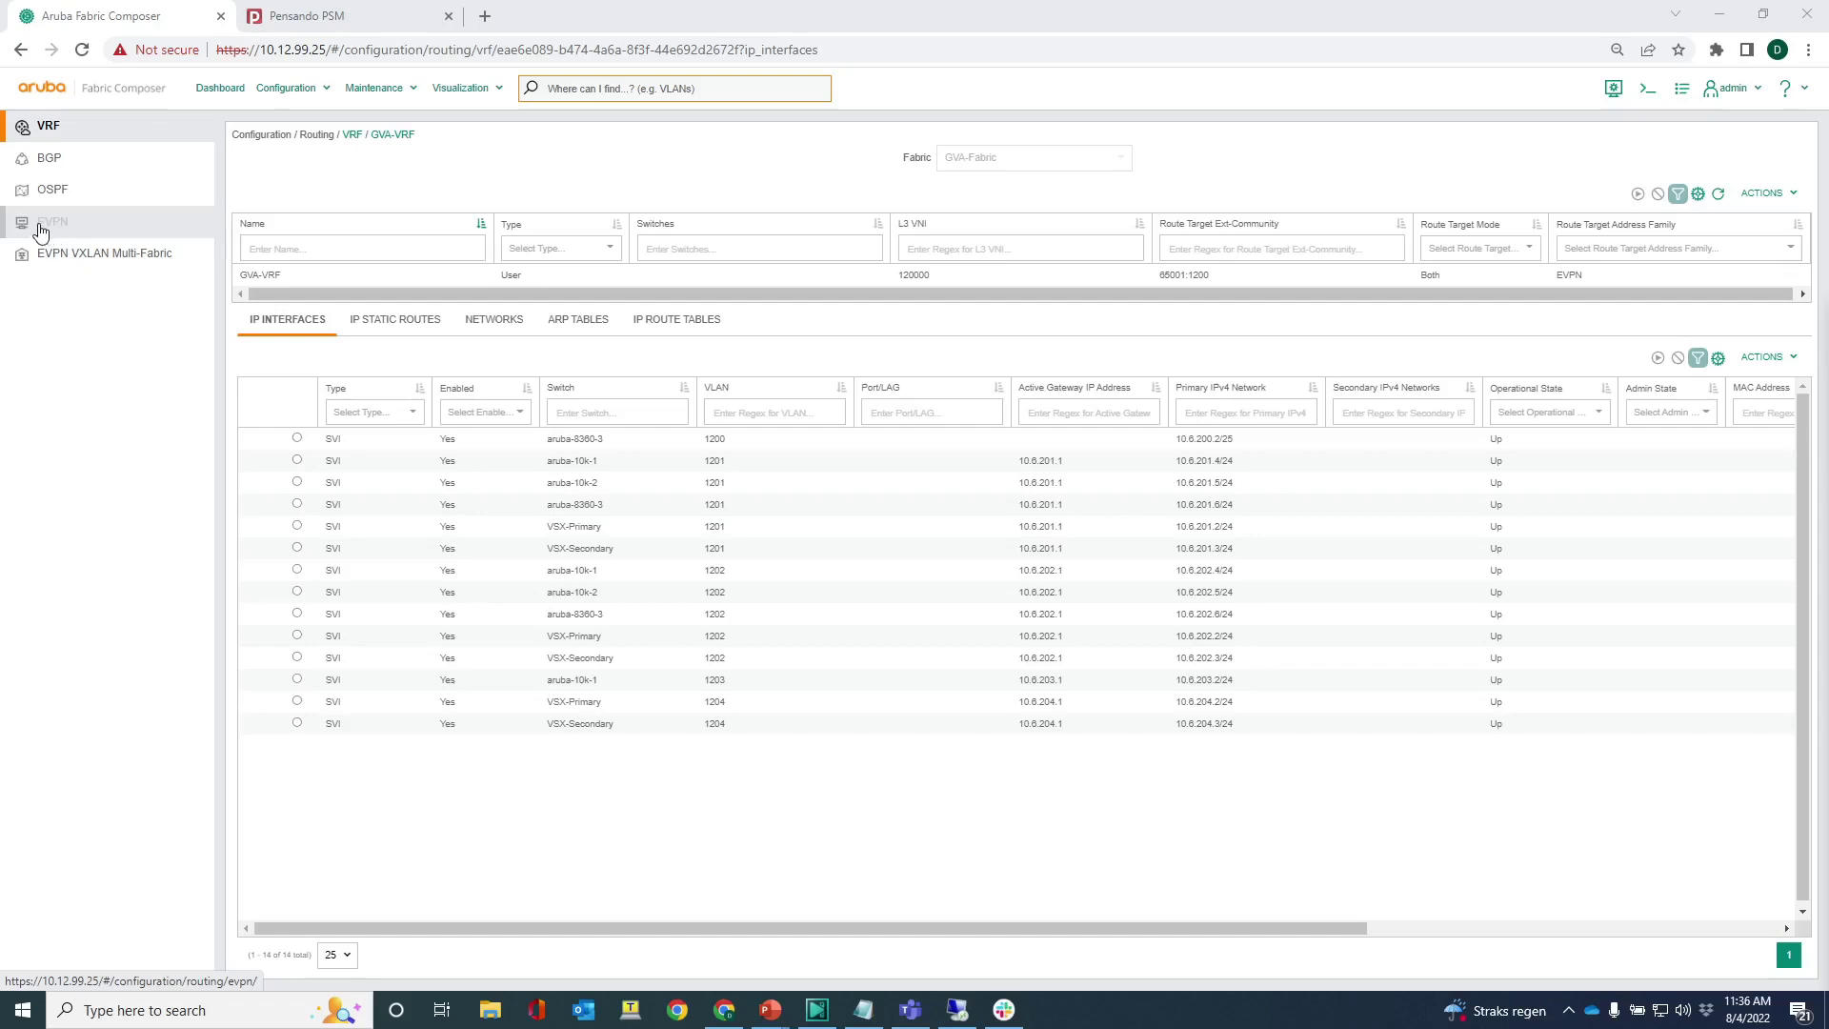
Step: Go to the EVPN page under Routing, which lists the 10 existing EVPN instances
click(41, 225)
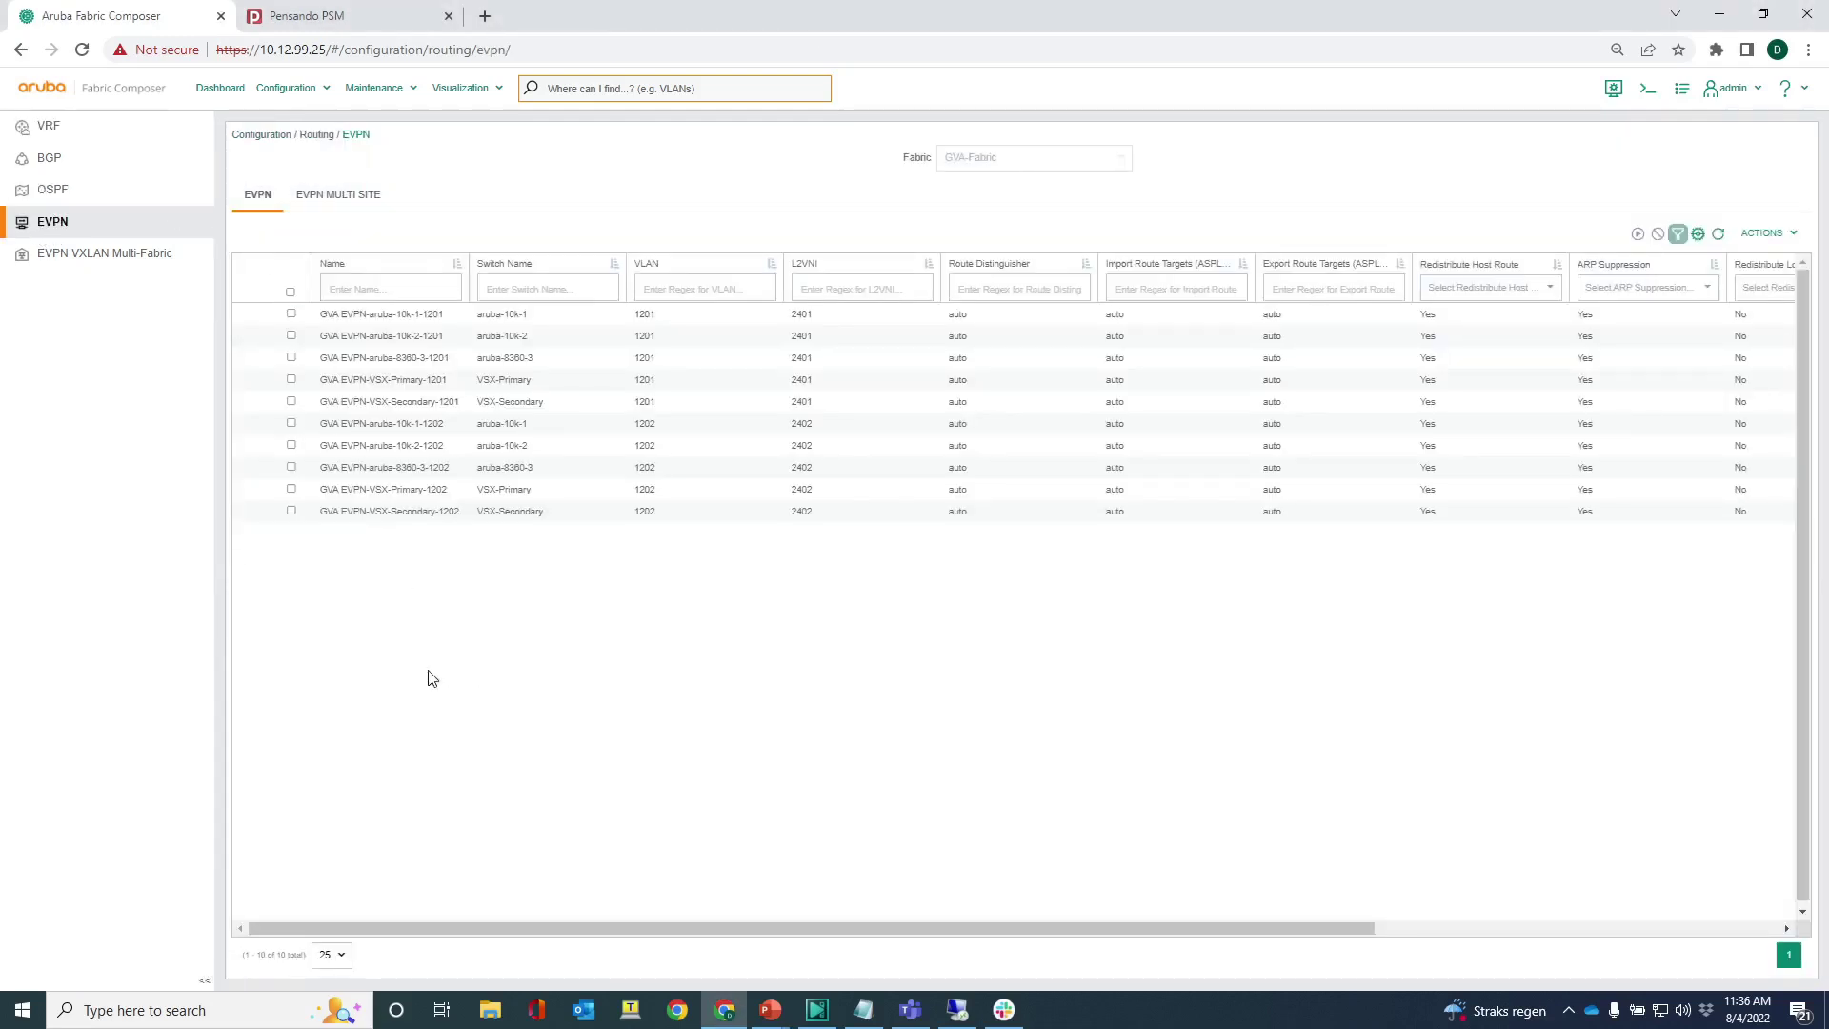
Step: Start a new EVPN scoped to the VSX-Primary / VSX-Secondary pair instead of the entire fabric
click(1758, 238)
click(1697, 266)
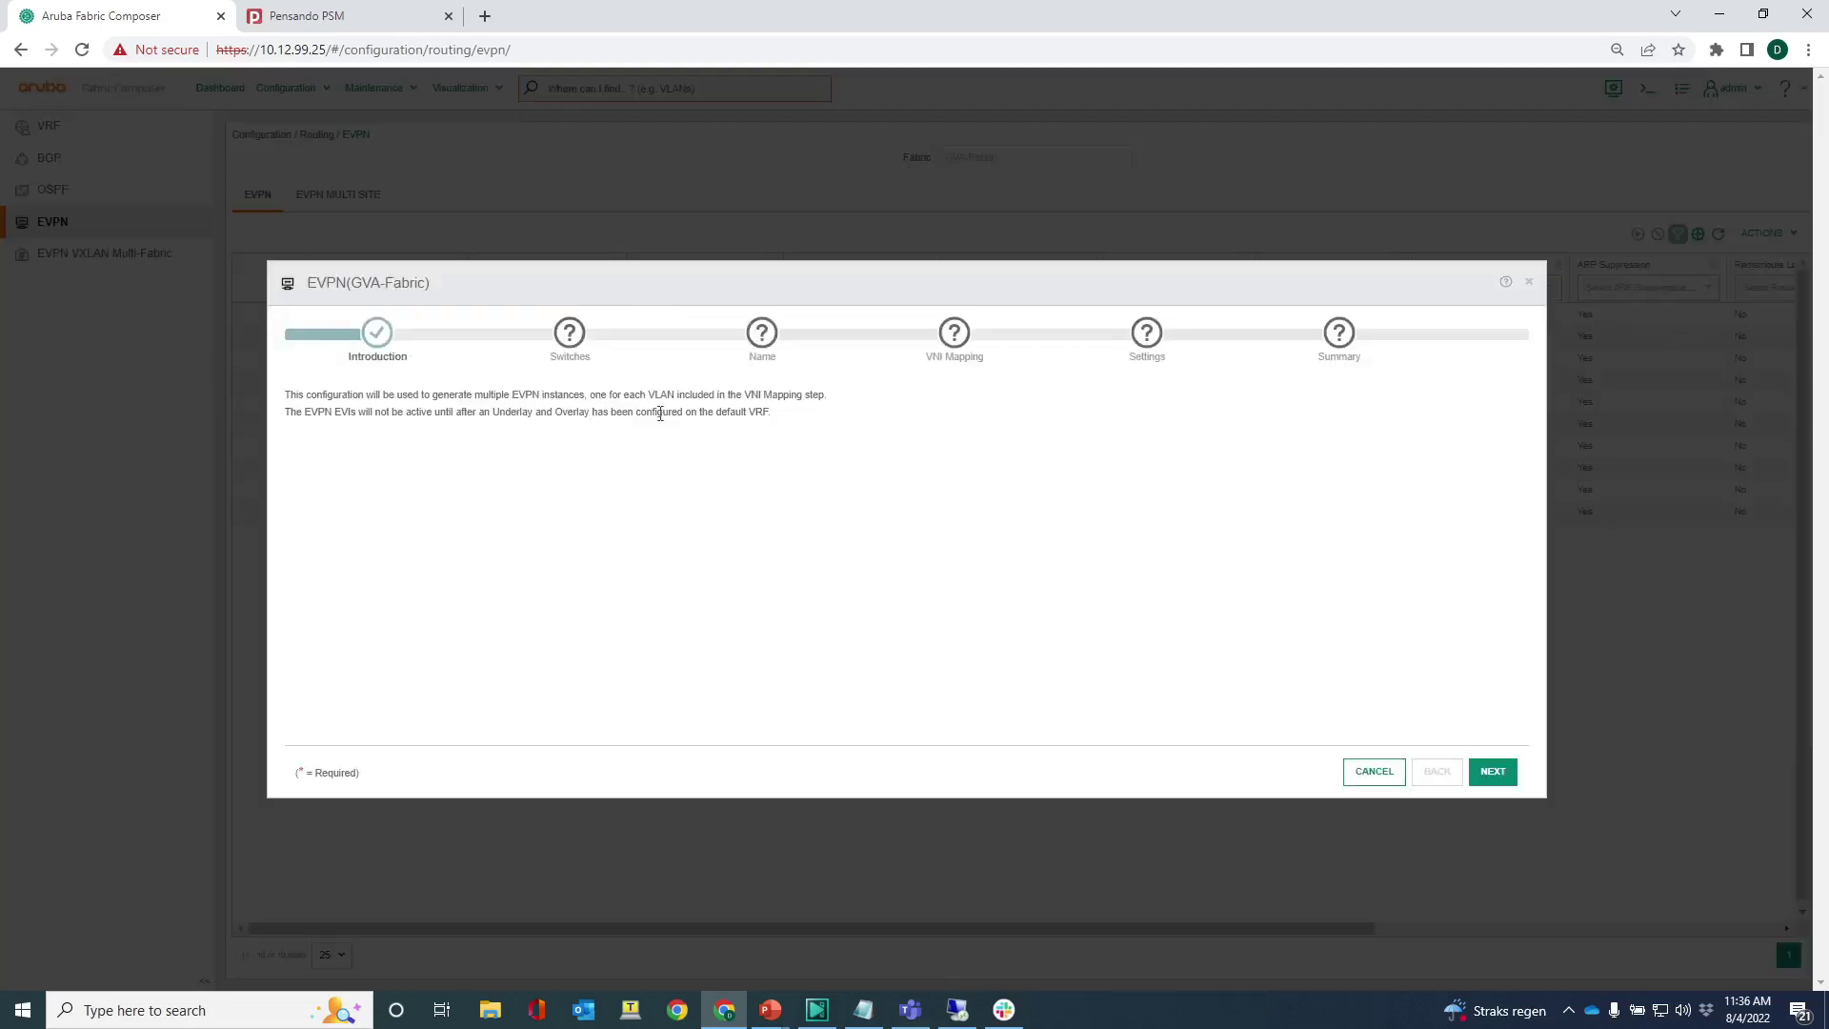
click(1493, 771)
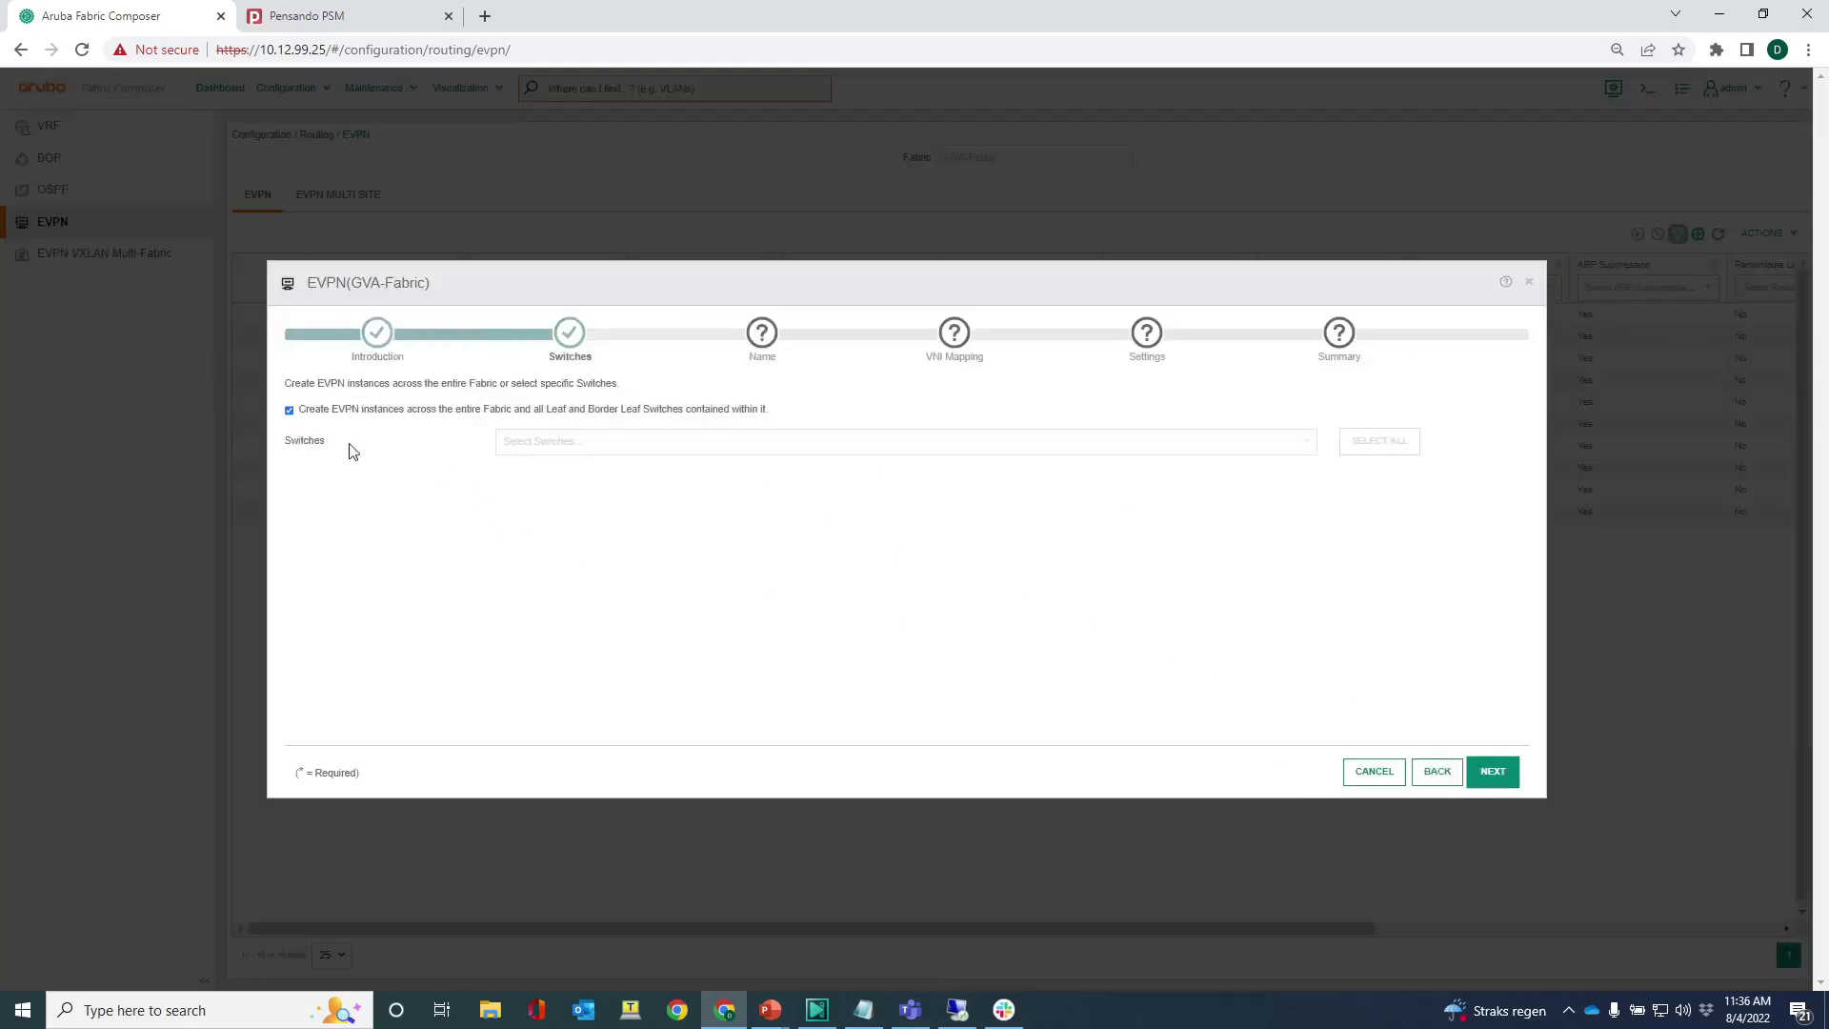
click(289, 410)
click(572, 442)
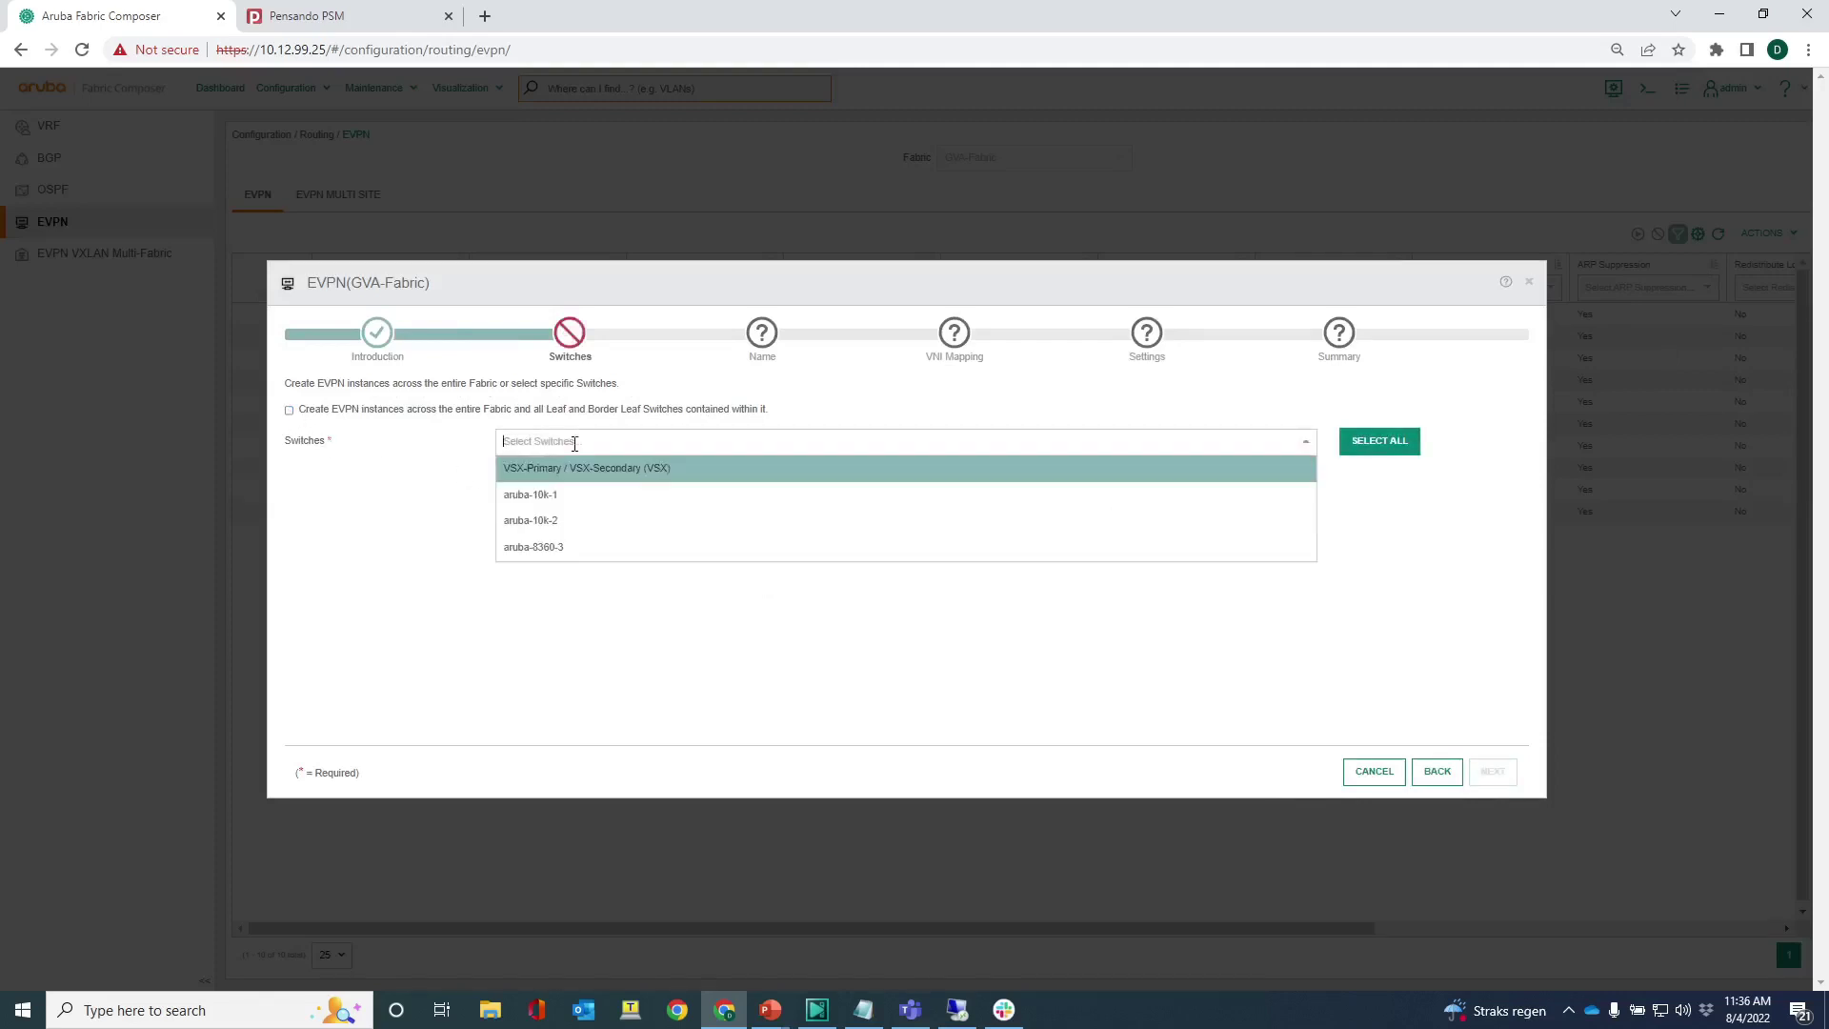
click(572, 472)
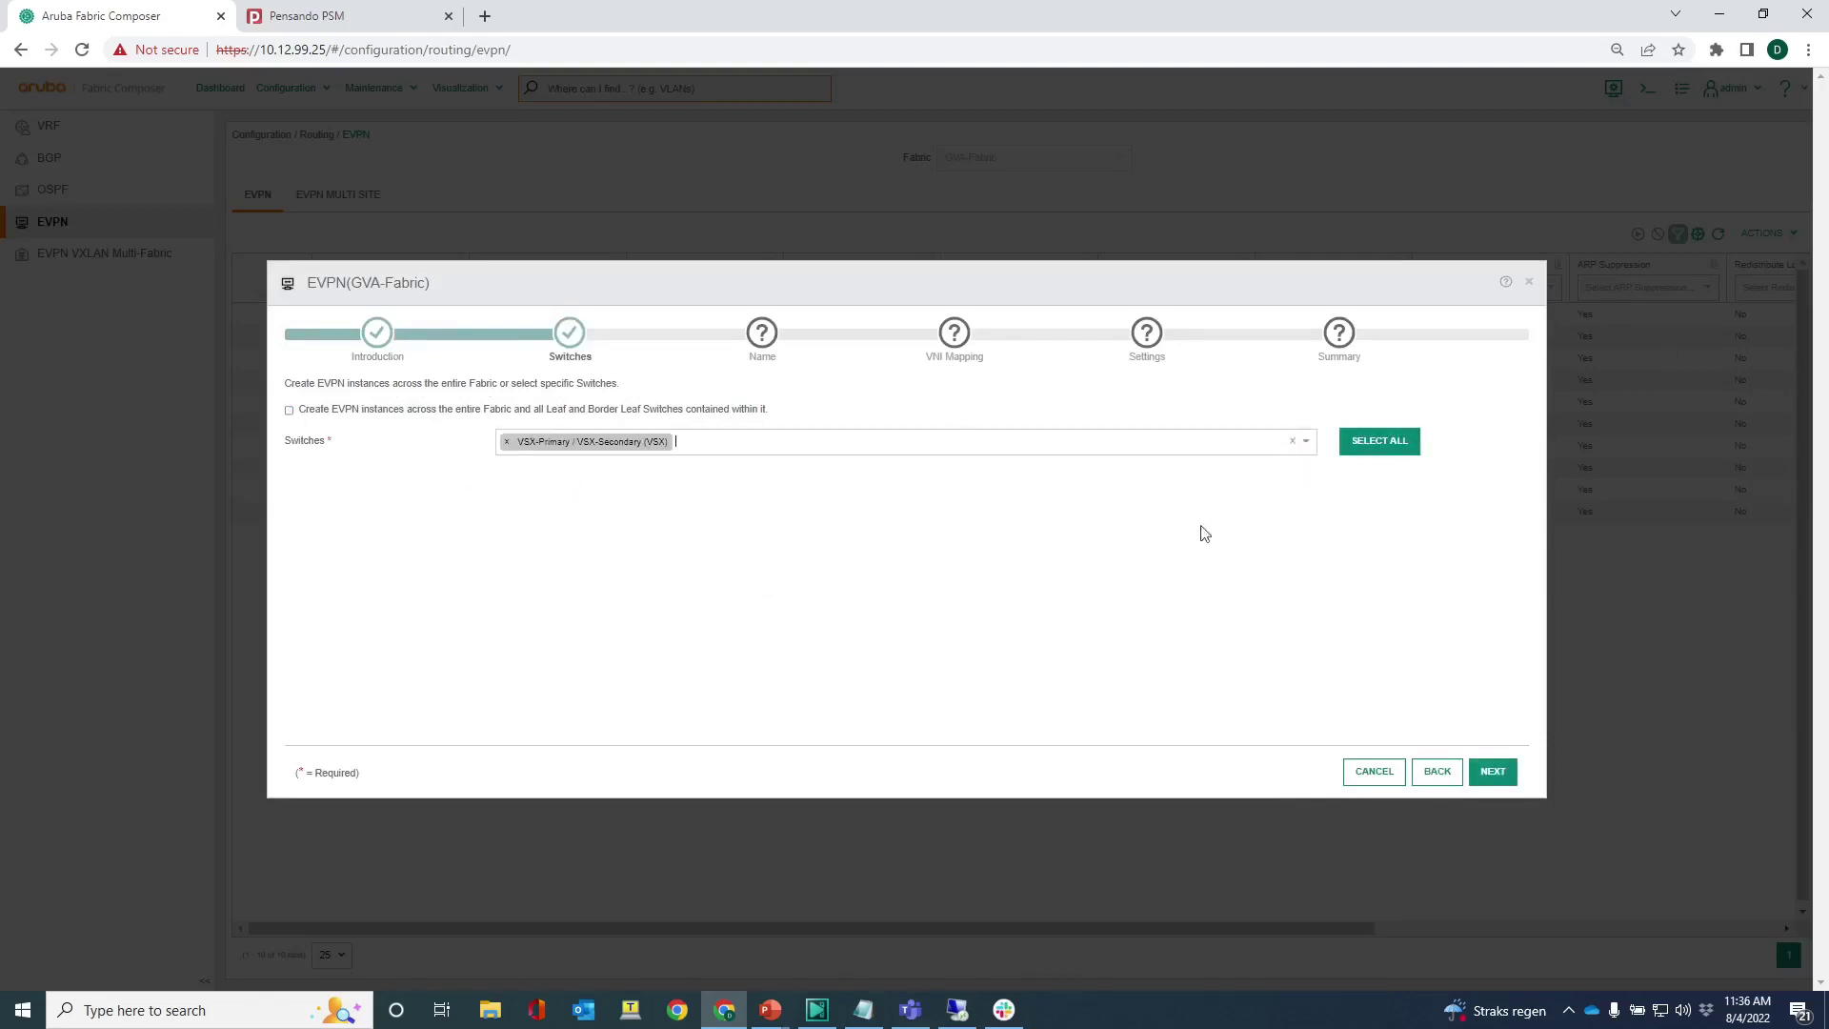
click(1491, 773)
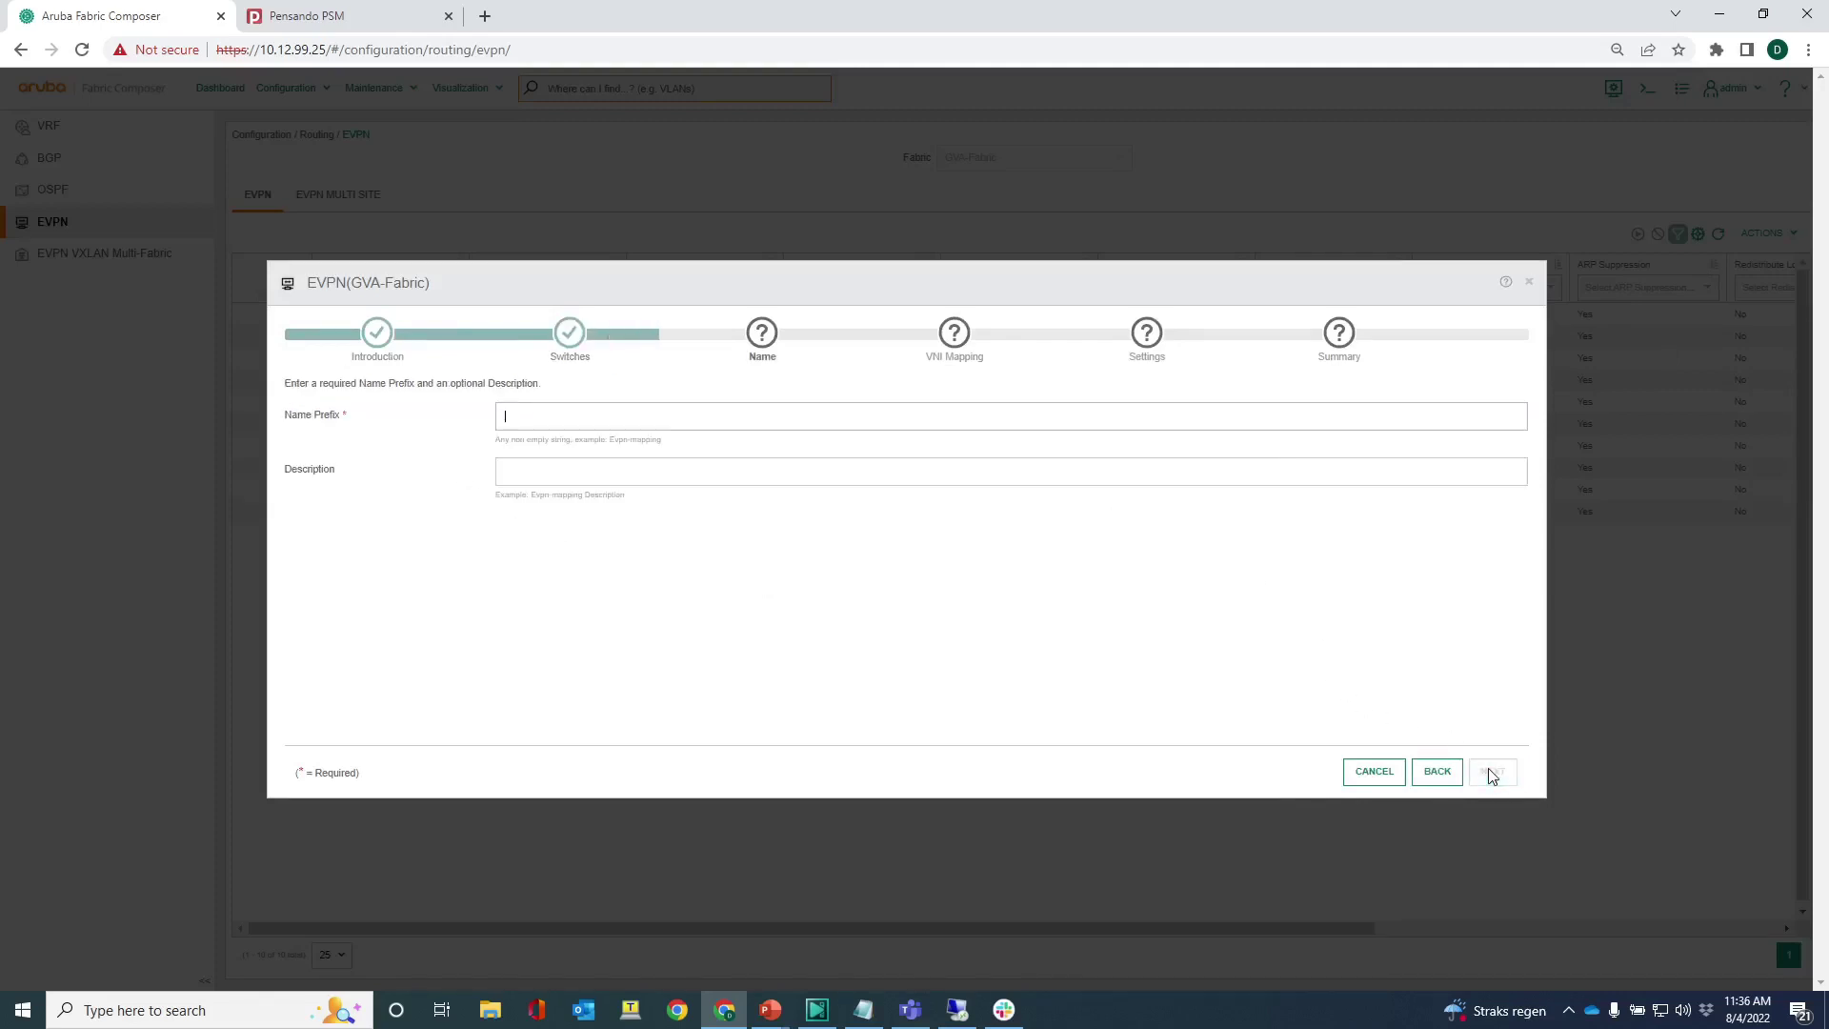
Step: Name it EVPN-Network-1204, map VLAN 1204, set route targets to AUTO, and reach the summary
click(581, 416)
text(EVPN)
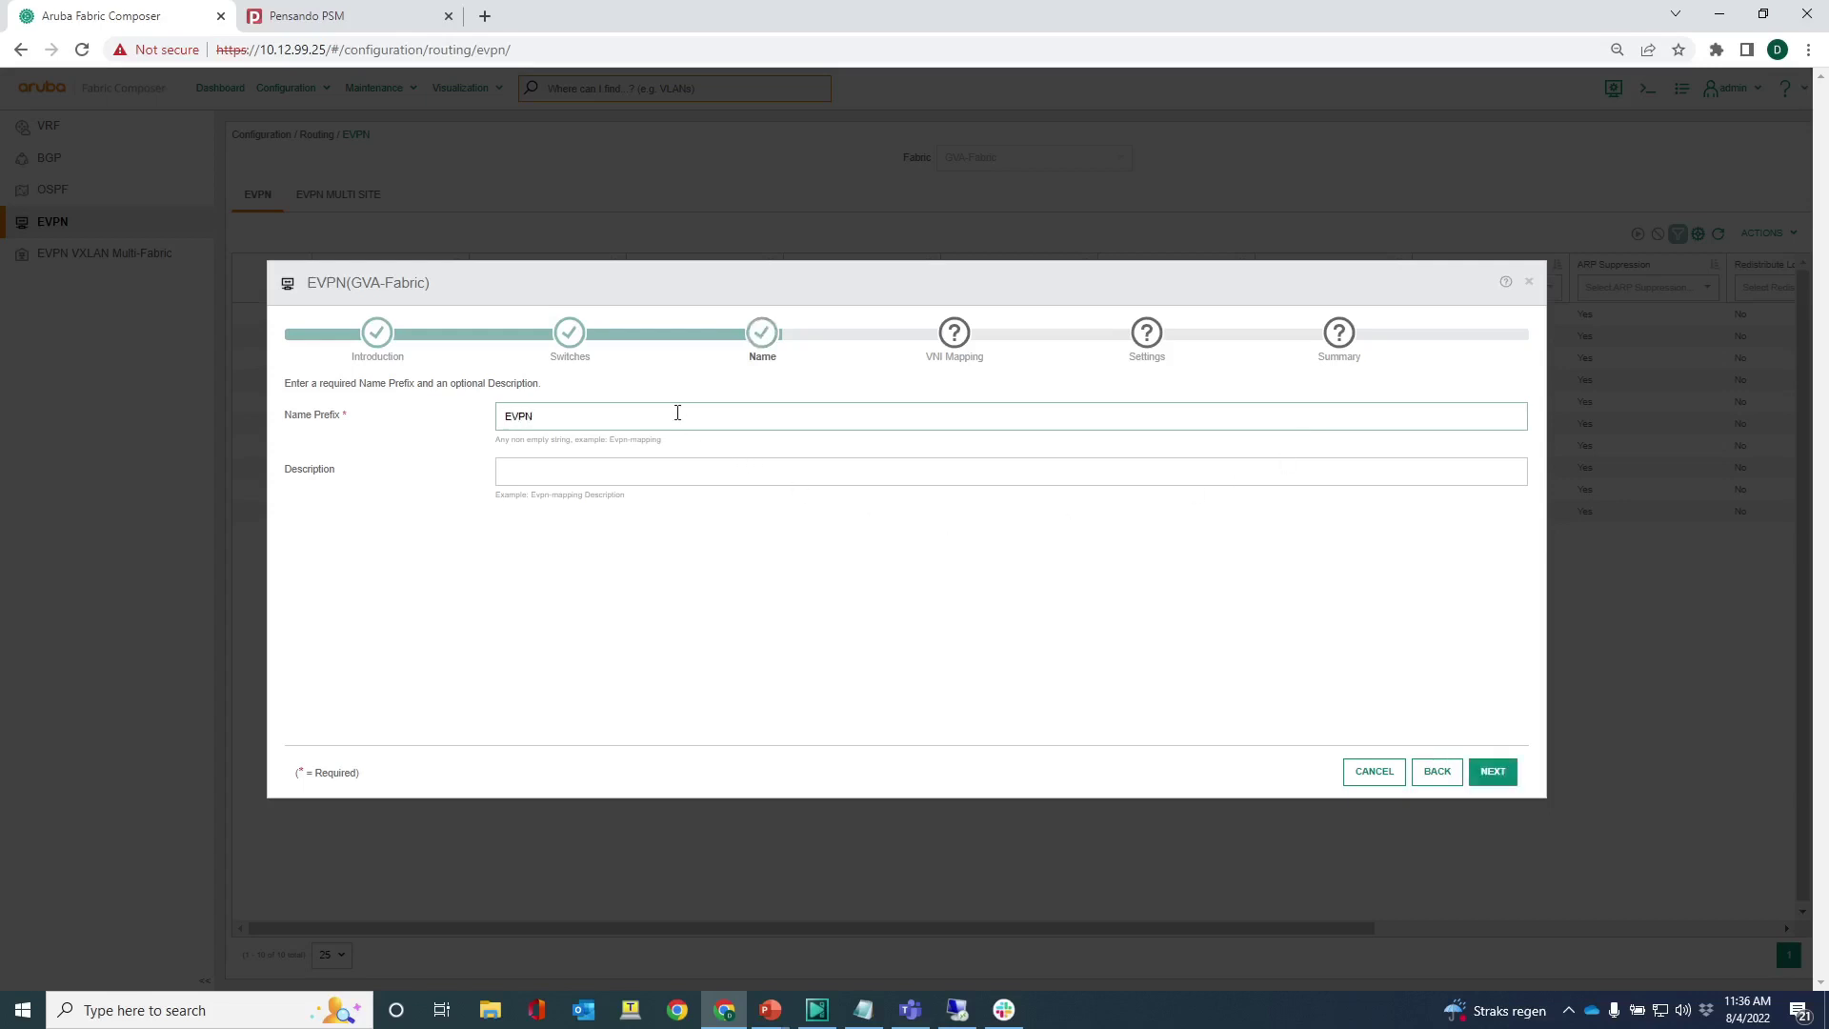
text(-Network-1204)
click(1496, 775)
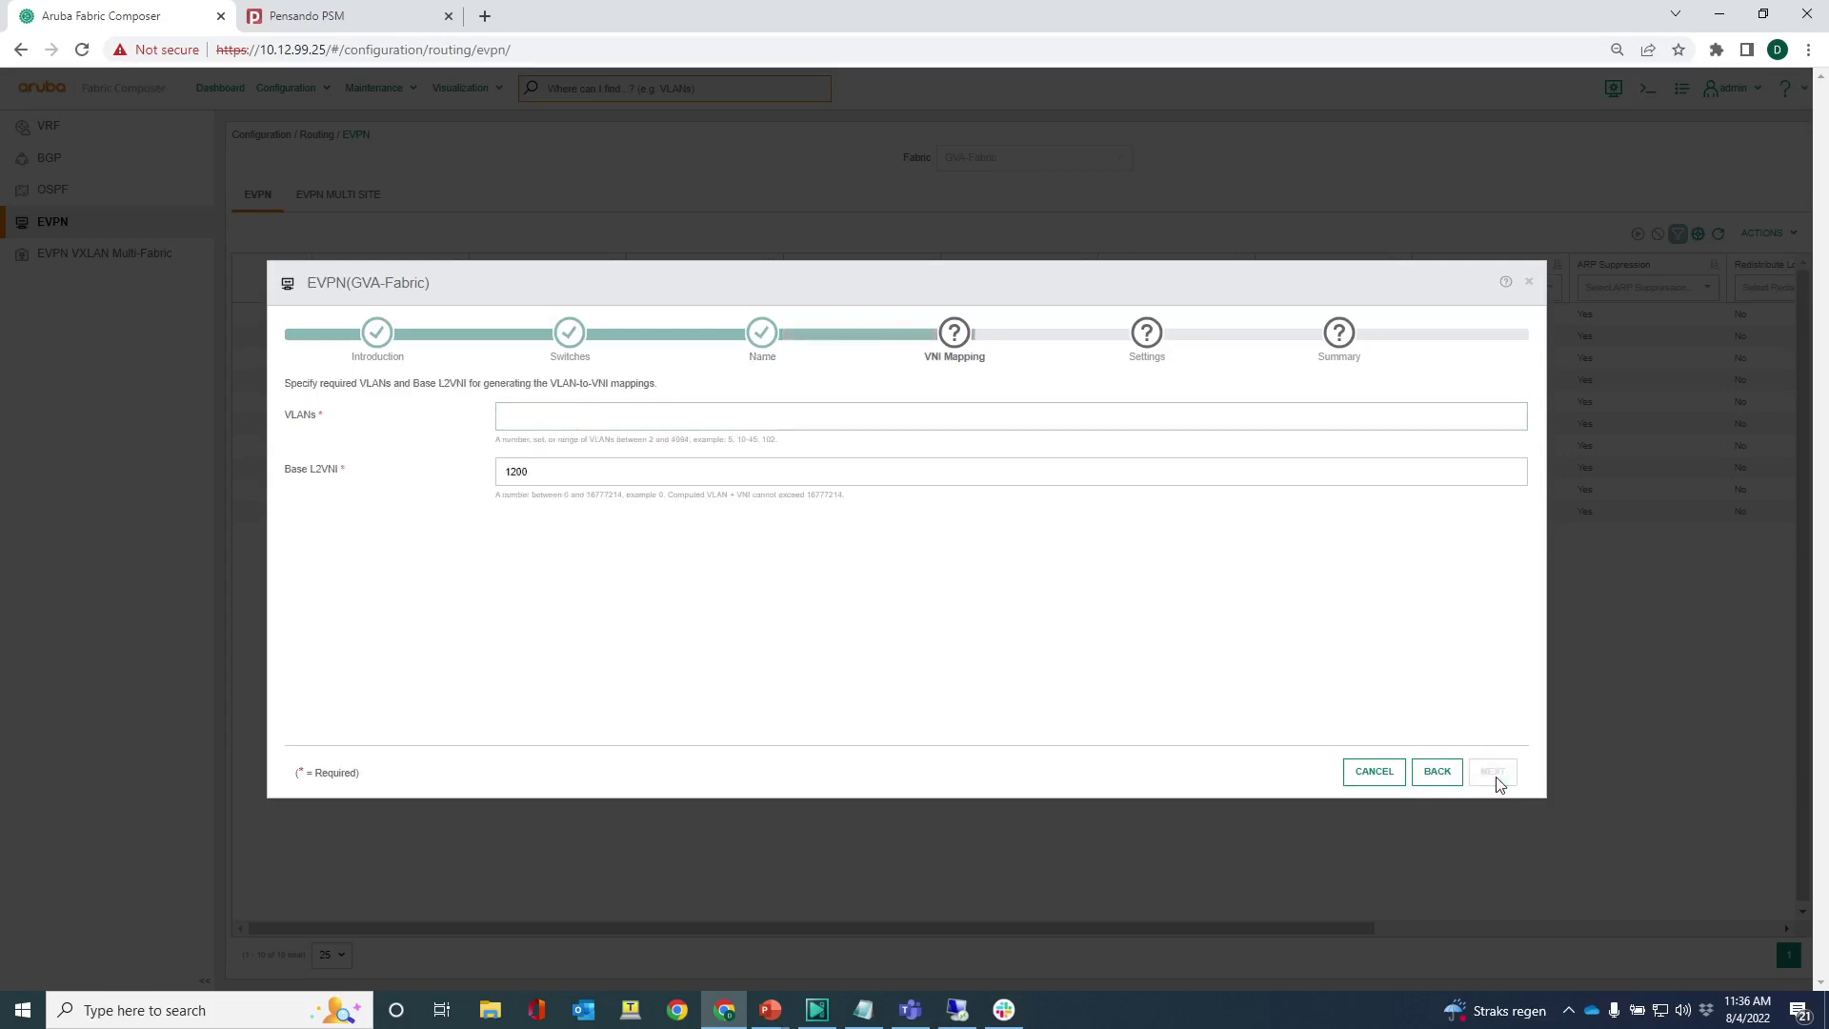
click(644, 415)
text(1204)
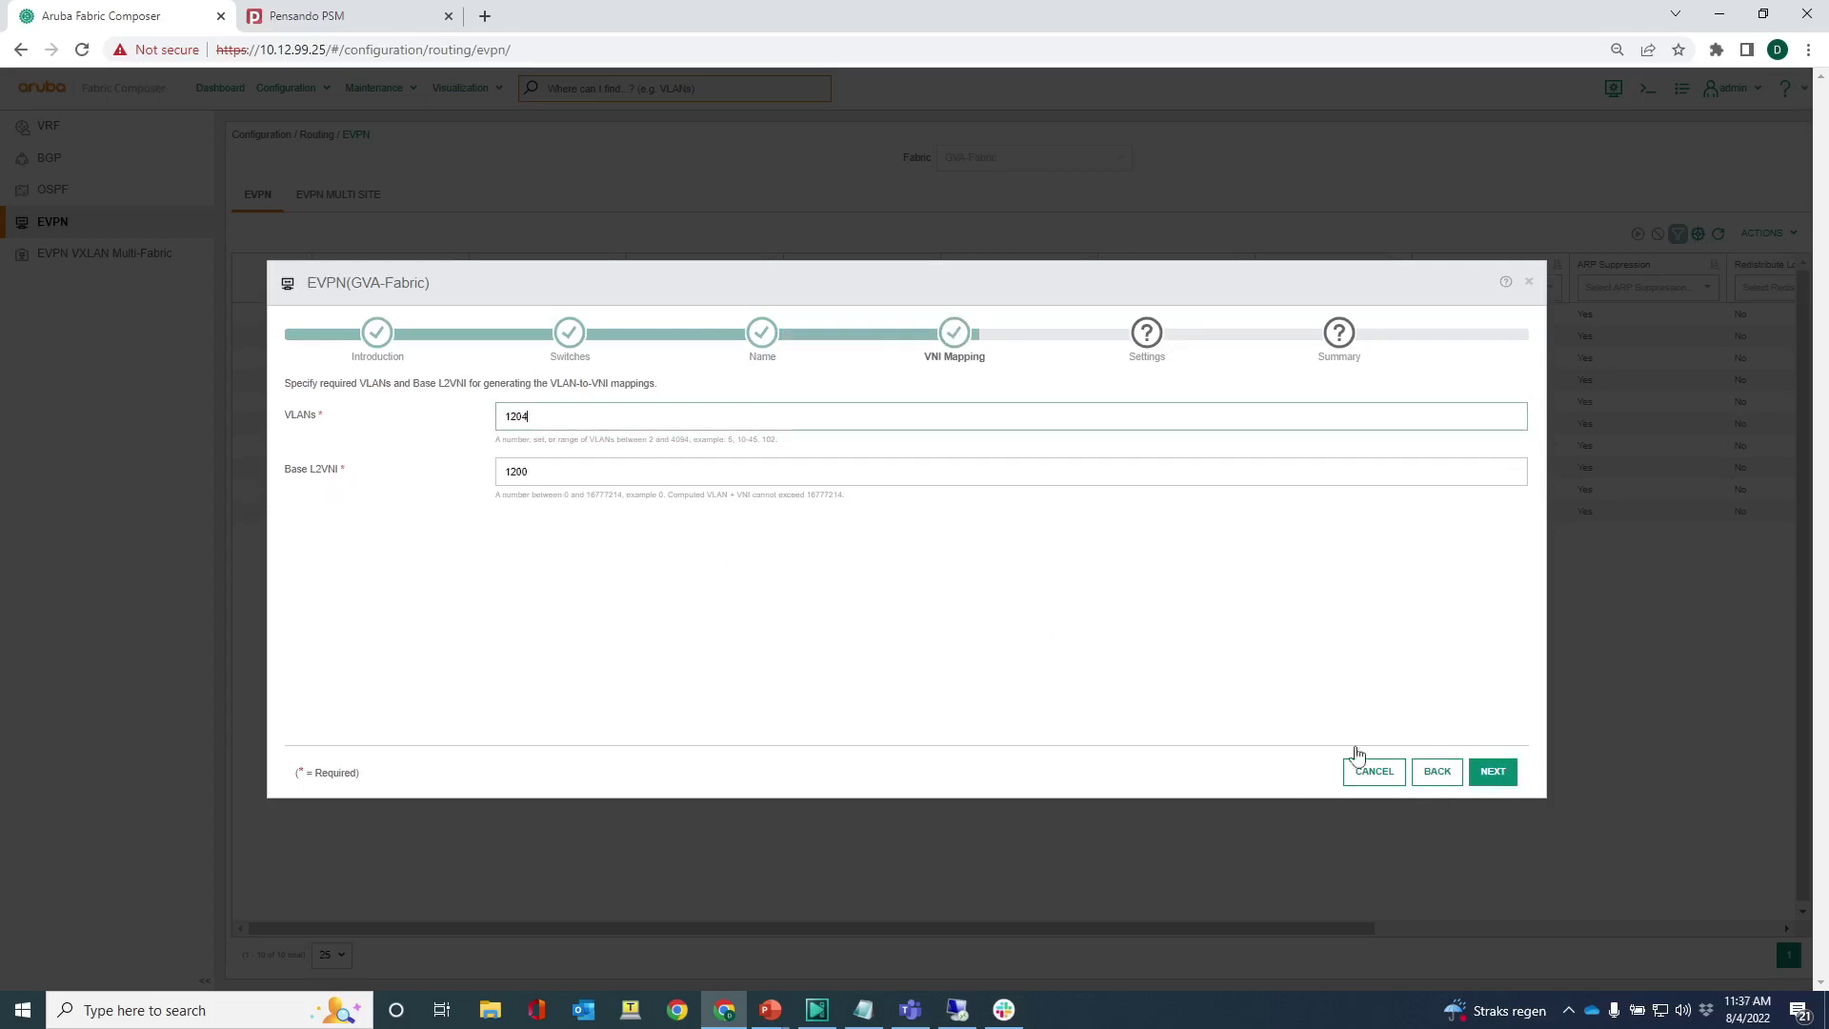
click(1493, 770)
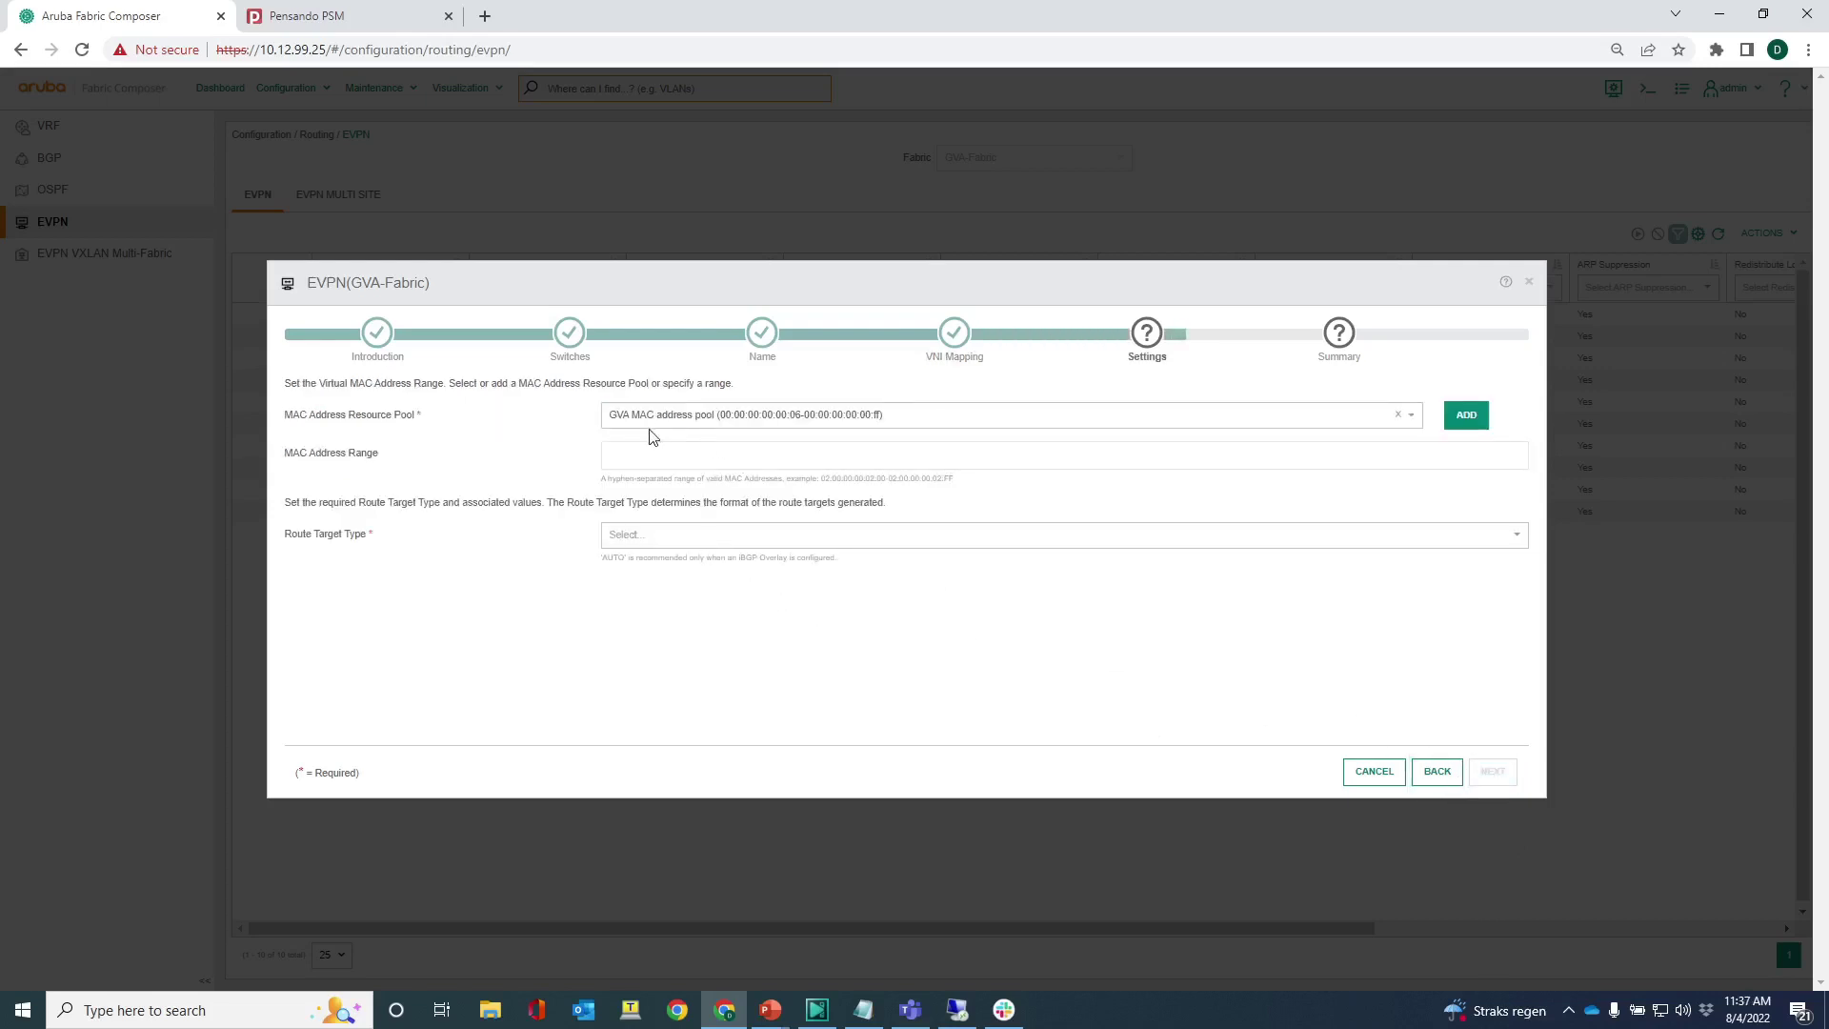
click(631, 535)
click(637, 559)
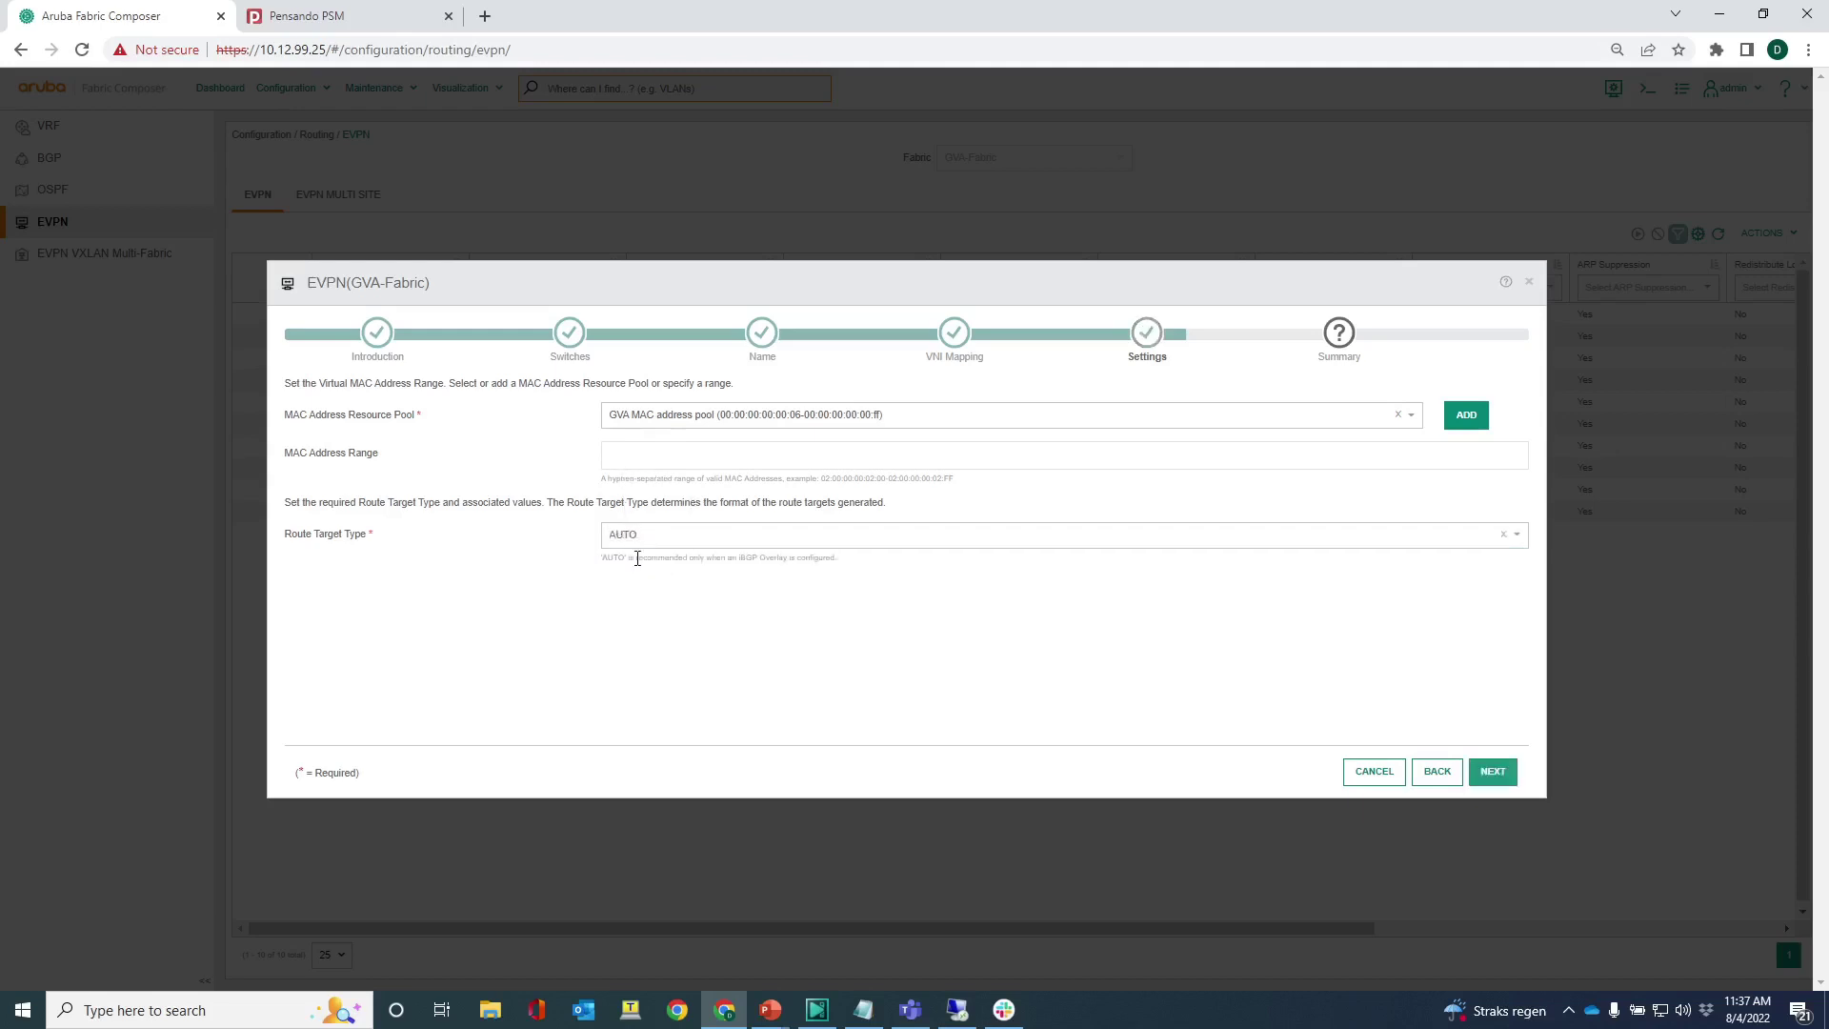
click(1496, 772)
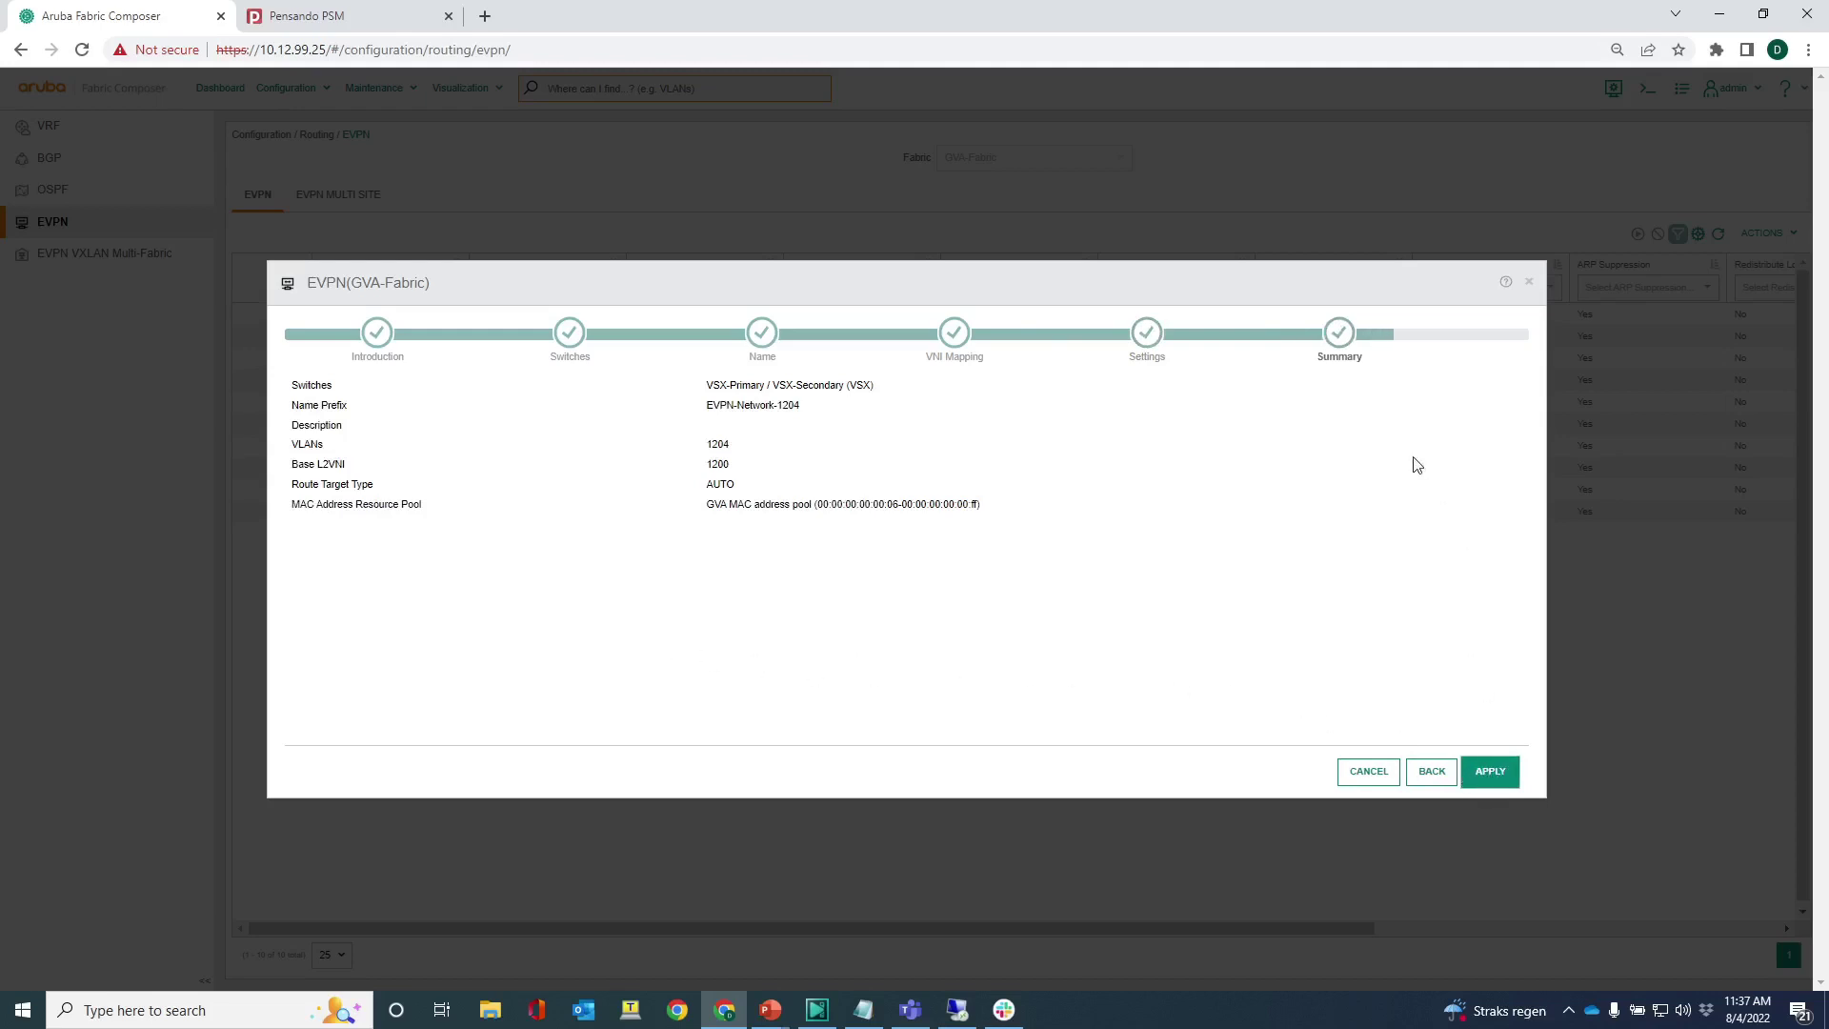
Step: Apply the wizard, adding EVPN-Network-1204 on VSX-Primary and VSX-Secondary with L2VNI 2404
click(1492, 774)
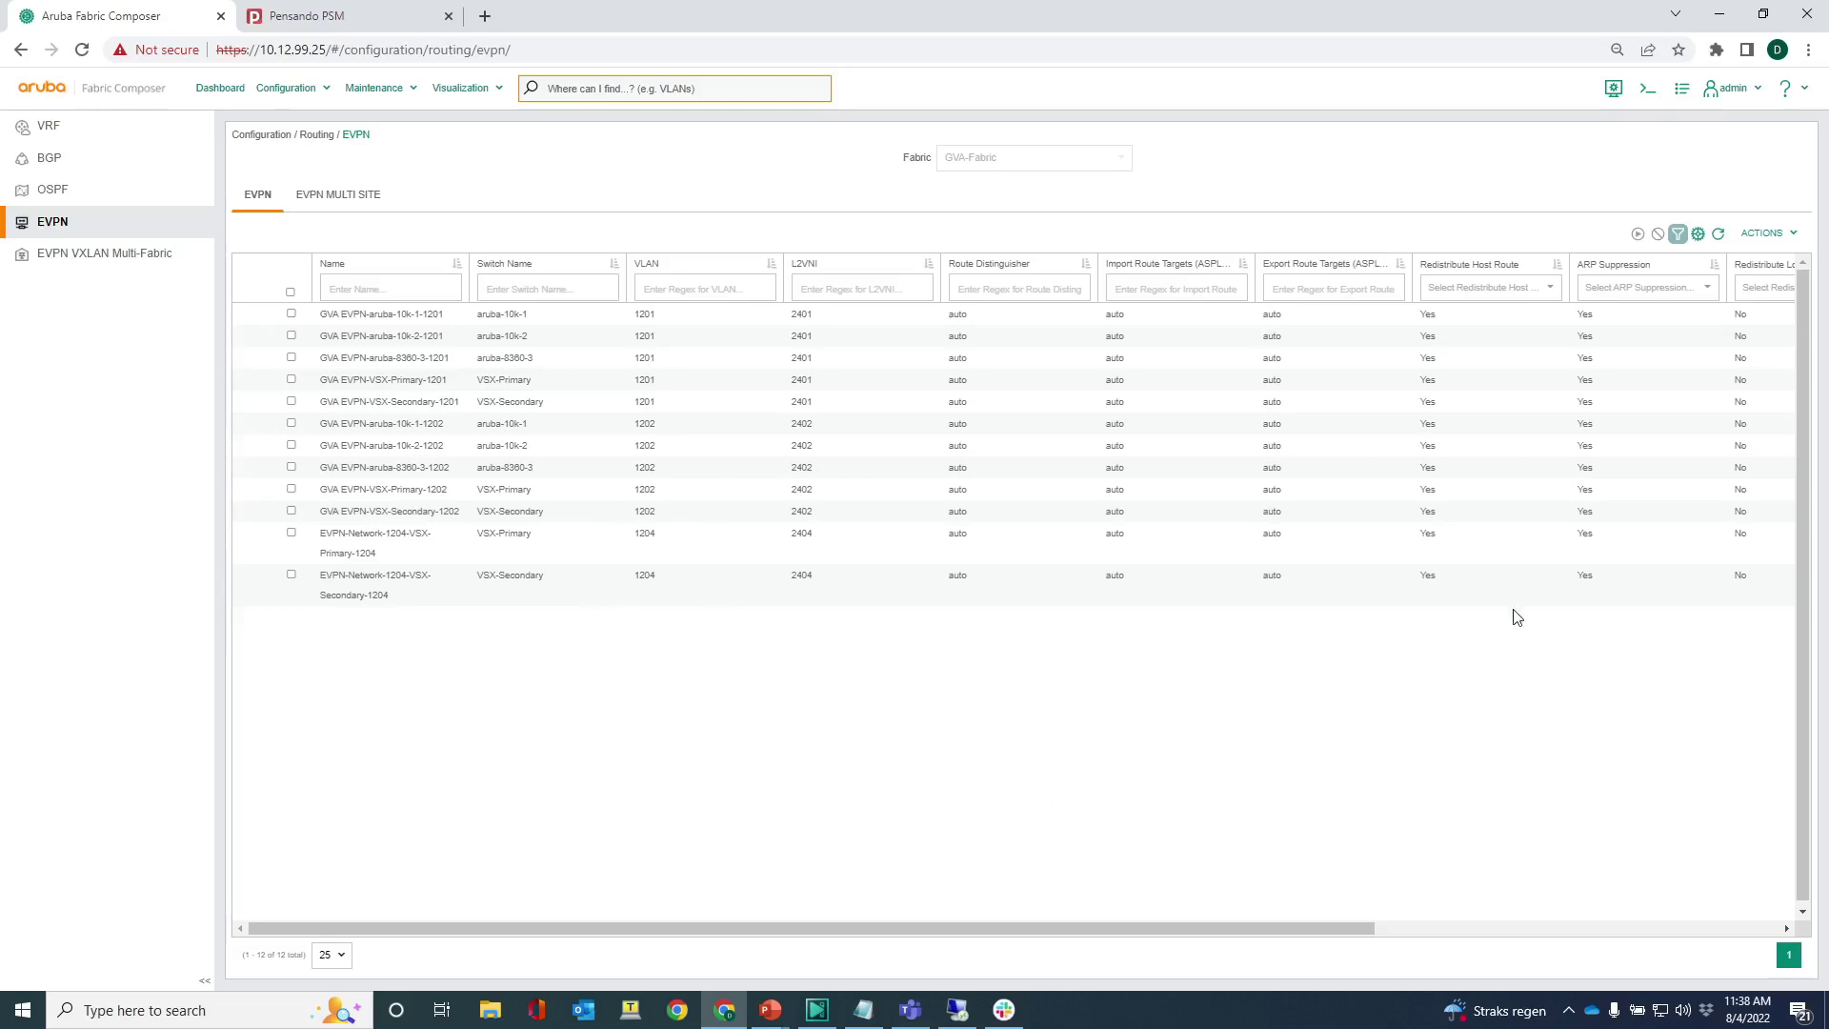
Step: Start another new EVPN scoped only to the aruba-10k-1 switch rather than the entire fabric
click(1762, 234)
click(1701, 261)
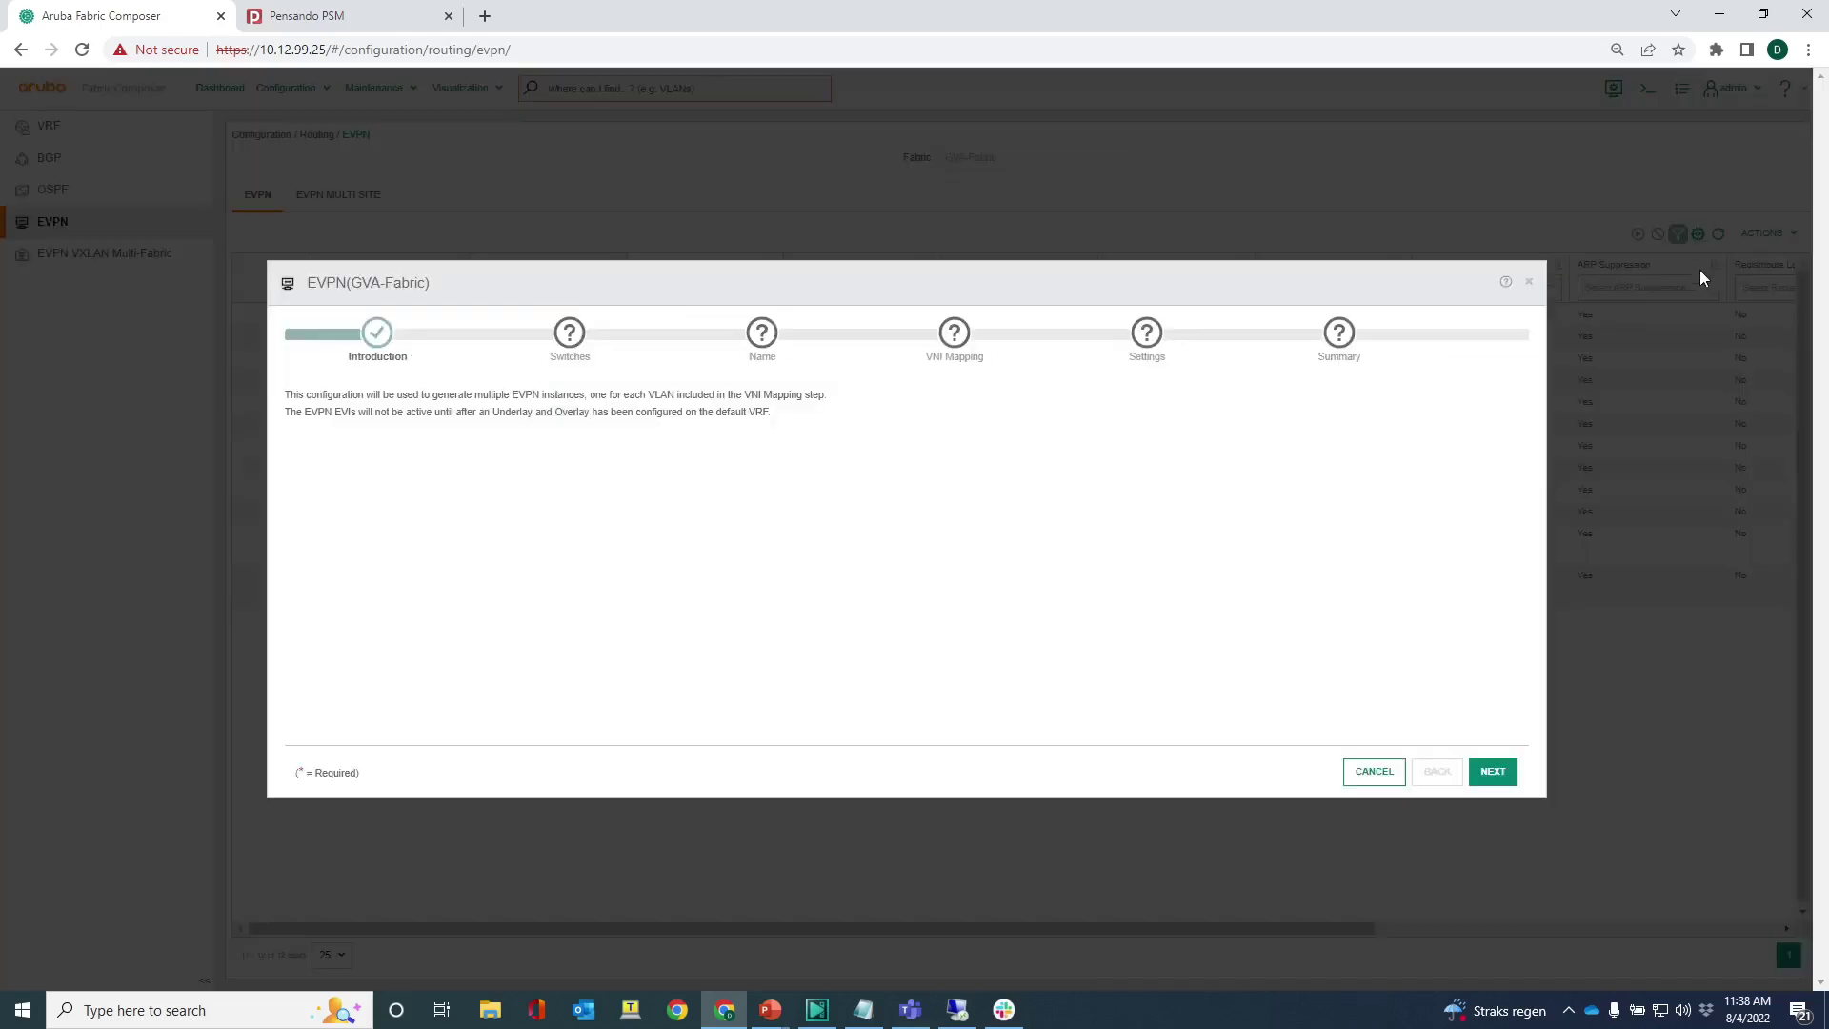
click(1495, 773)
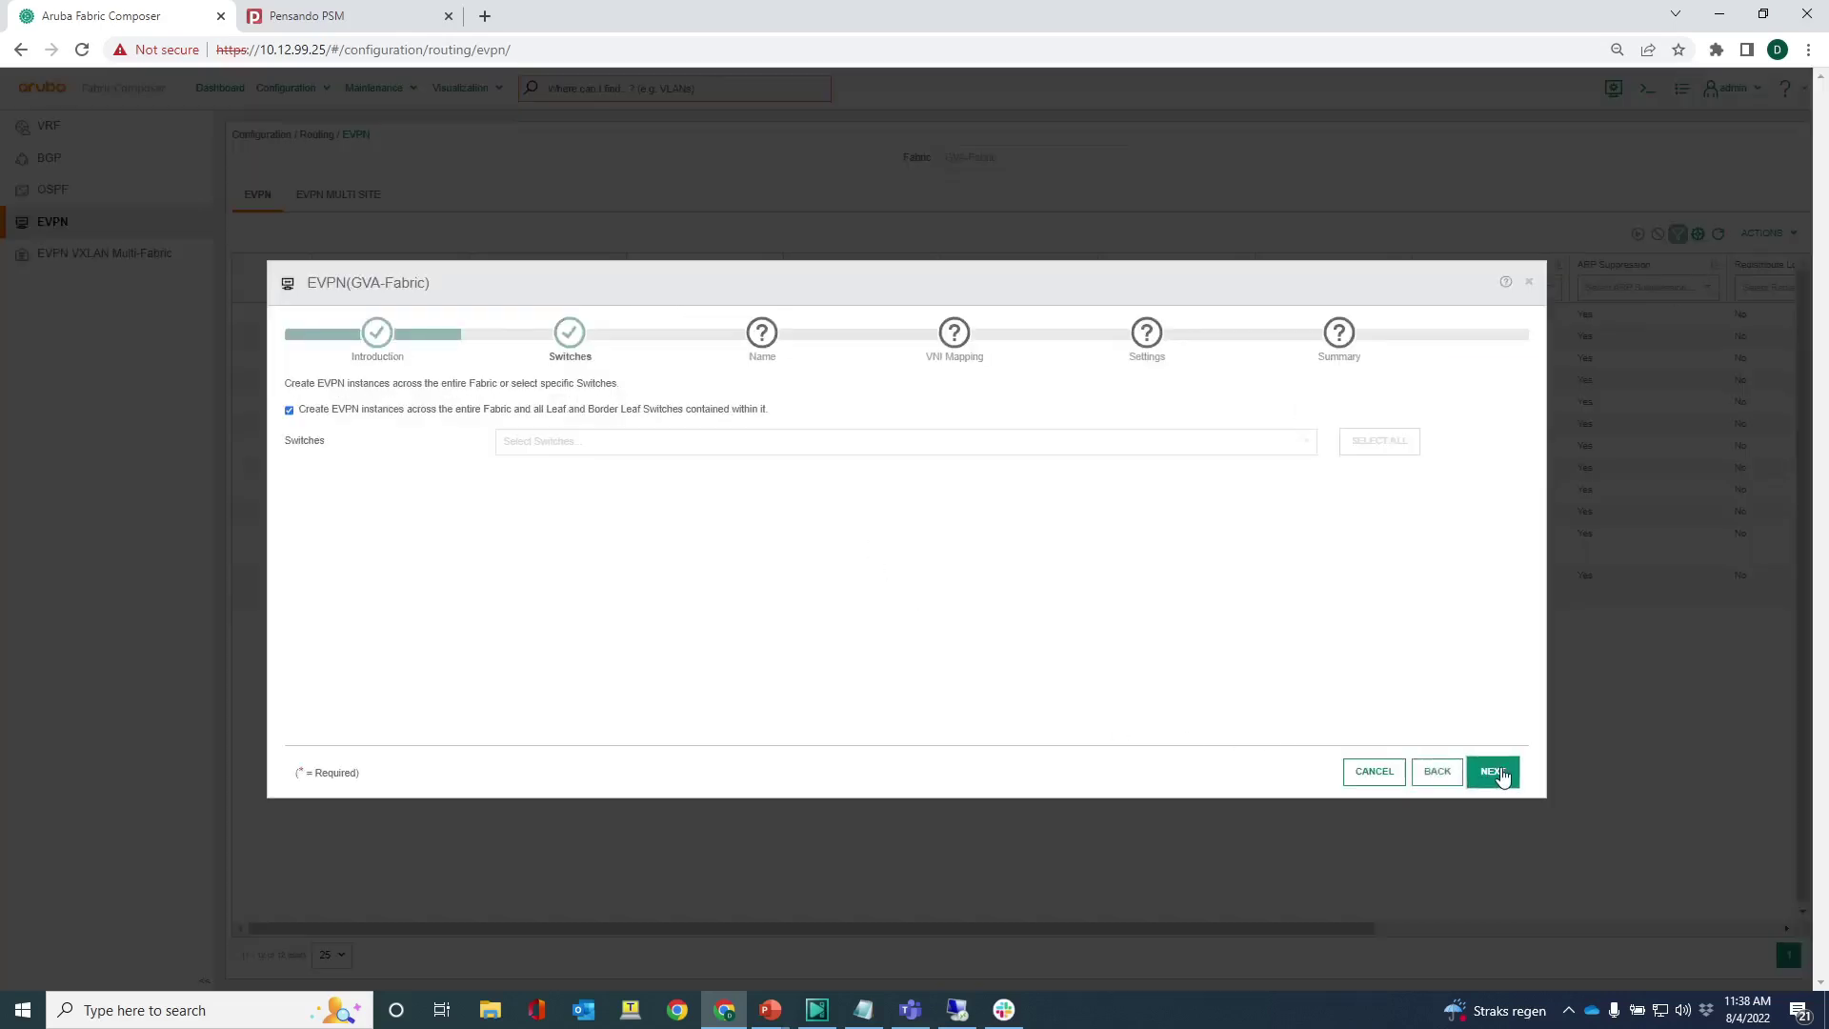
click(290, 411)
click(532, 442)
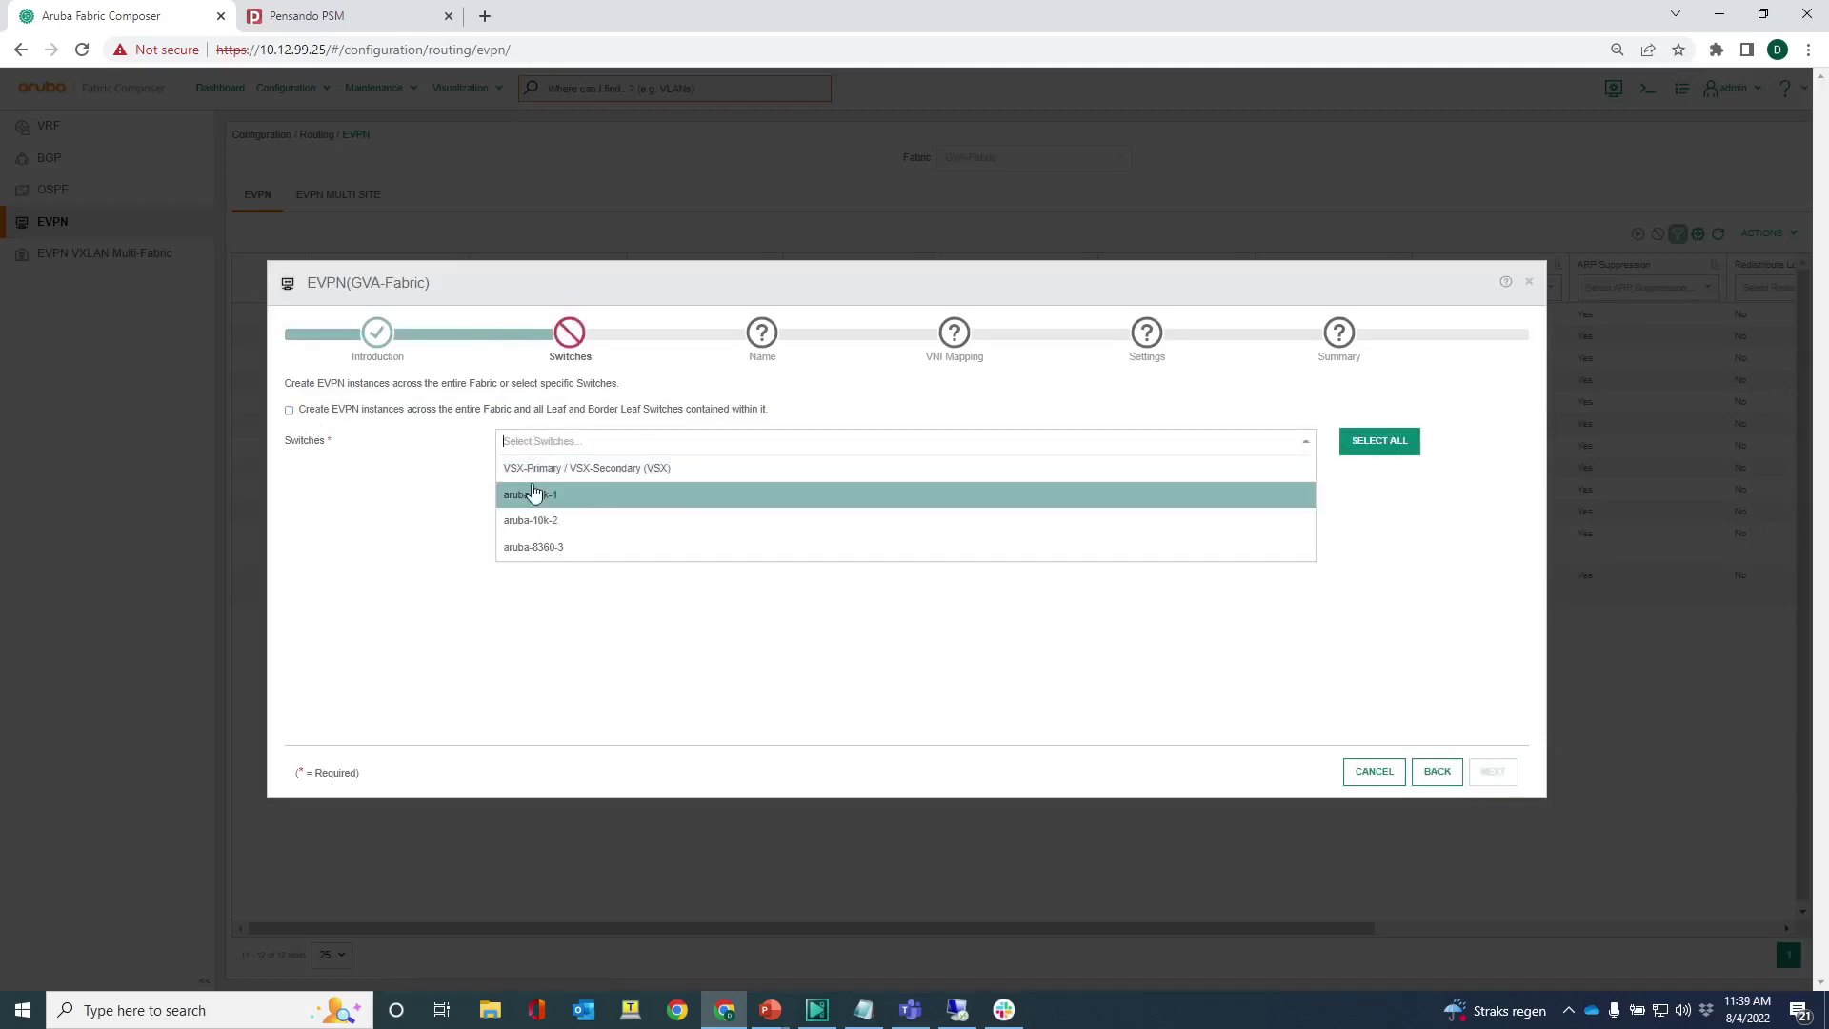
click(535, 493)
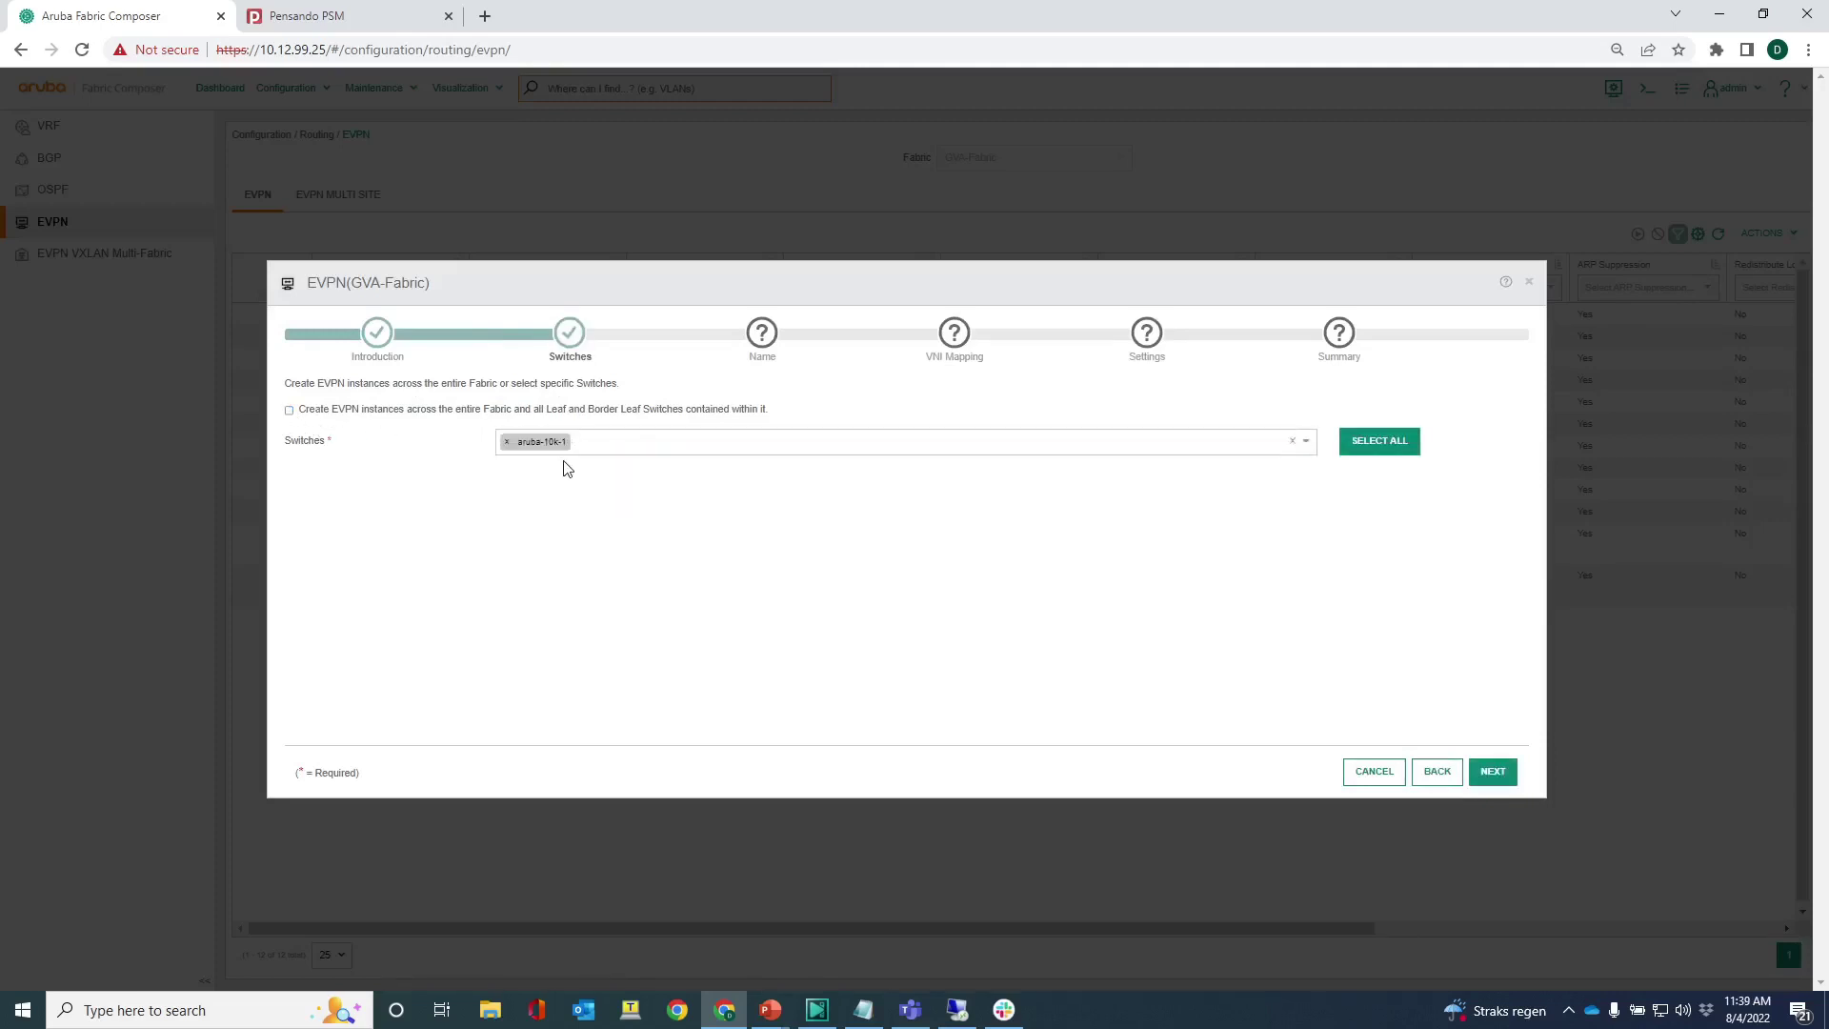
click(1493, 772)
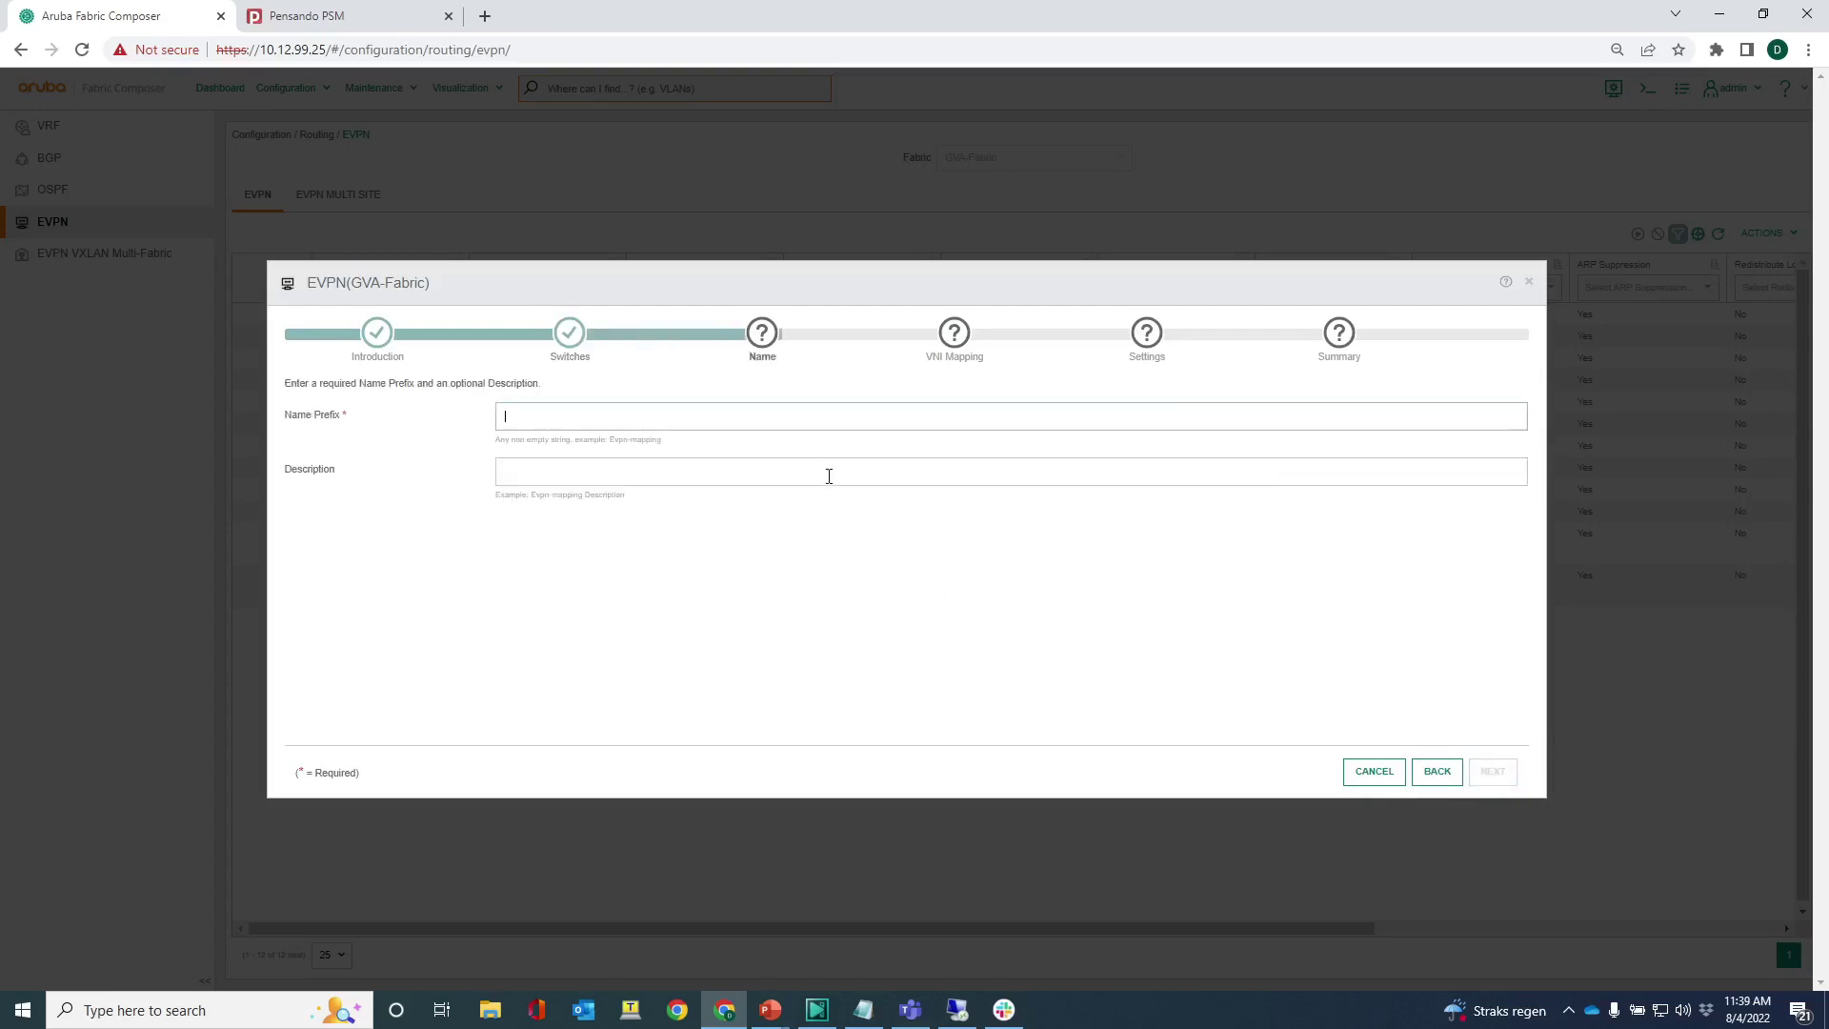
Step: Map VLAN 1203 with AUTO route targets and apply, creating EVPN-Network-1203 (L2VNI 2403)
text(EVPN-Network-2)
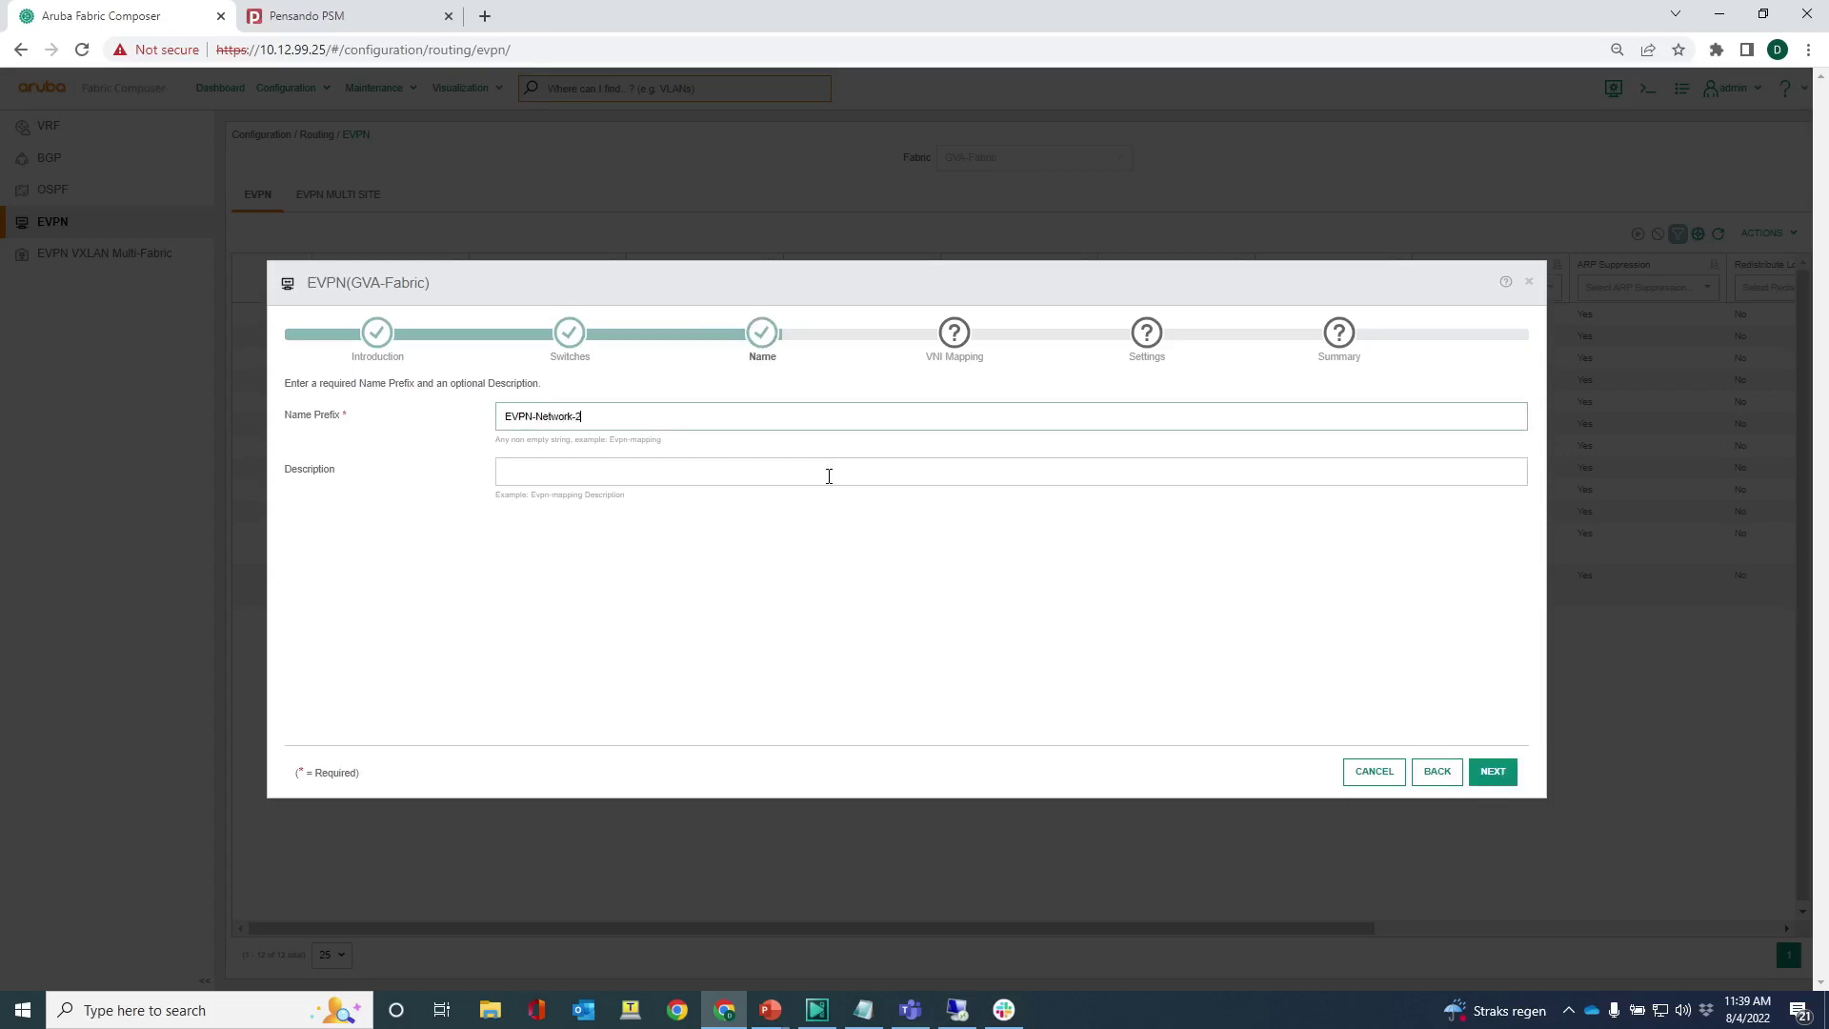
key(BackSpace)
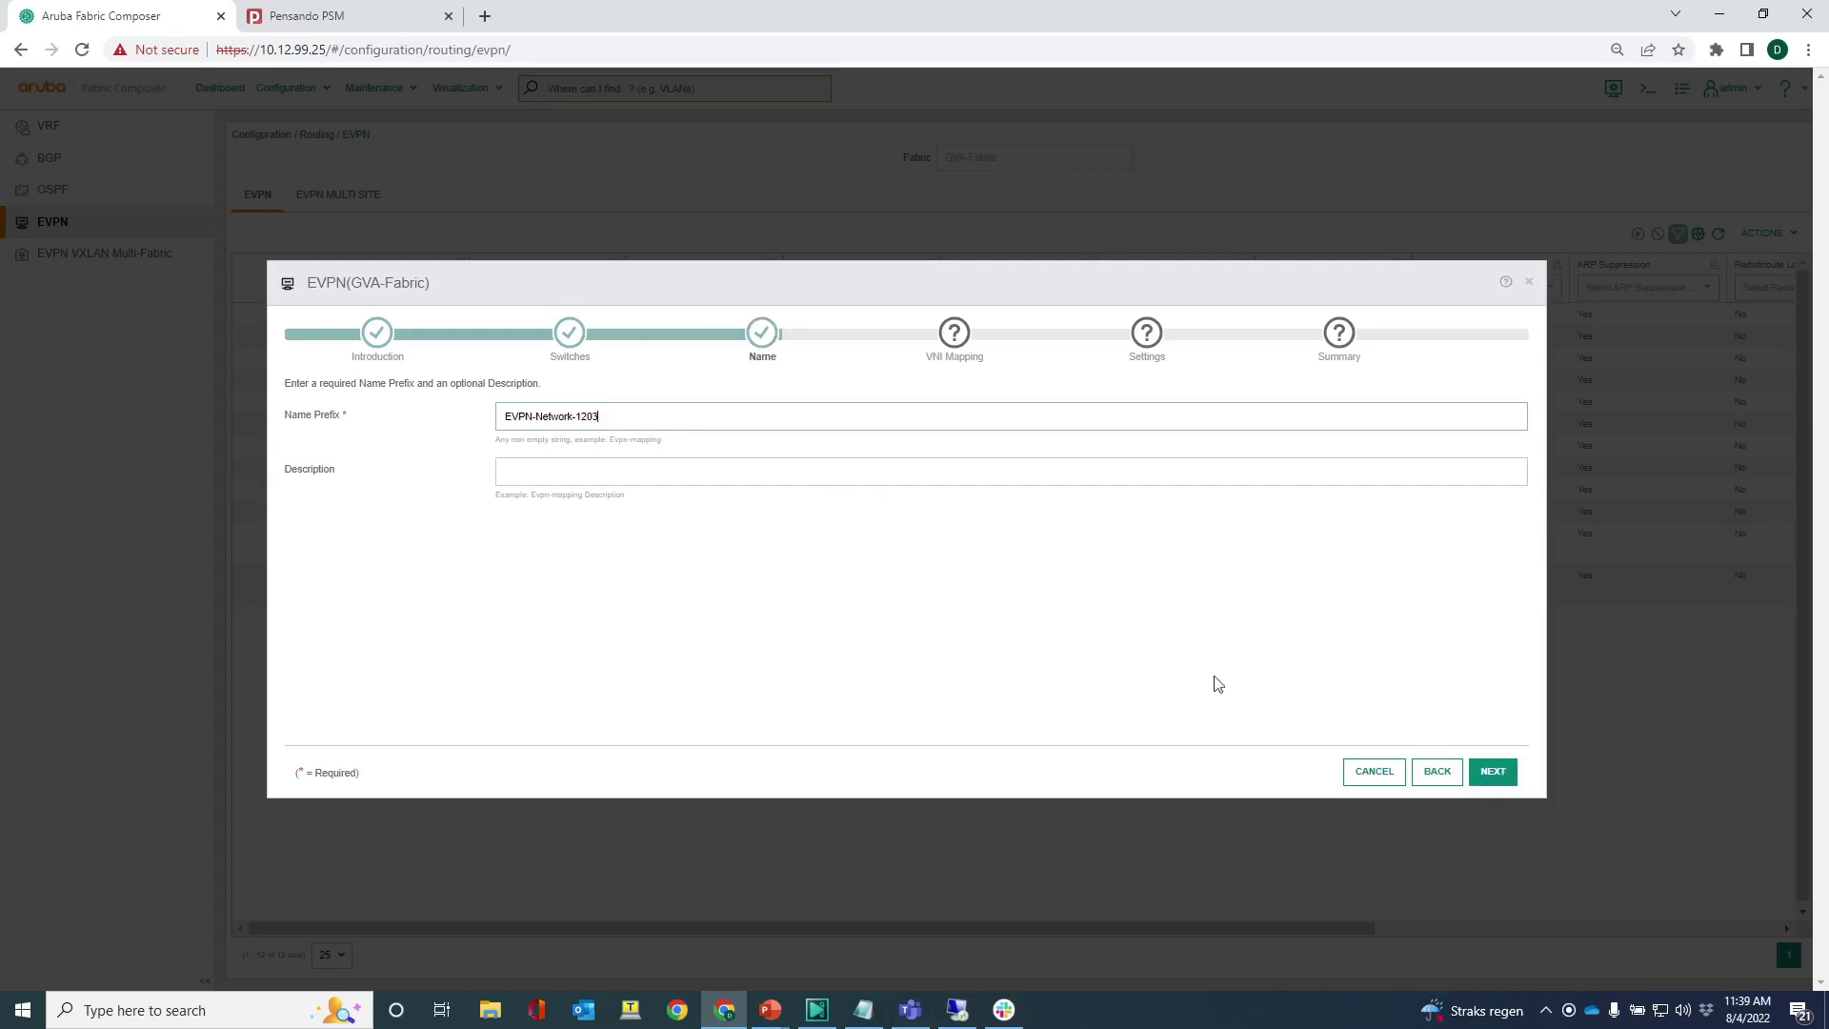
click(1493, 772)
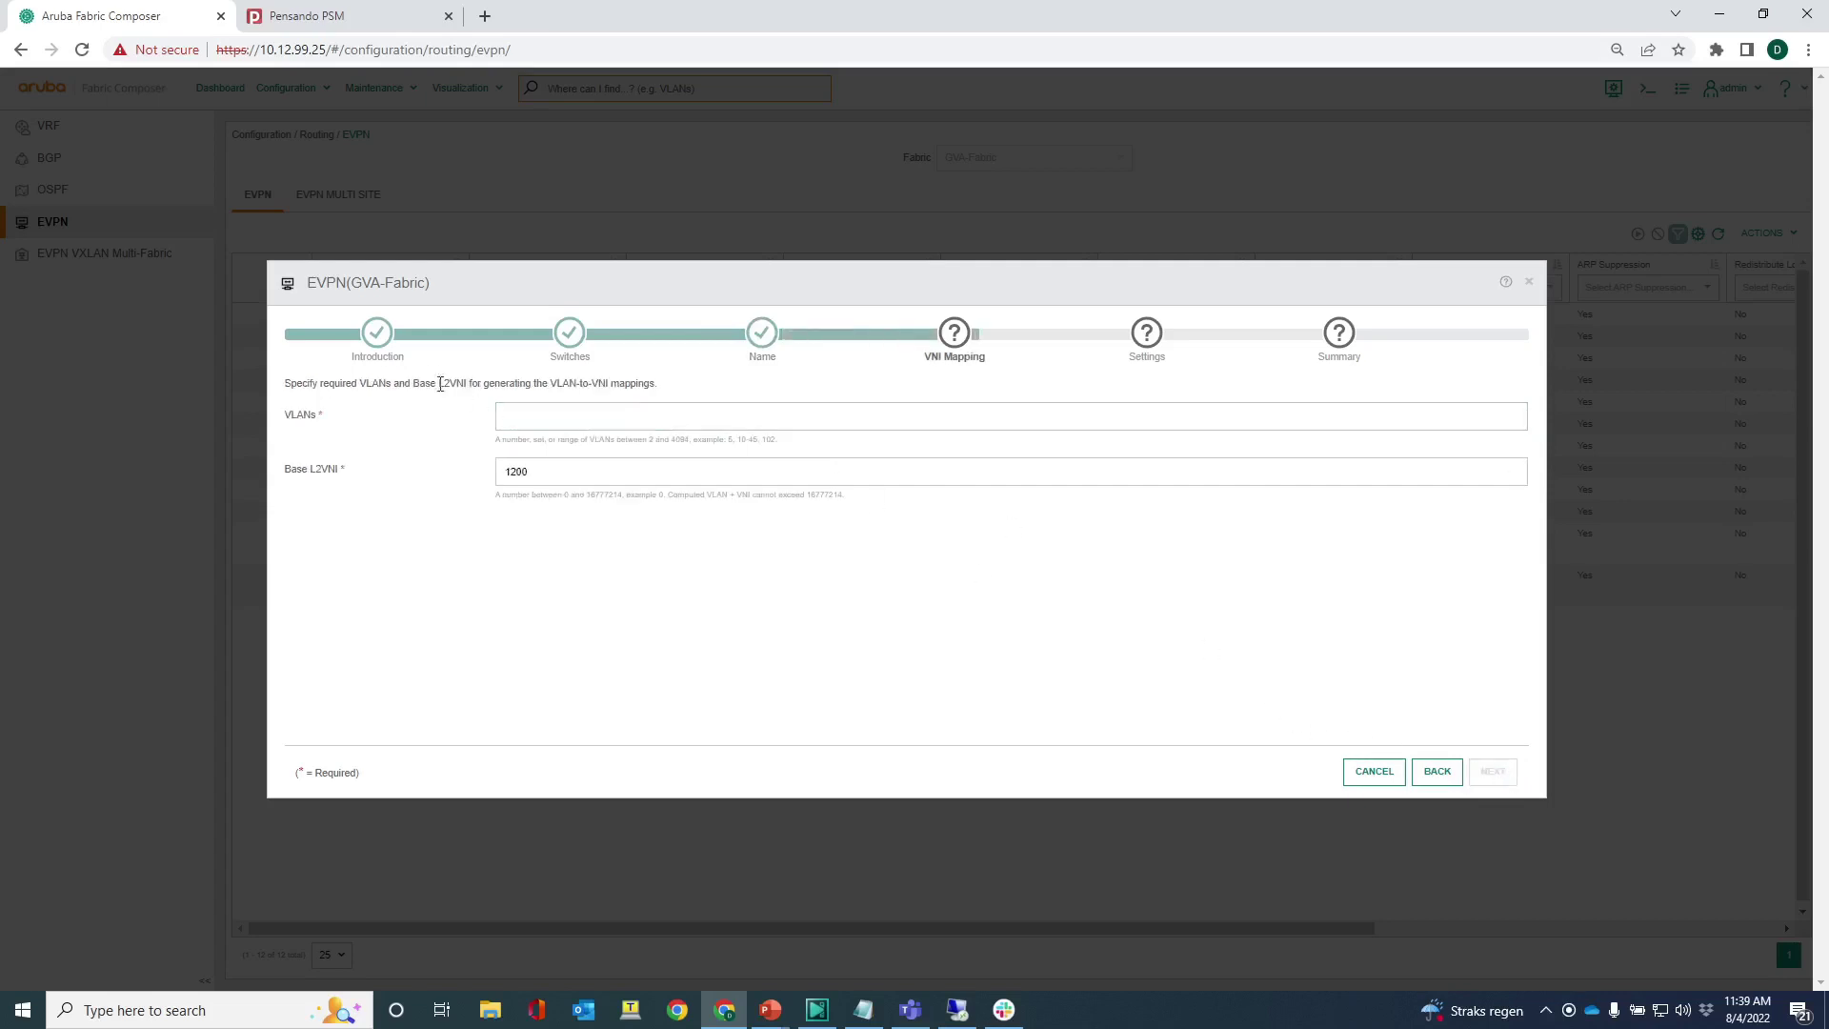
click(533, 420)
text(1203)
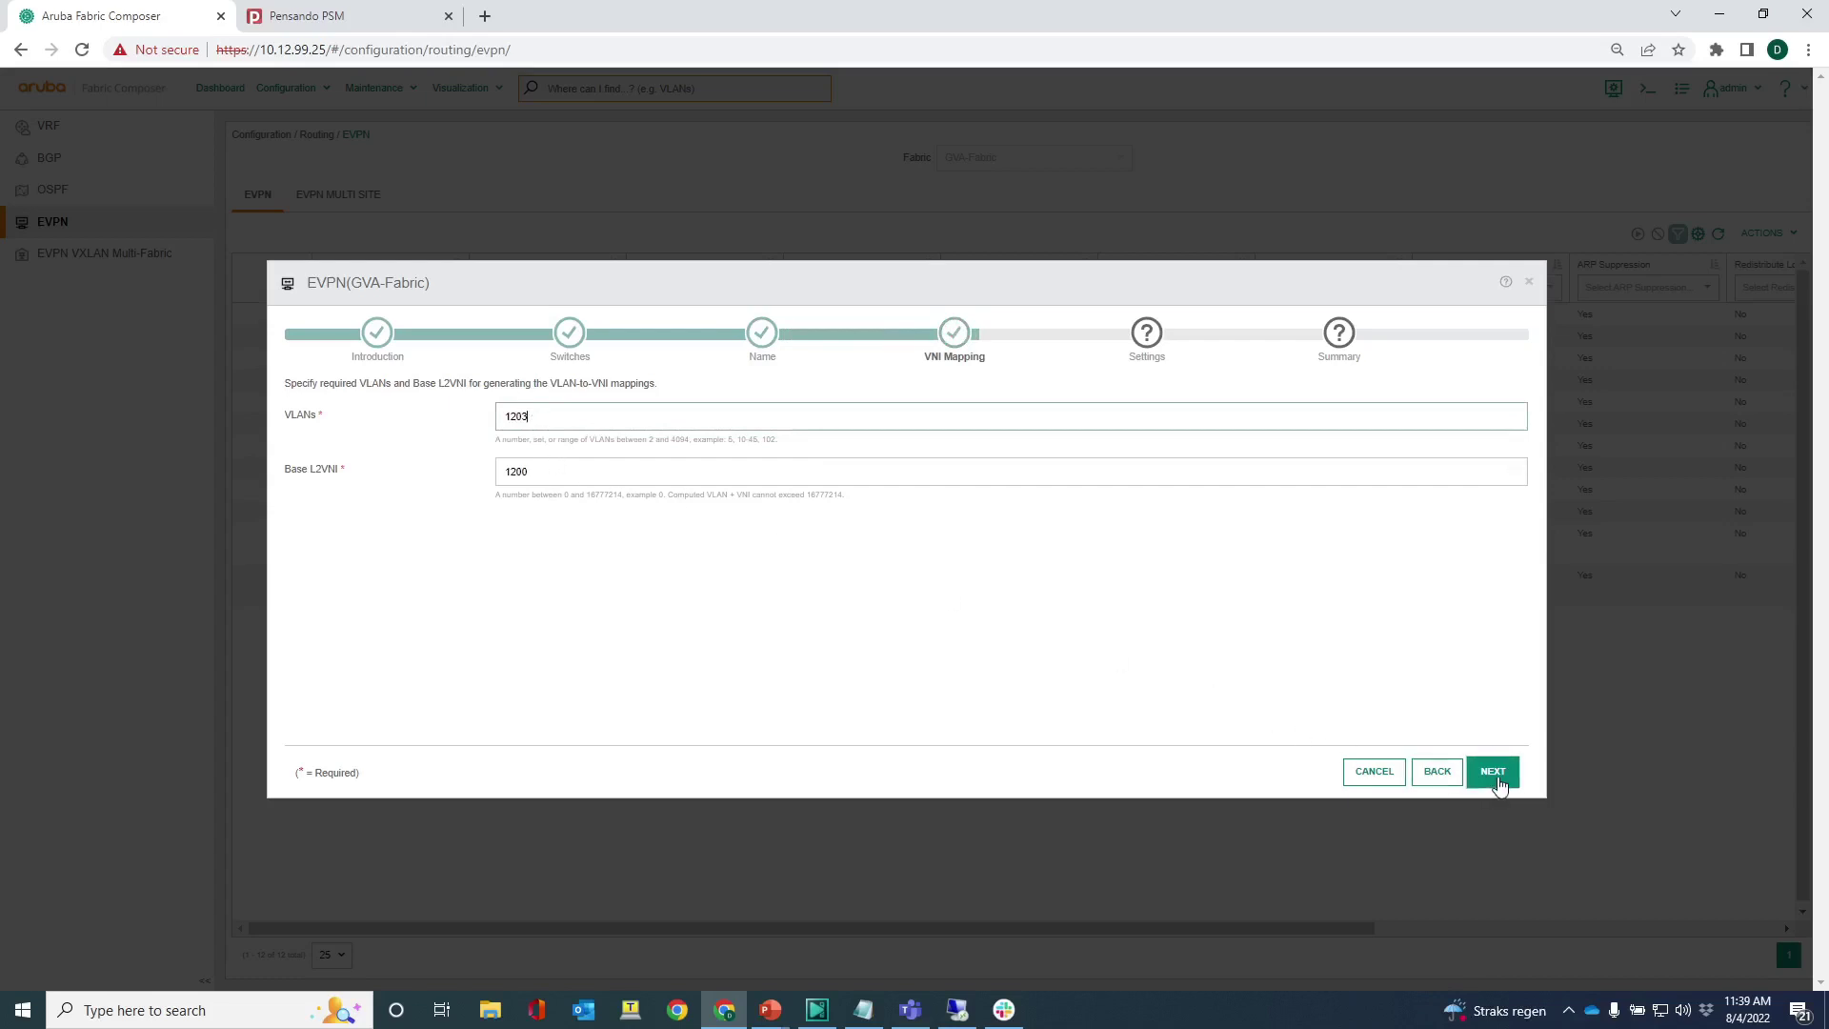
click(1494, 773)
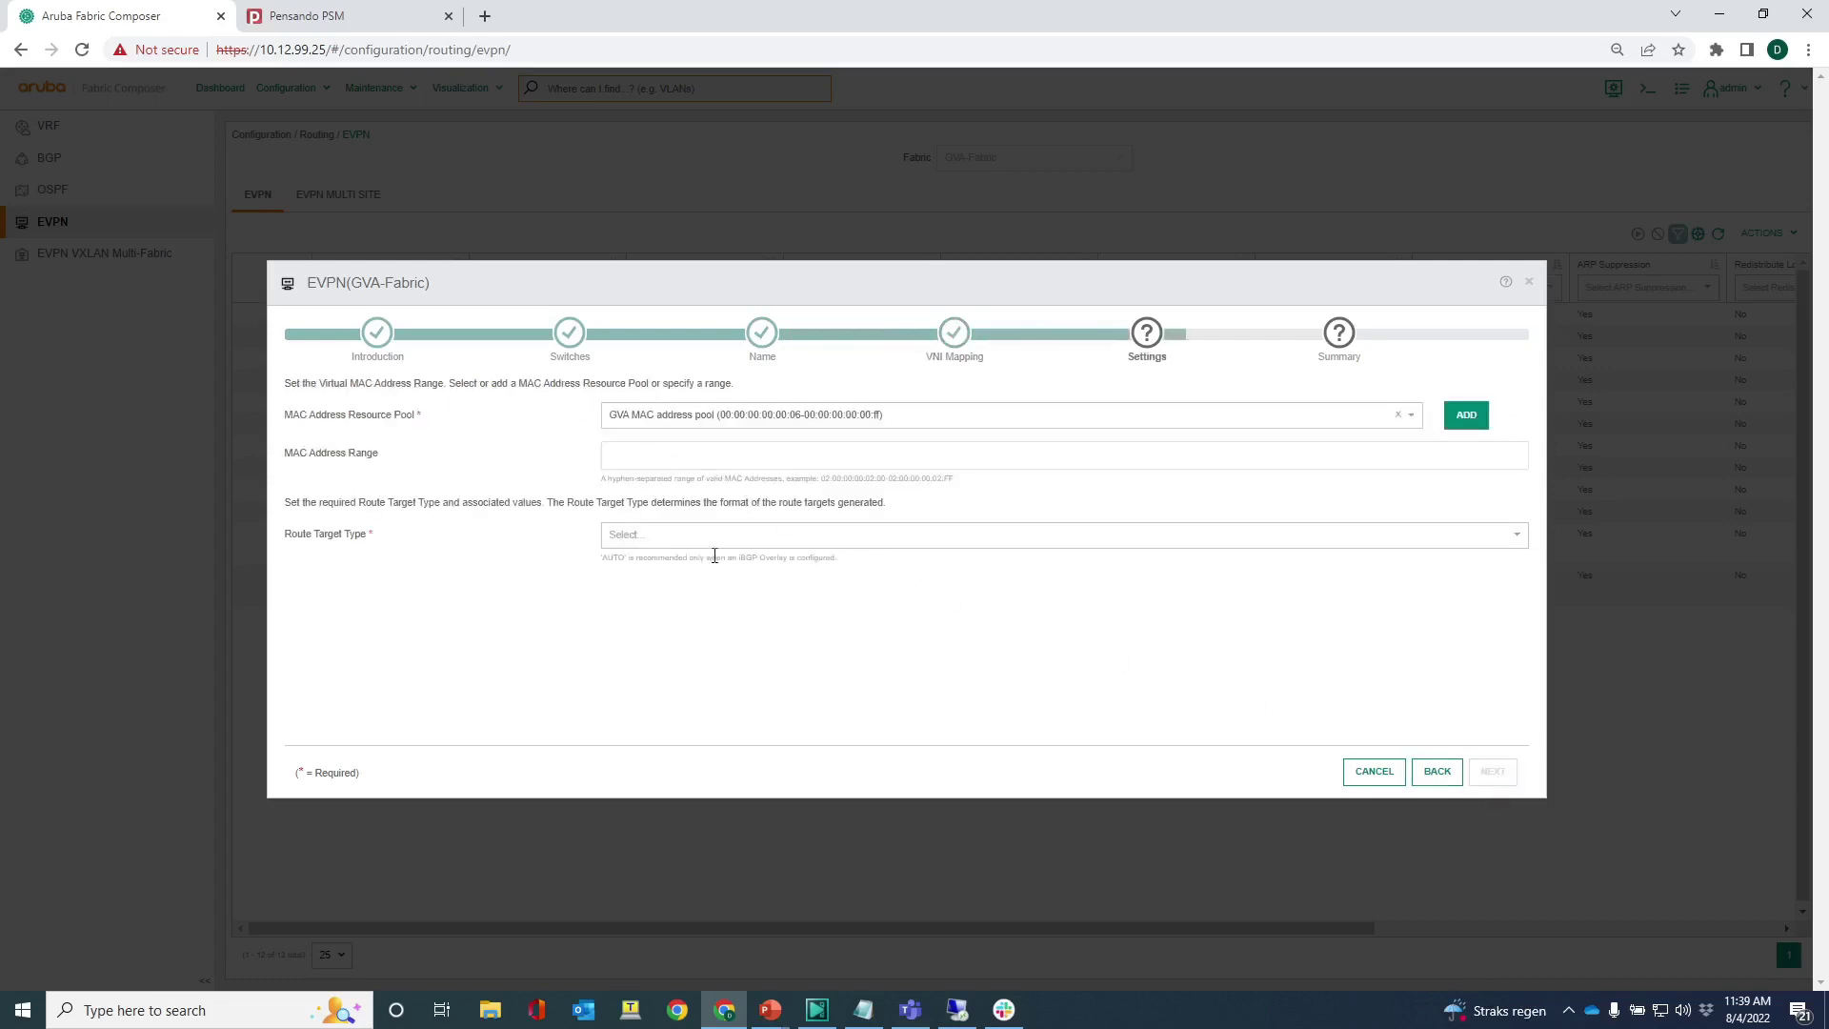
click(690, 536)
click(656, 570)
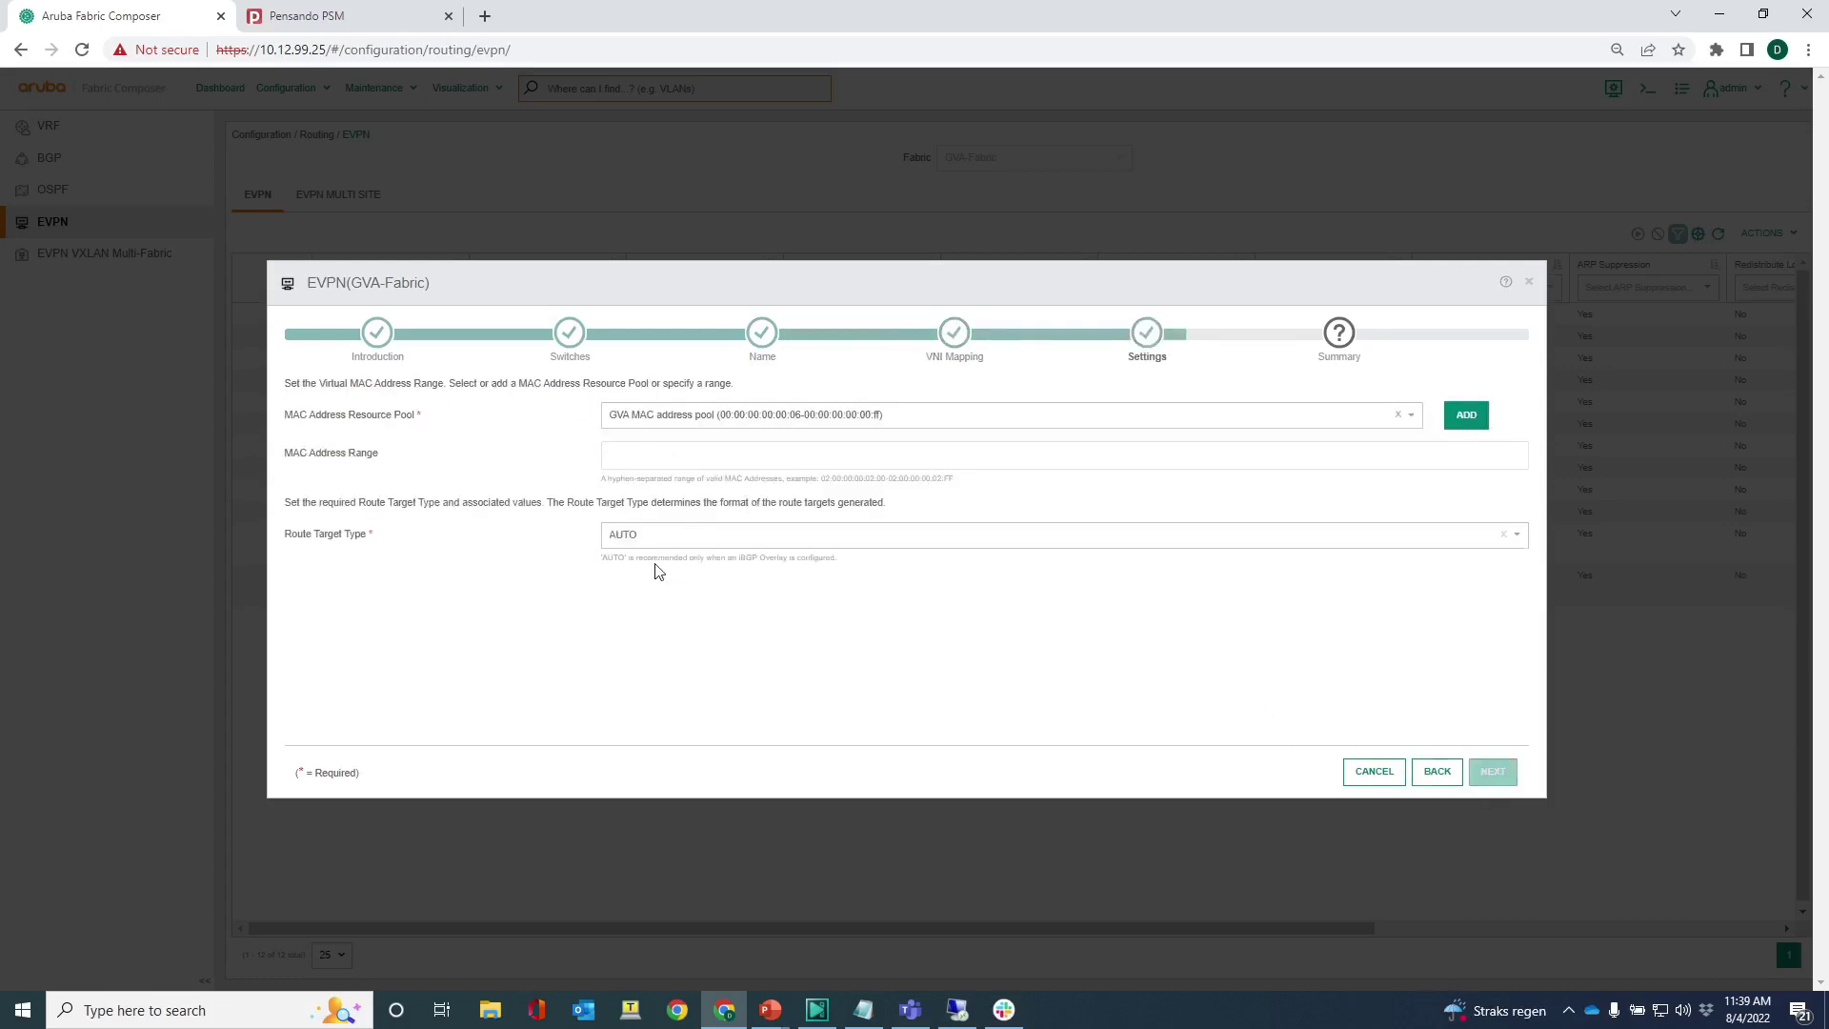
click(1492, 773)
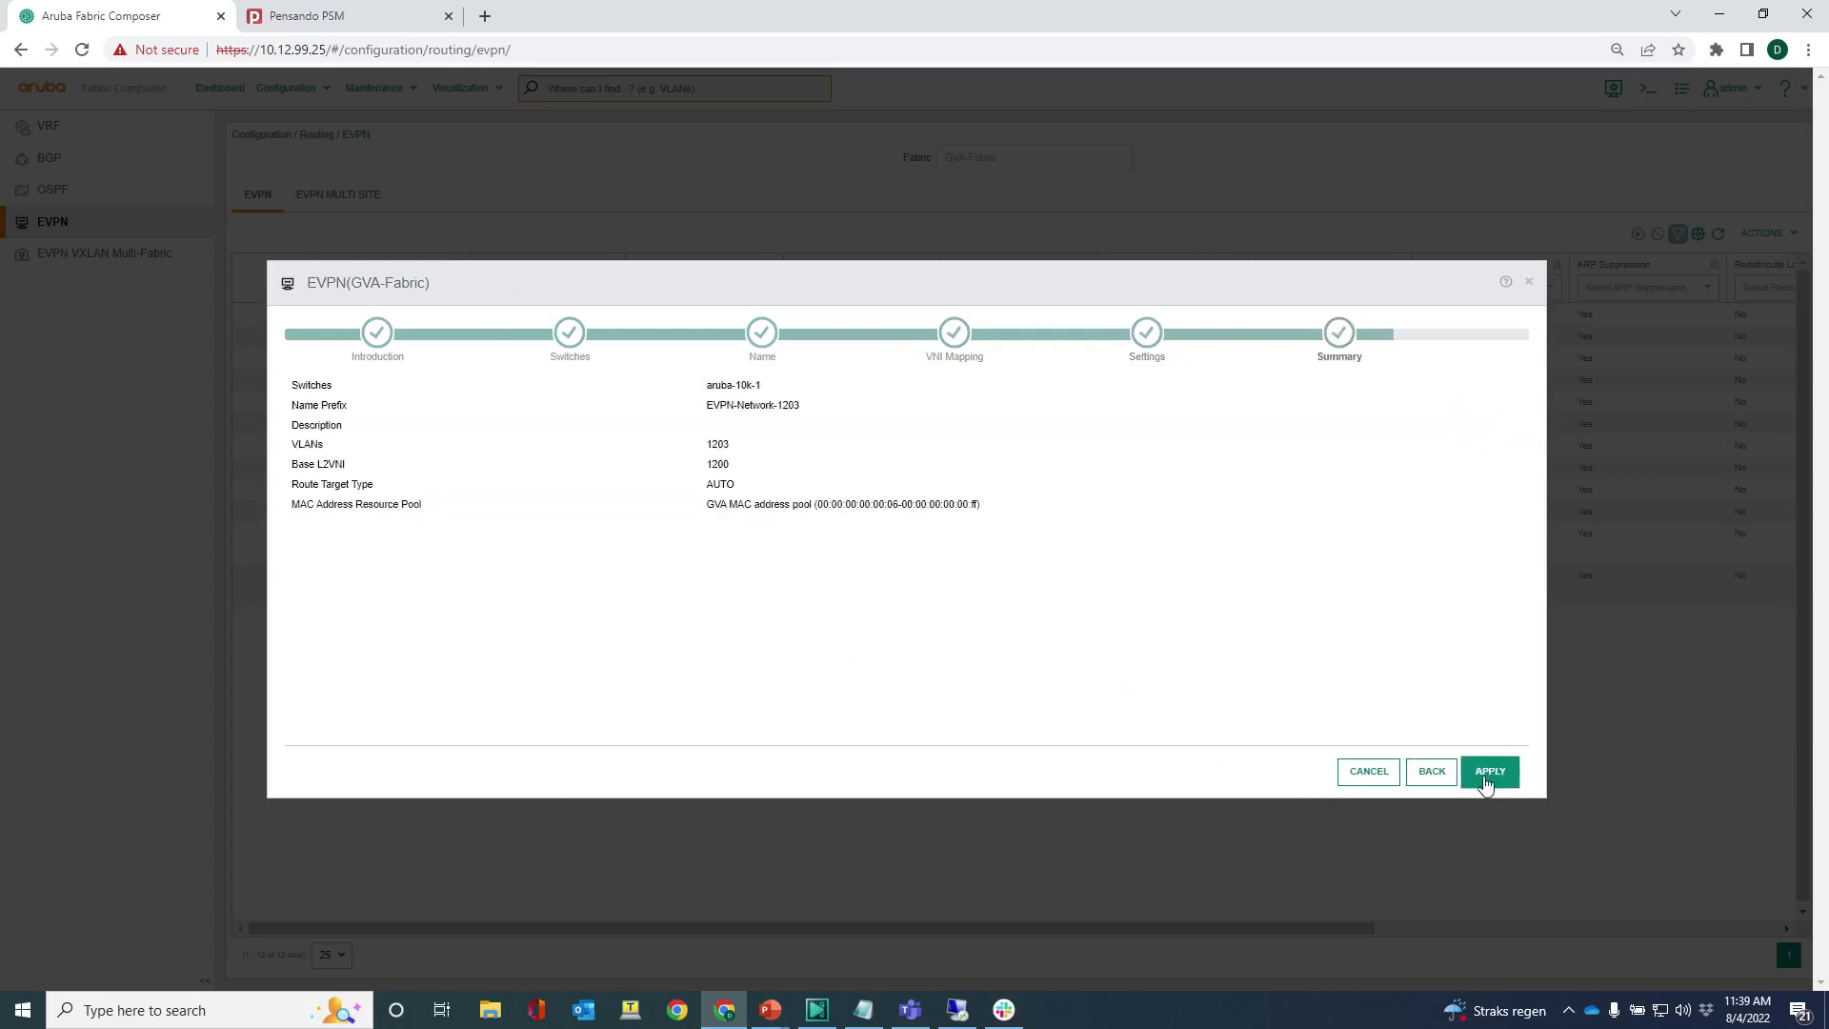
click(1489, 774)
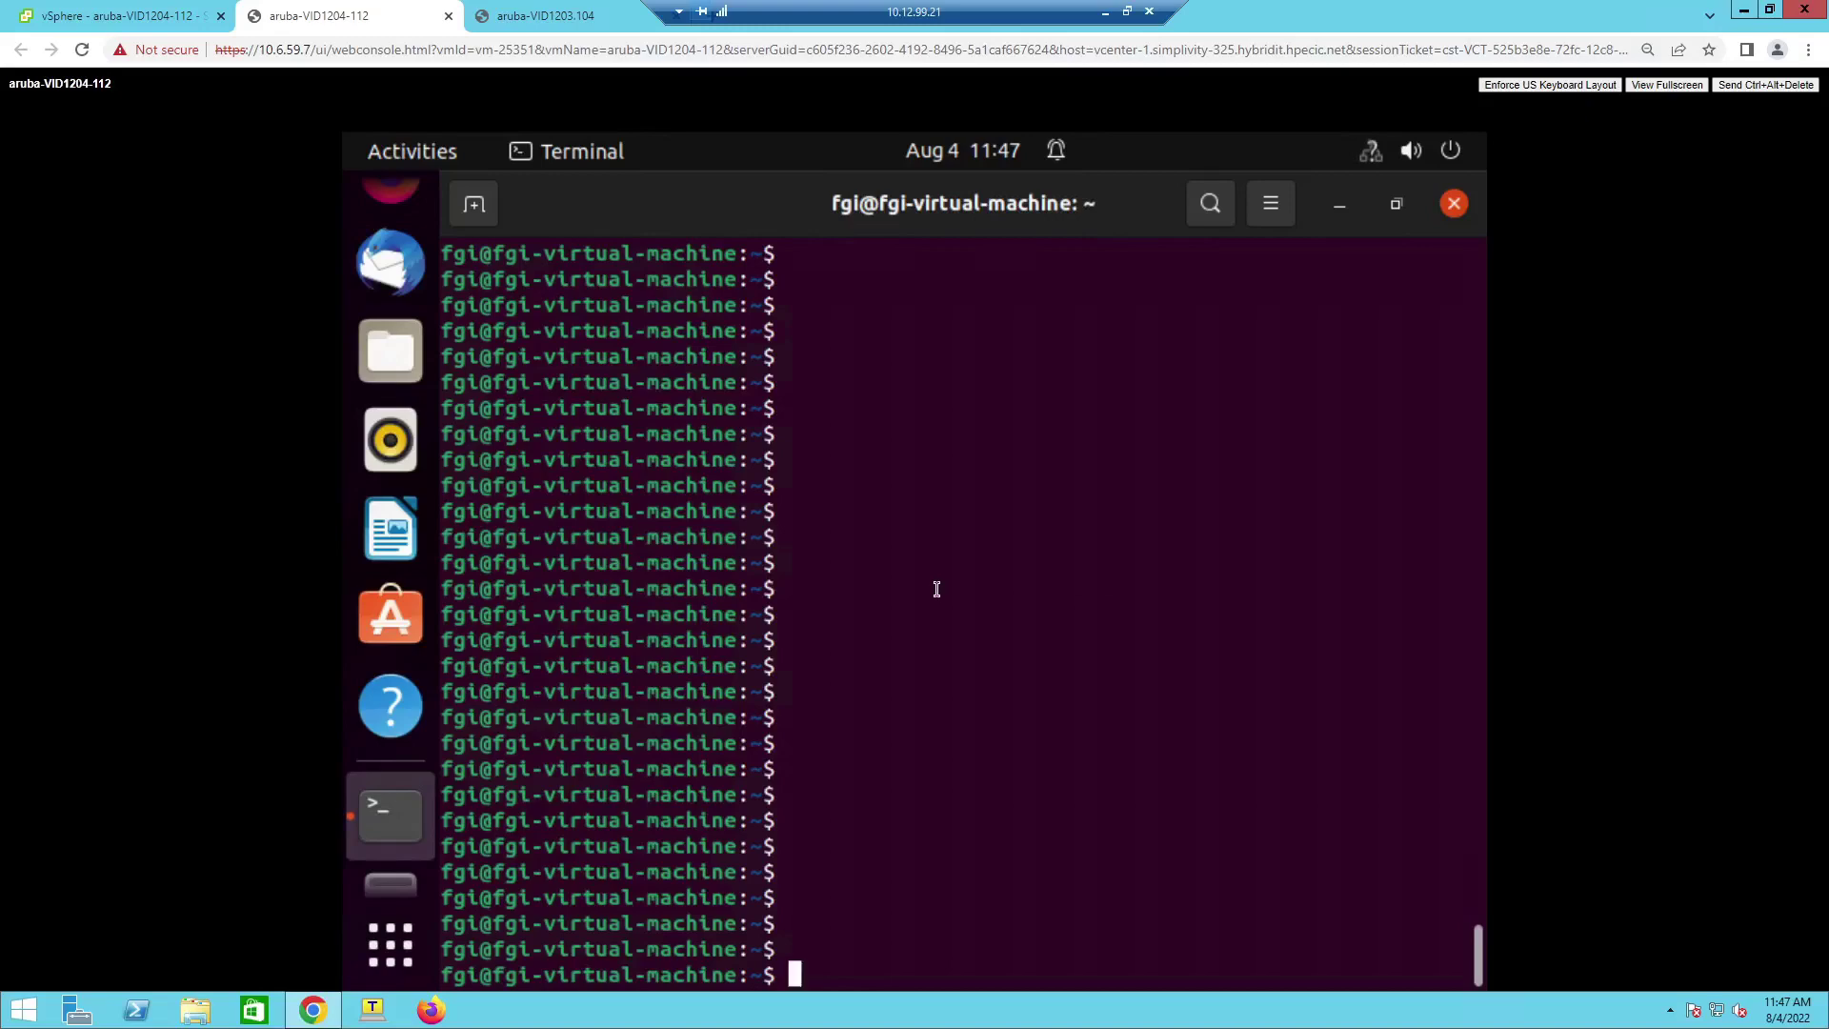
Step: Confirm the VM's address is 10.6.204.112 and ping 10.6.203.104 successfully
text(ip add)
key(Return)
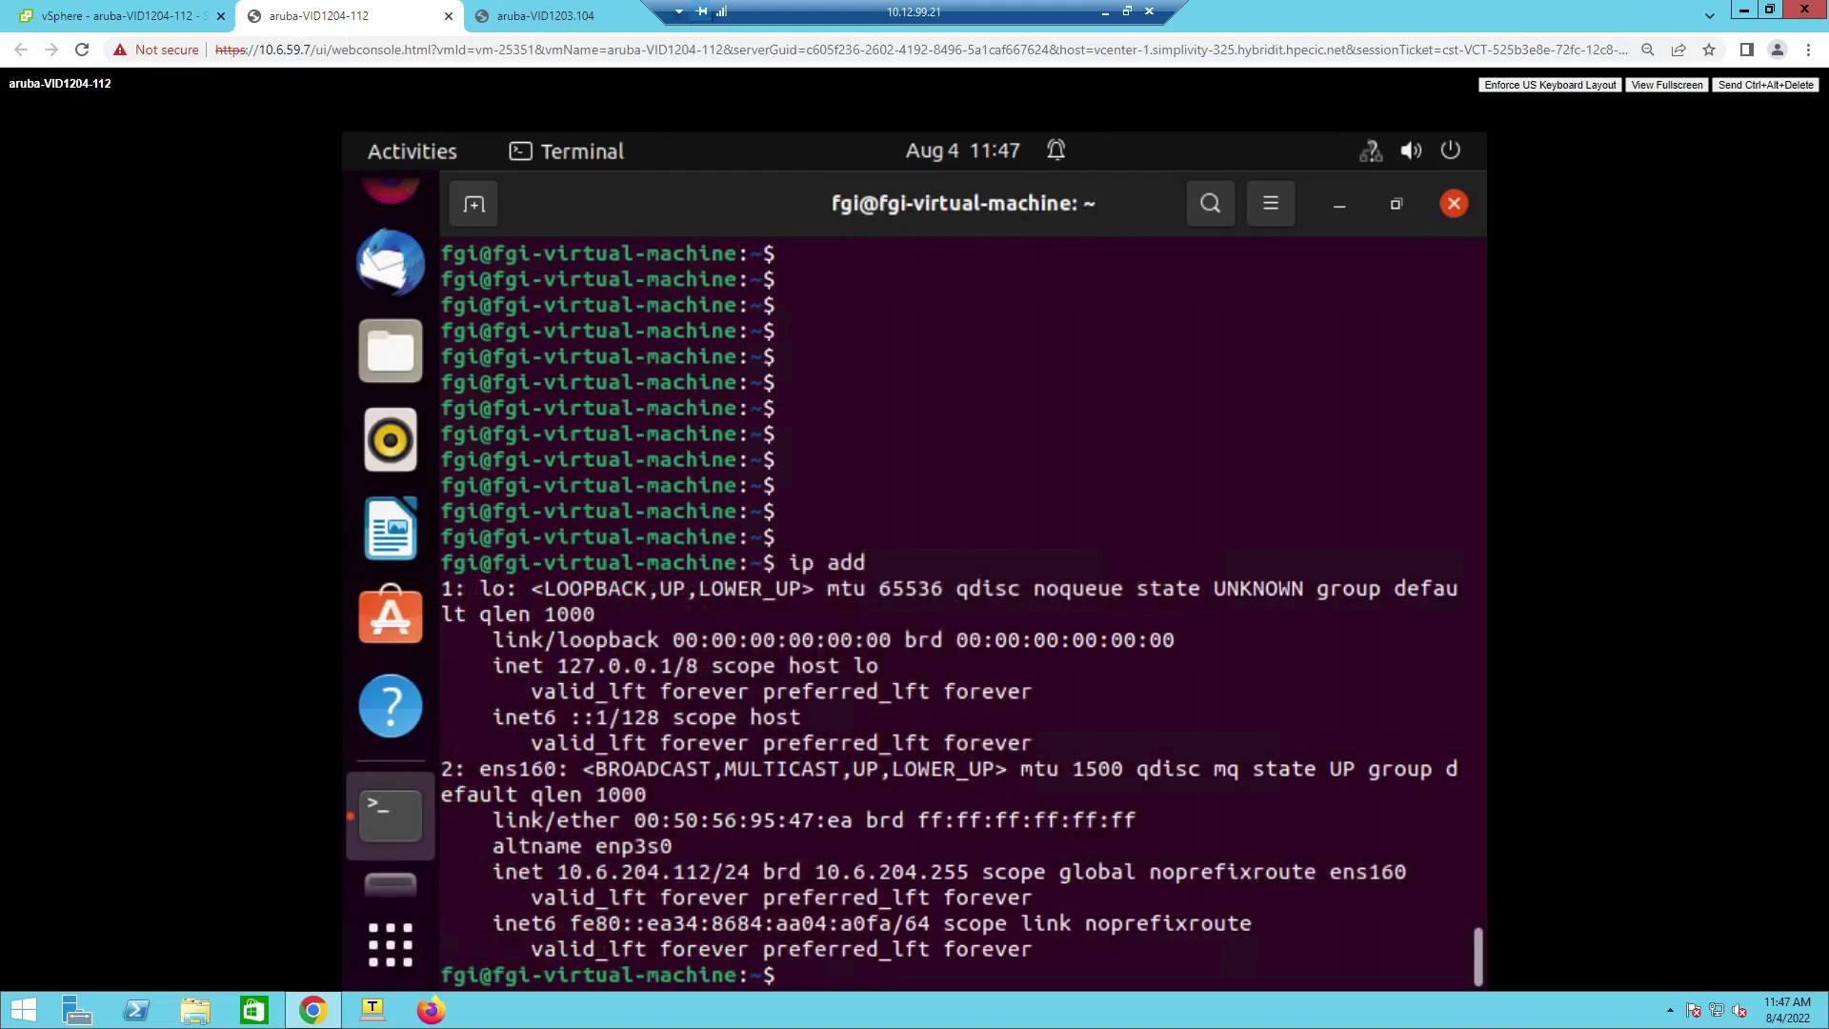
text(ping 10.6.203.10)
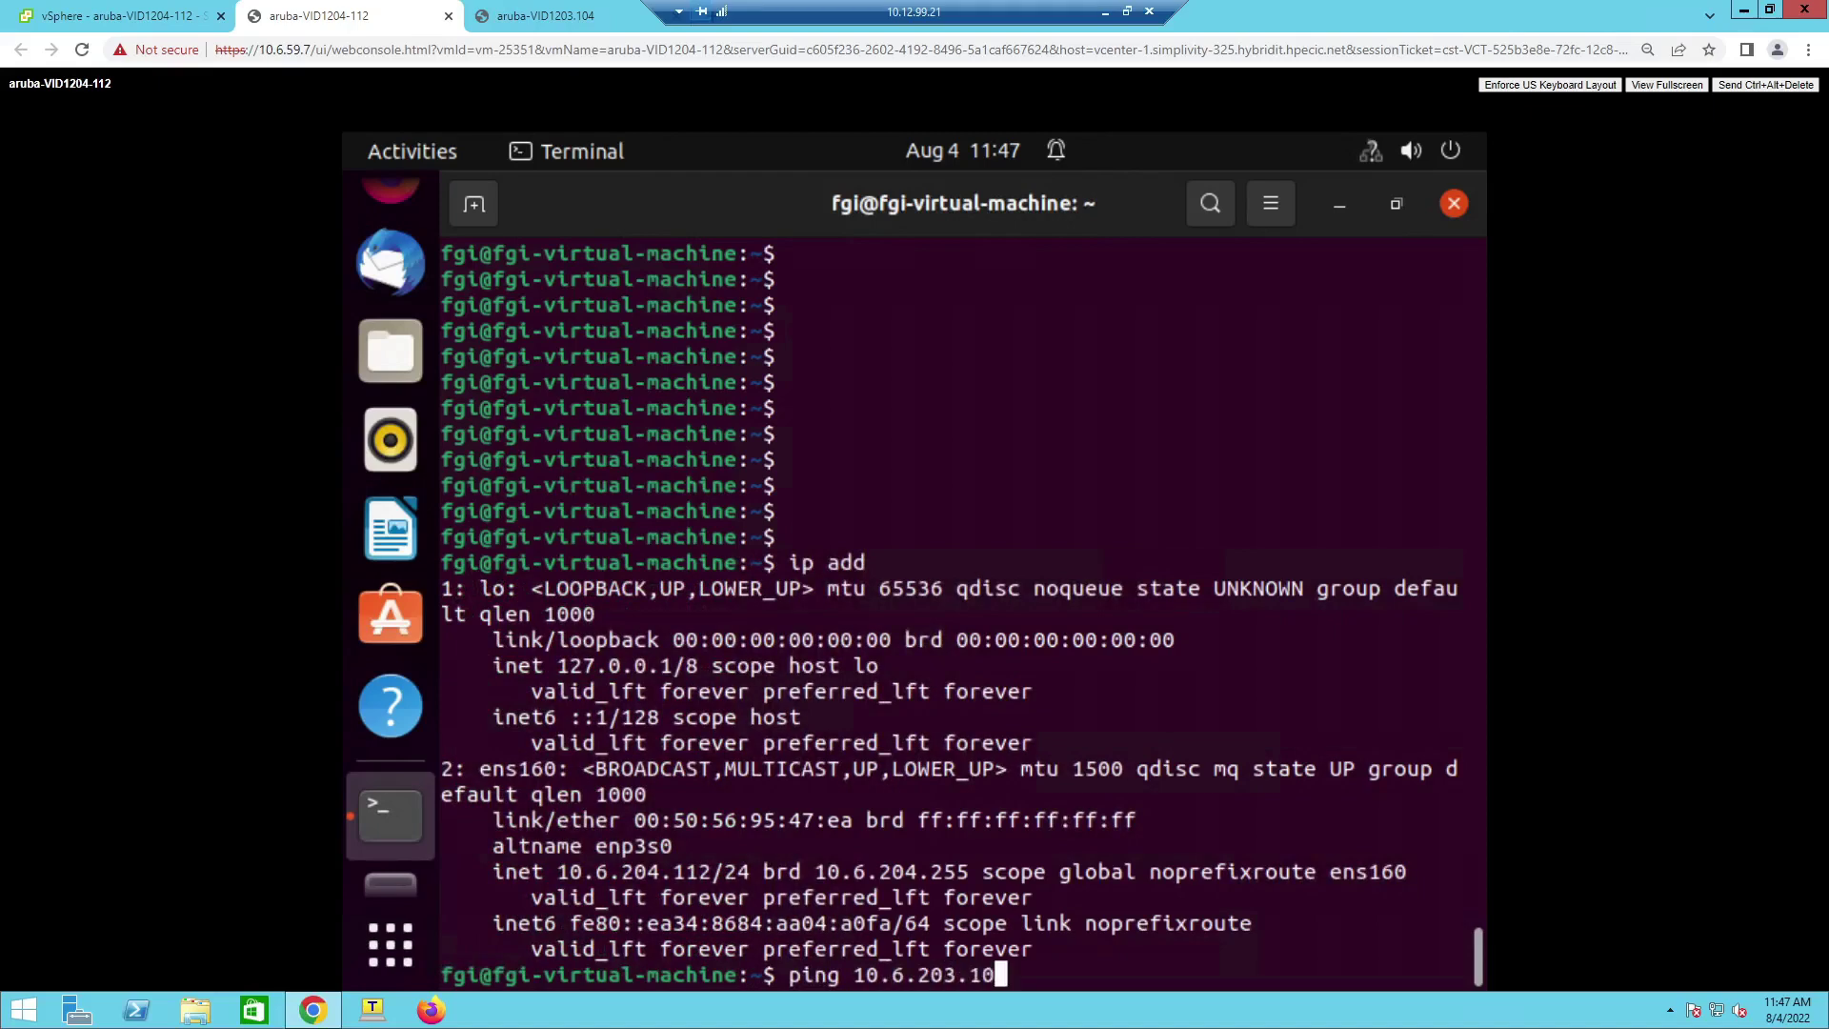
text(4)
key(Return)
key(ctrl+c)
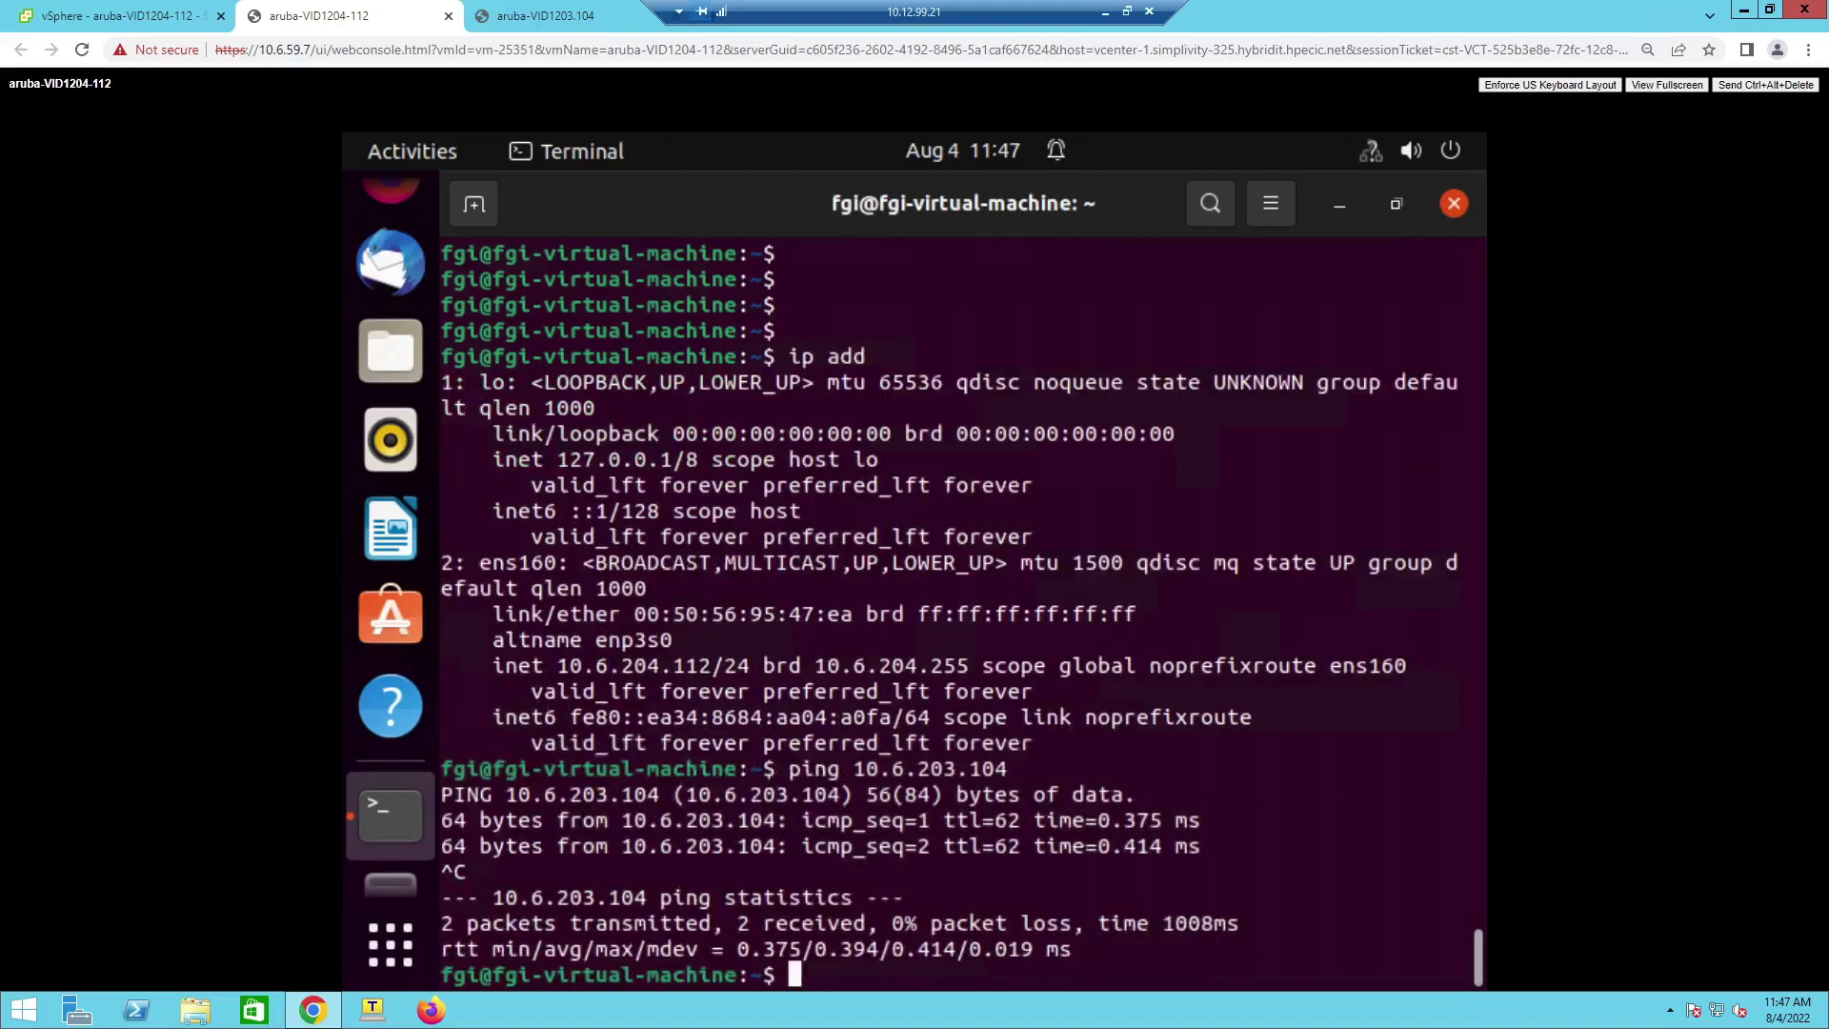
Step: Ping 10.6.203.108 successfully, then type an SSH command to 10.6.203.104
key(Up)
key(BackSpace)
text(8)
key(Return)
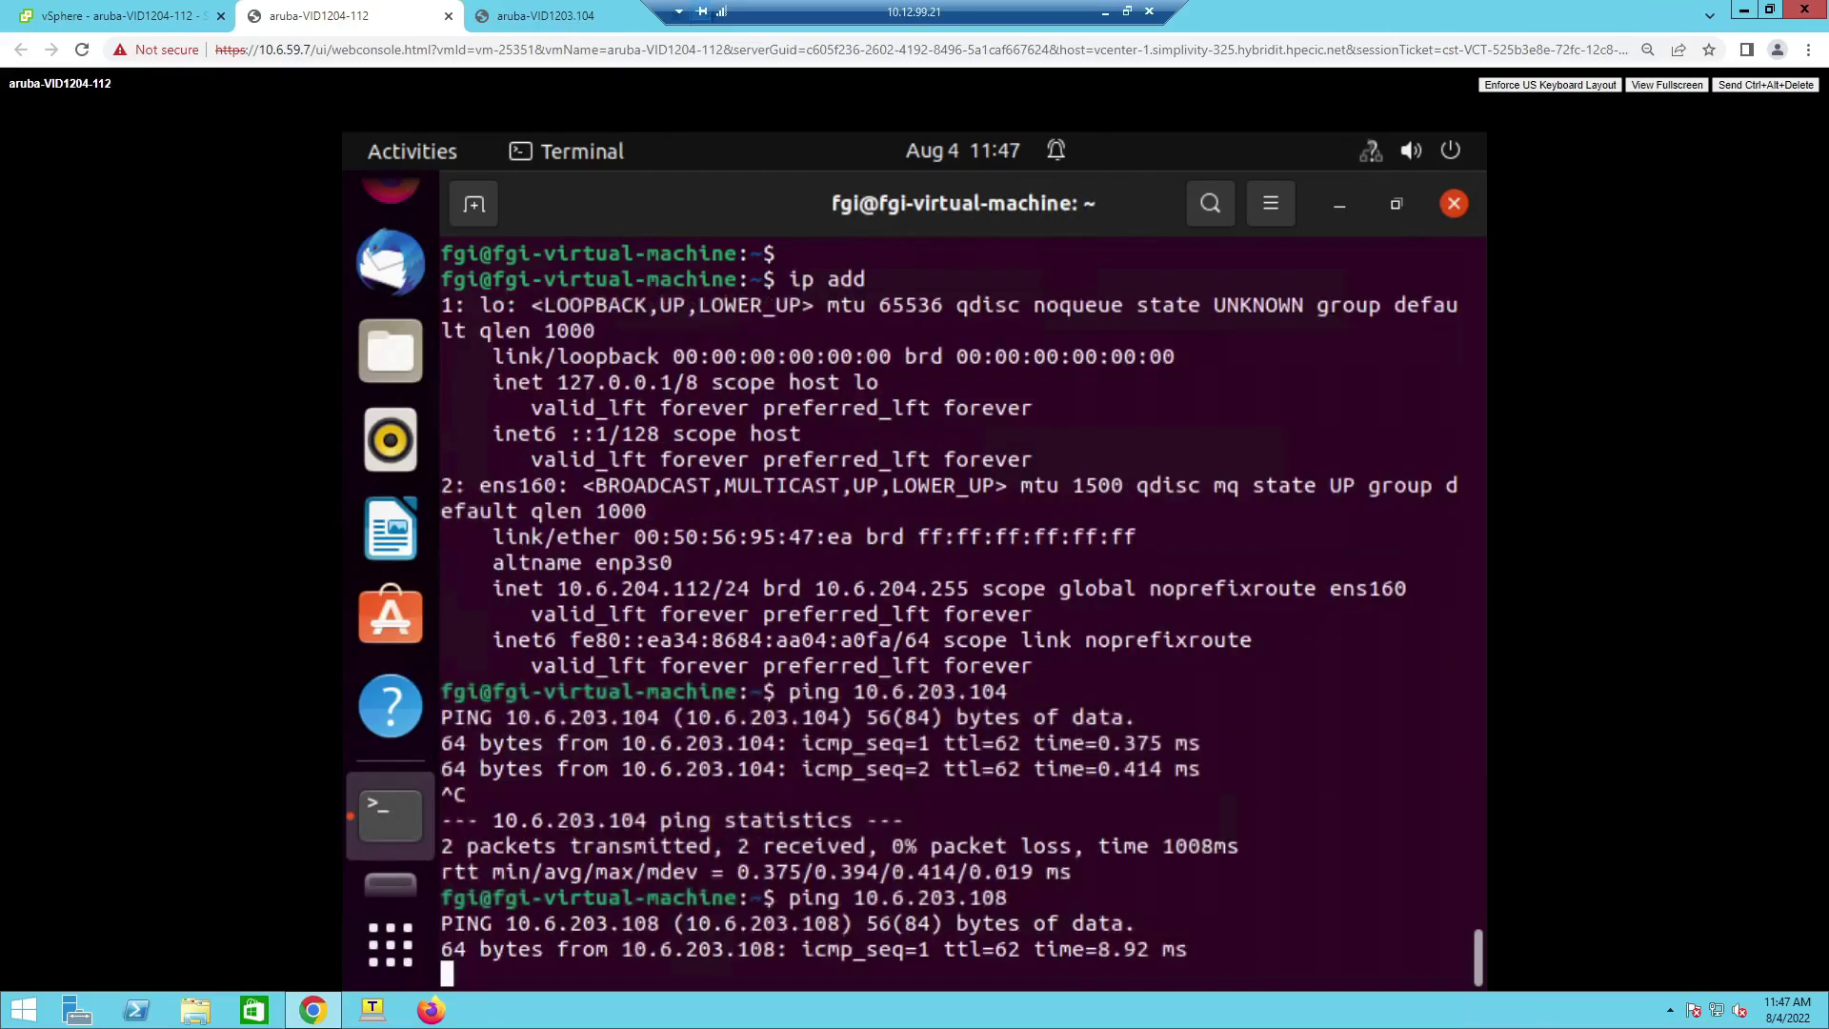
key(ctrl+c)
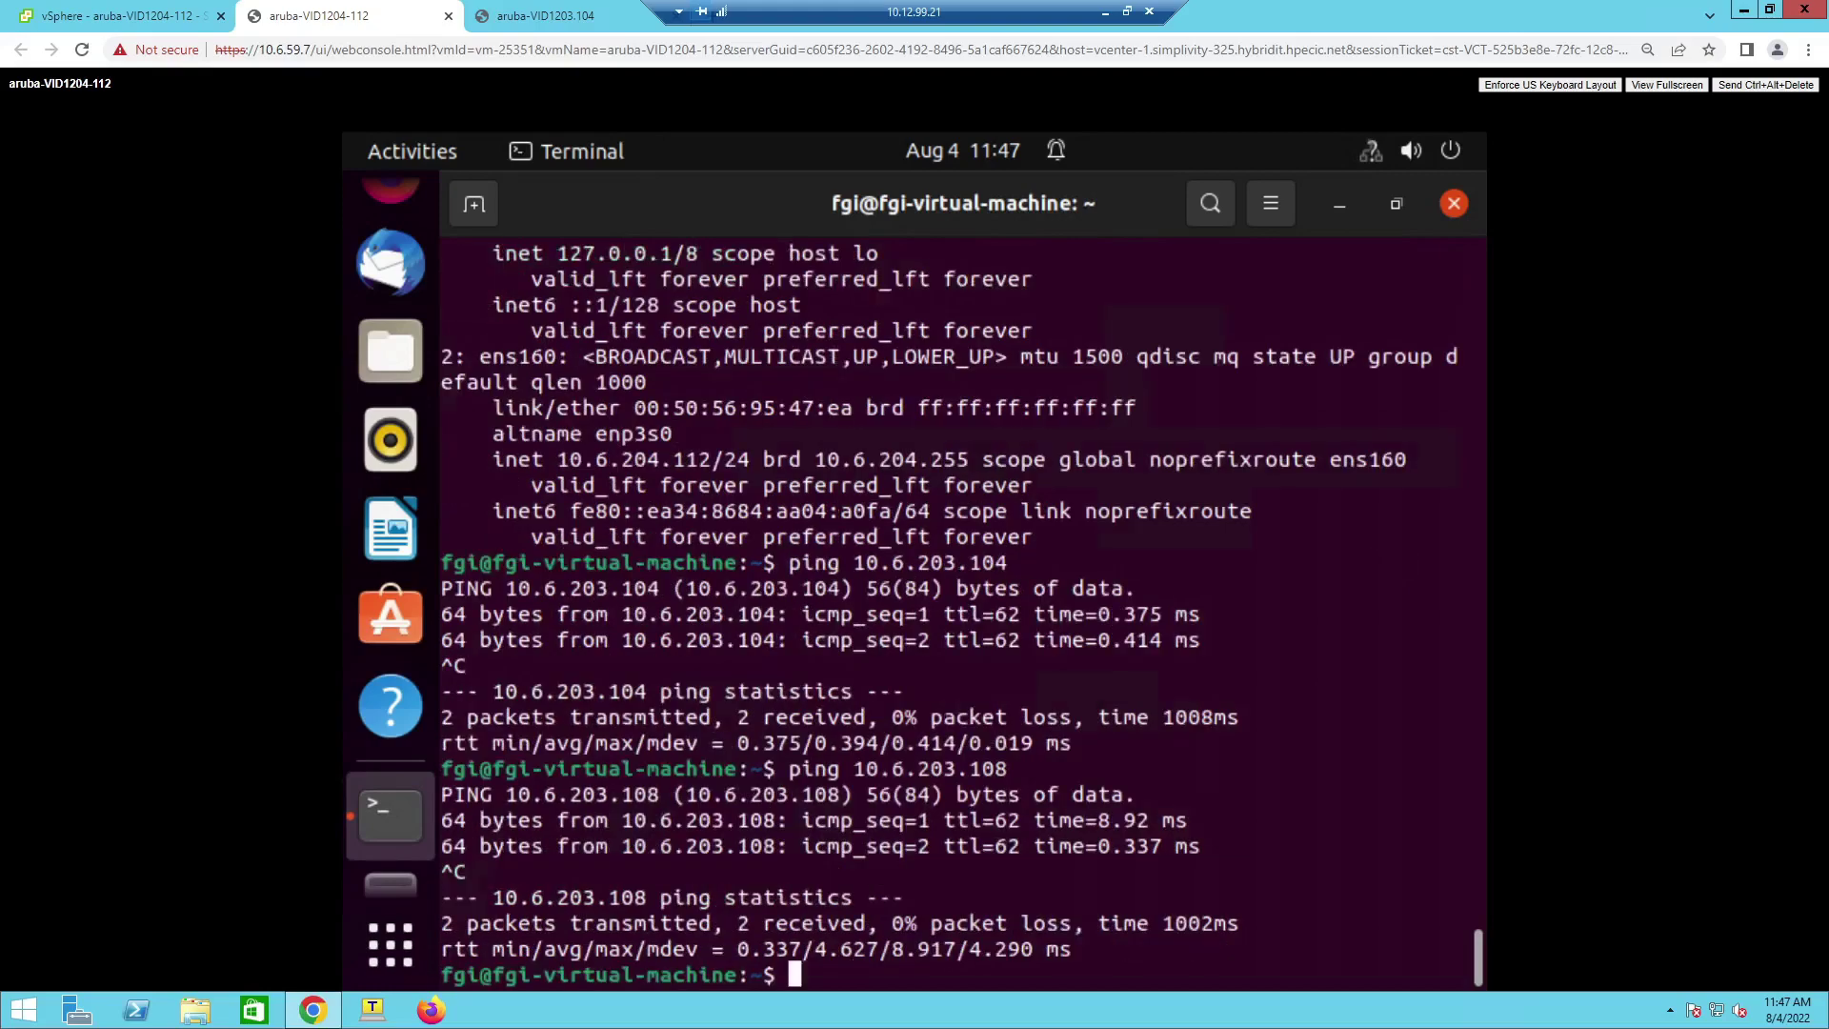
key(Return)
key(Return)
key(Return)
key(Return)
key(Return)
key(Return)
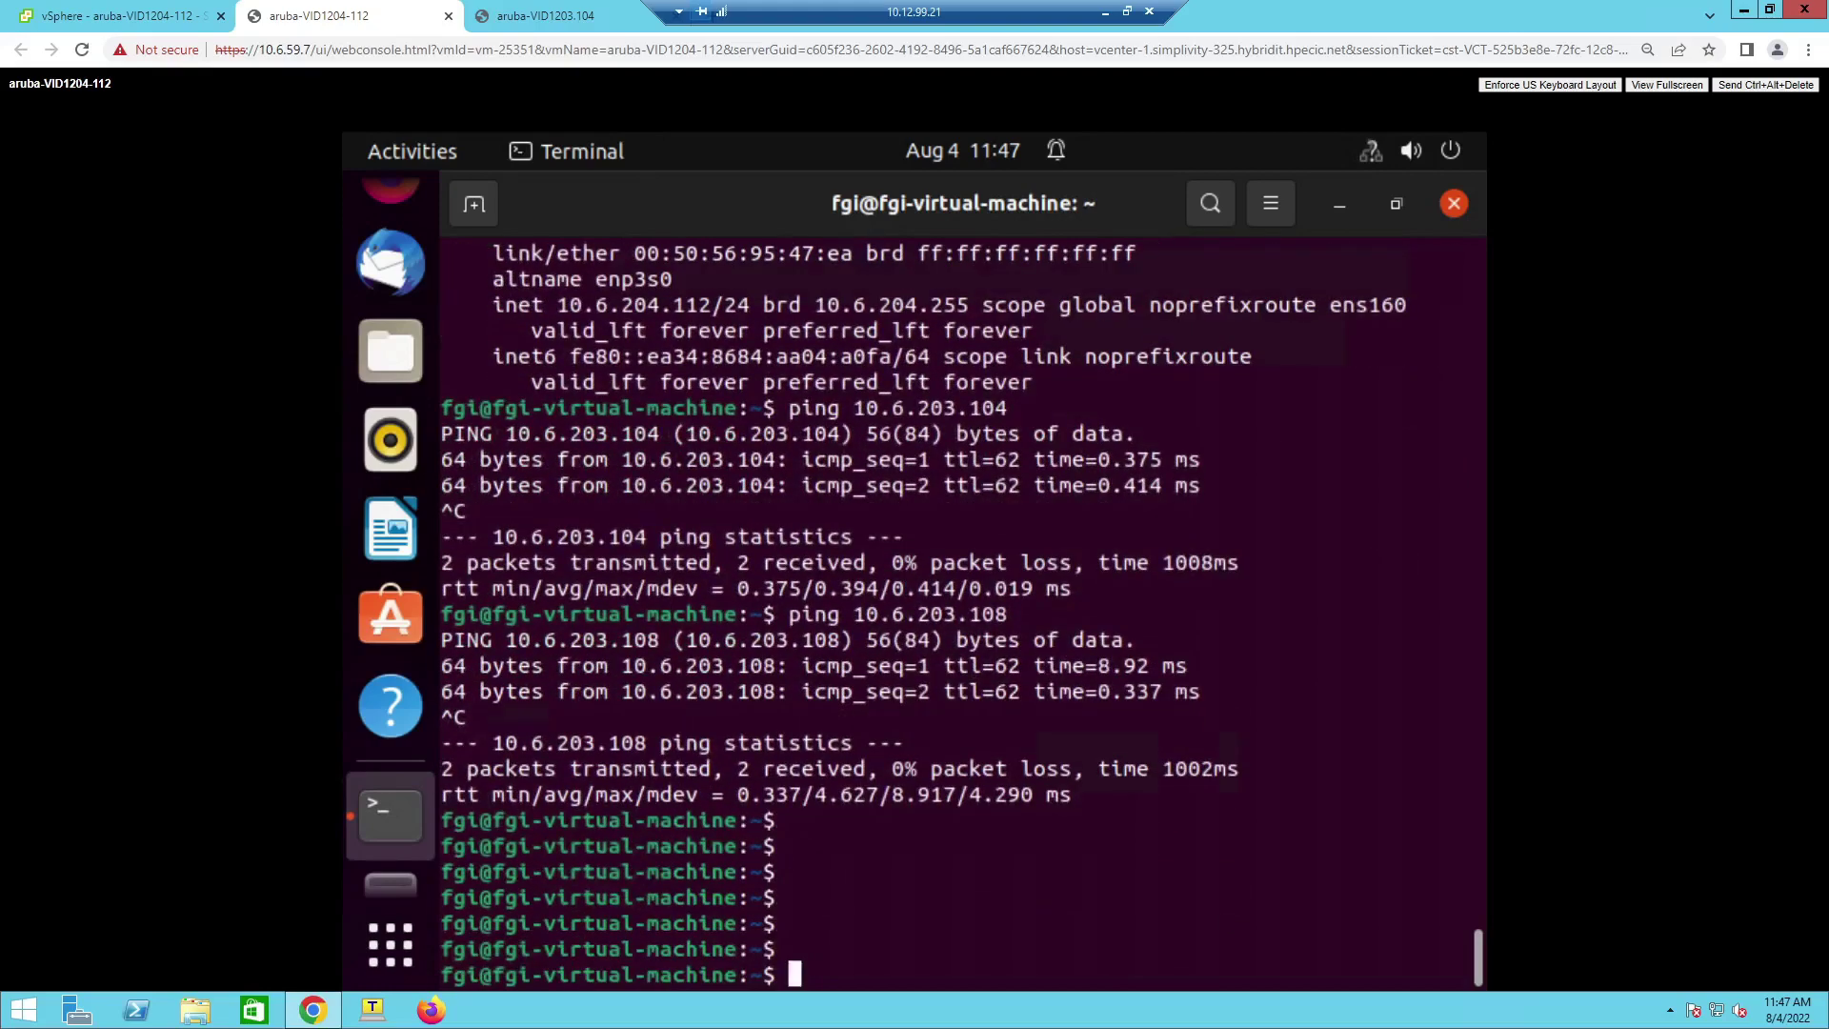
text(ssh fgi@10)
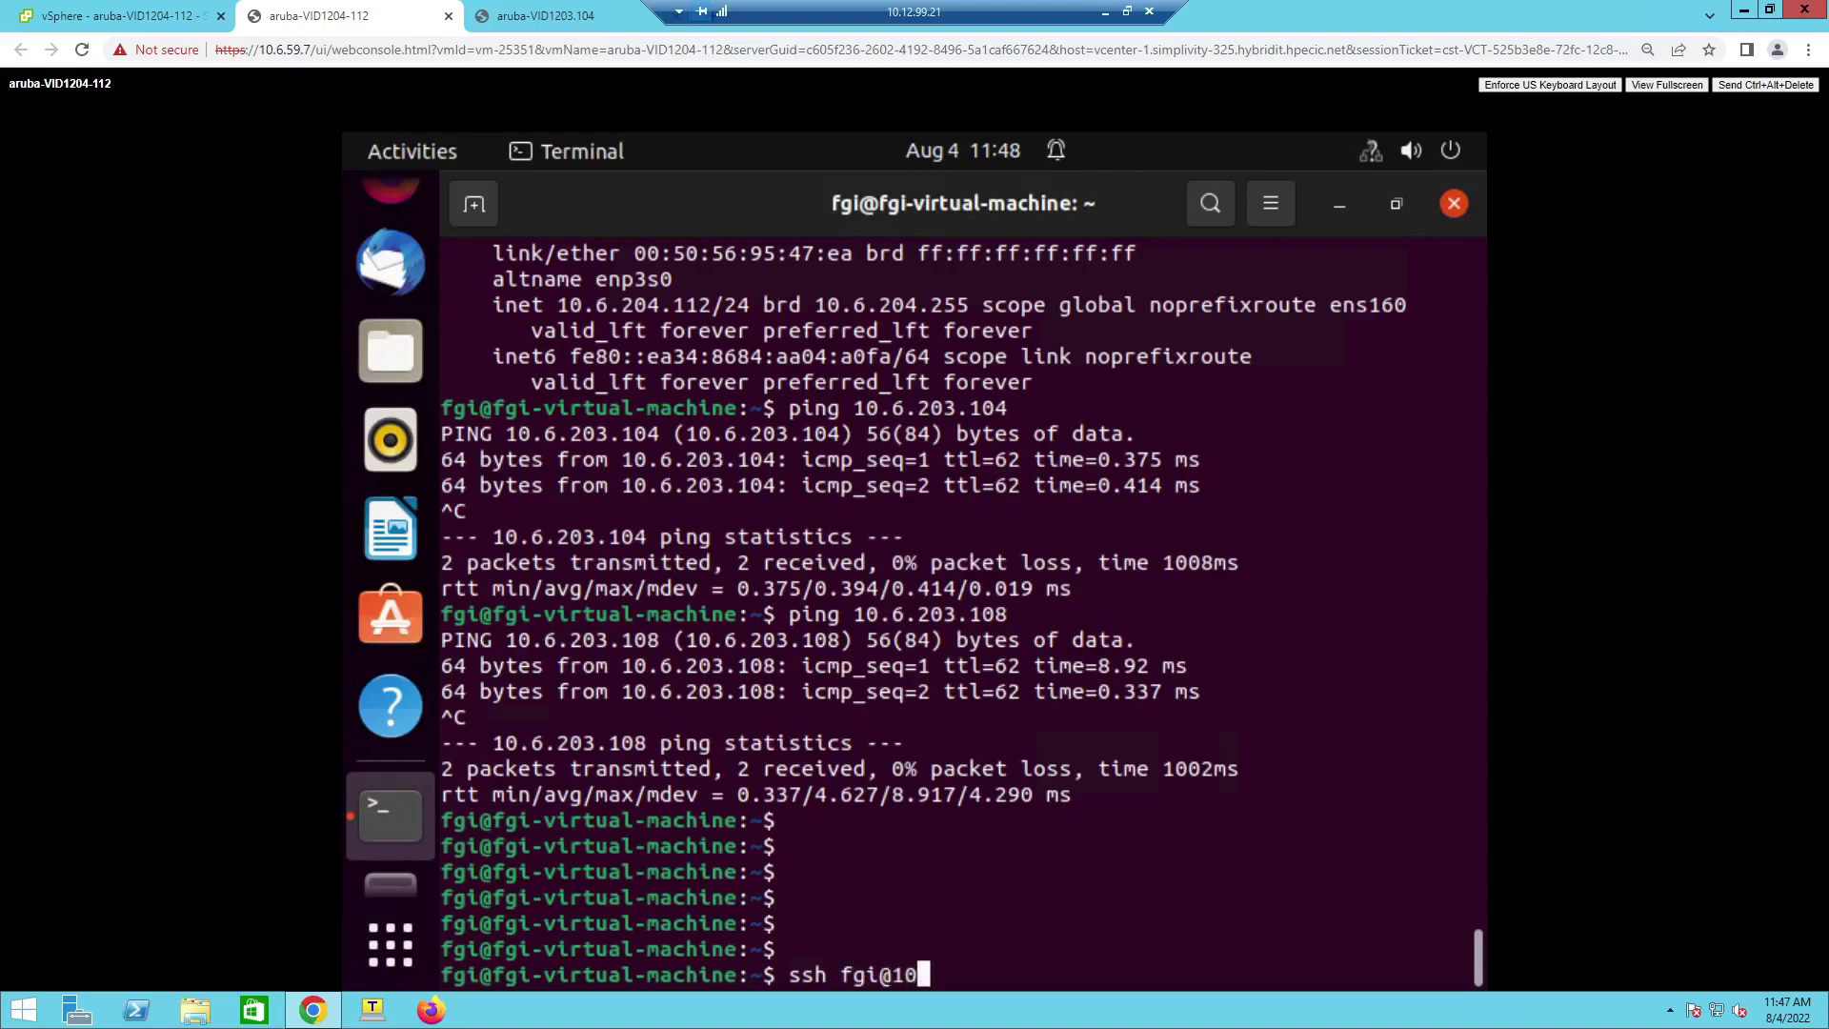
text(.6.203.104)
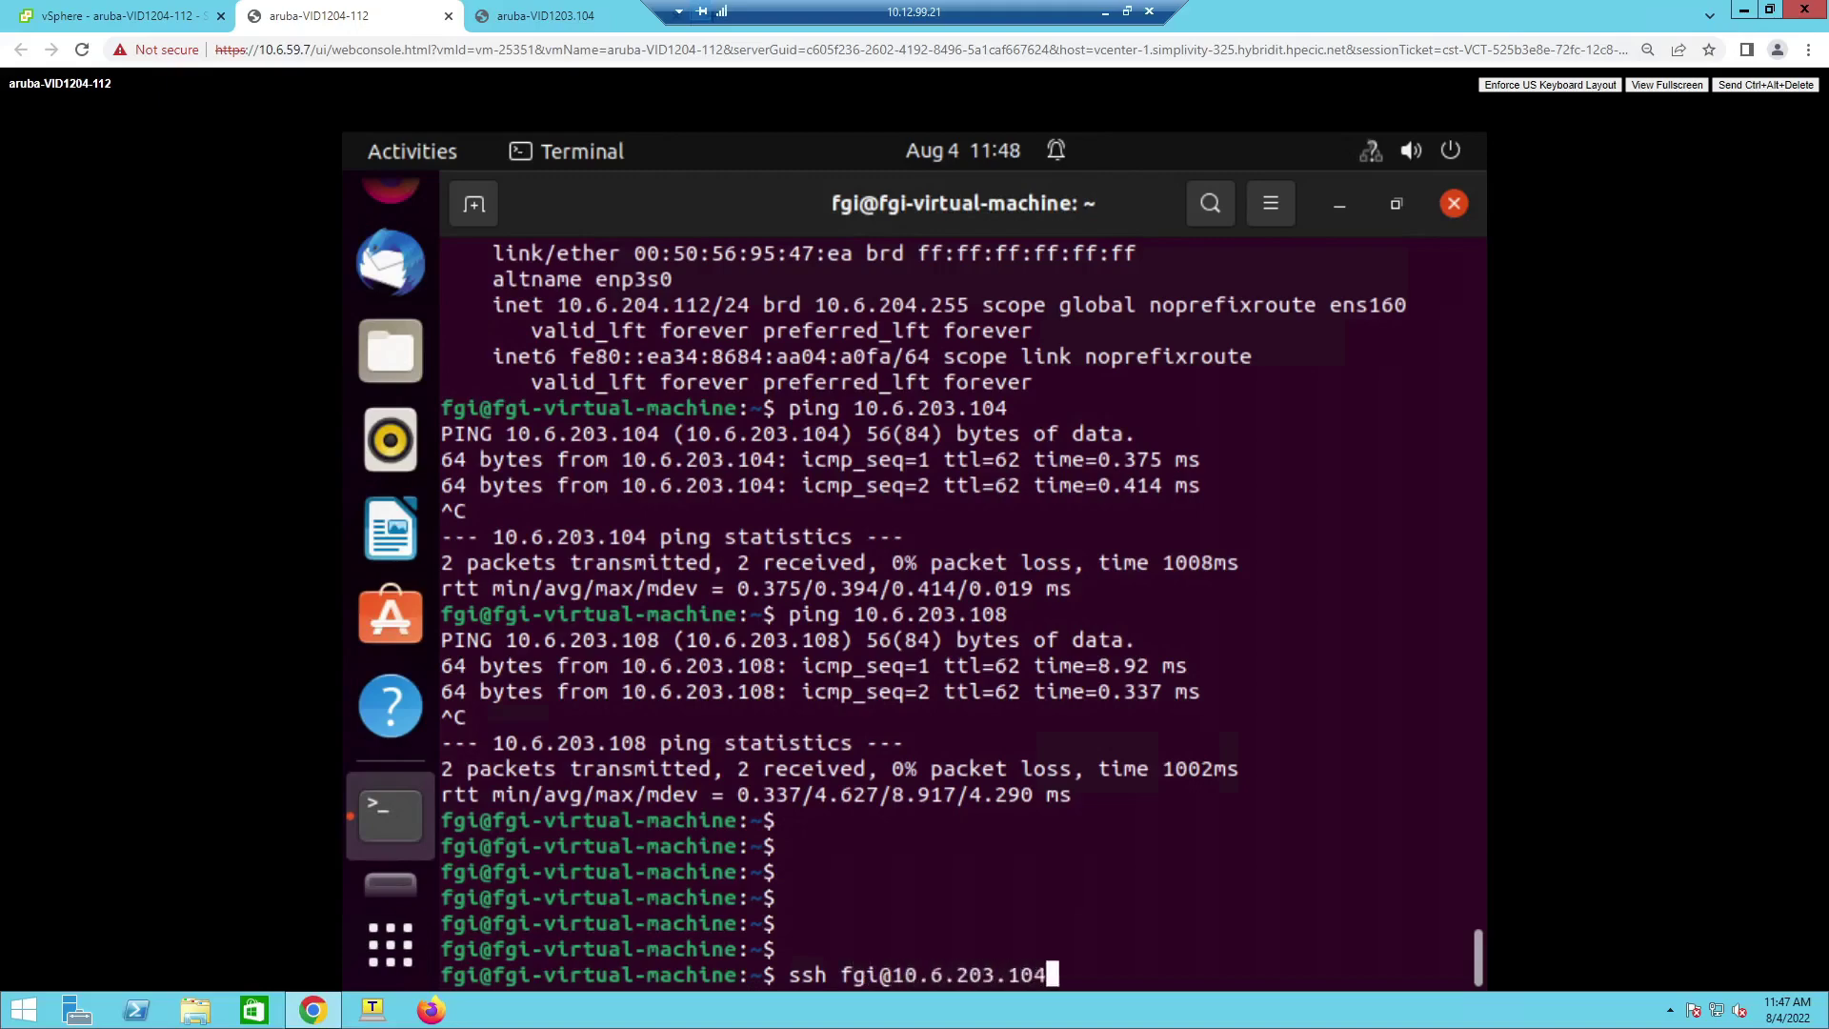
Step: Connect over SSH to 10.6.203.104 and log in with the account password
key(Return)
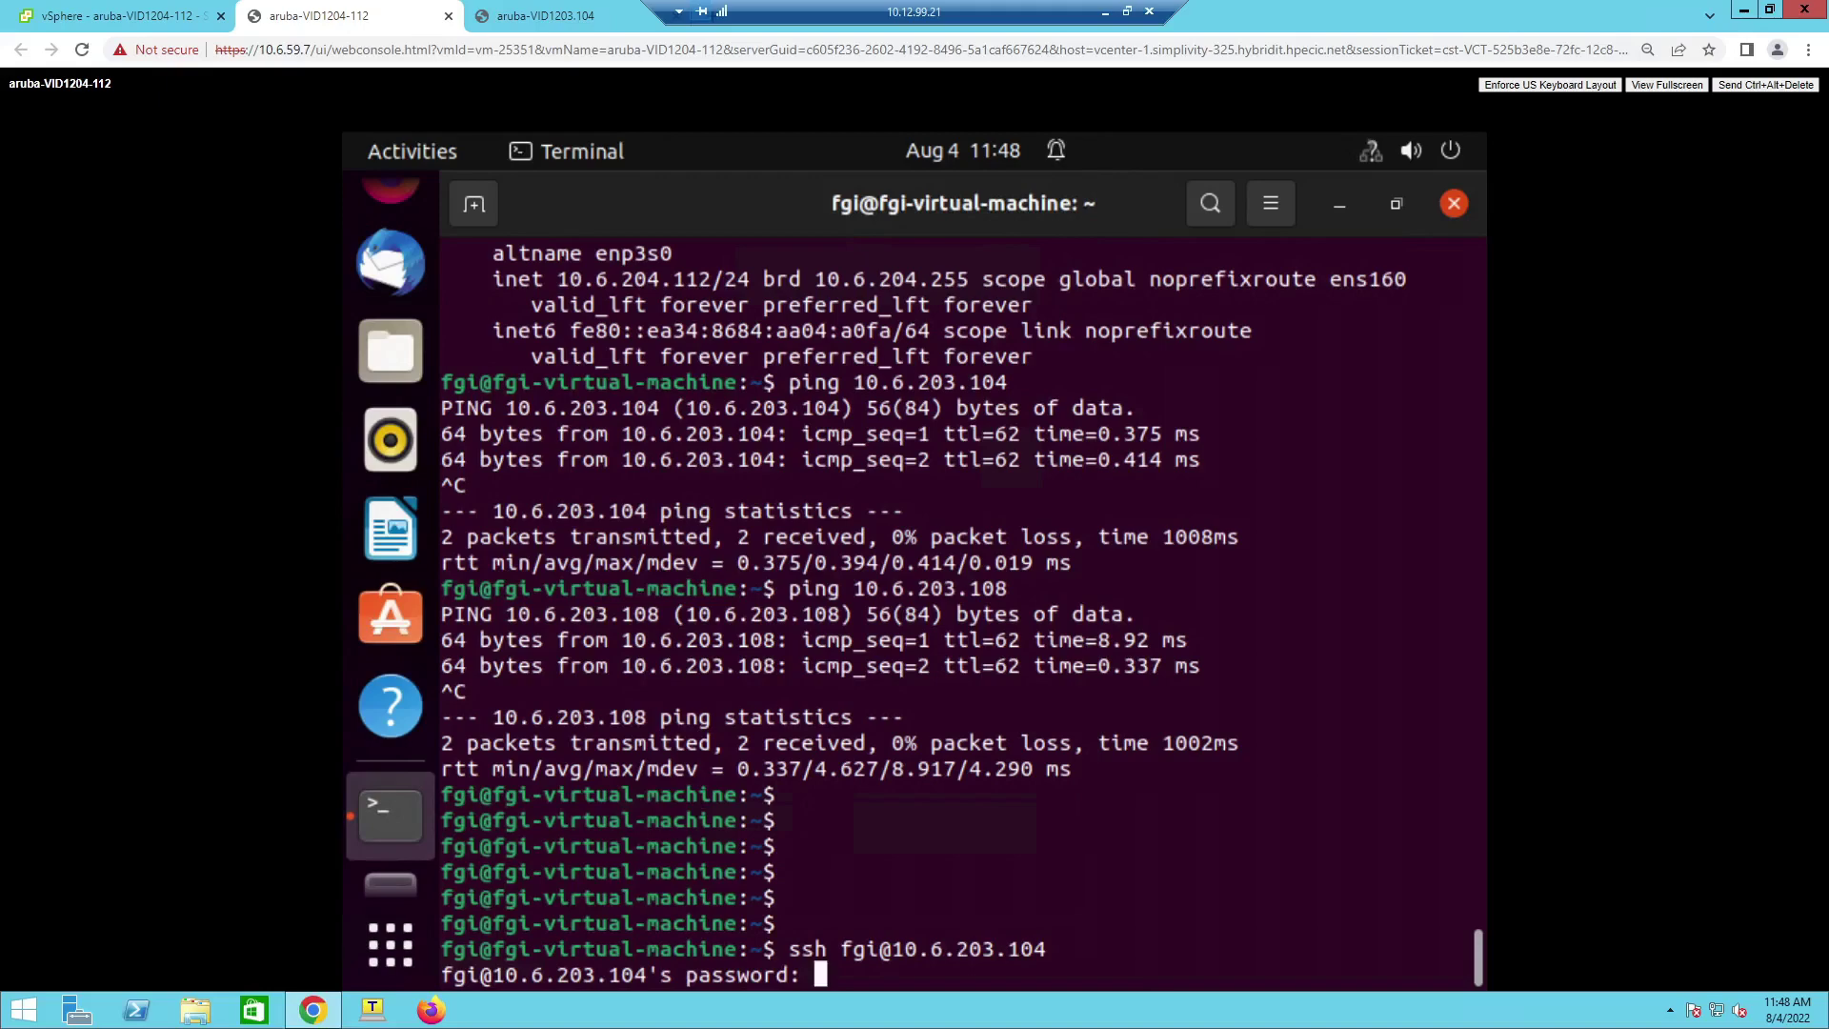
key(Return)
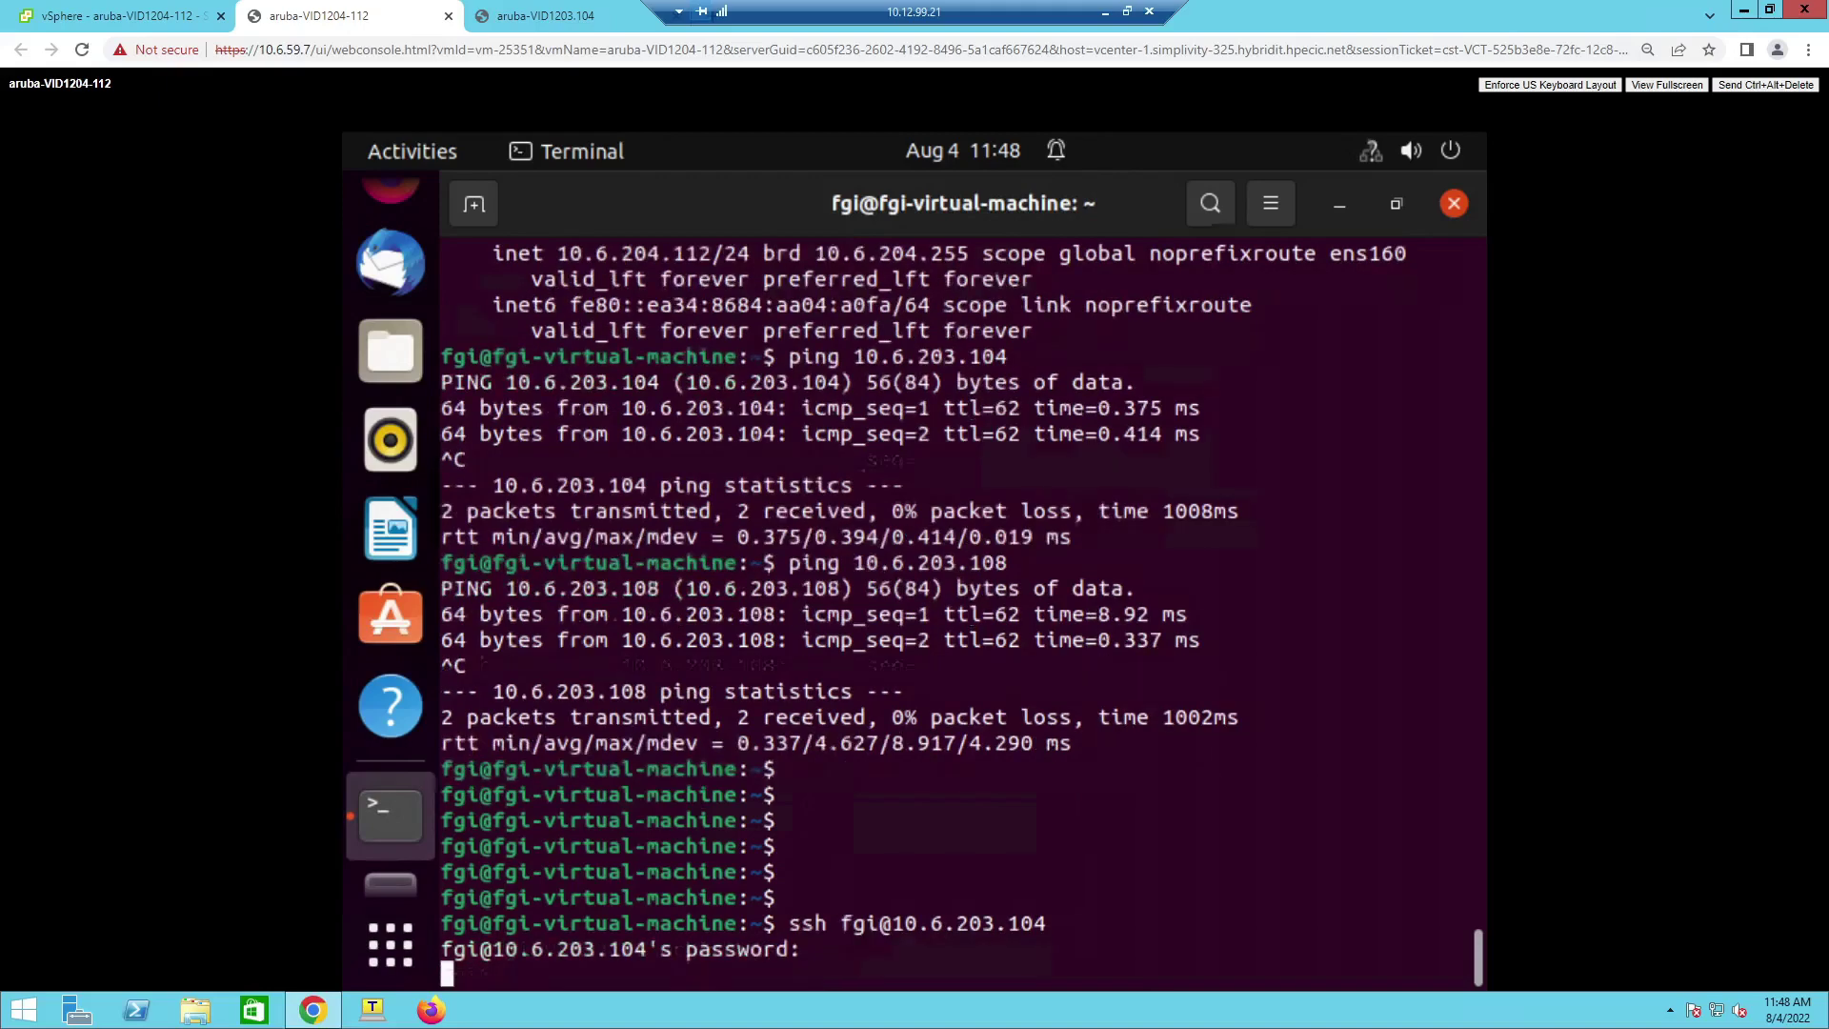
key(Return)
key(Return)
key(Return)
key(Return)
key(Return)
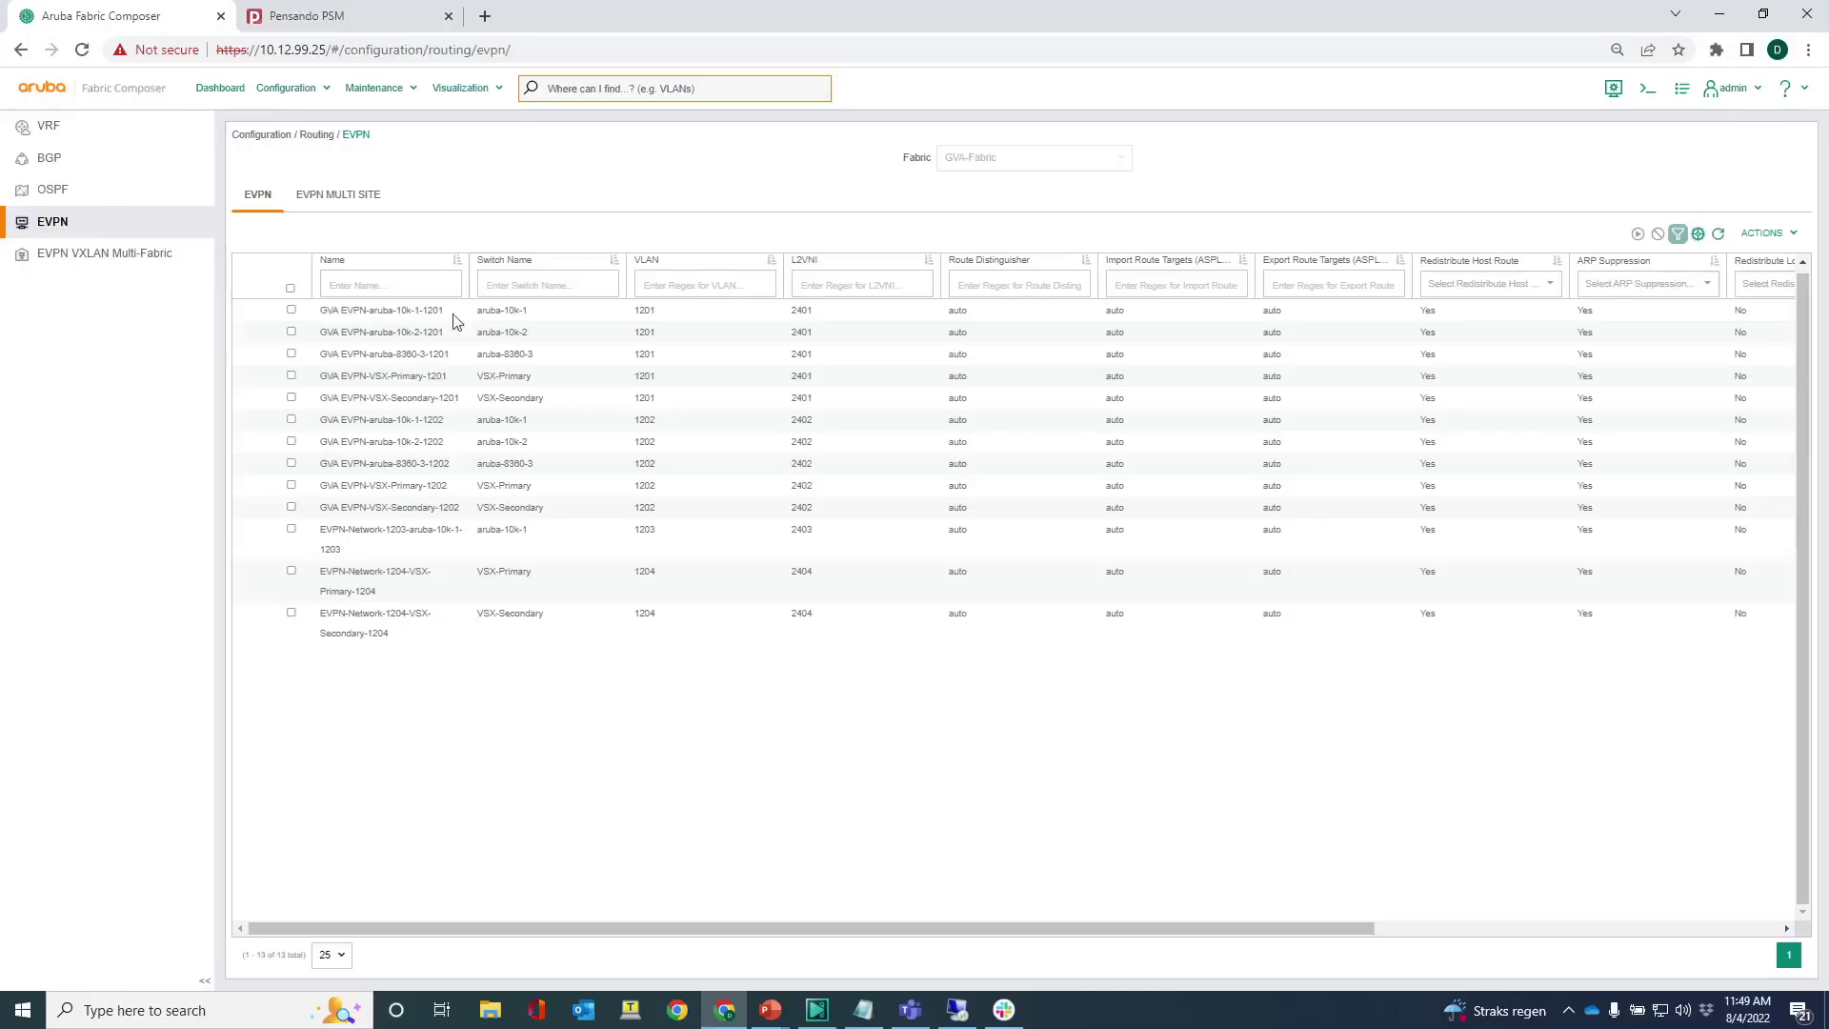
Step: In Pensando PSM, check Security Policies, then view Networks showing Network1203 with egress blockSSH
click(346, 24)
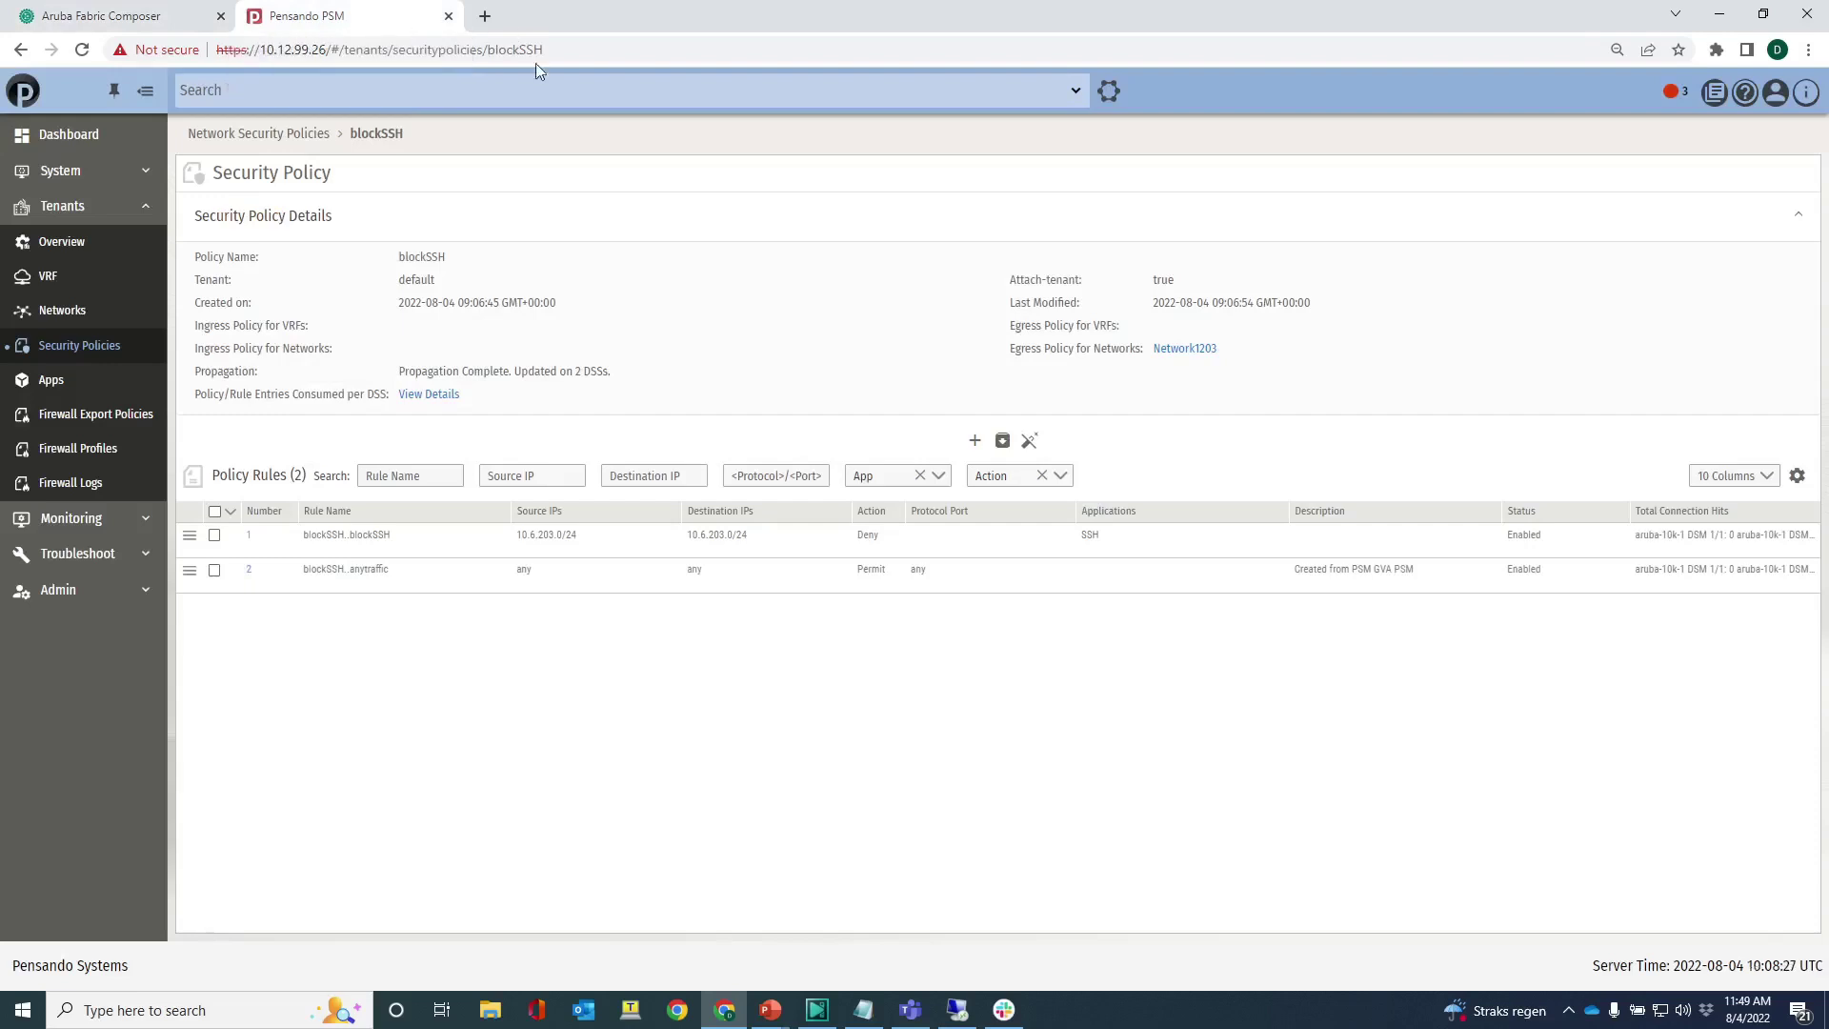
click(55, 346)
click(54, 315)
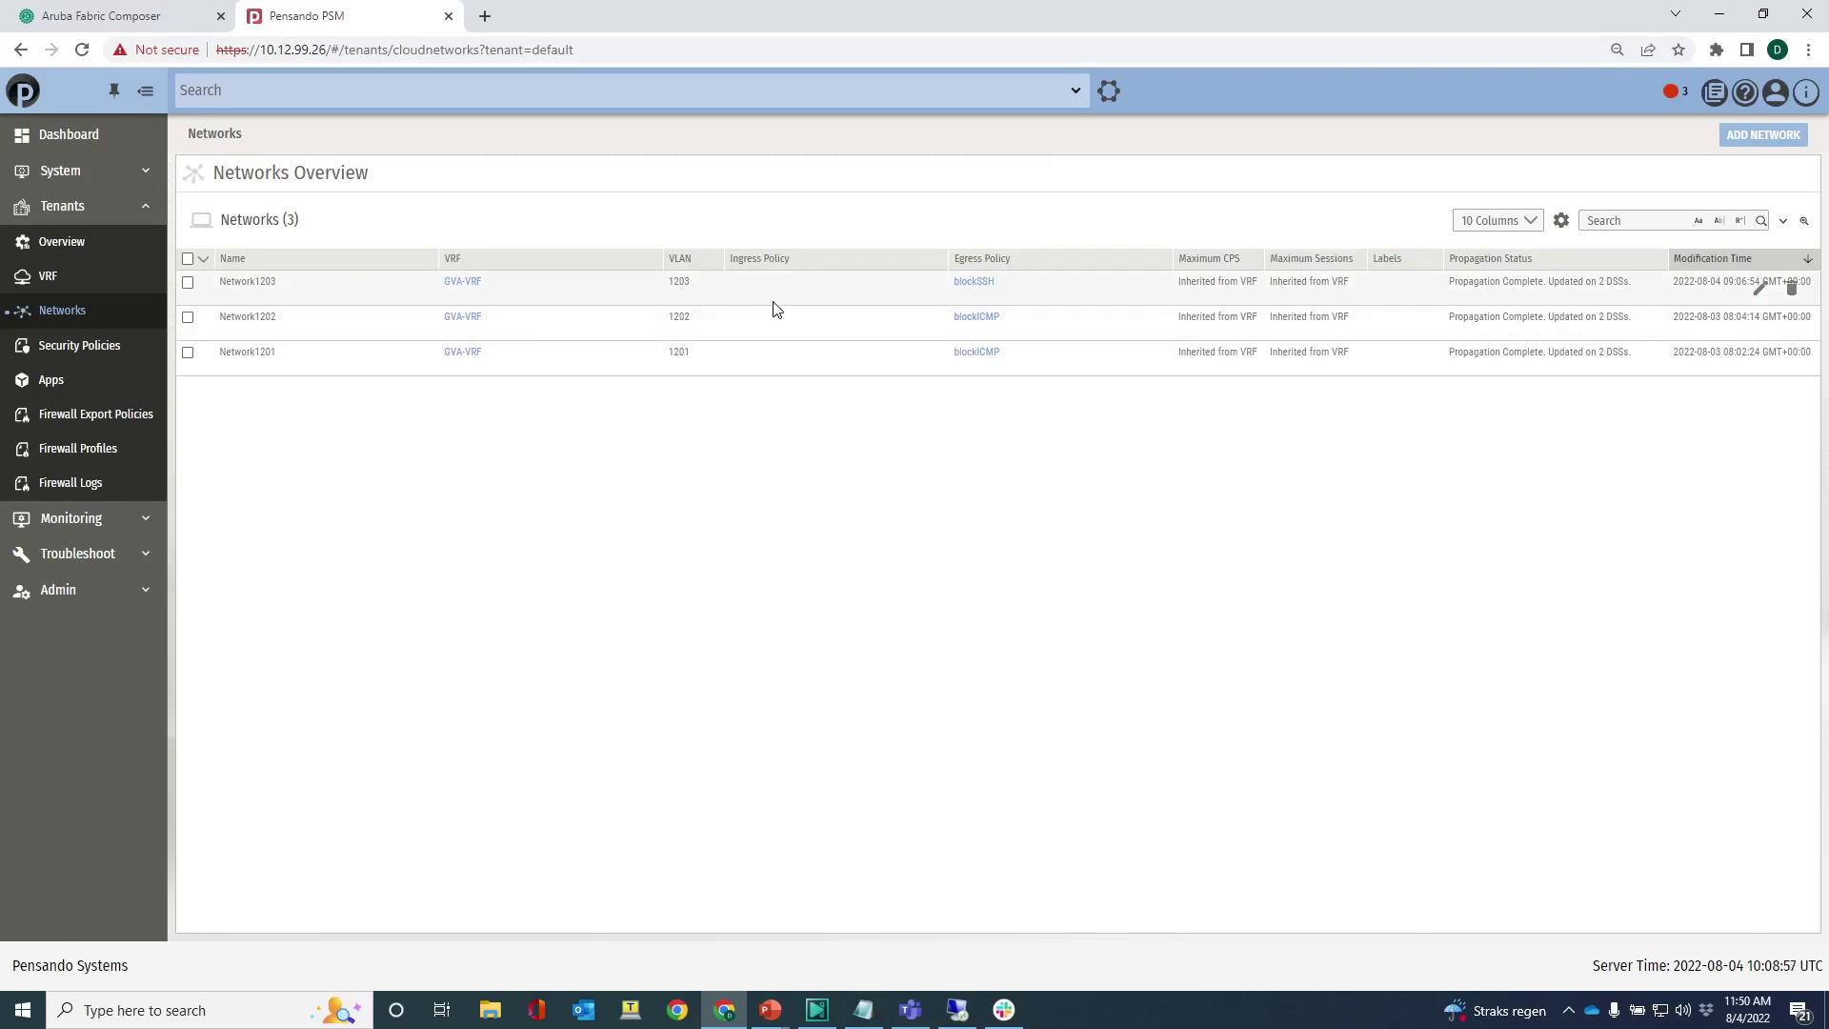
Step: Set Network1203's ingress security policy to blockSSH and save, accepting the VLAN warning
click(1758, 291)
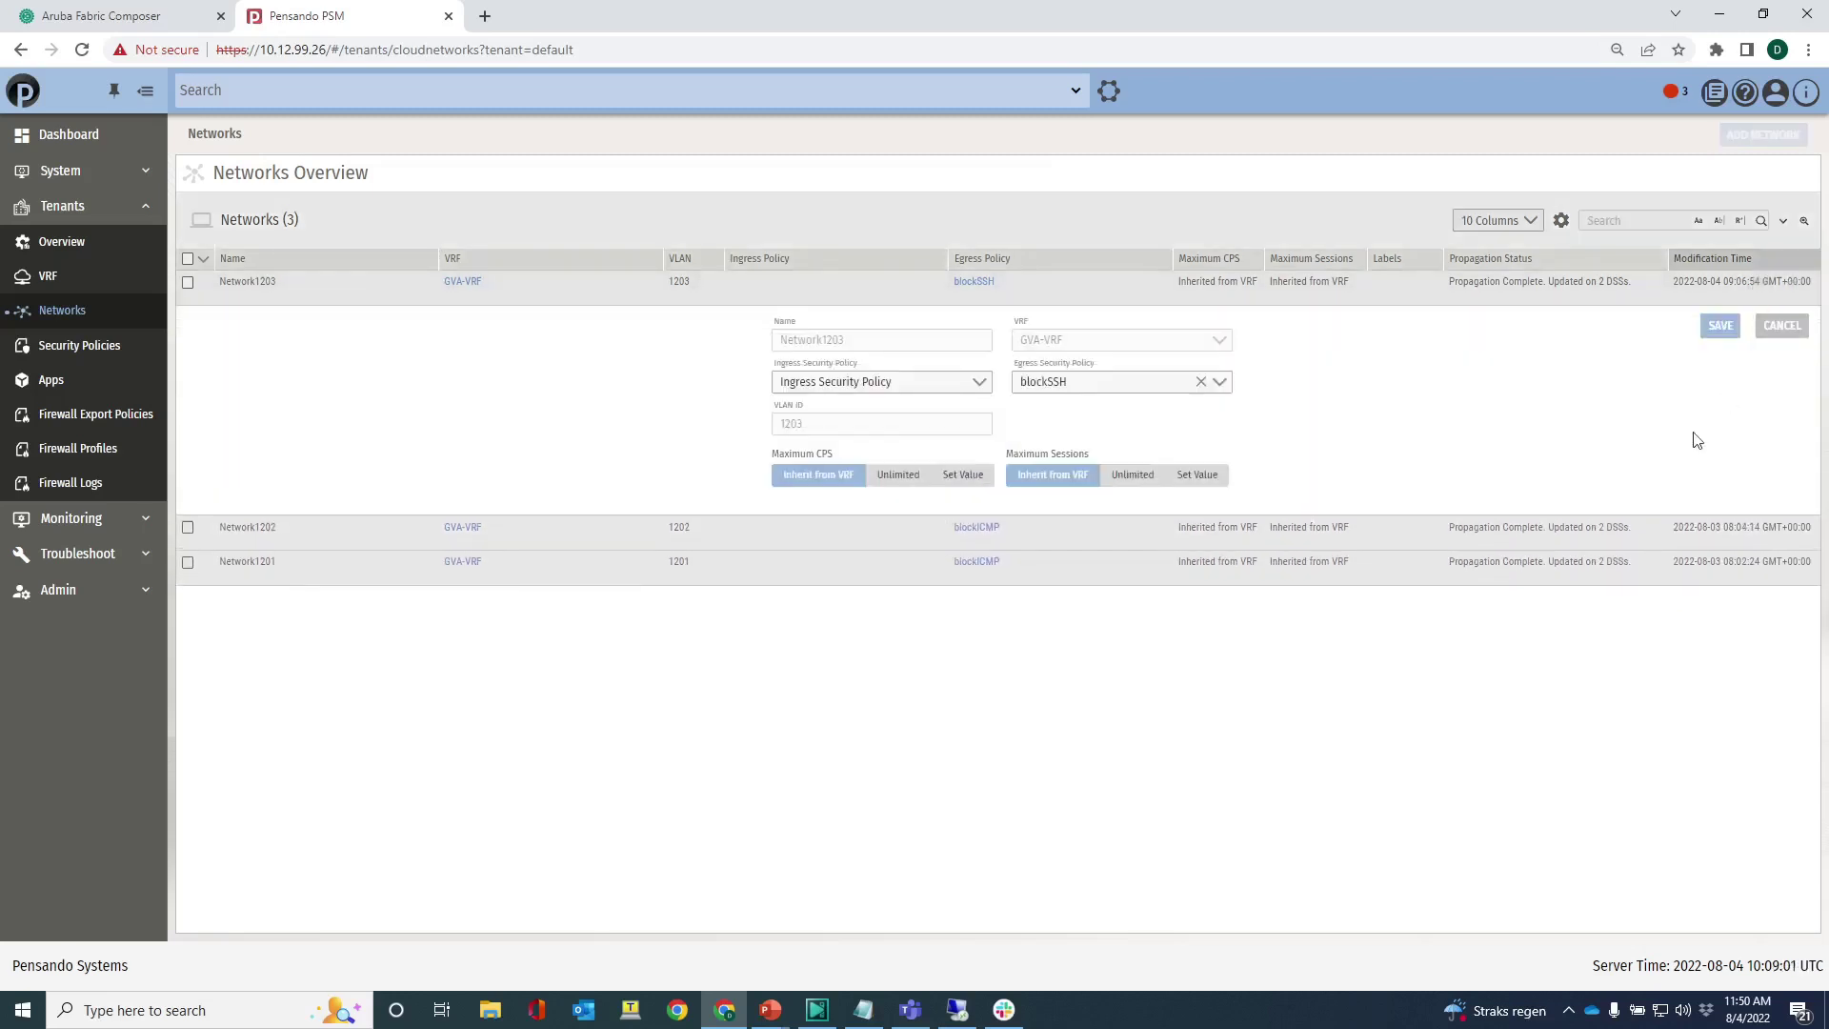
click(977, 384)
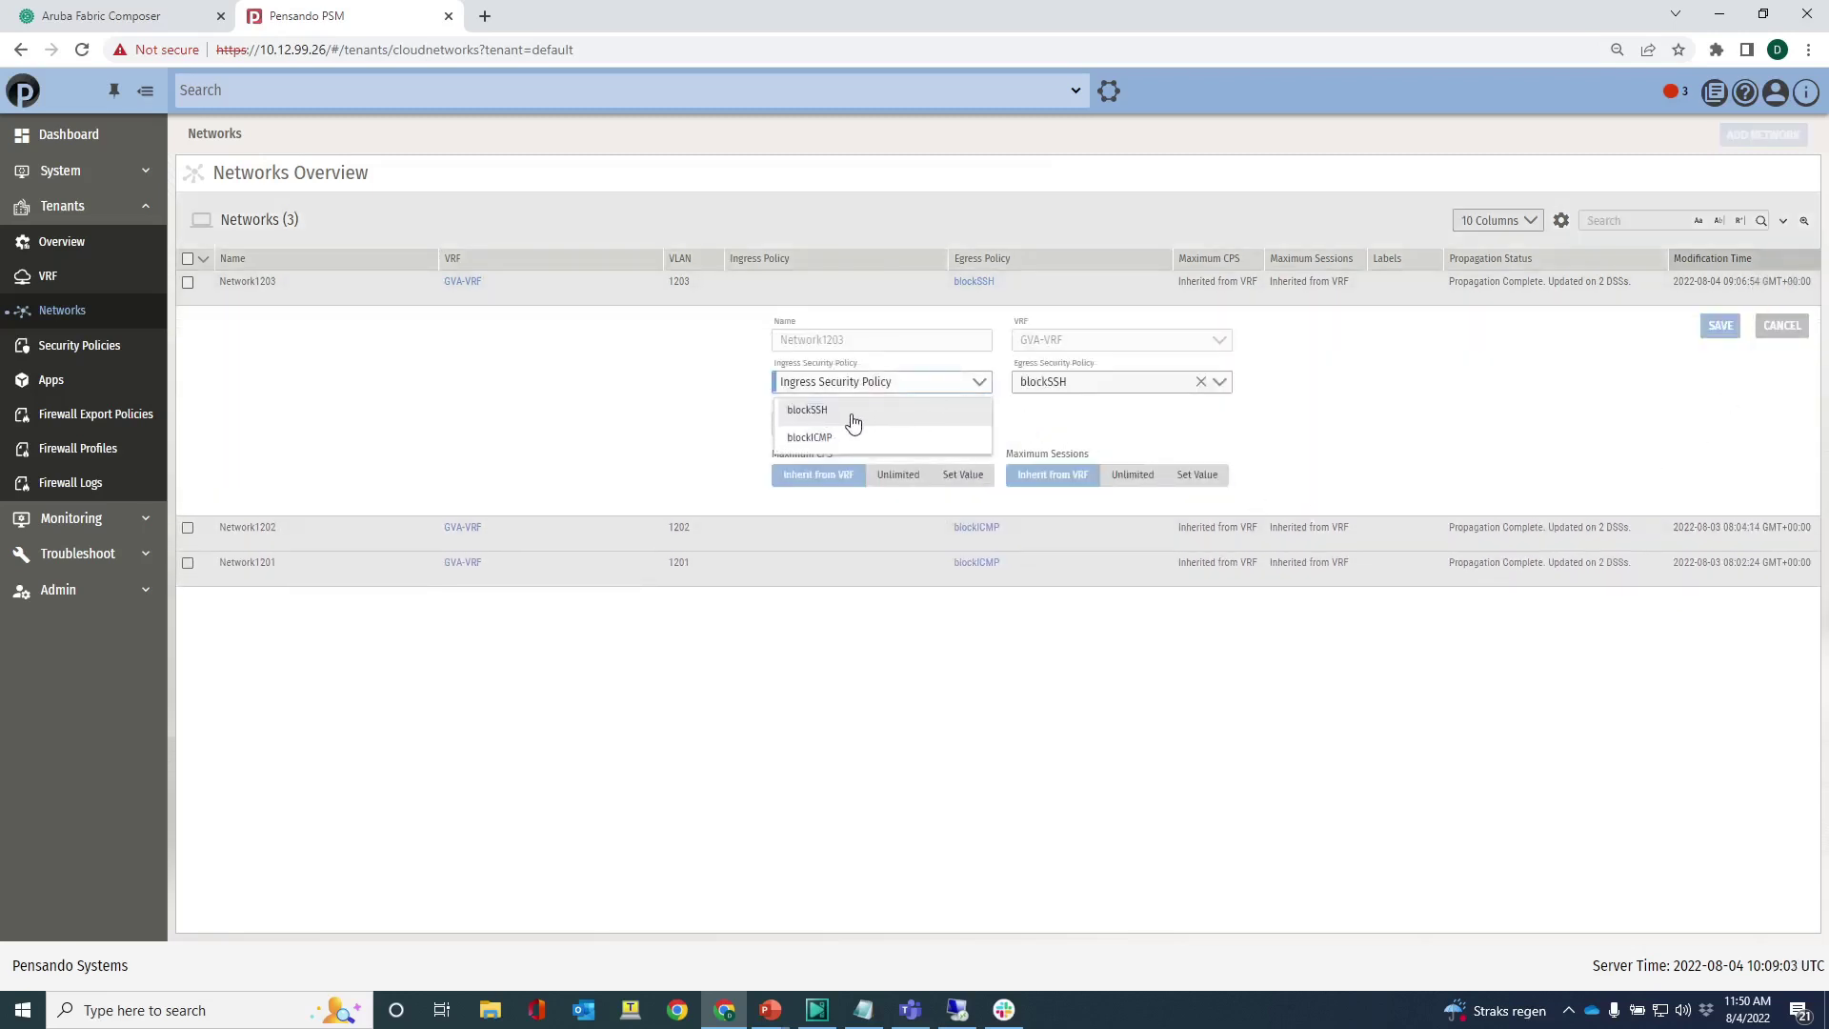
click(839, 420)
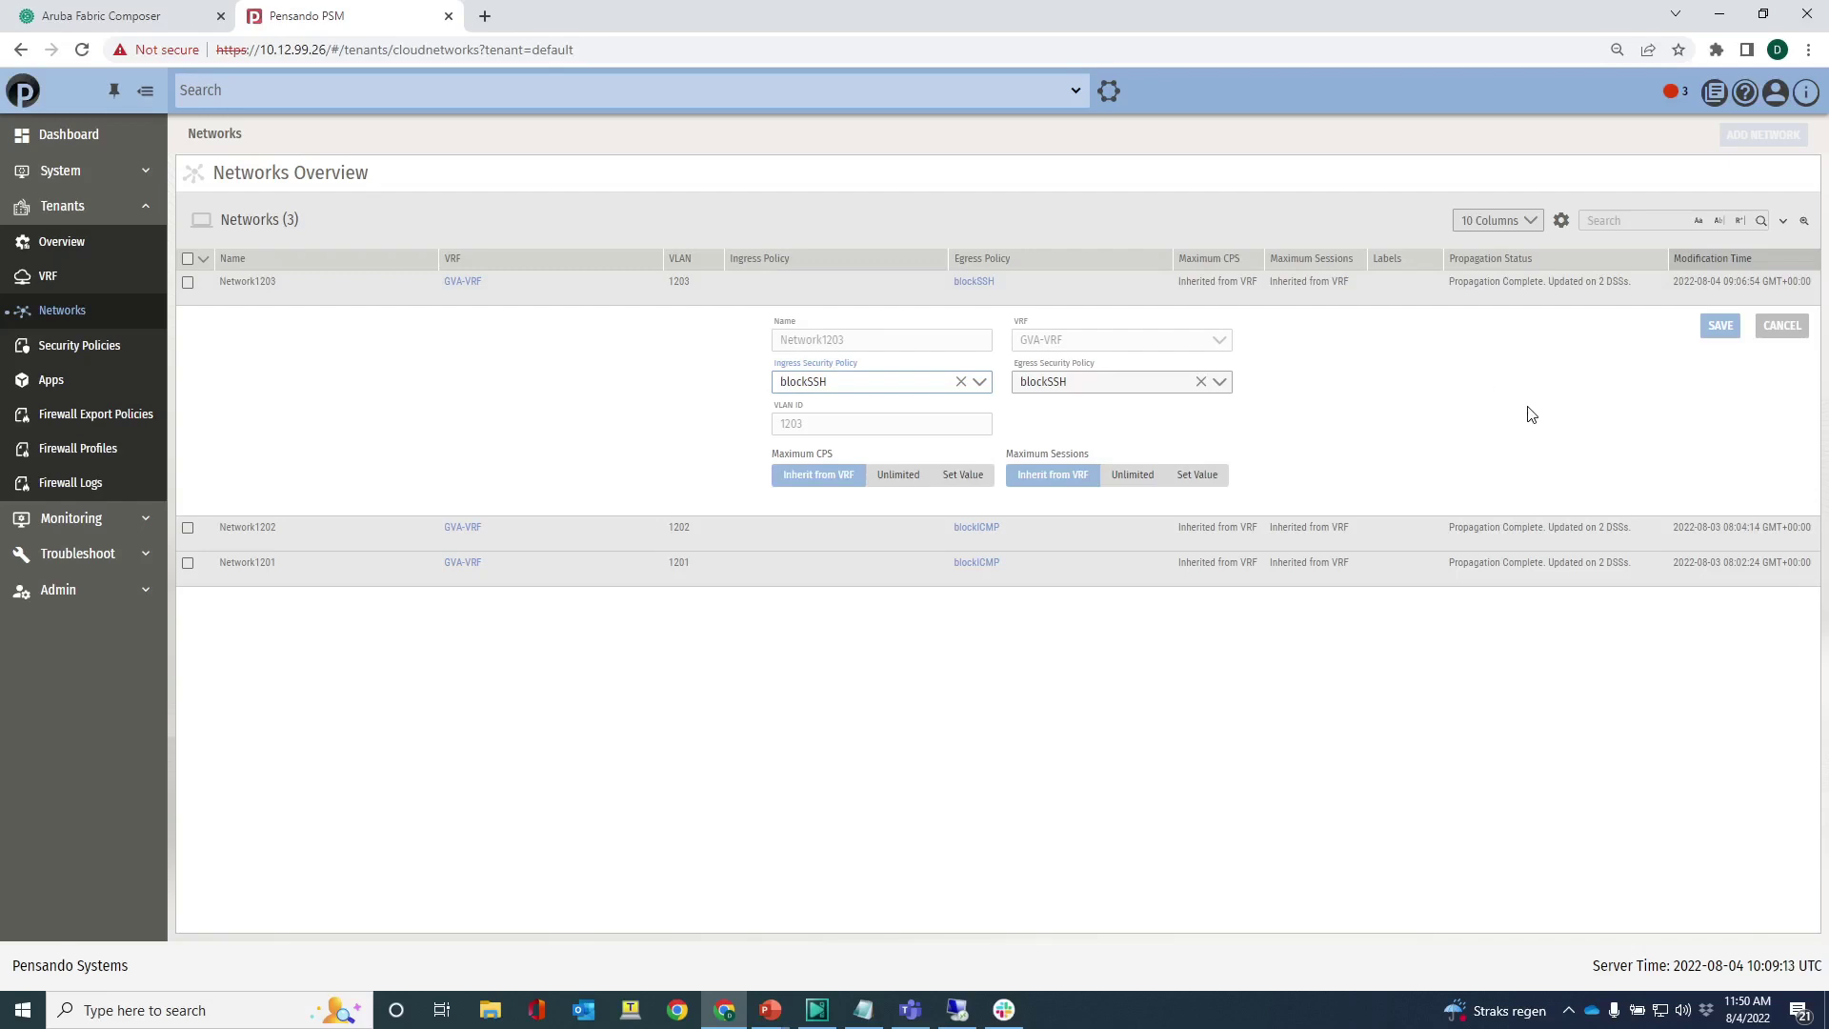
click(1725, 331)
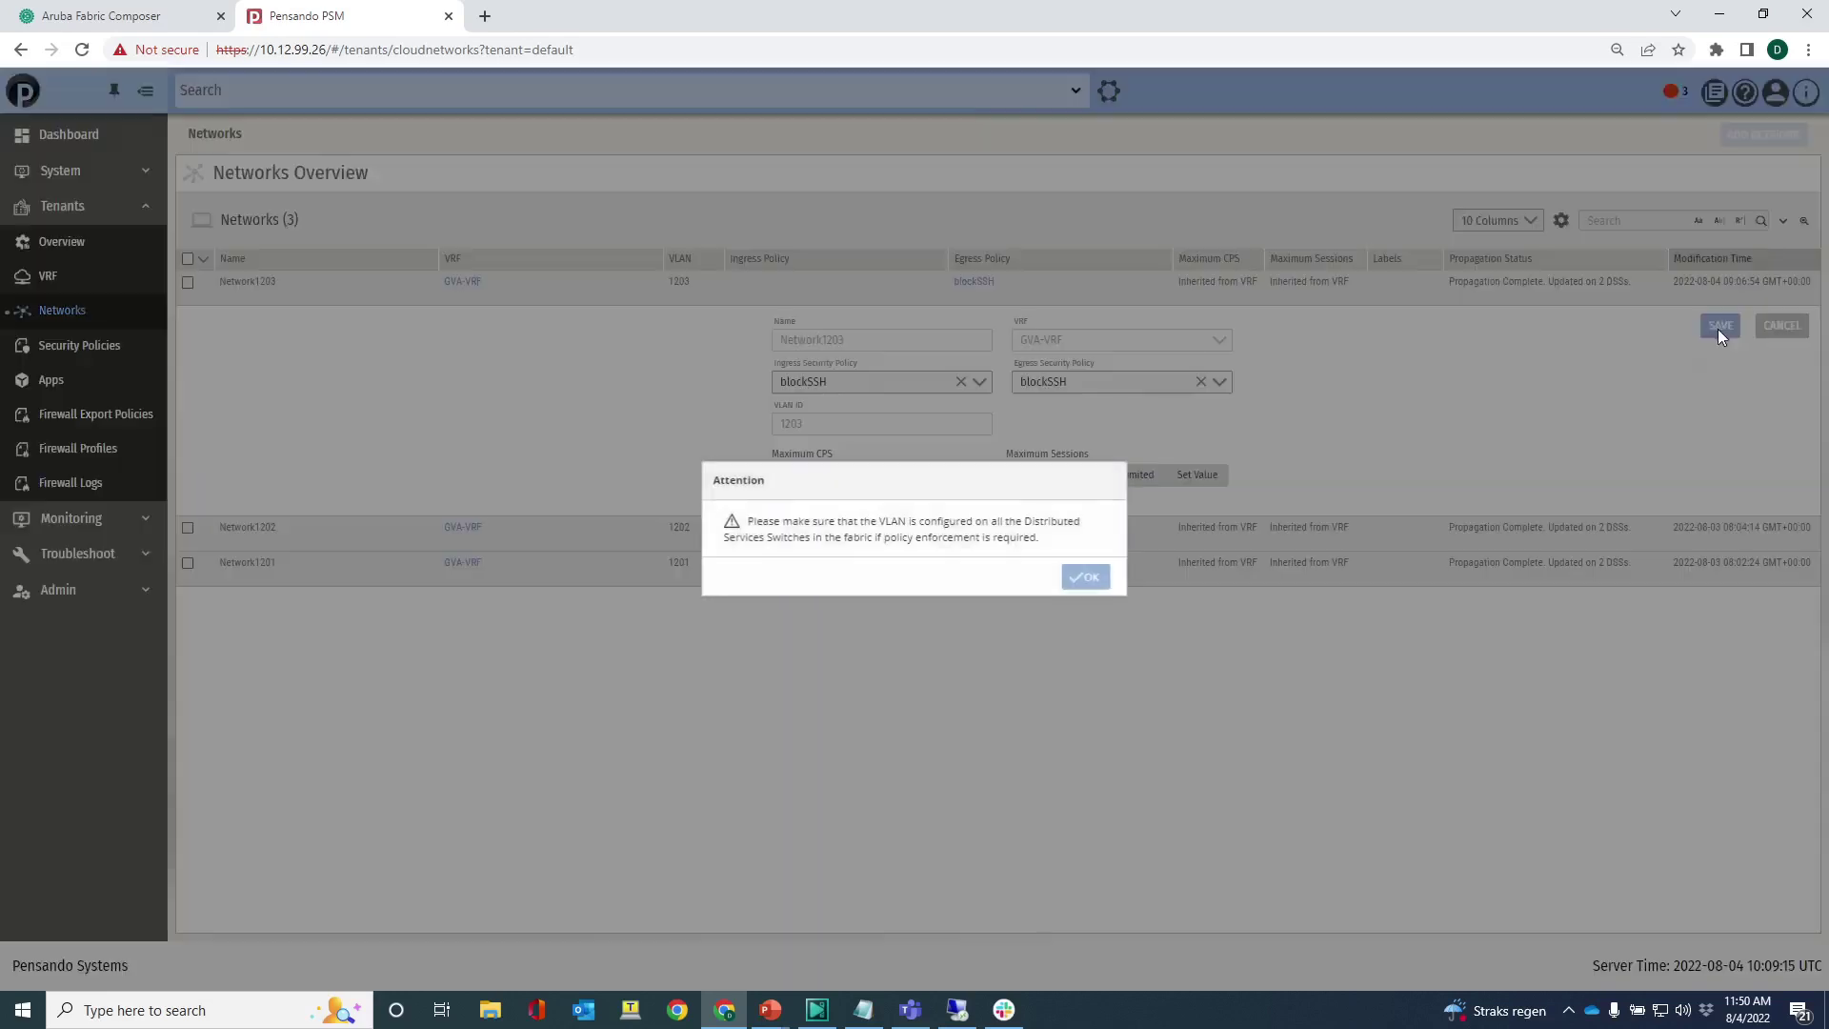
click(1087, 577)
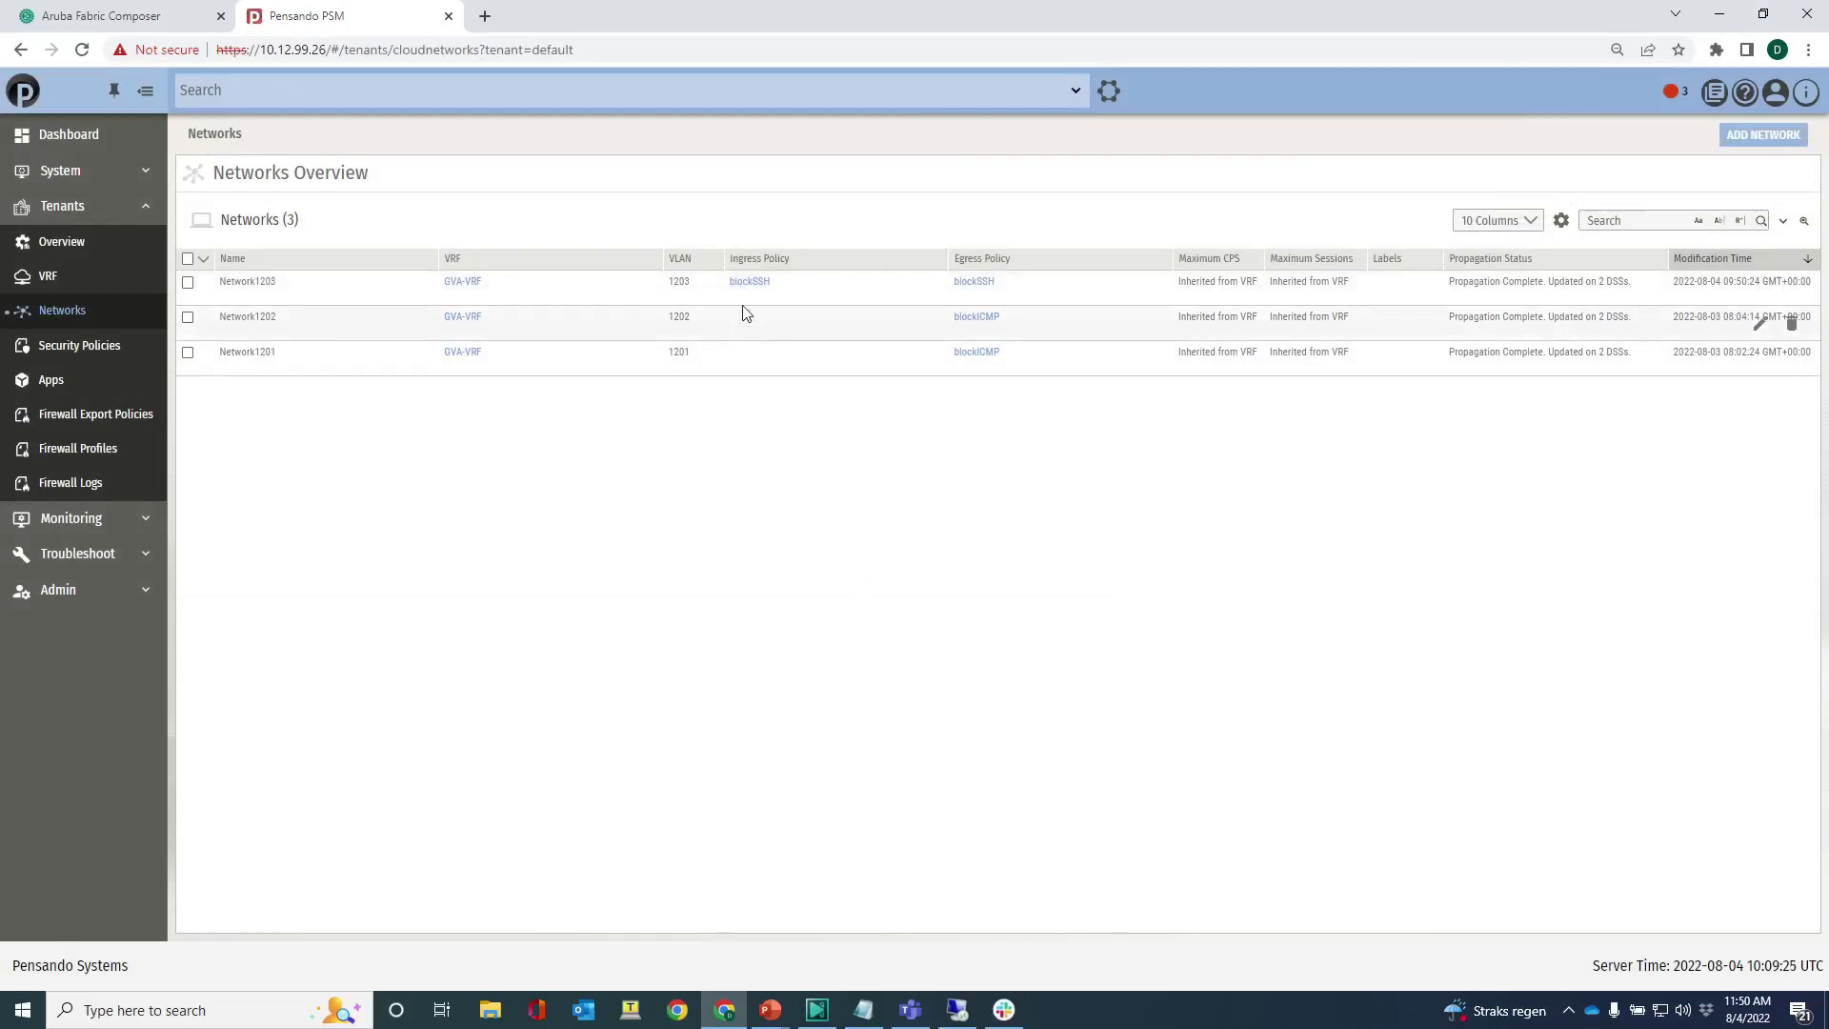
Step: In the VM console, log out of the SSH session to 10.6.203.104
click(957, 1010)
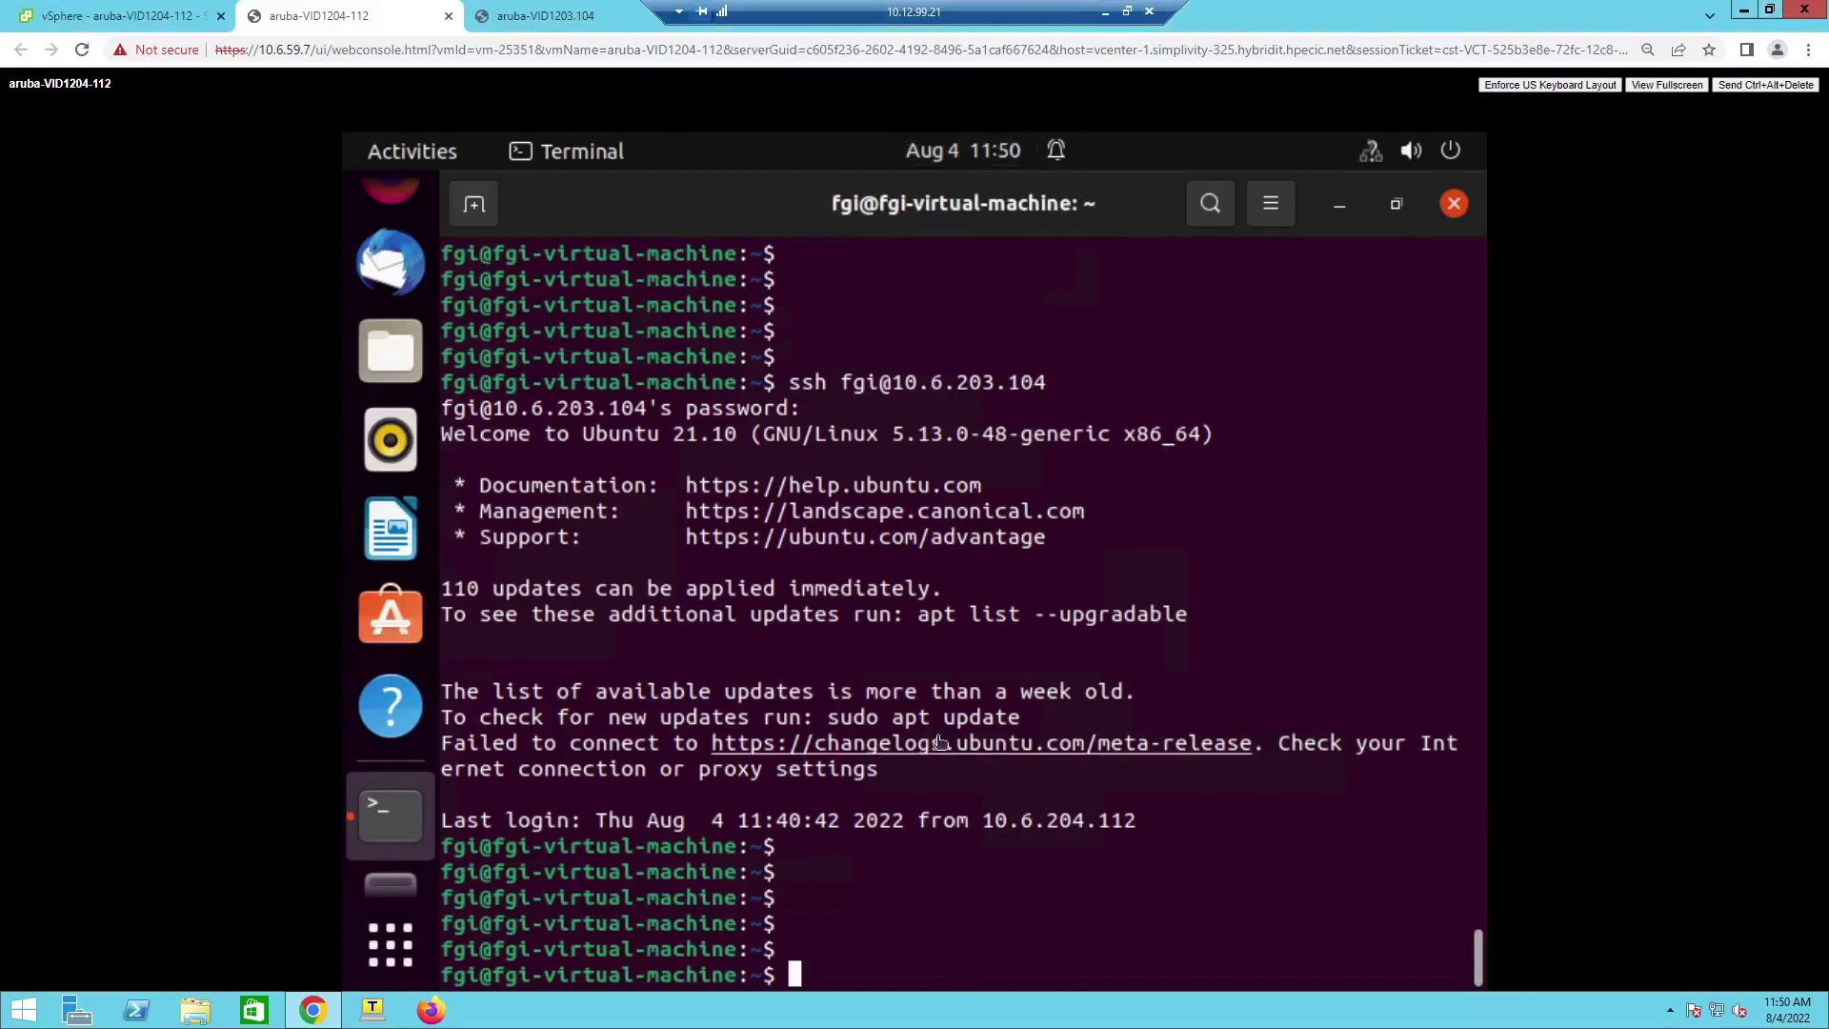
key(Return)
key(Return)
key(Return)
key(Return)
key(Return)
key(Return)
key(Return)
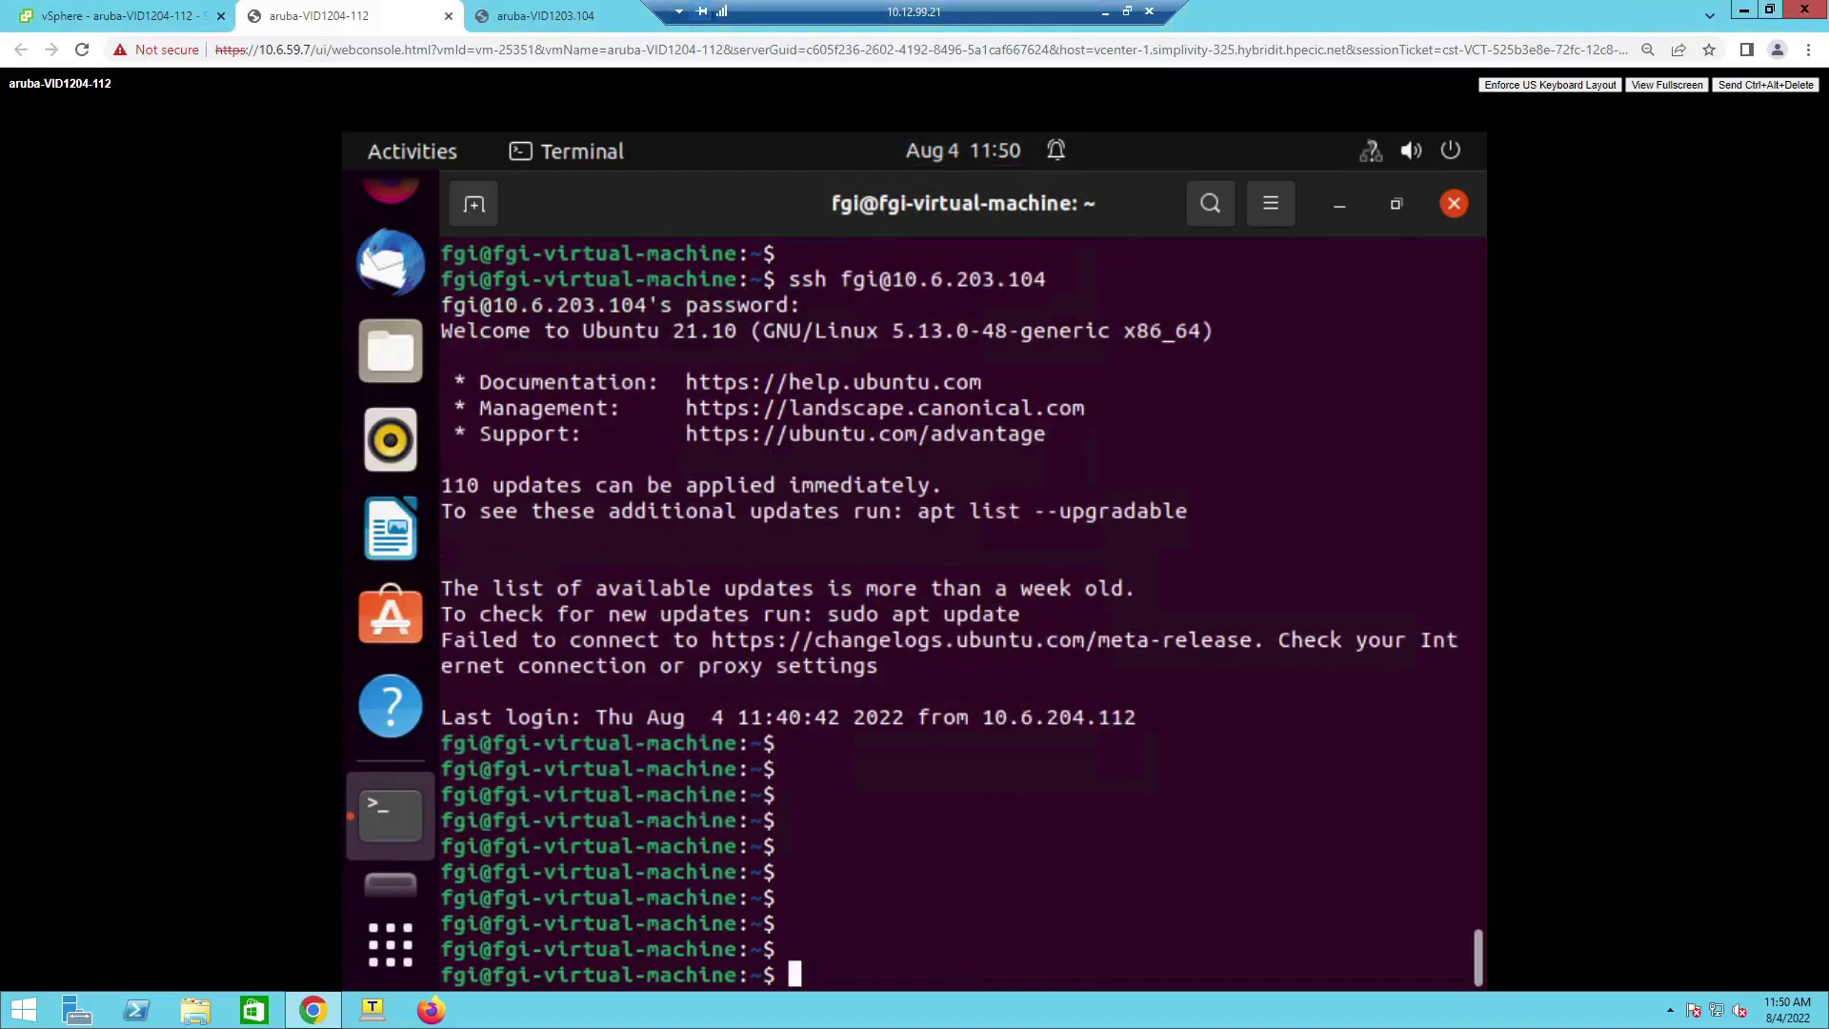
text(exit)
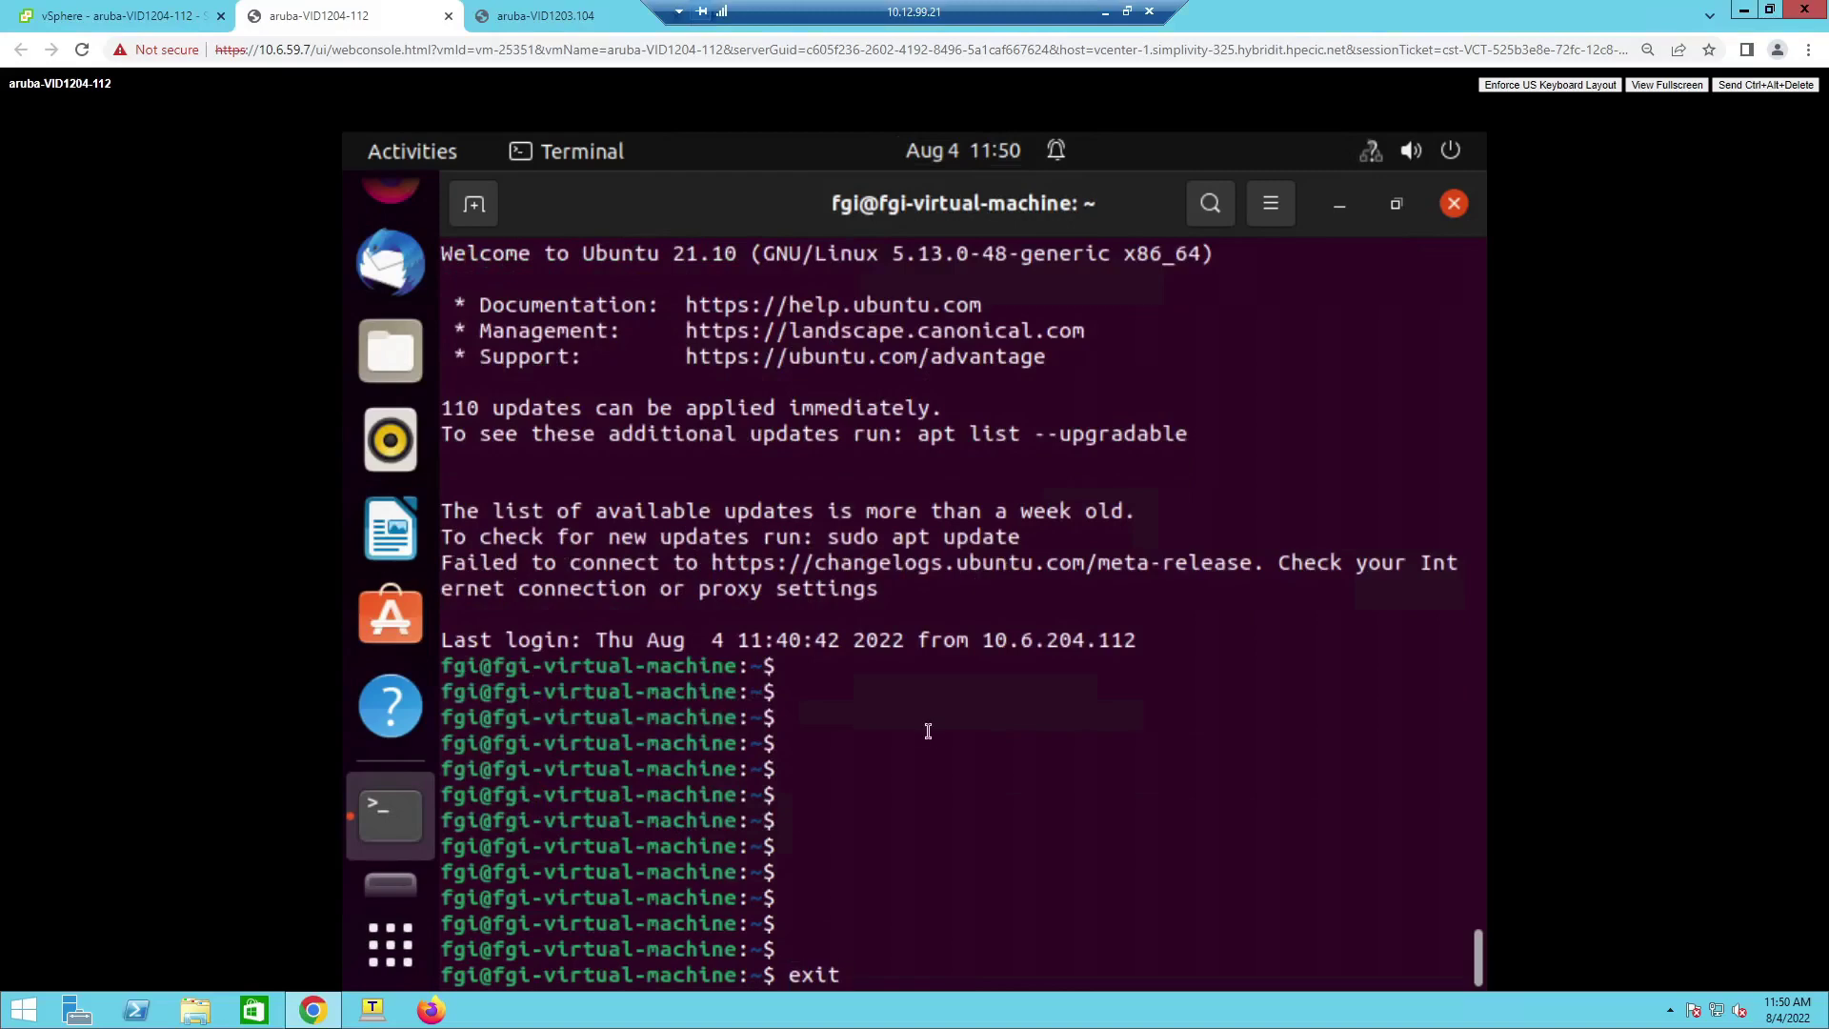
key(Return)
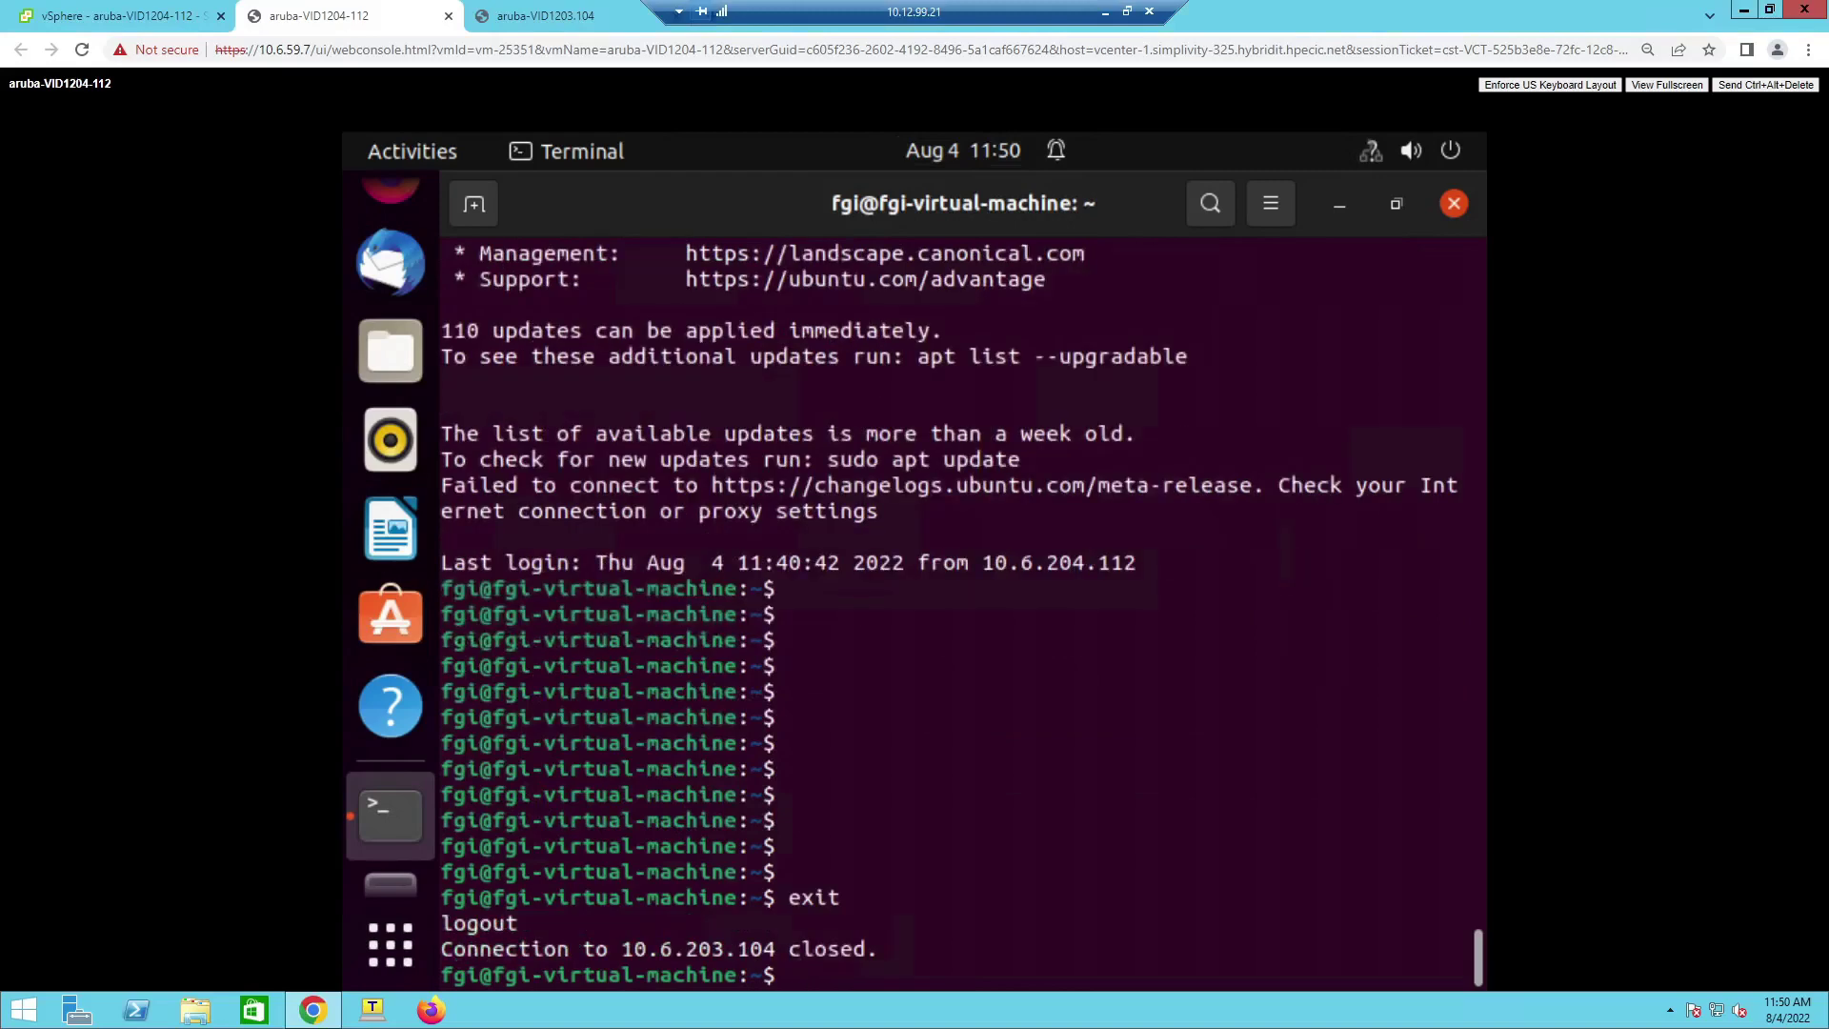
key(Return)
key(Return)
key(Return)
Step: Reconnect over SSH to 10.6.203.104, run ip add to list its addresses, then exit
key(Return)
key(Up)
key(Up)
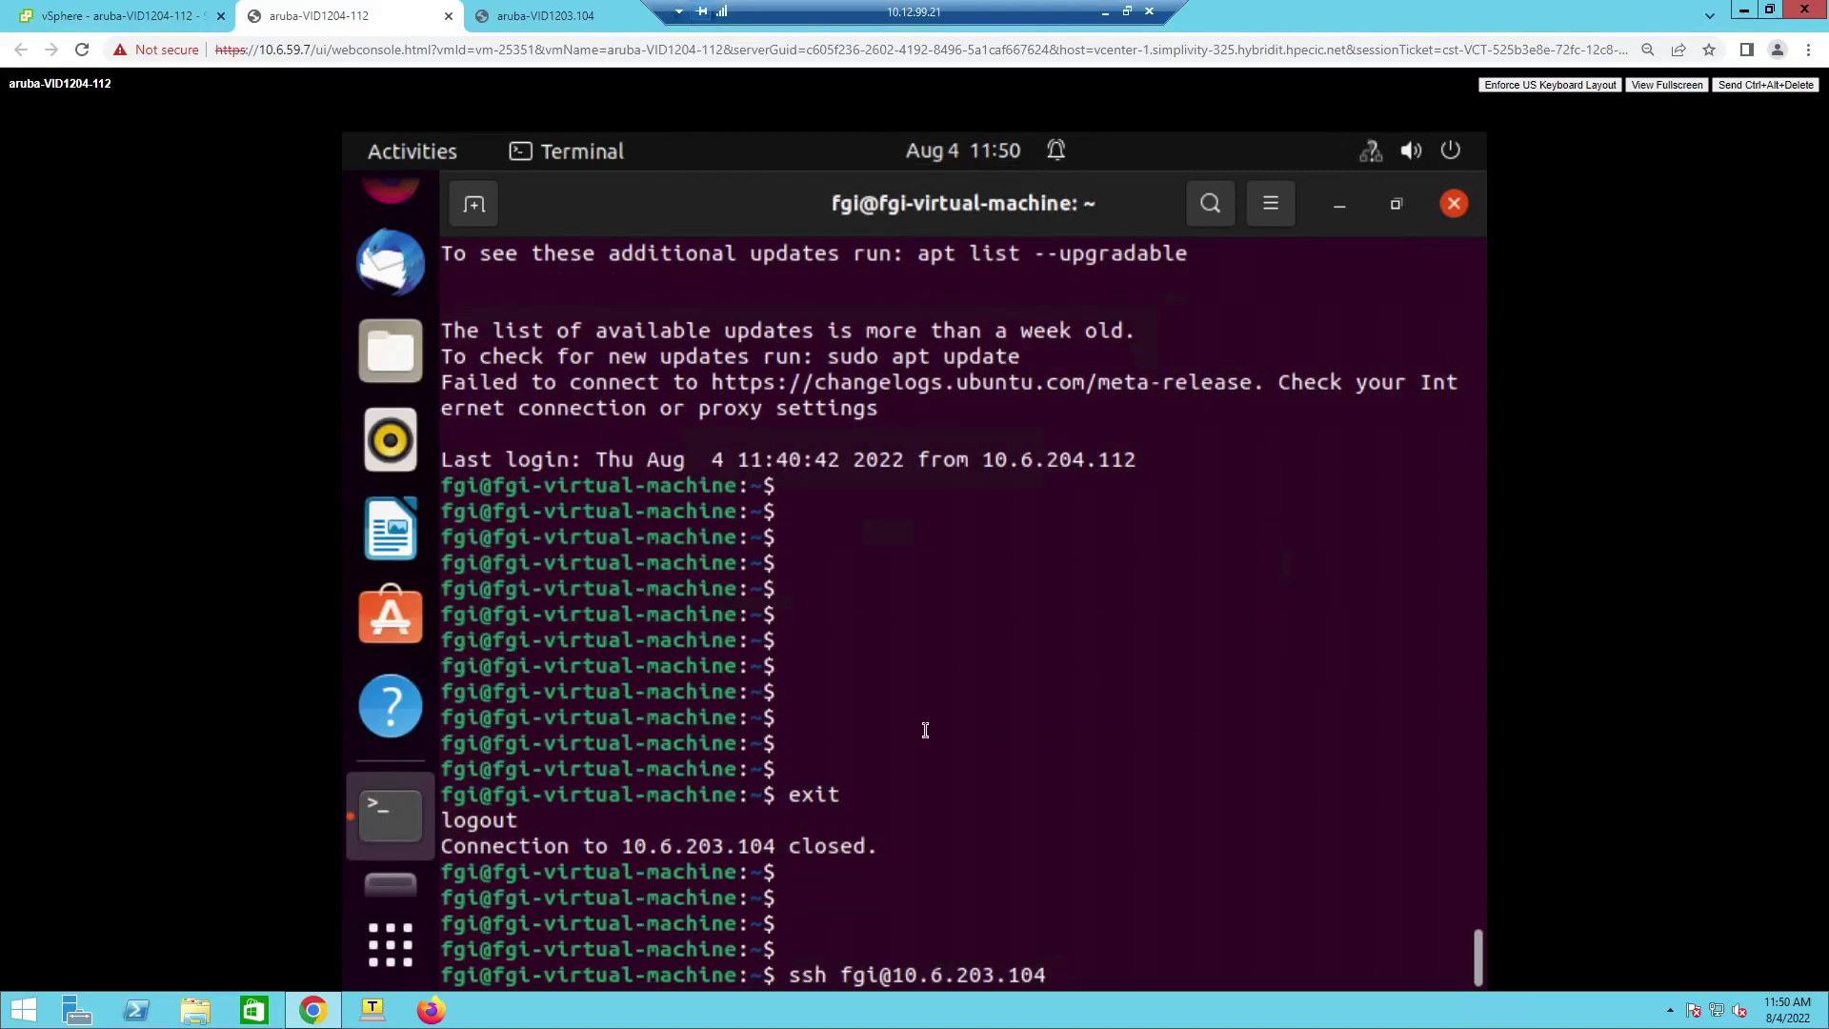
key(Return)
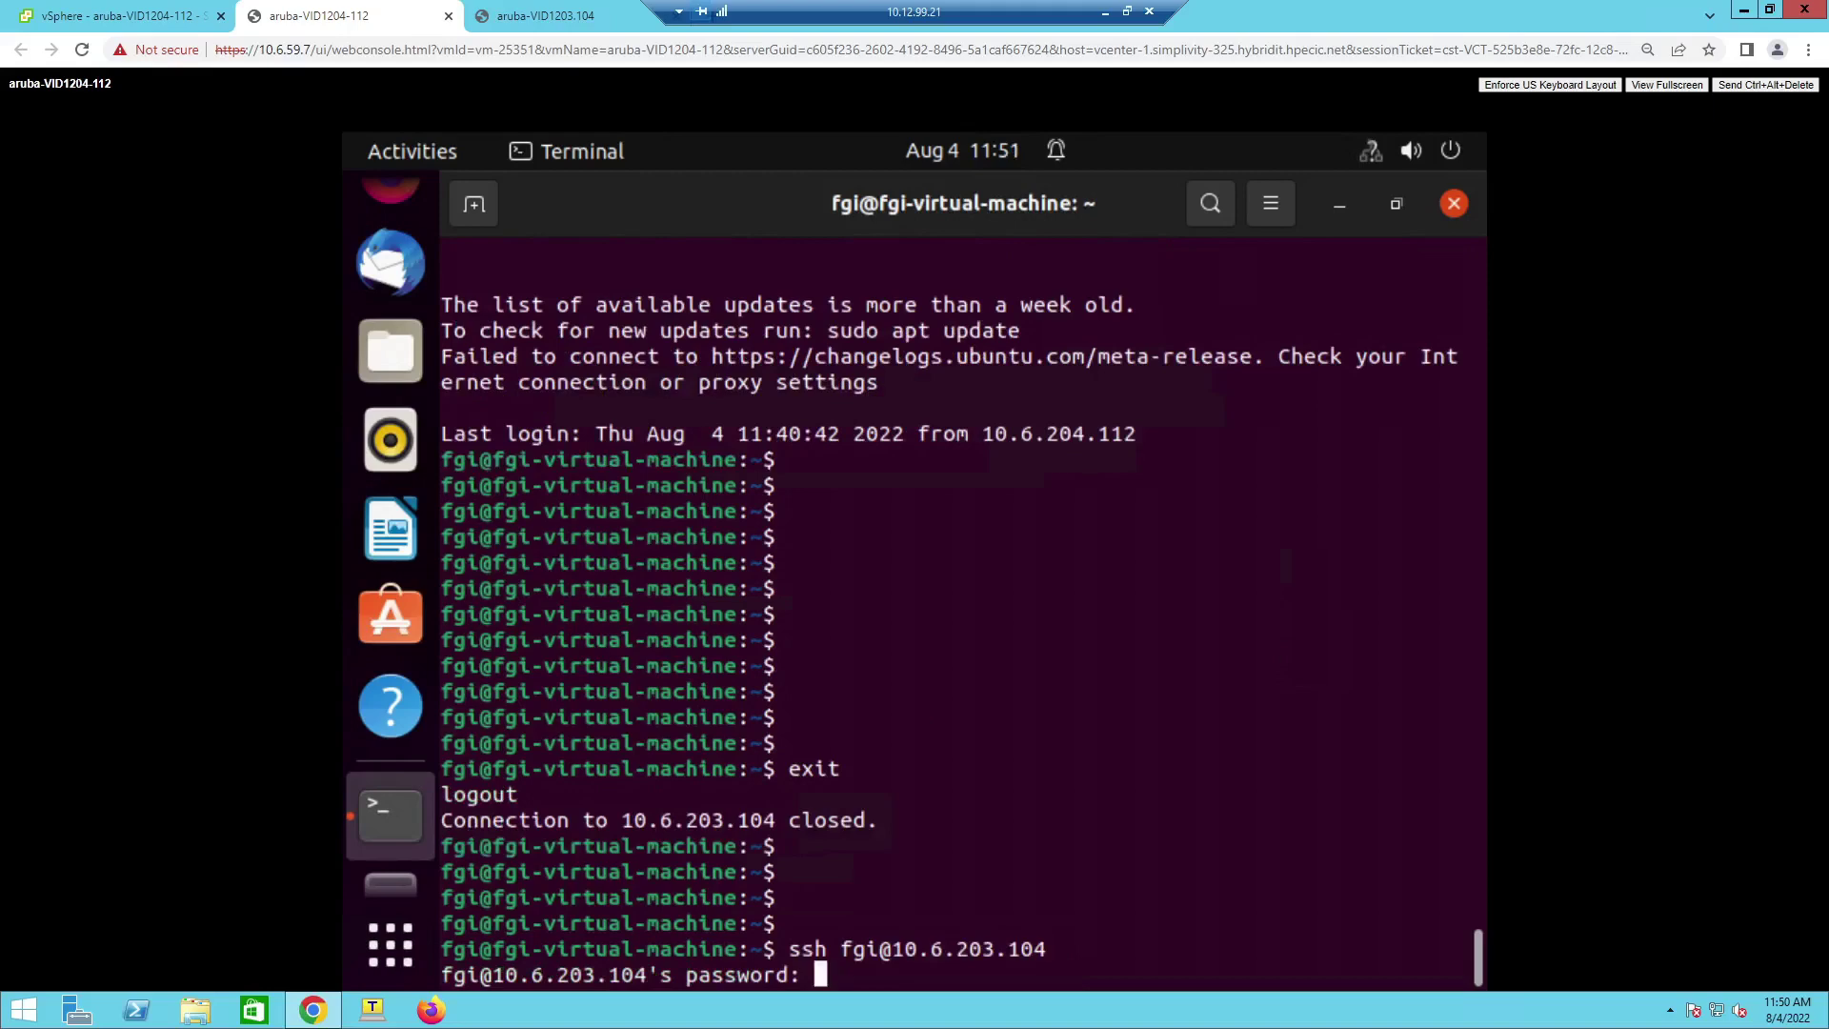
key(Return)
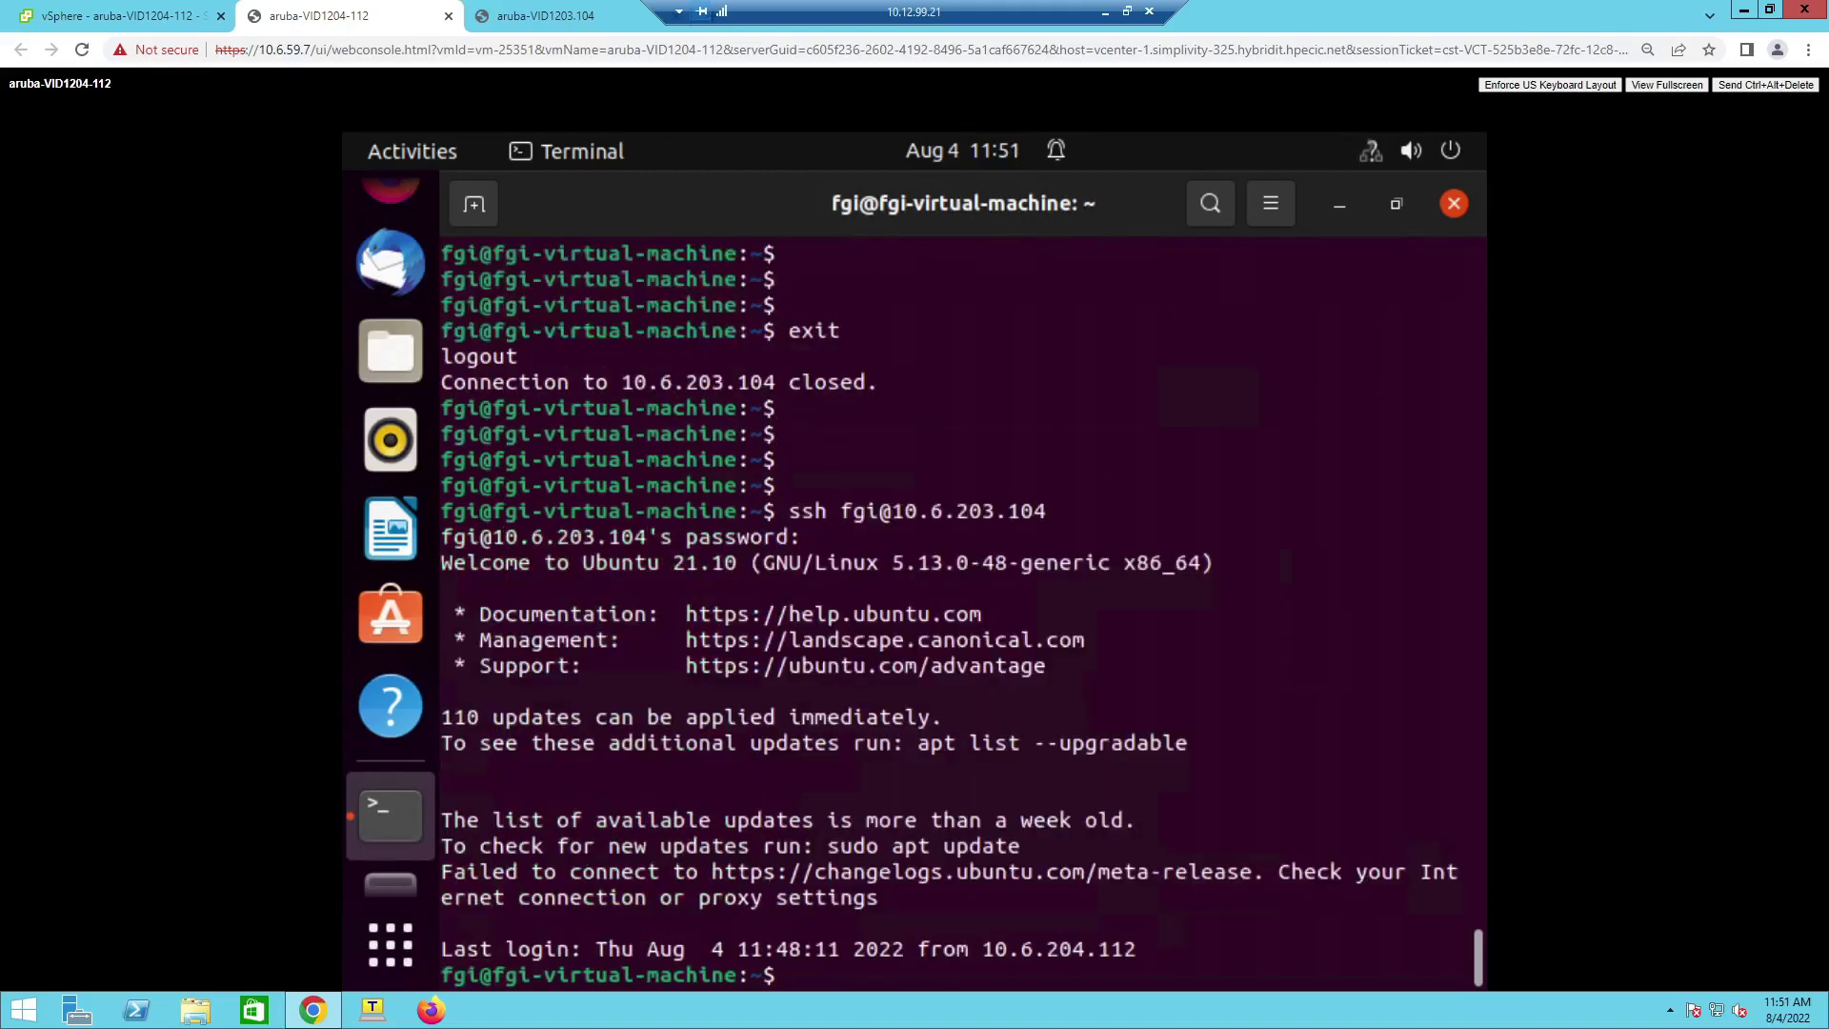
key(Return)
key(Return)
key(Return)
key(Return)
key(Return)
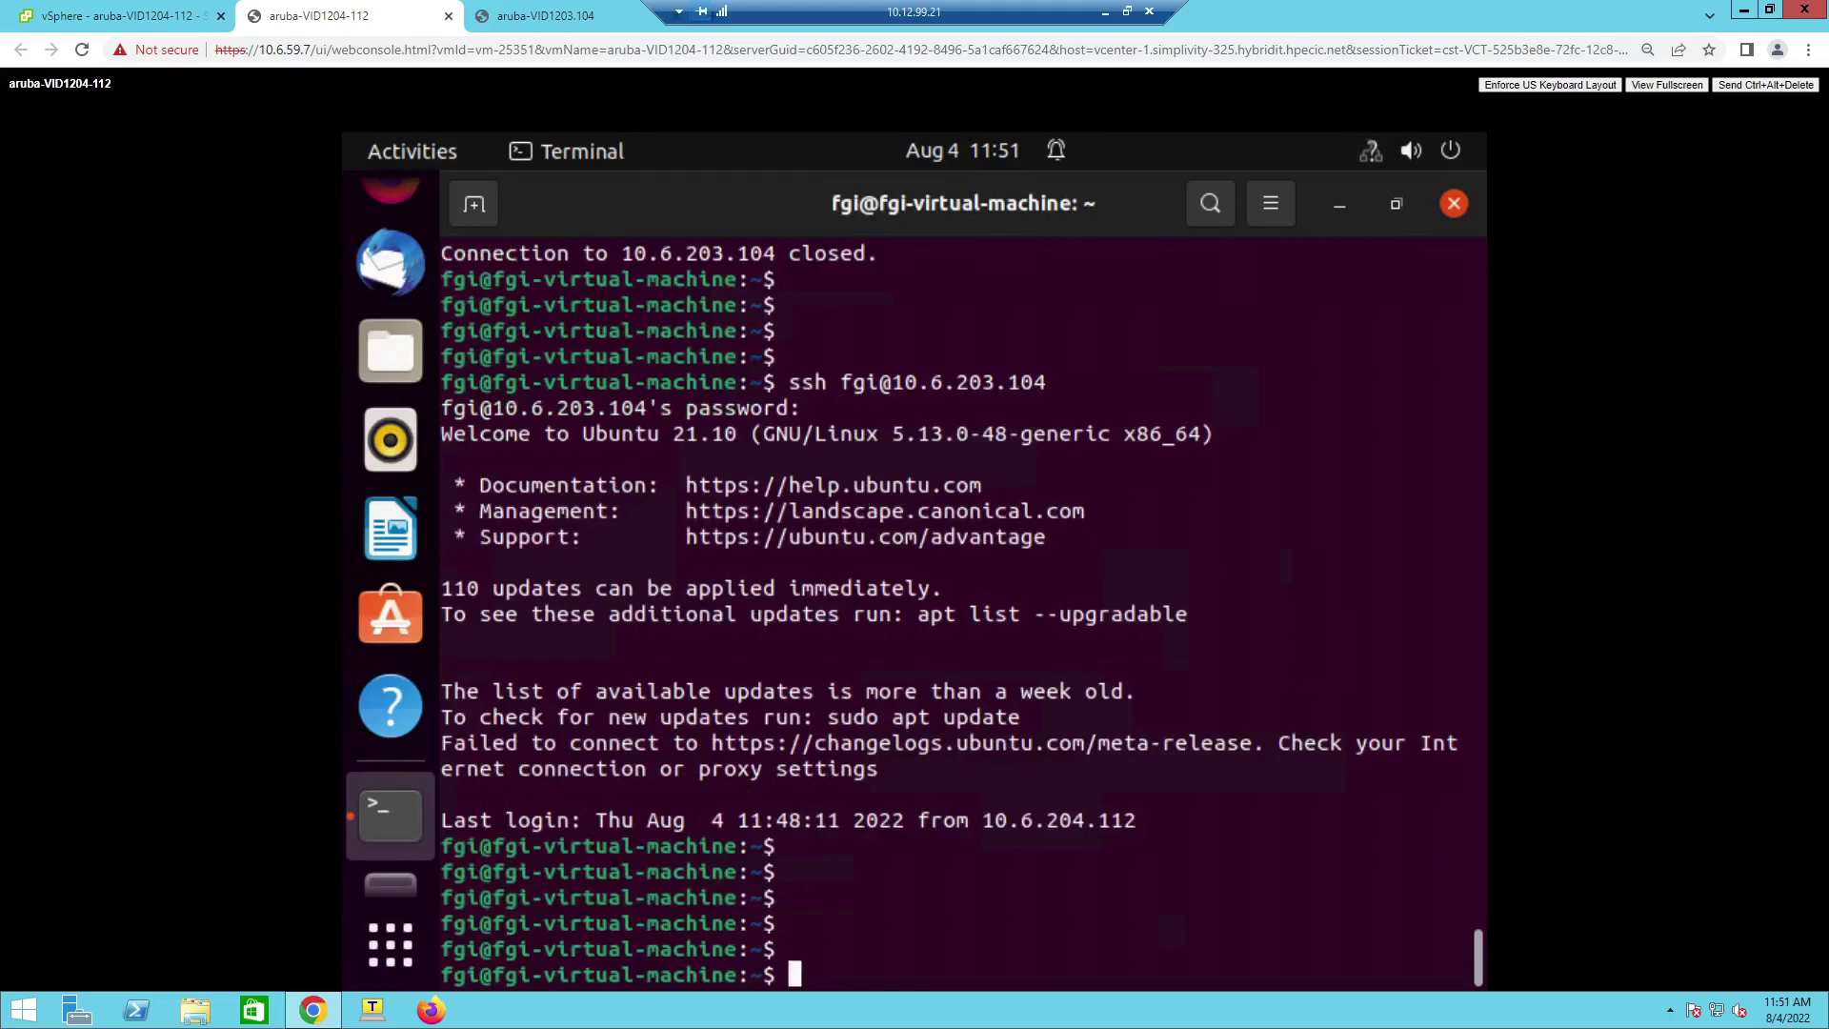
text(ip add)
key(Return)
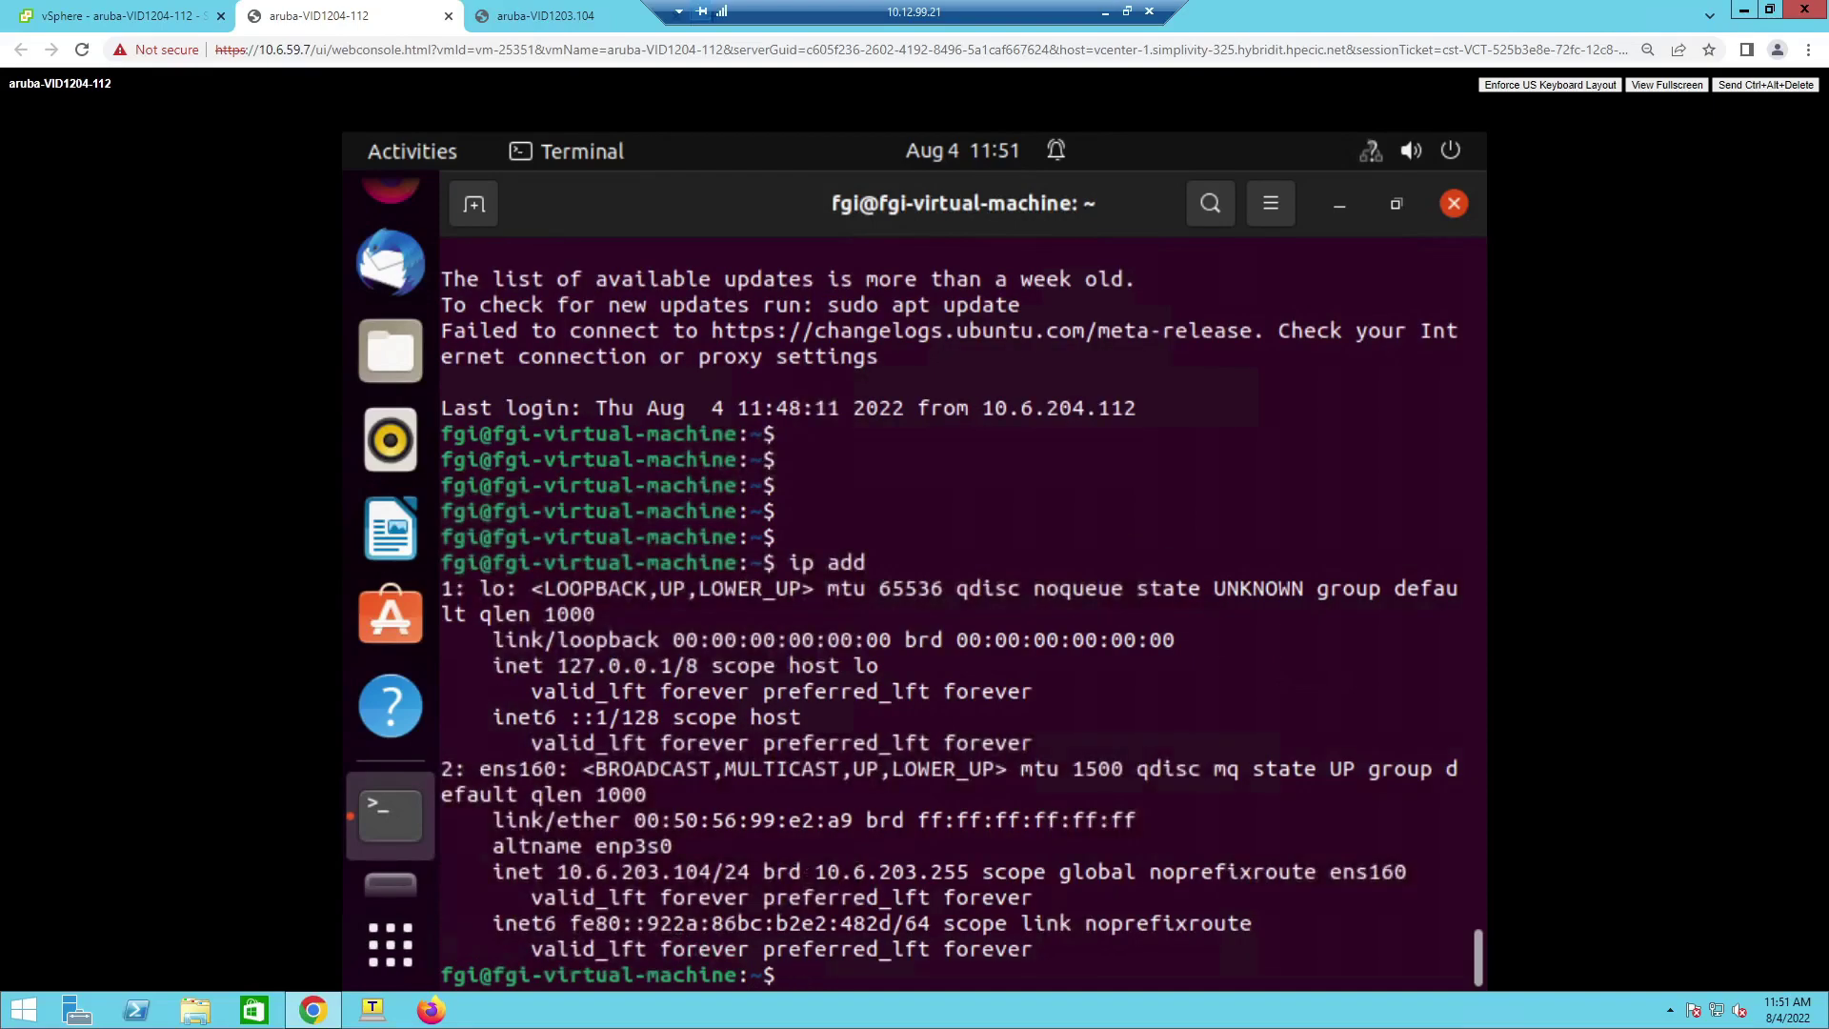
text(exit)
key(Return)
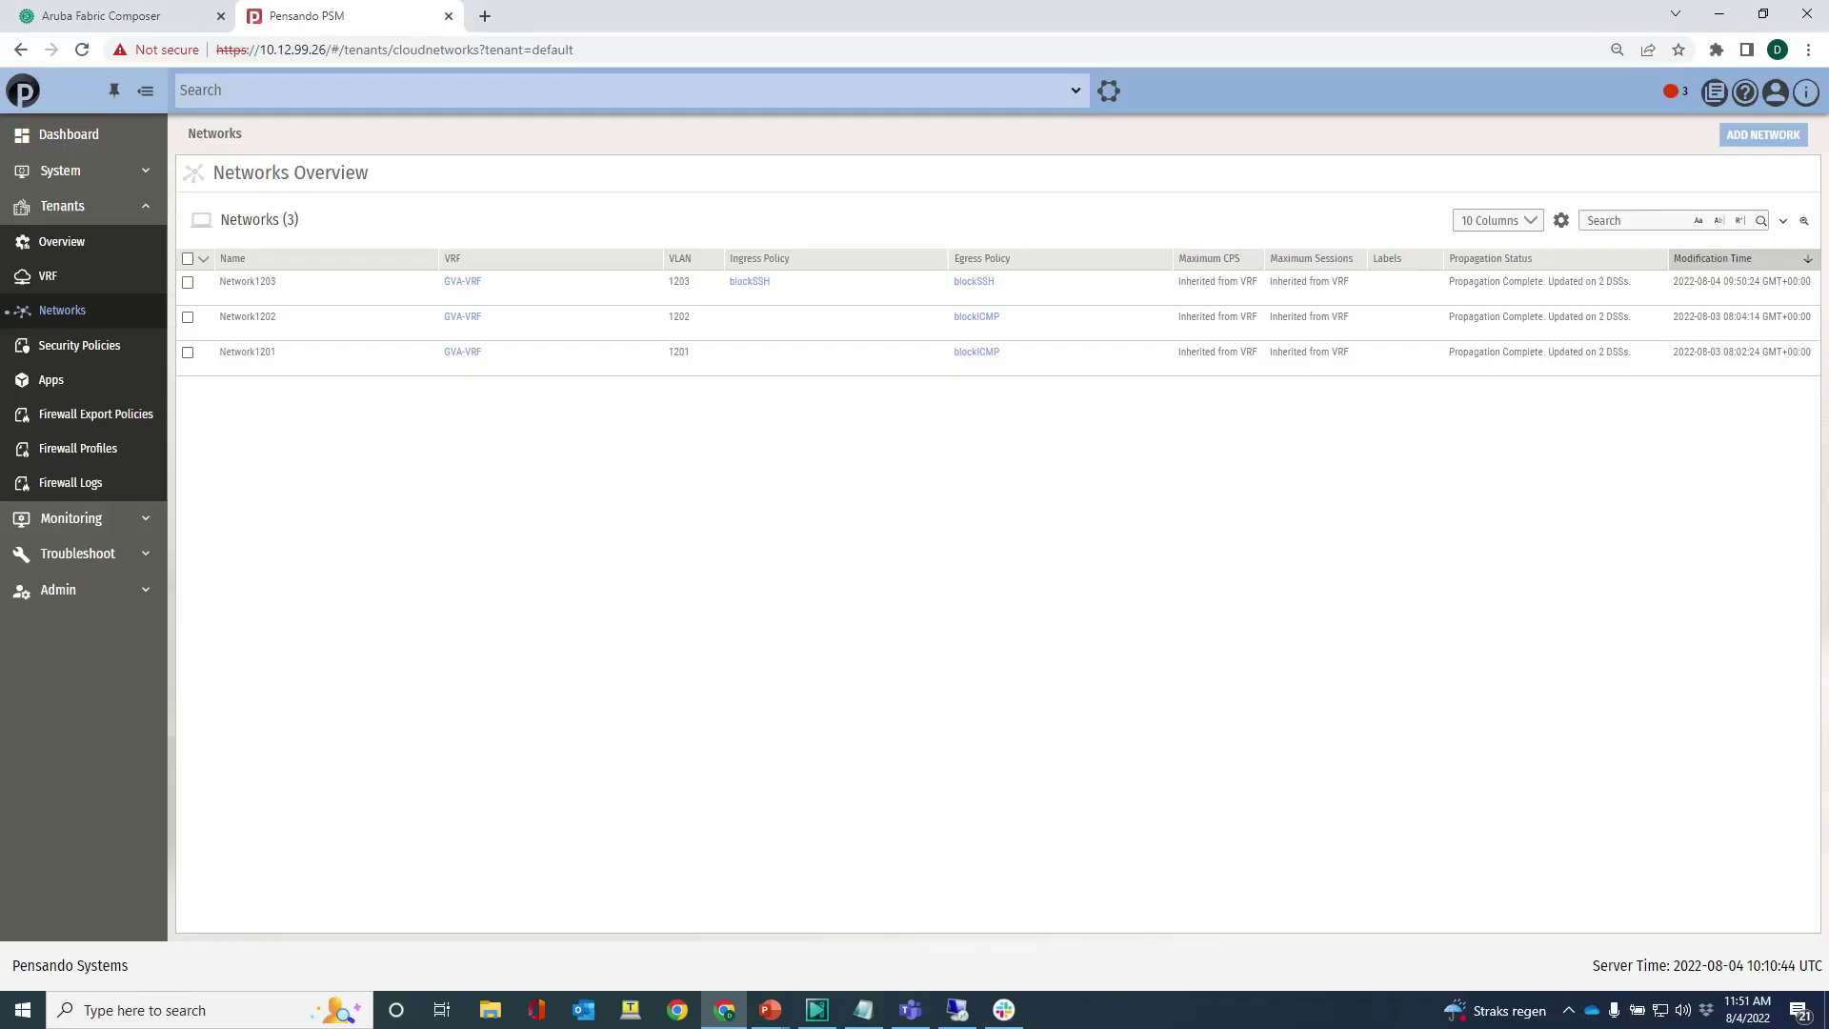
Step: In Fabric Composer, show the Configuration > Policy > Rules list (anytraffic, blockICMP, blockSSH)
click(122, 21)
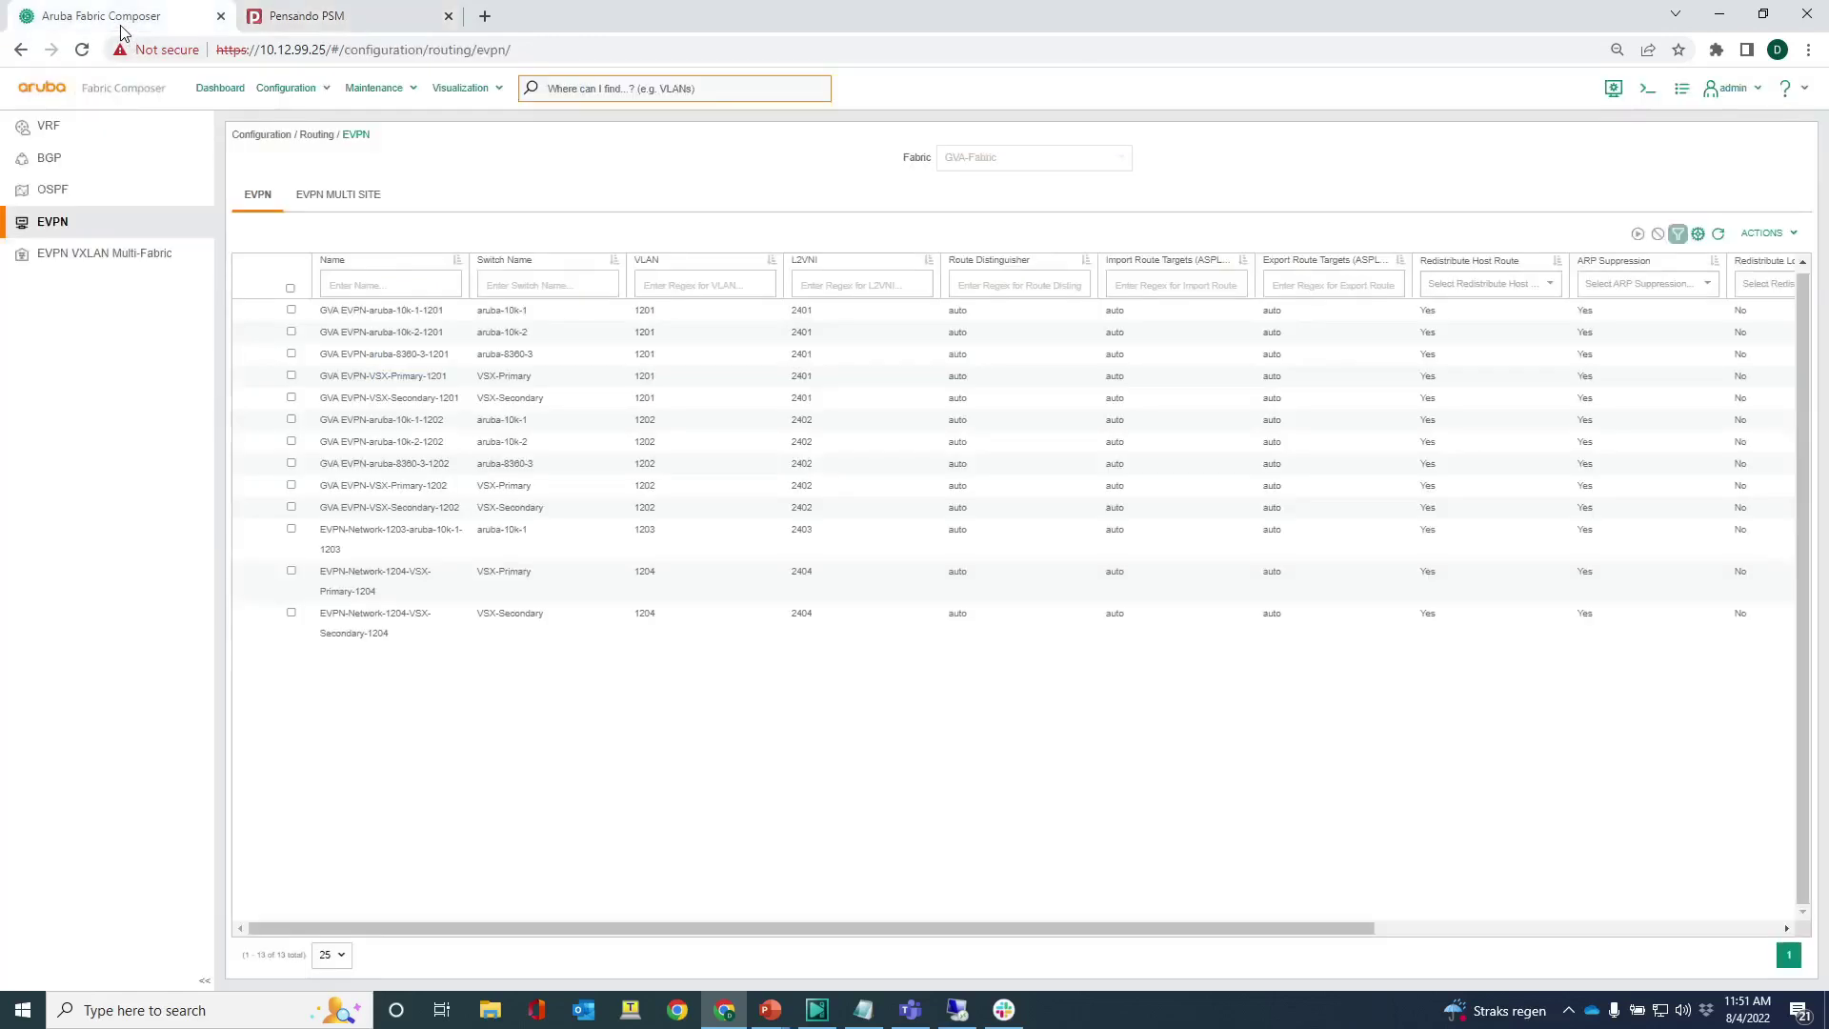
click(281, 92)
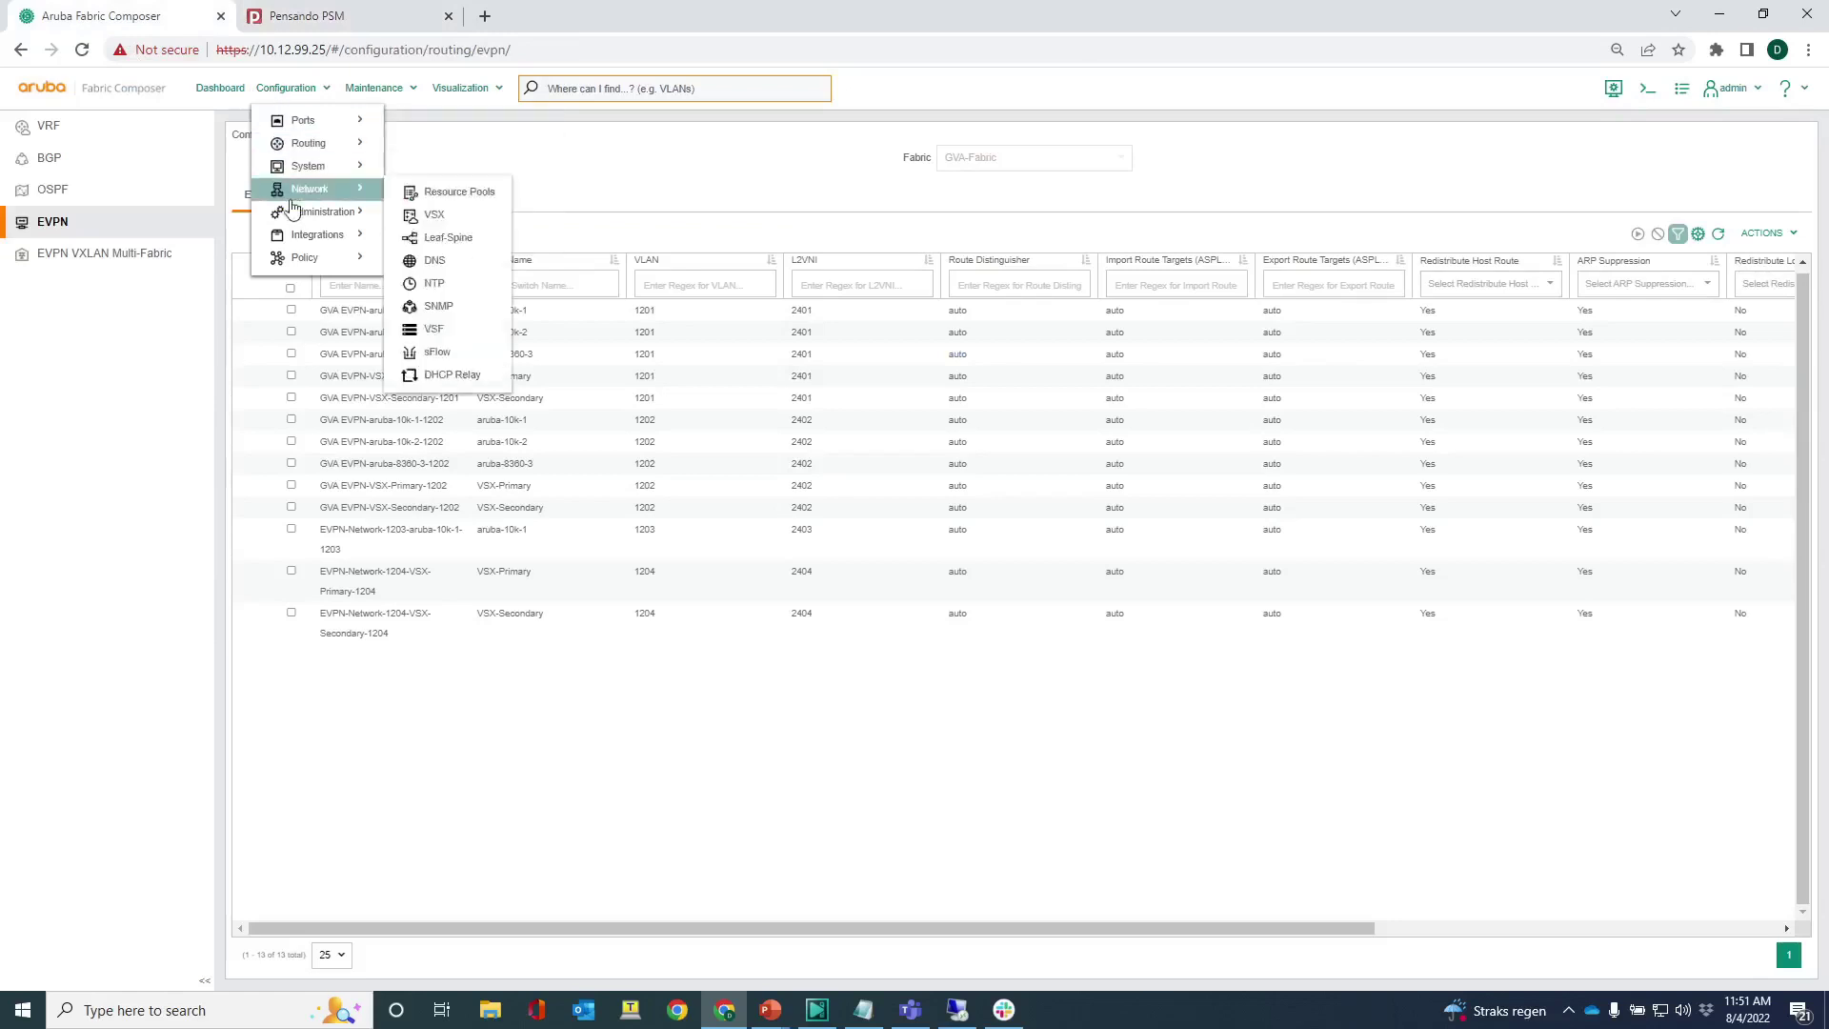
mouse_move(301, 263)
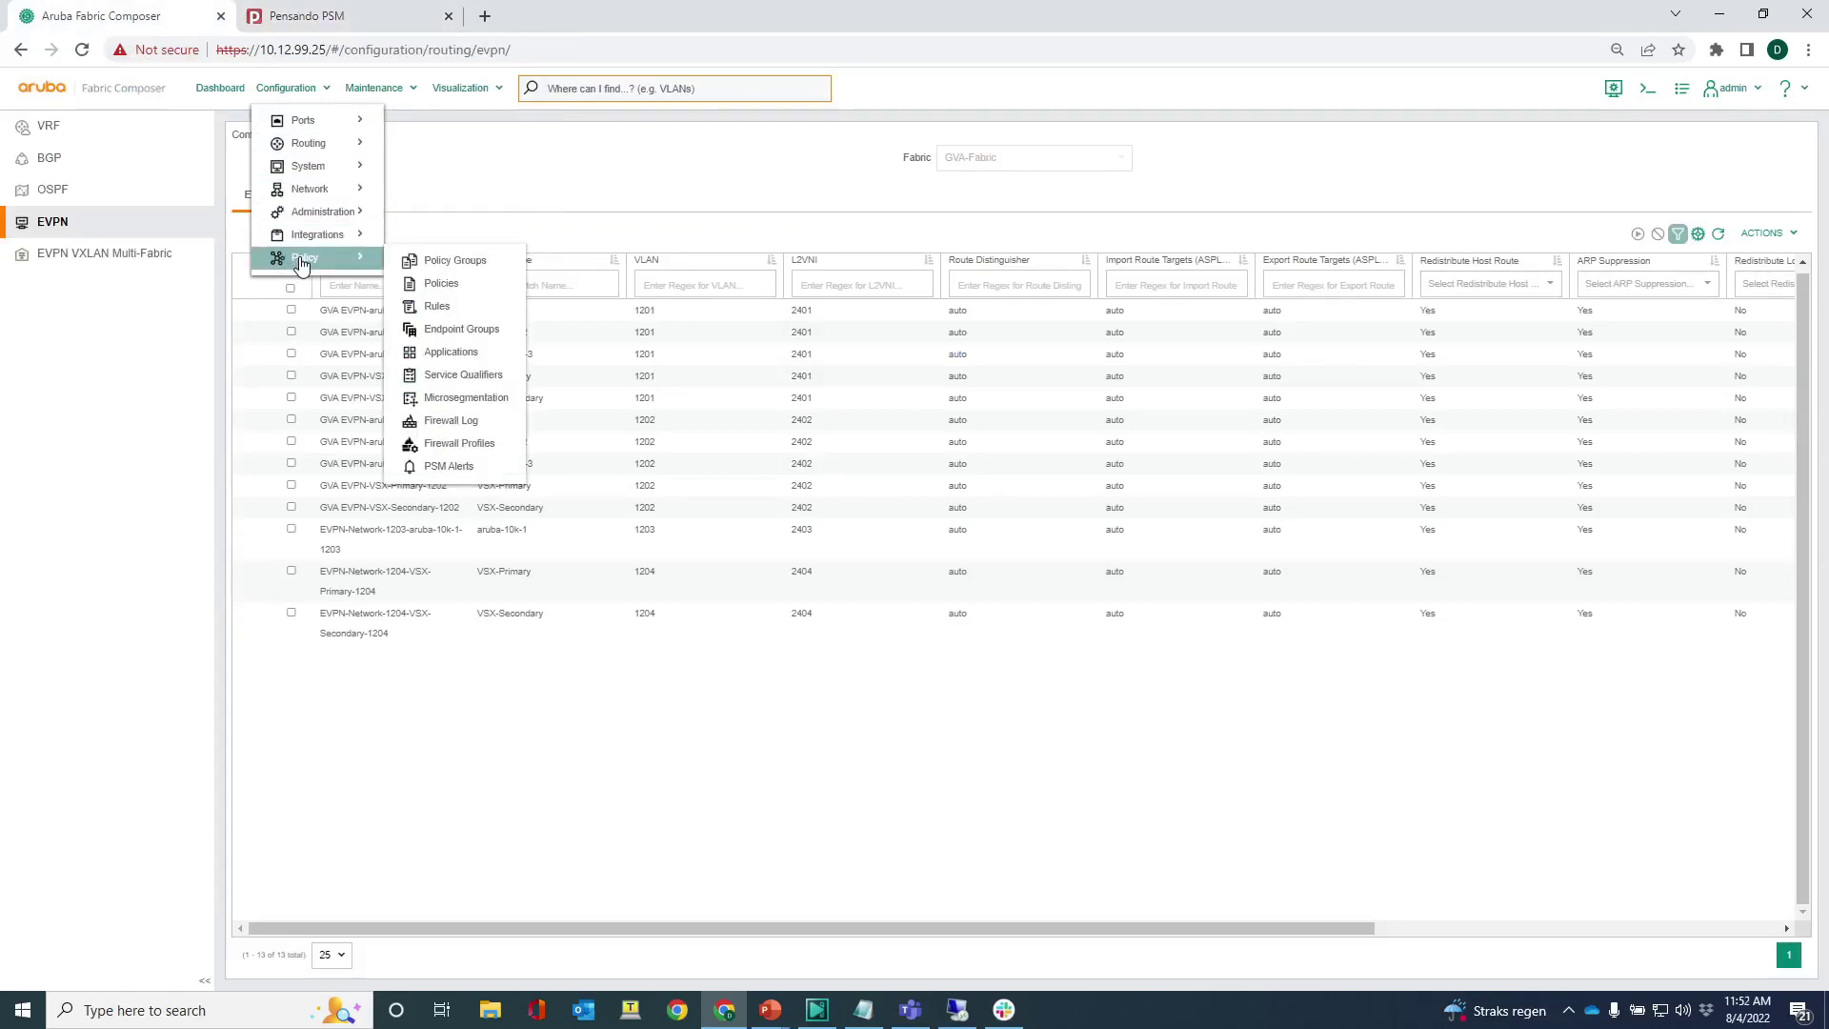
click(437, 309)
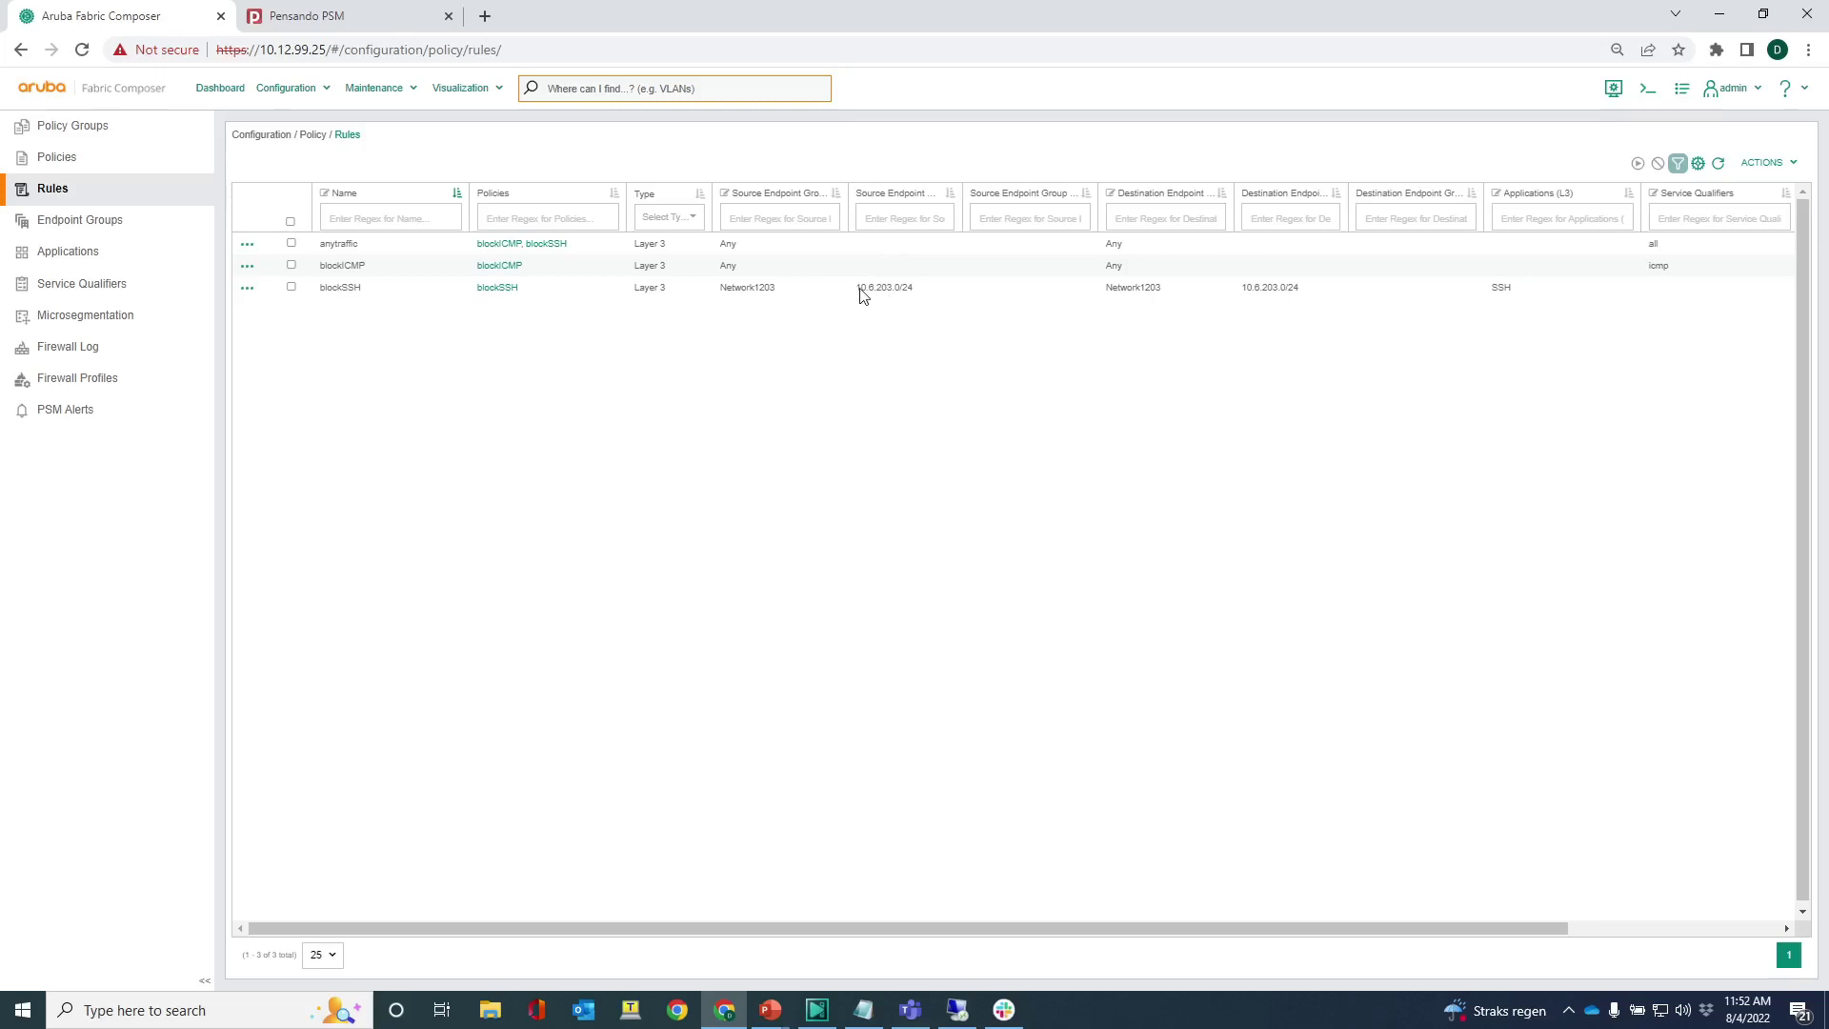
Step: Select the blockSSH rule (10.6.203.0/24 to 10.6.203.0/24, SSH) and bring up its actions
drag(859, 289, 911, 290)
click(910, 326)
click(291, 286)
click(1761, 166)
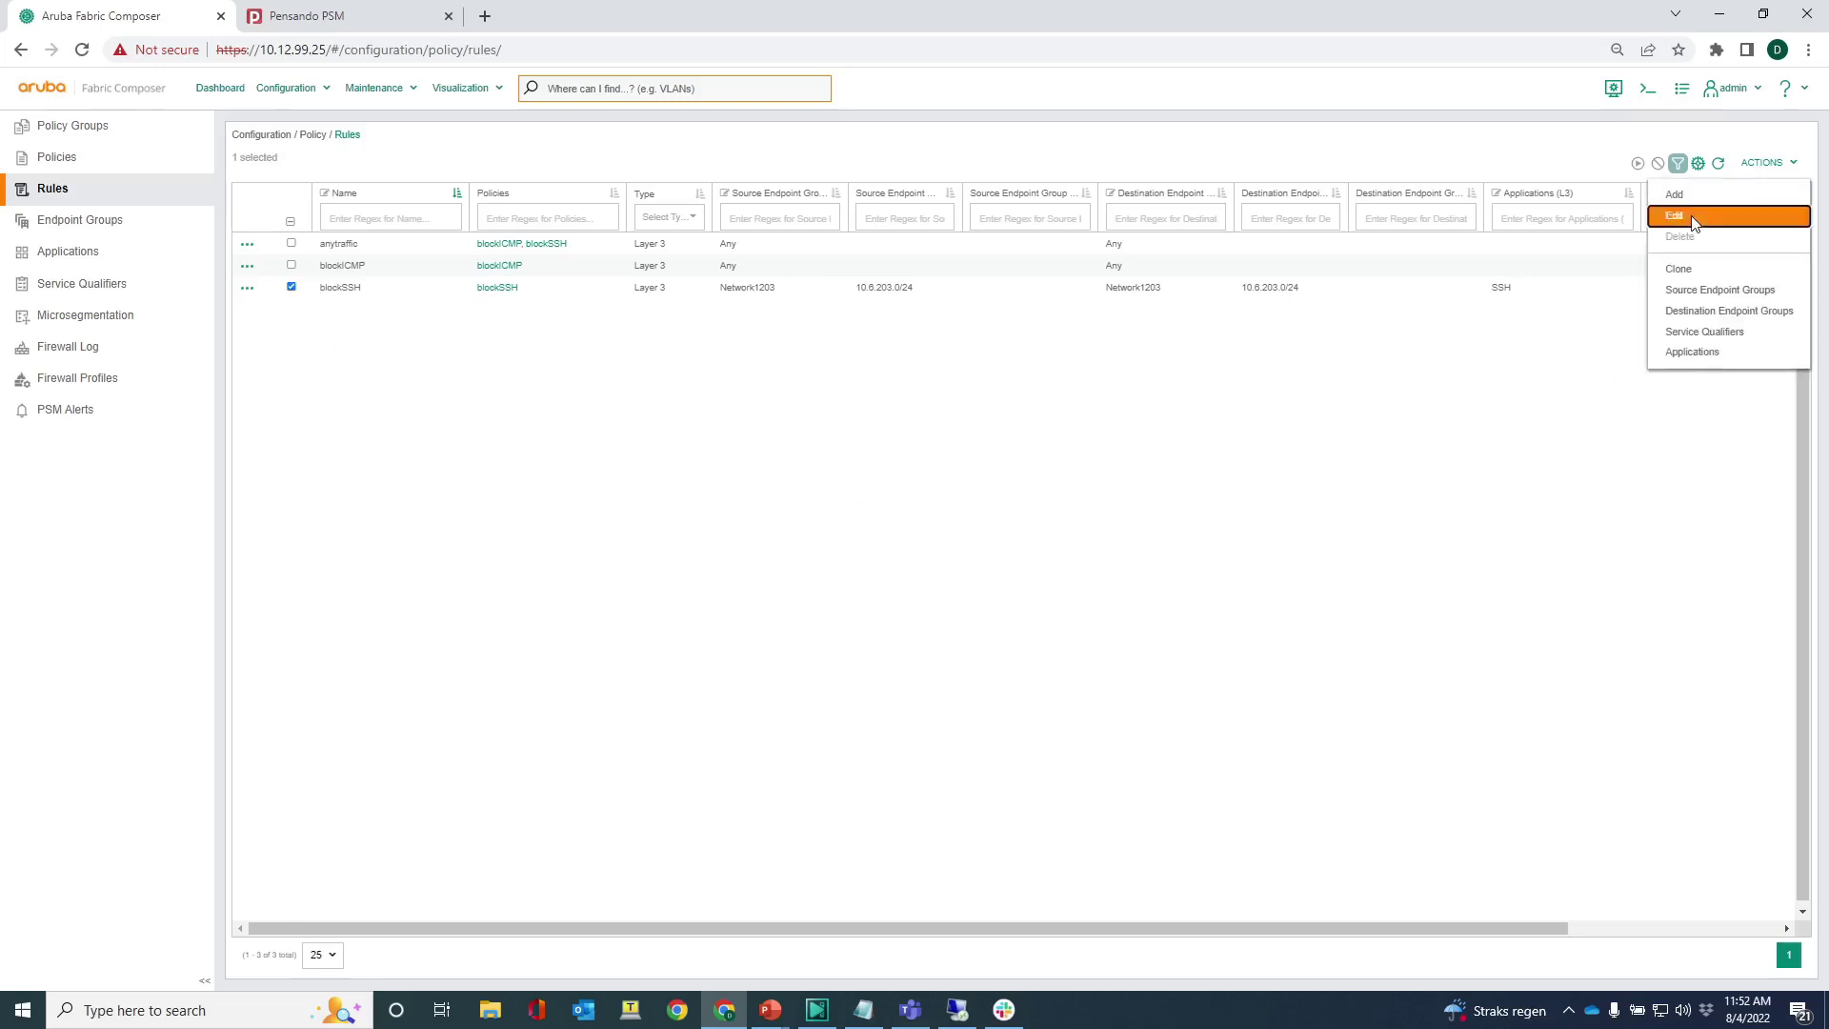
Step: From the blockSSH rule, create endpoint group Network1204 with the manual endpoint 10.6.204.0/24
click(1763, 215)
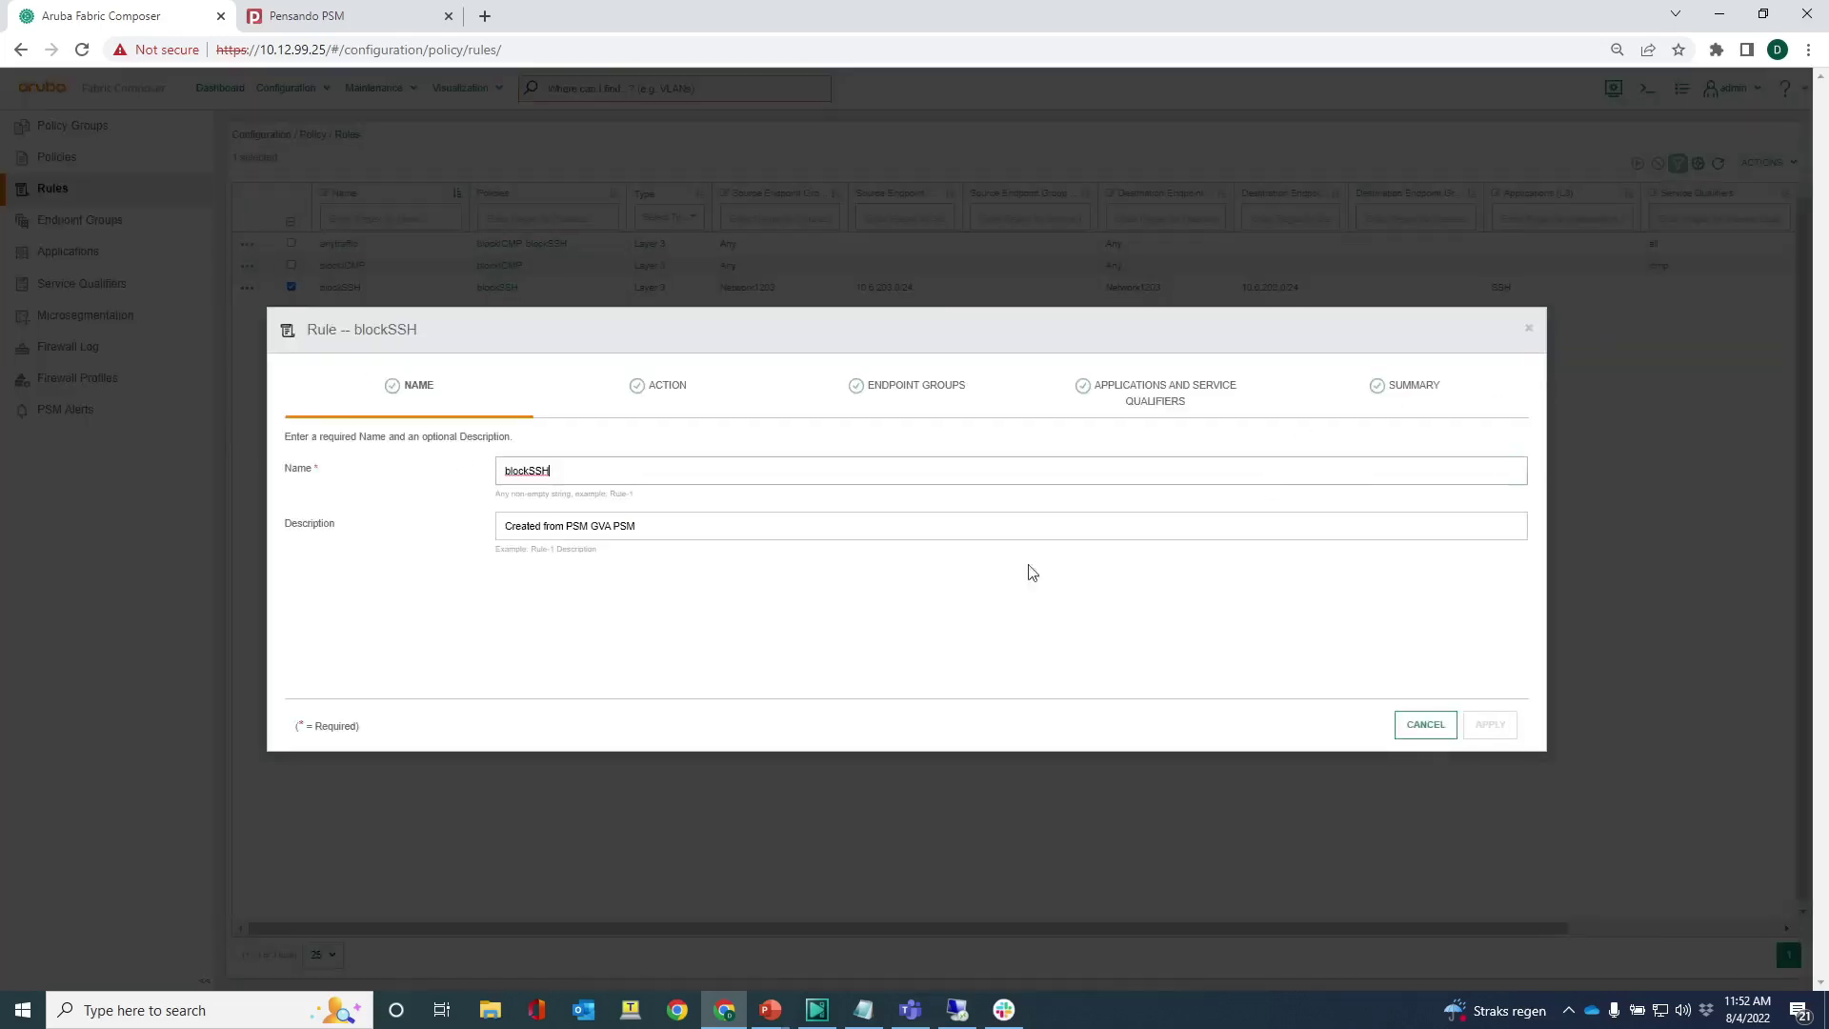
click(893, 400)
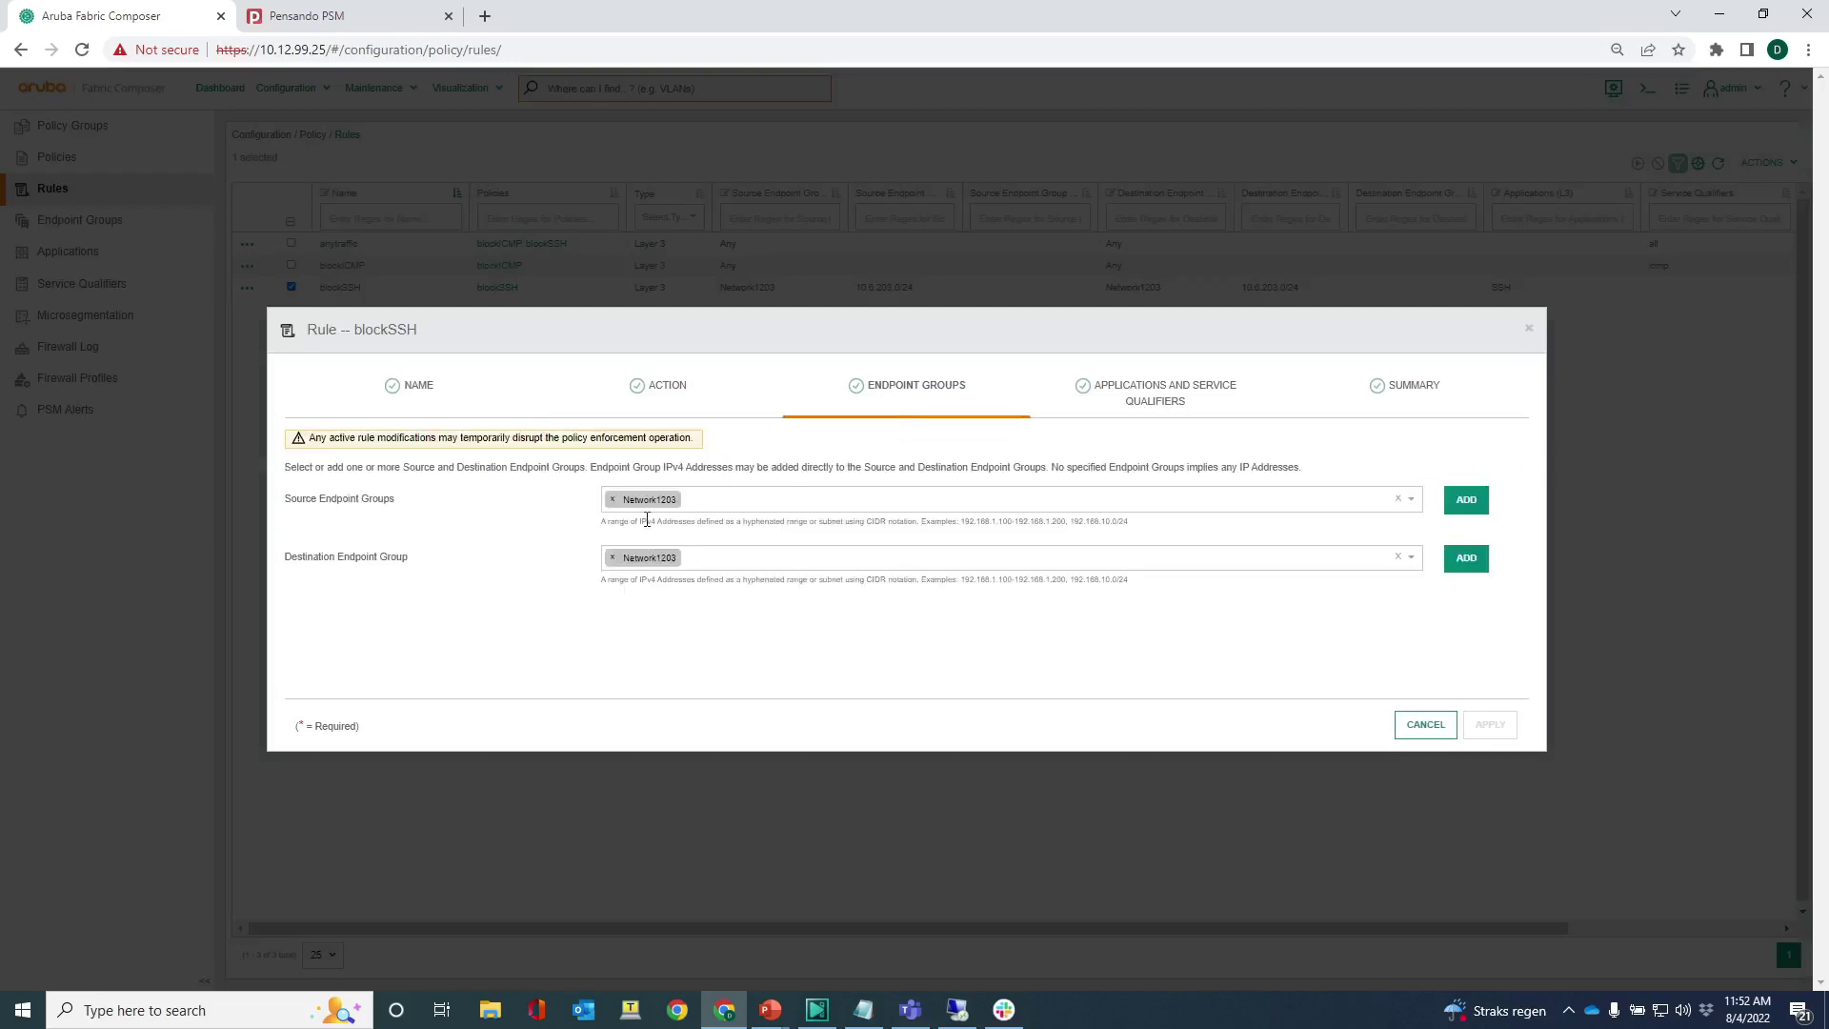
click(1466, 500)
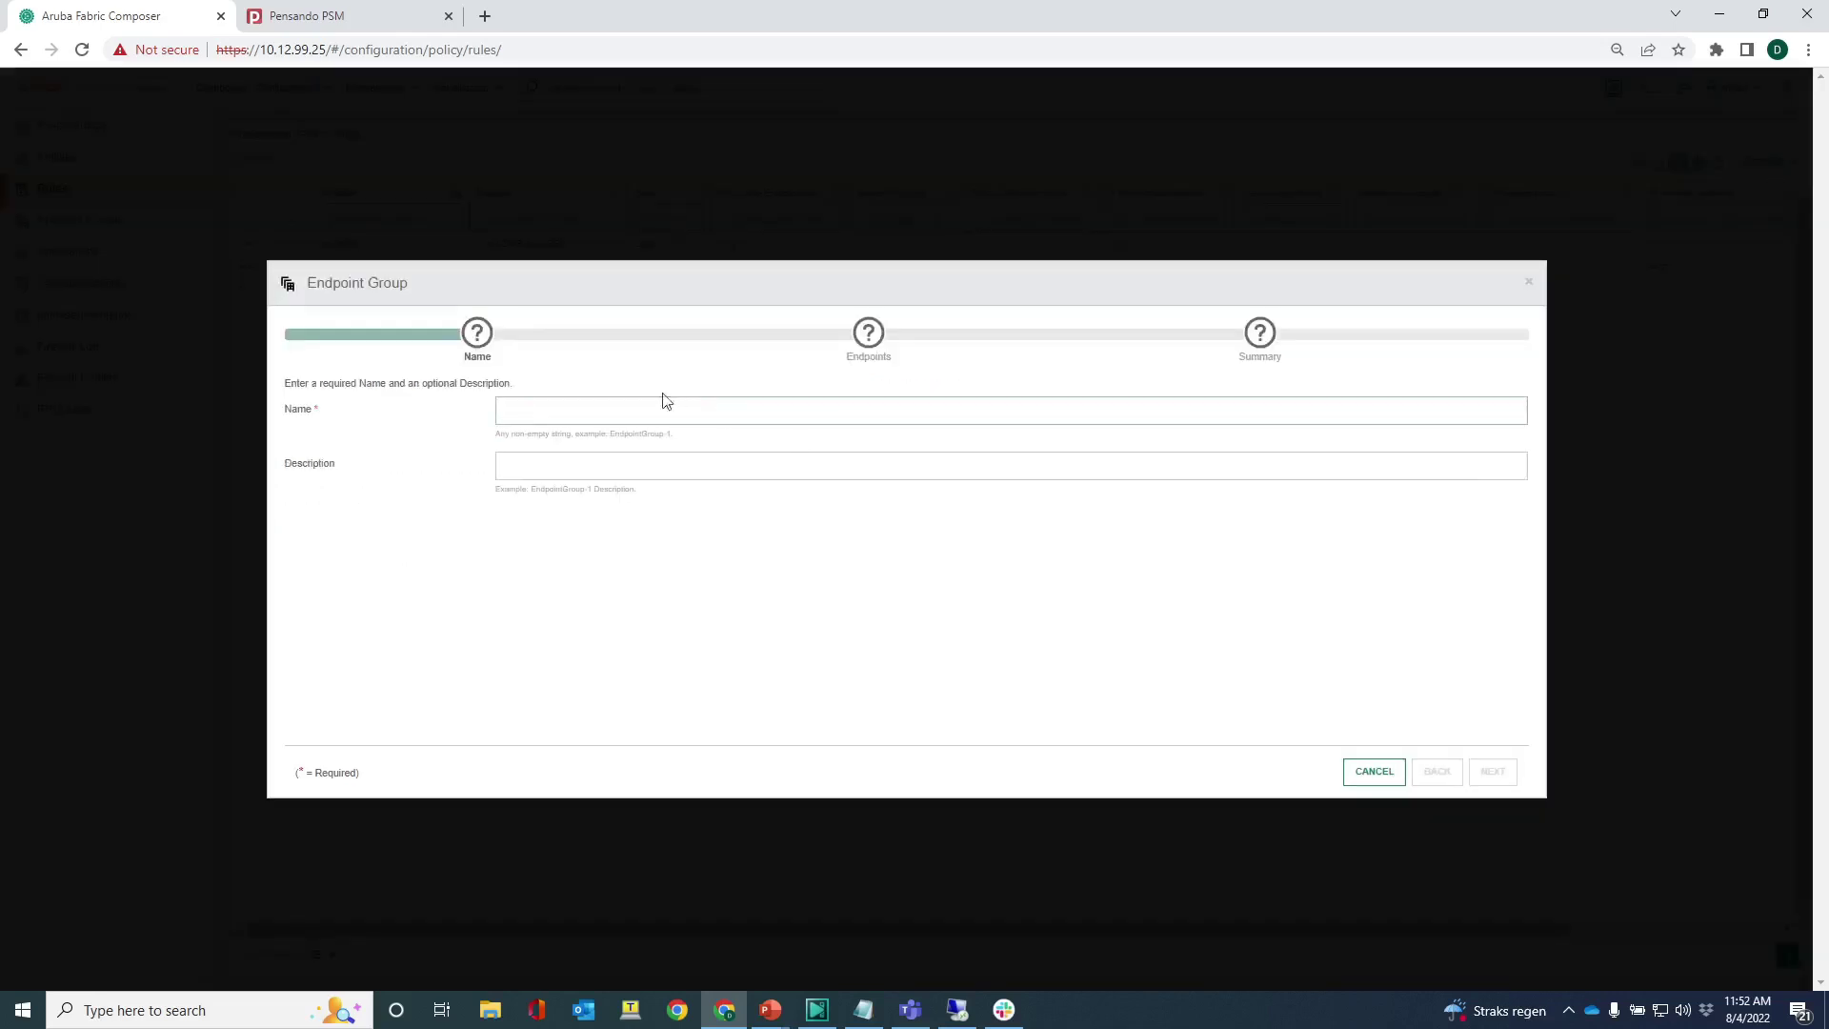
text(Network1204)
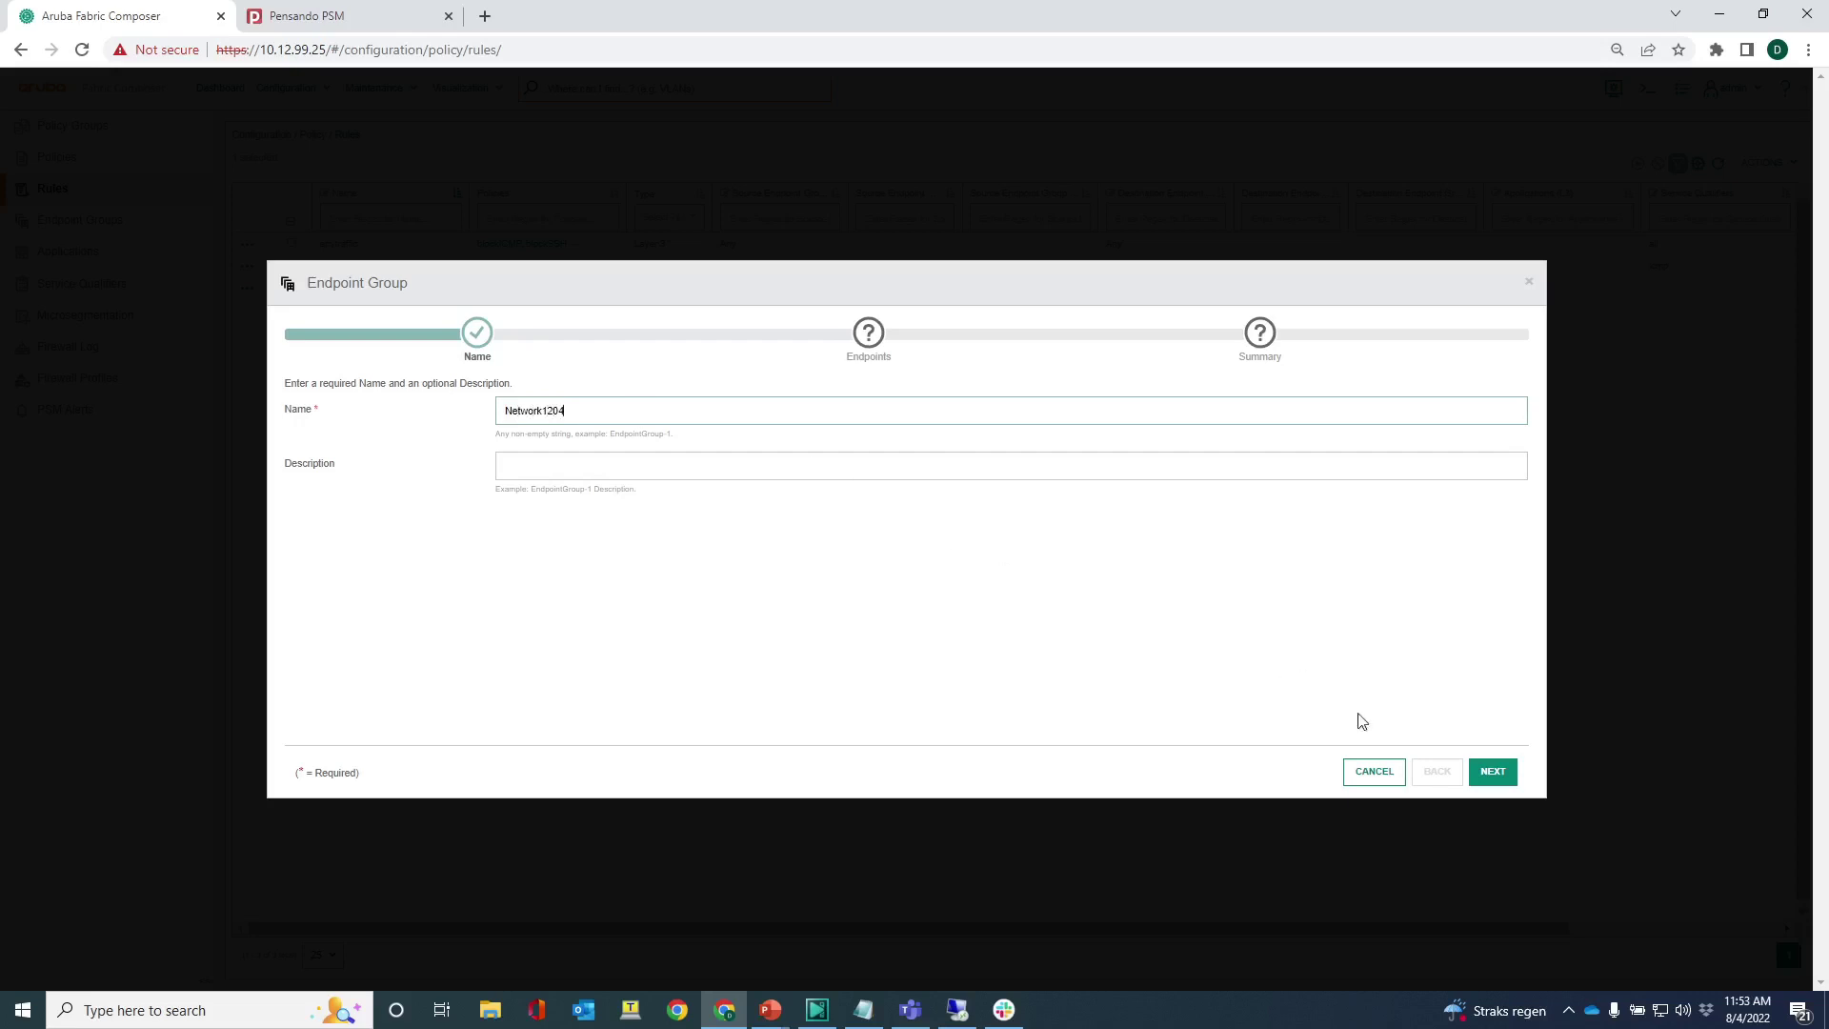
click(1492, 772)
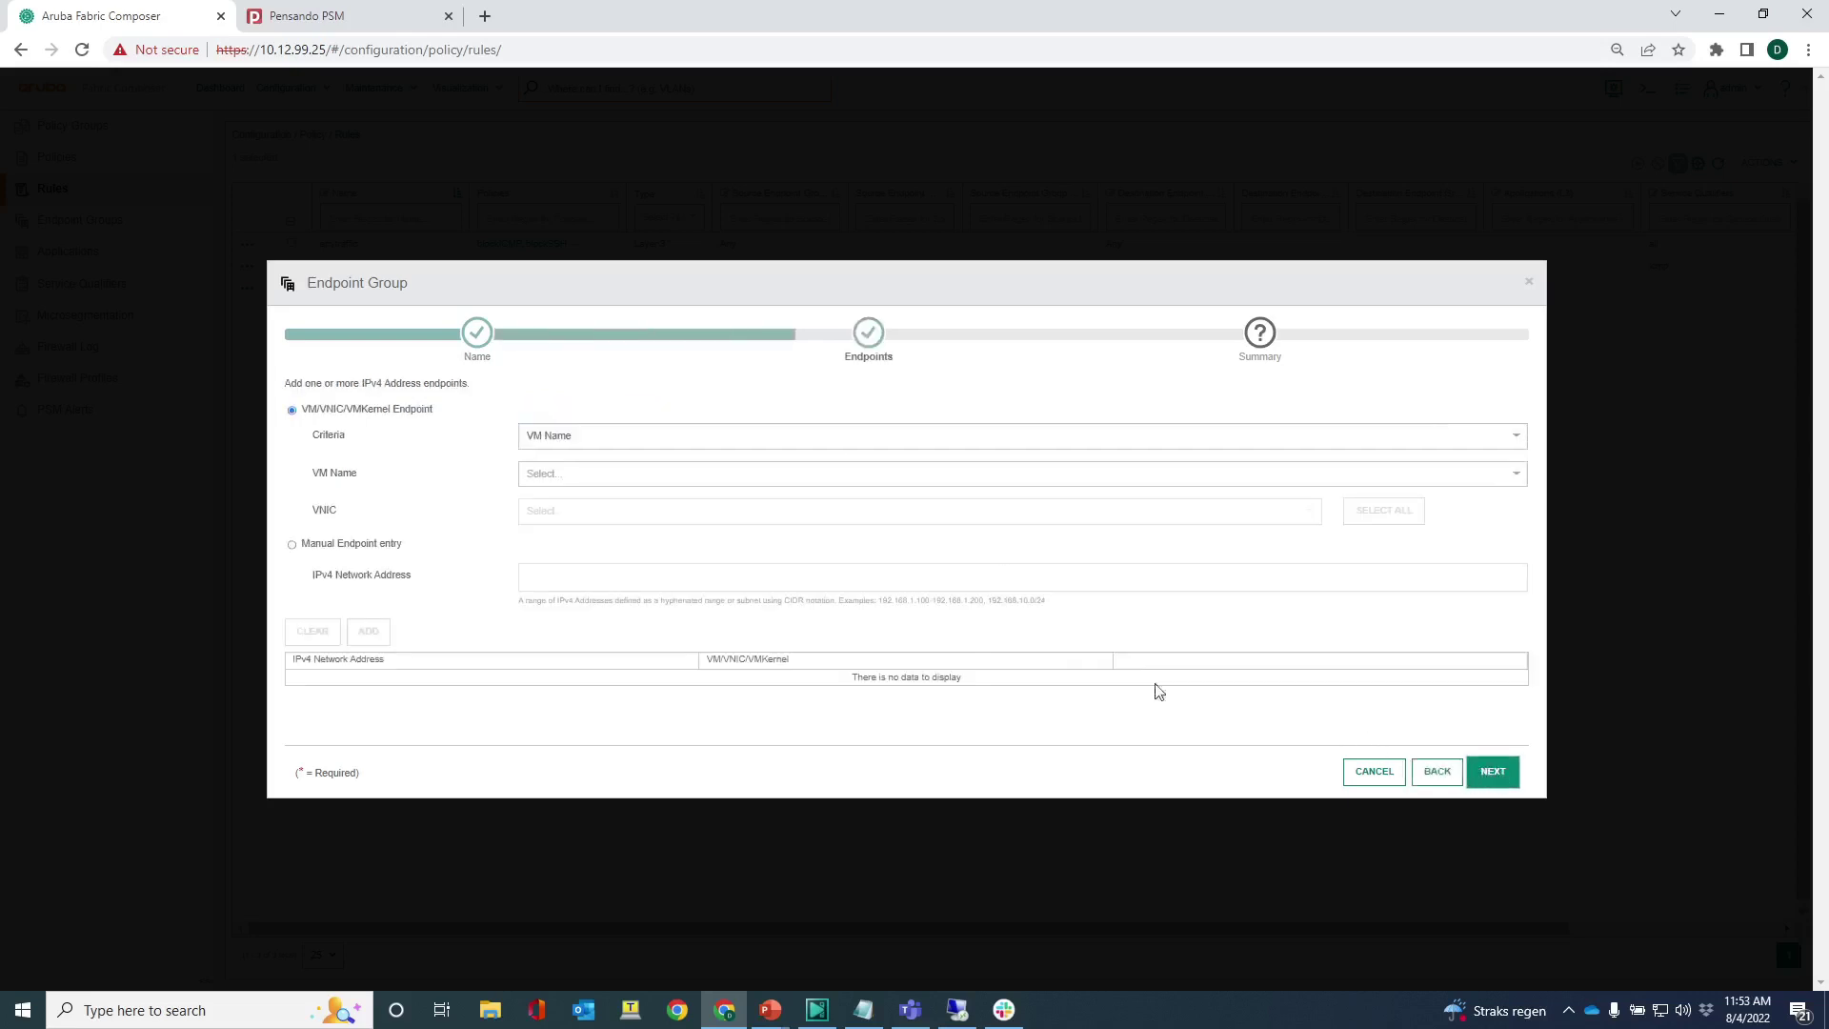
click(292, 544)
click(566, 578)
text(10.6.20)
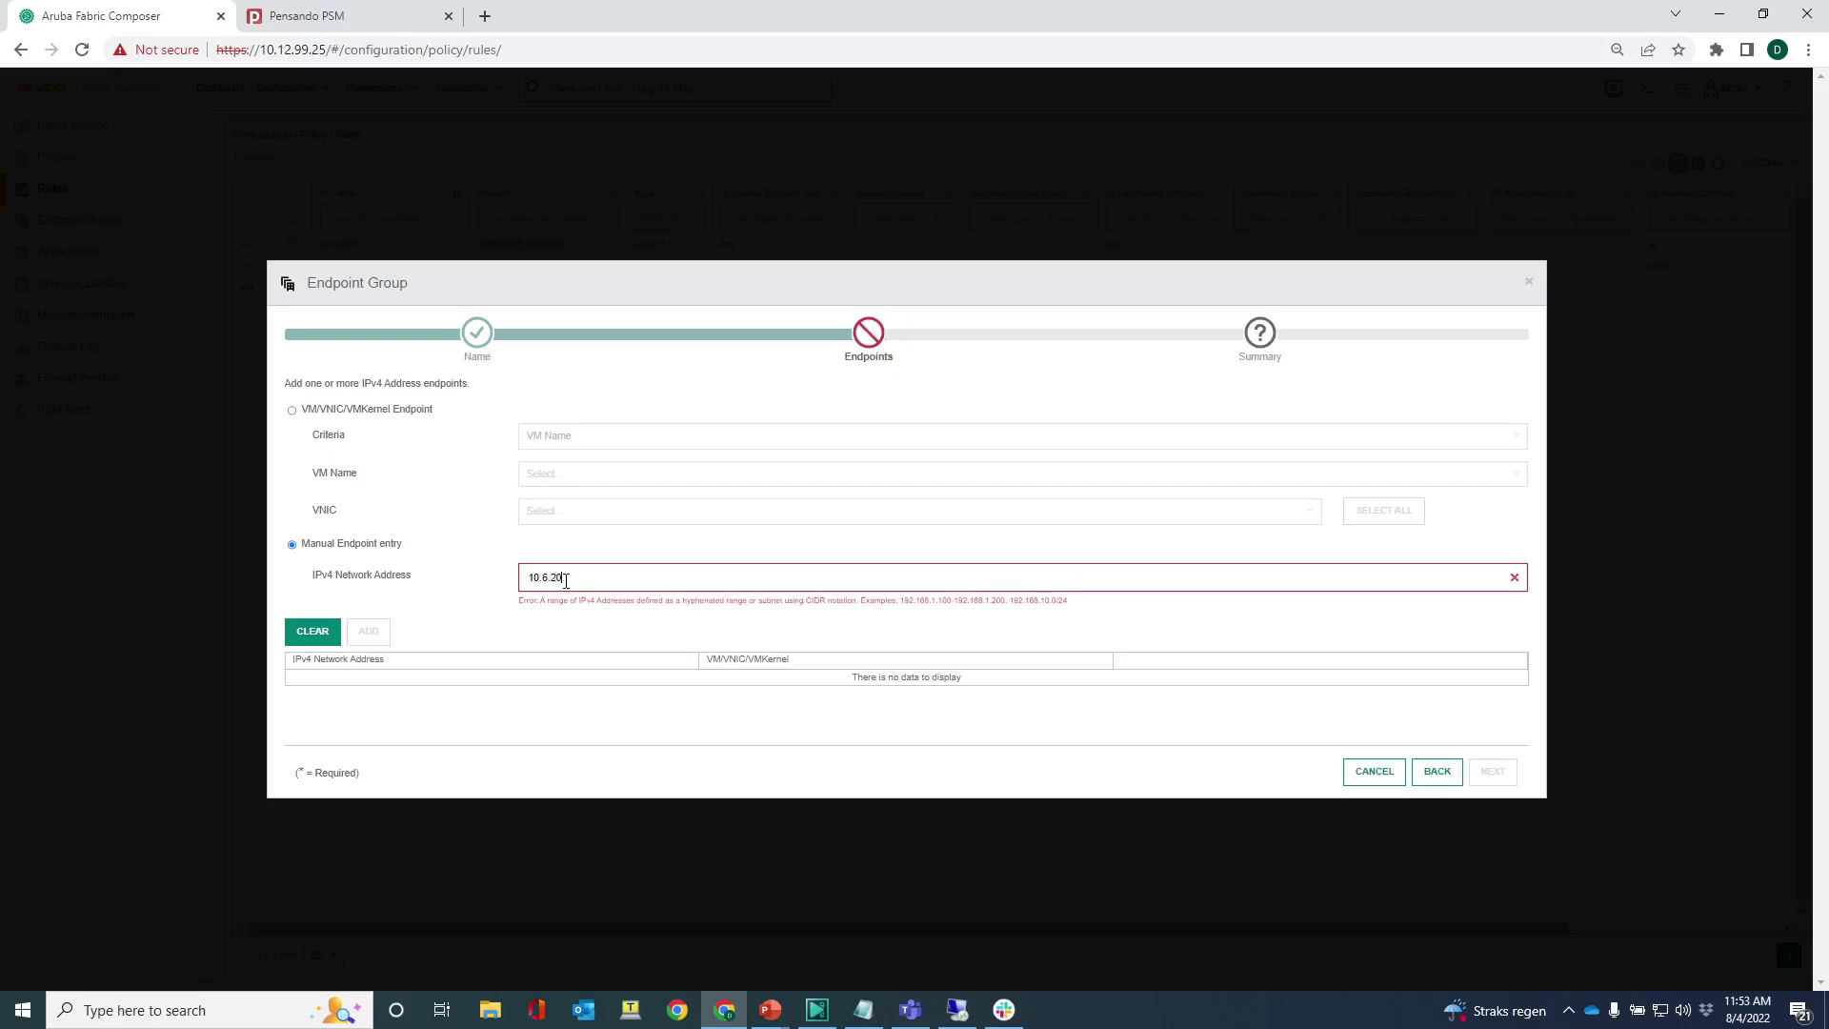
text(4.0/24)
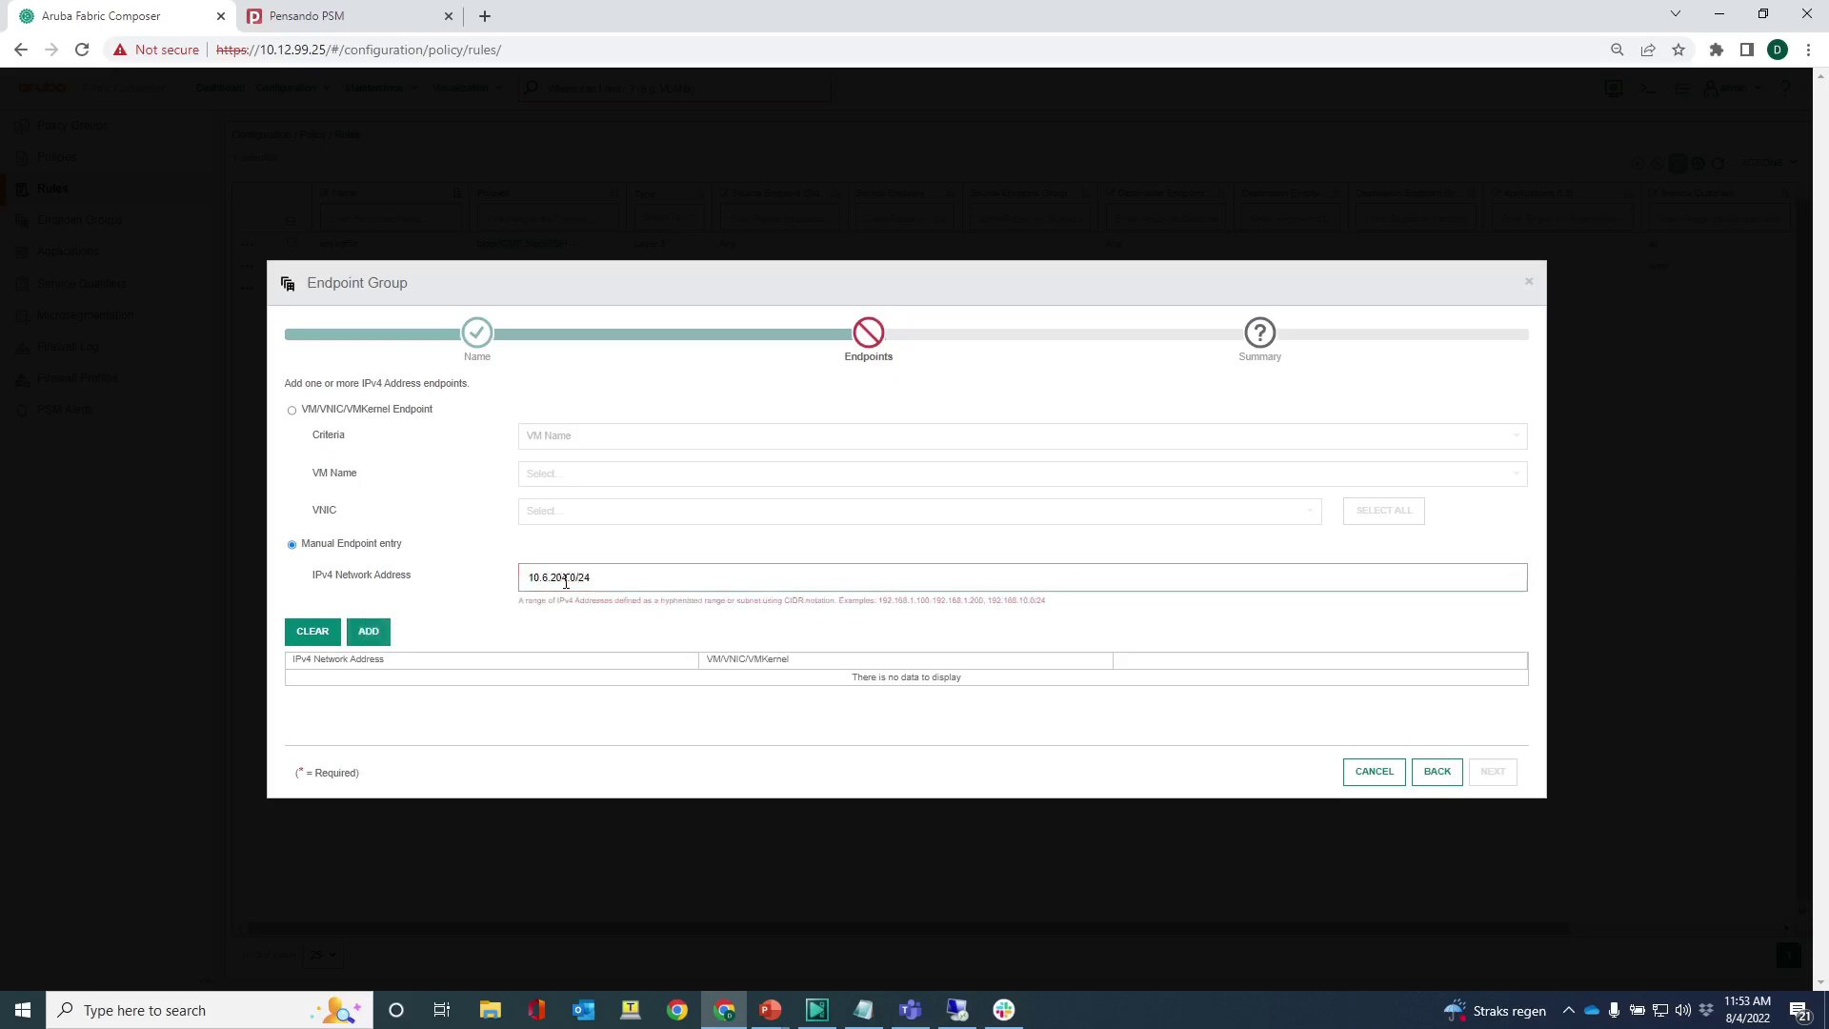
click(386, 636)
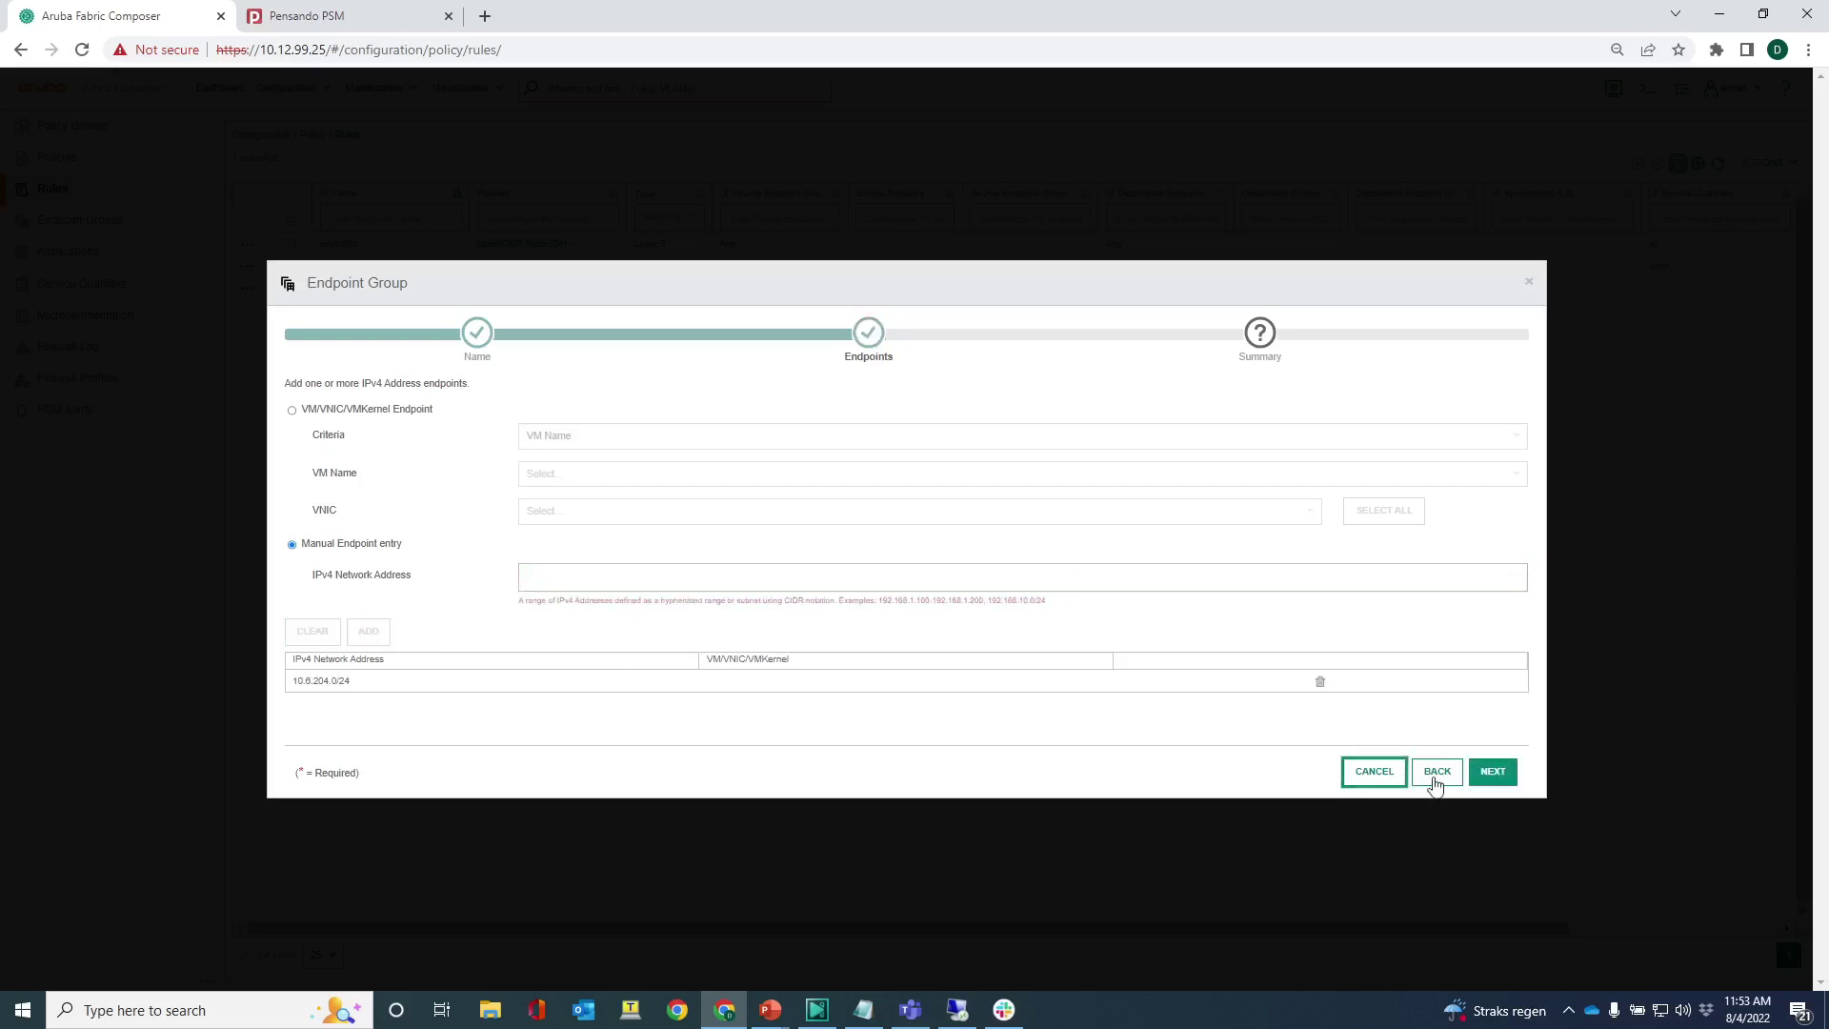
click(1489, 781)
click(1489, 776)
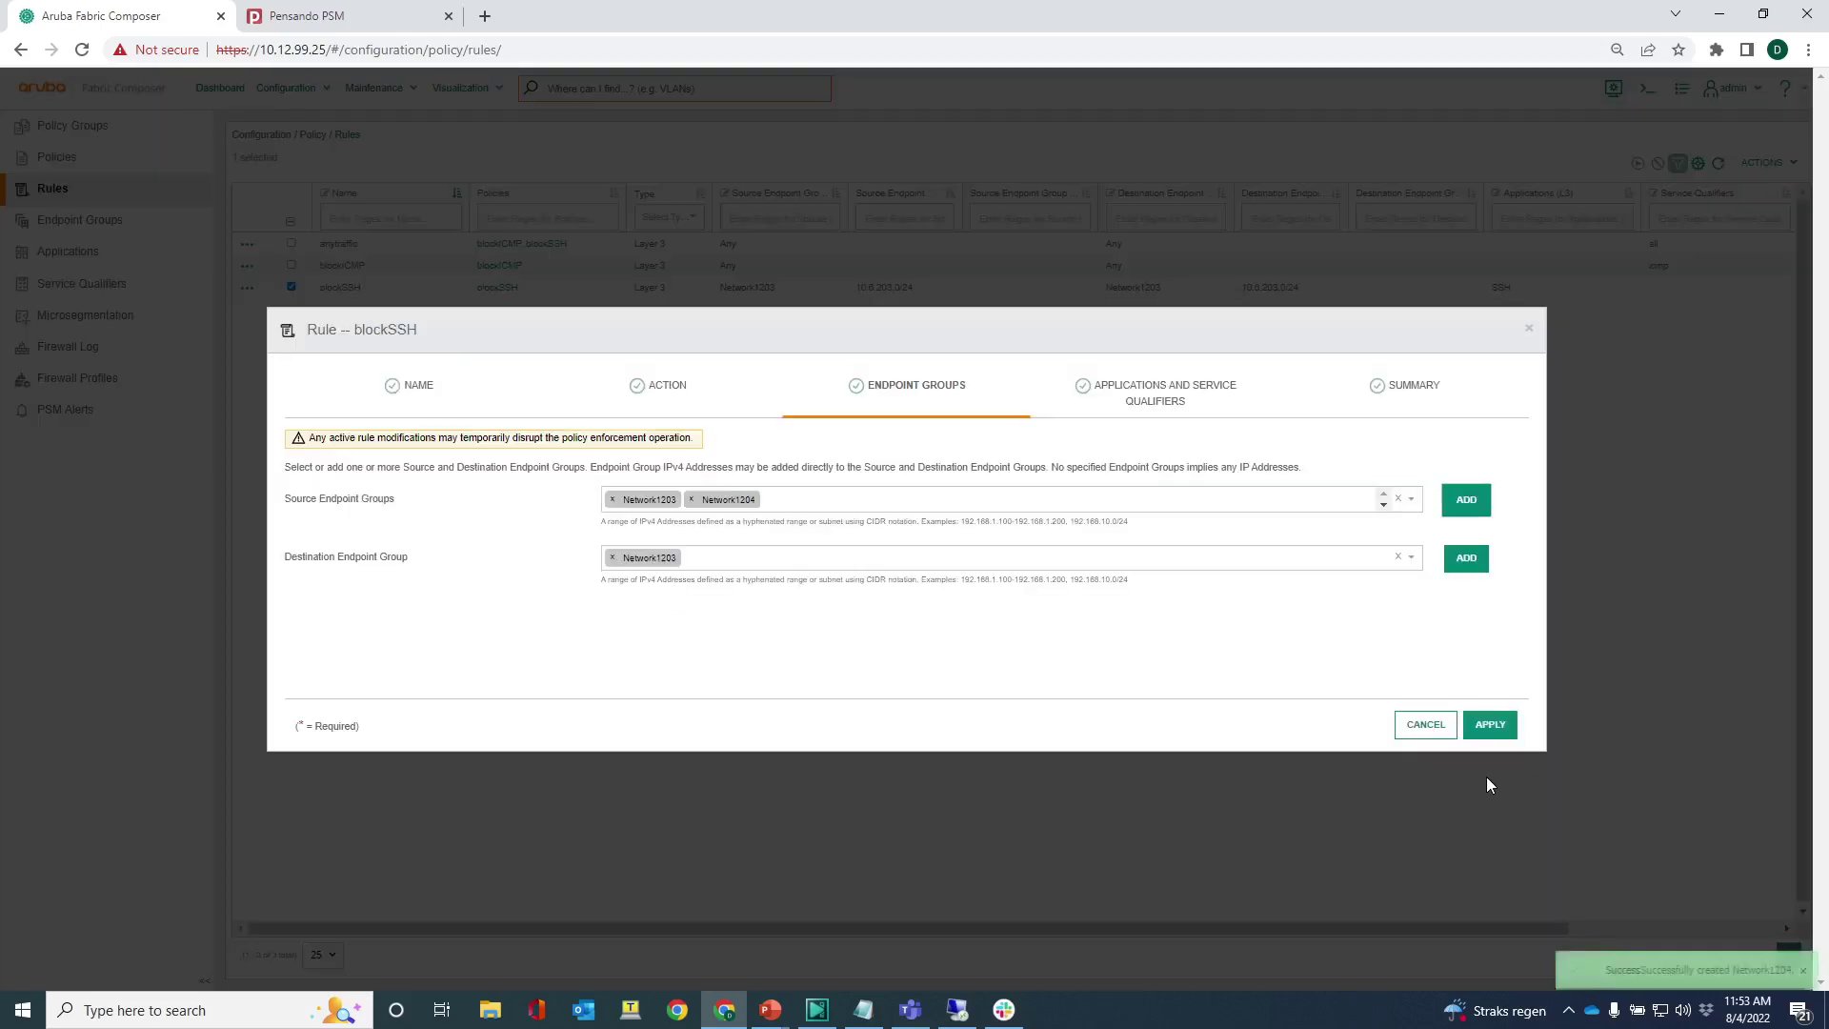
Step: Add Network1204 to blockSSH's destination endpoint groups and save the rule
click(728, 564)
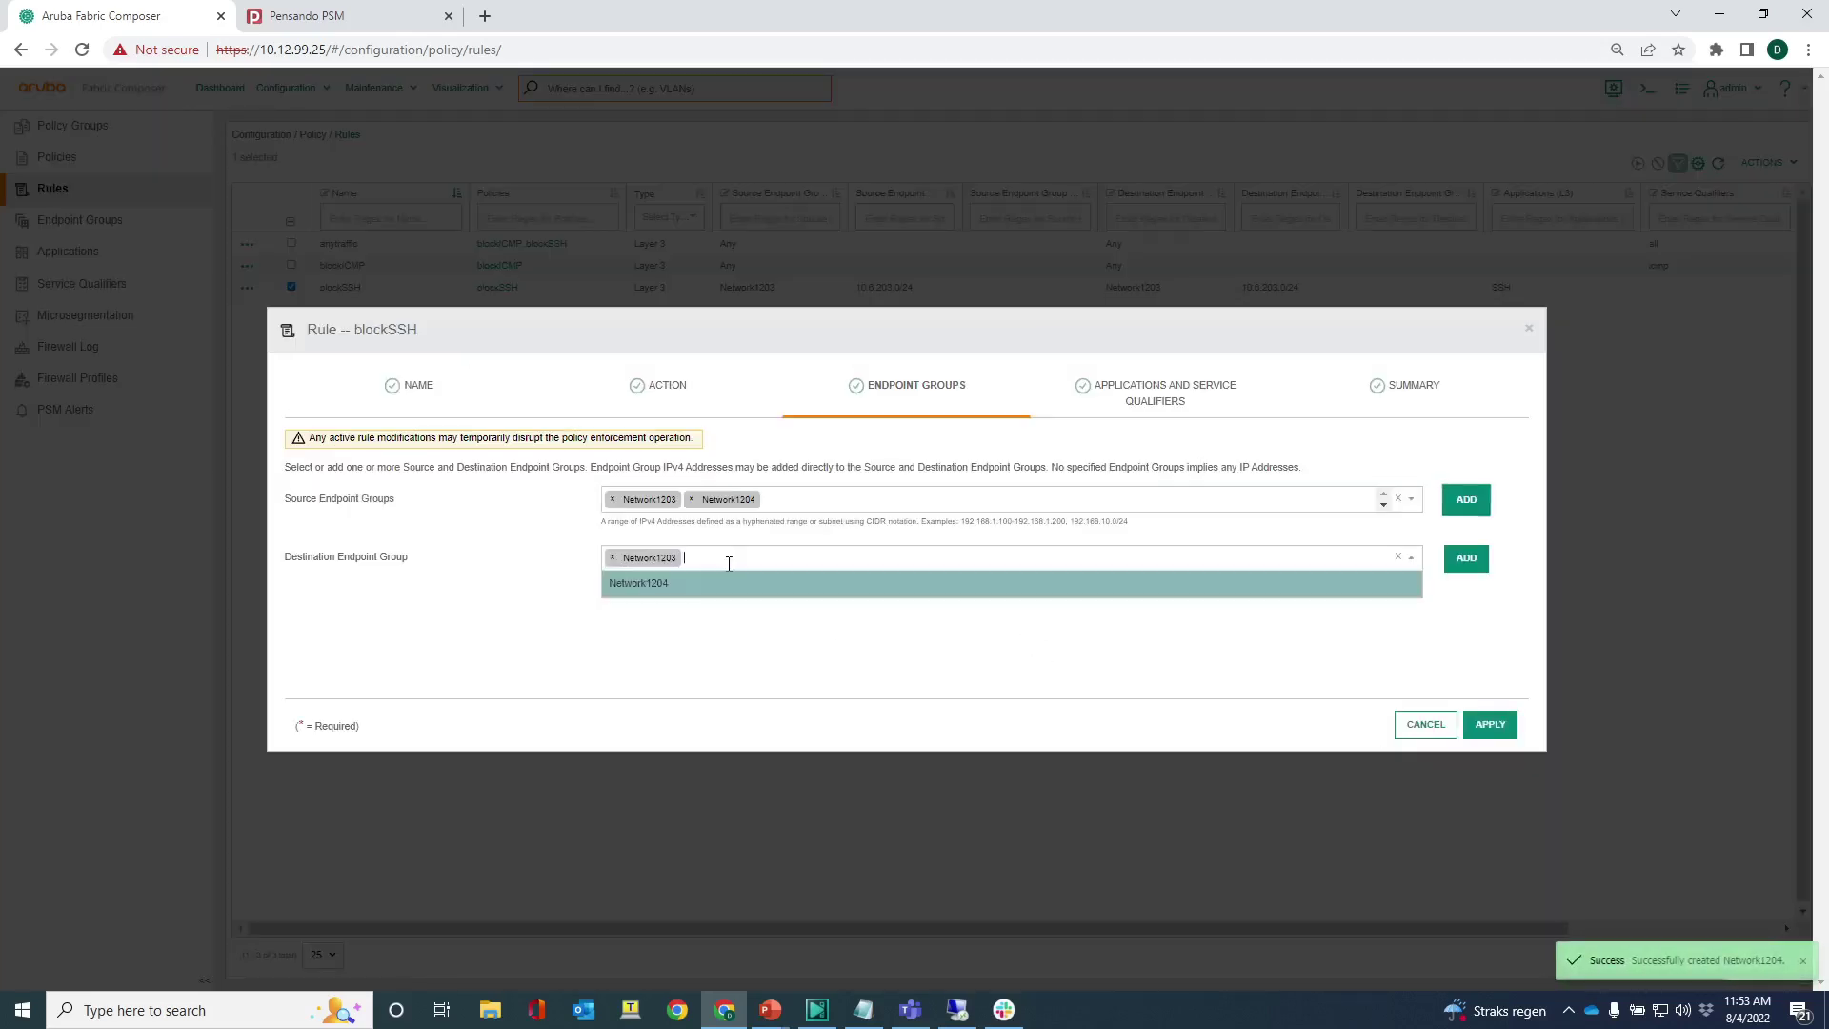
click(670, 587)
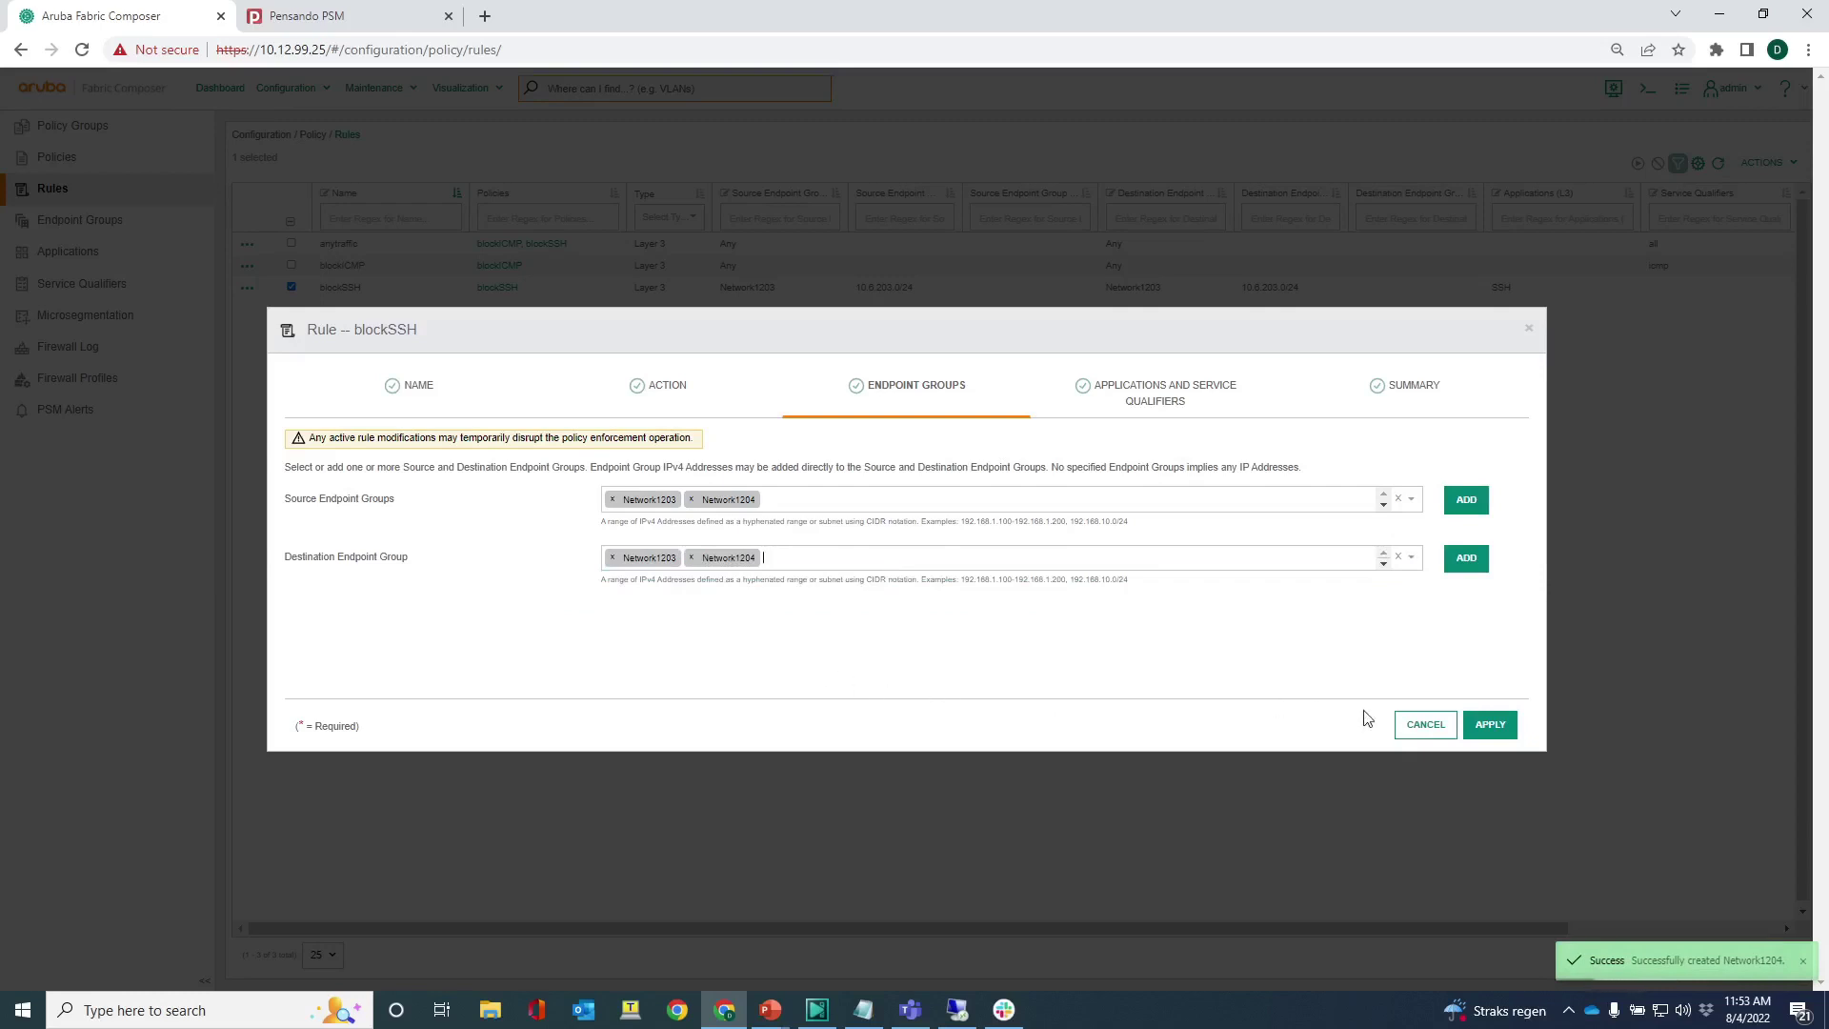
click(1483, 730)
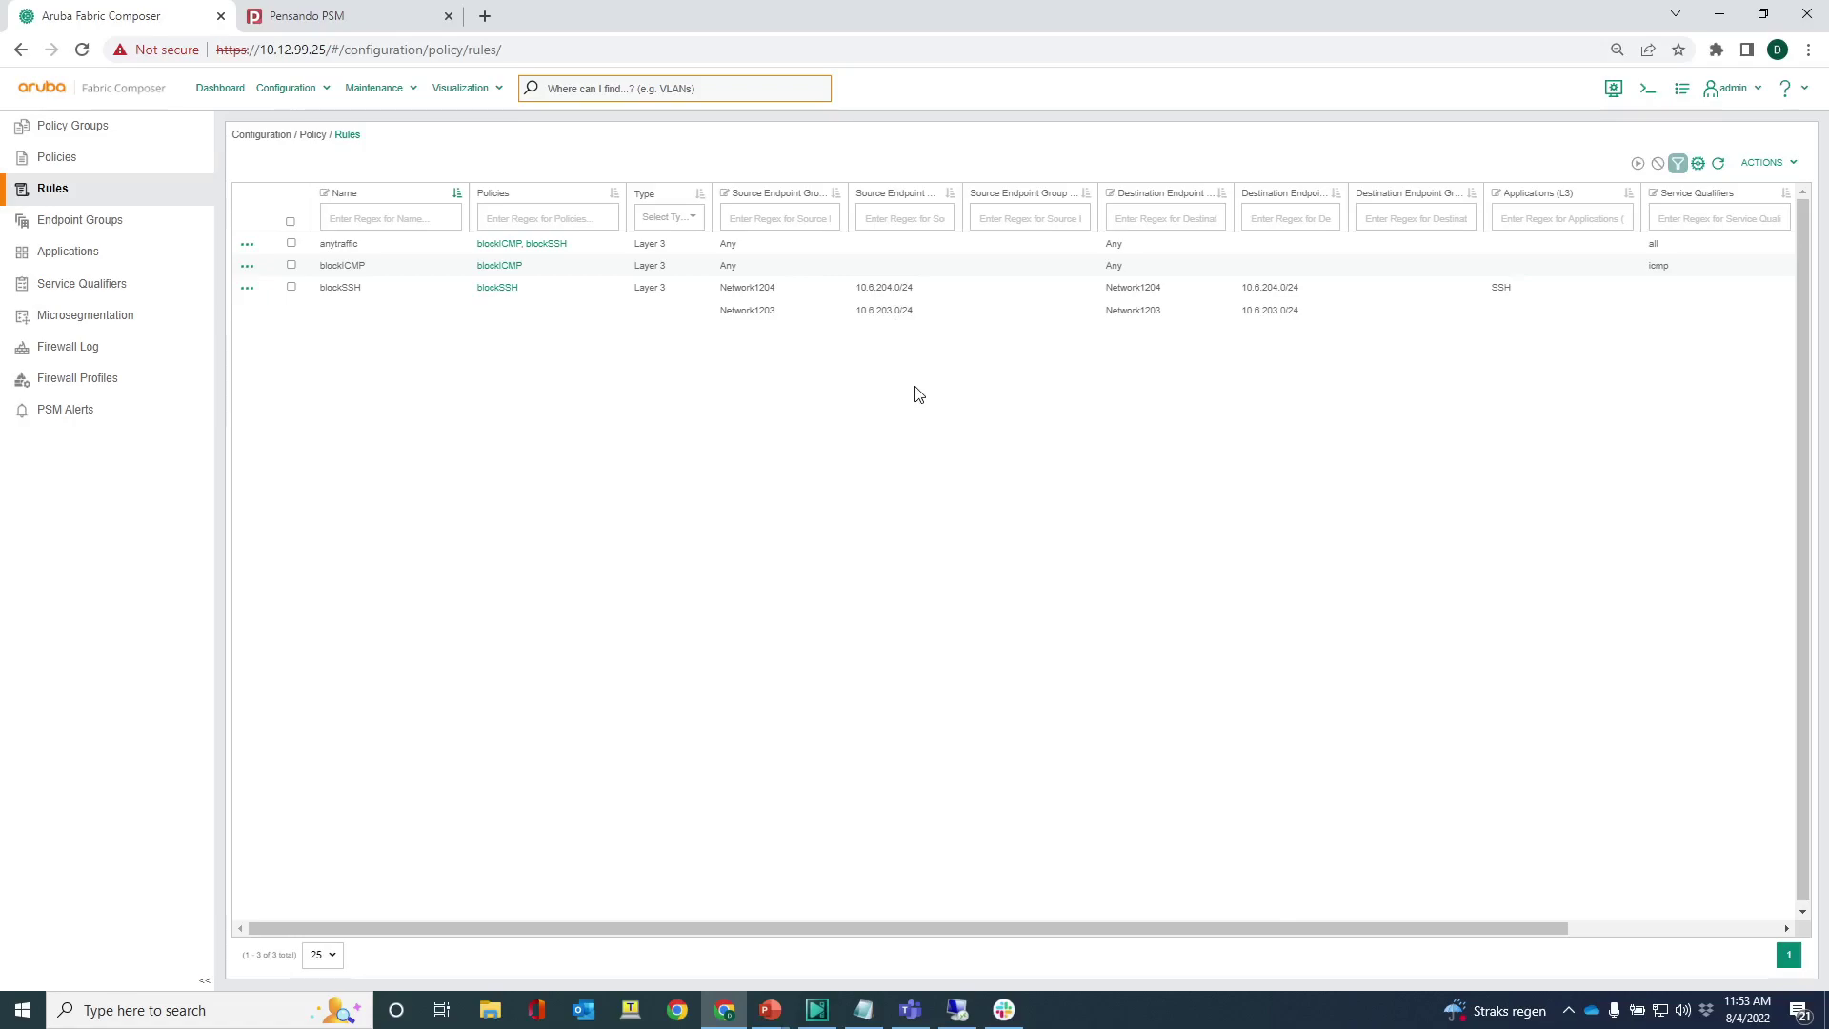
Step: Rerun the earlier SSH command to 10.6.203.104 in the Ubuntu terminal and confirm it hangs without a password prompt
key(alt+Tab)
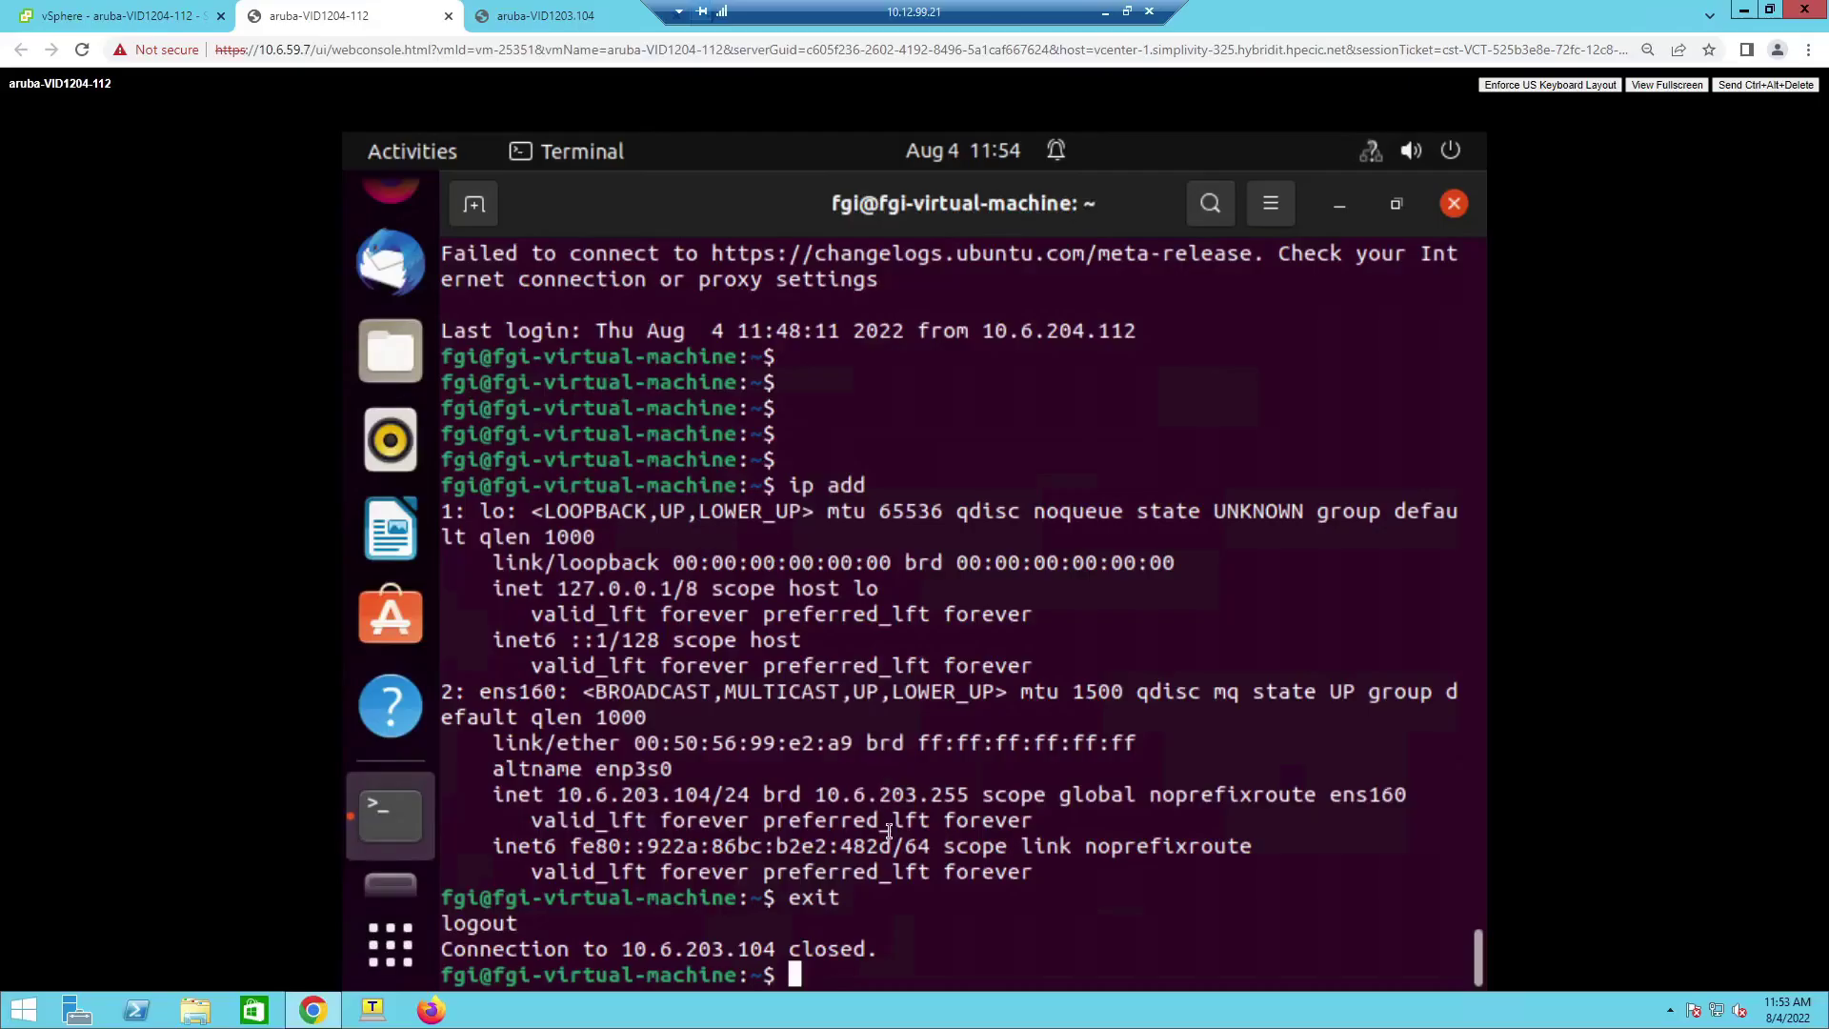
scroll(889, 831, up, 2)
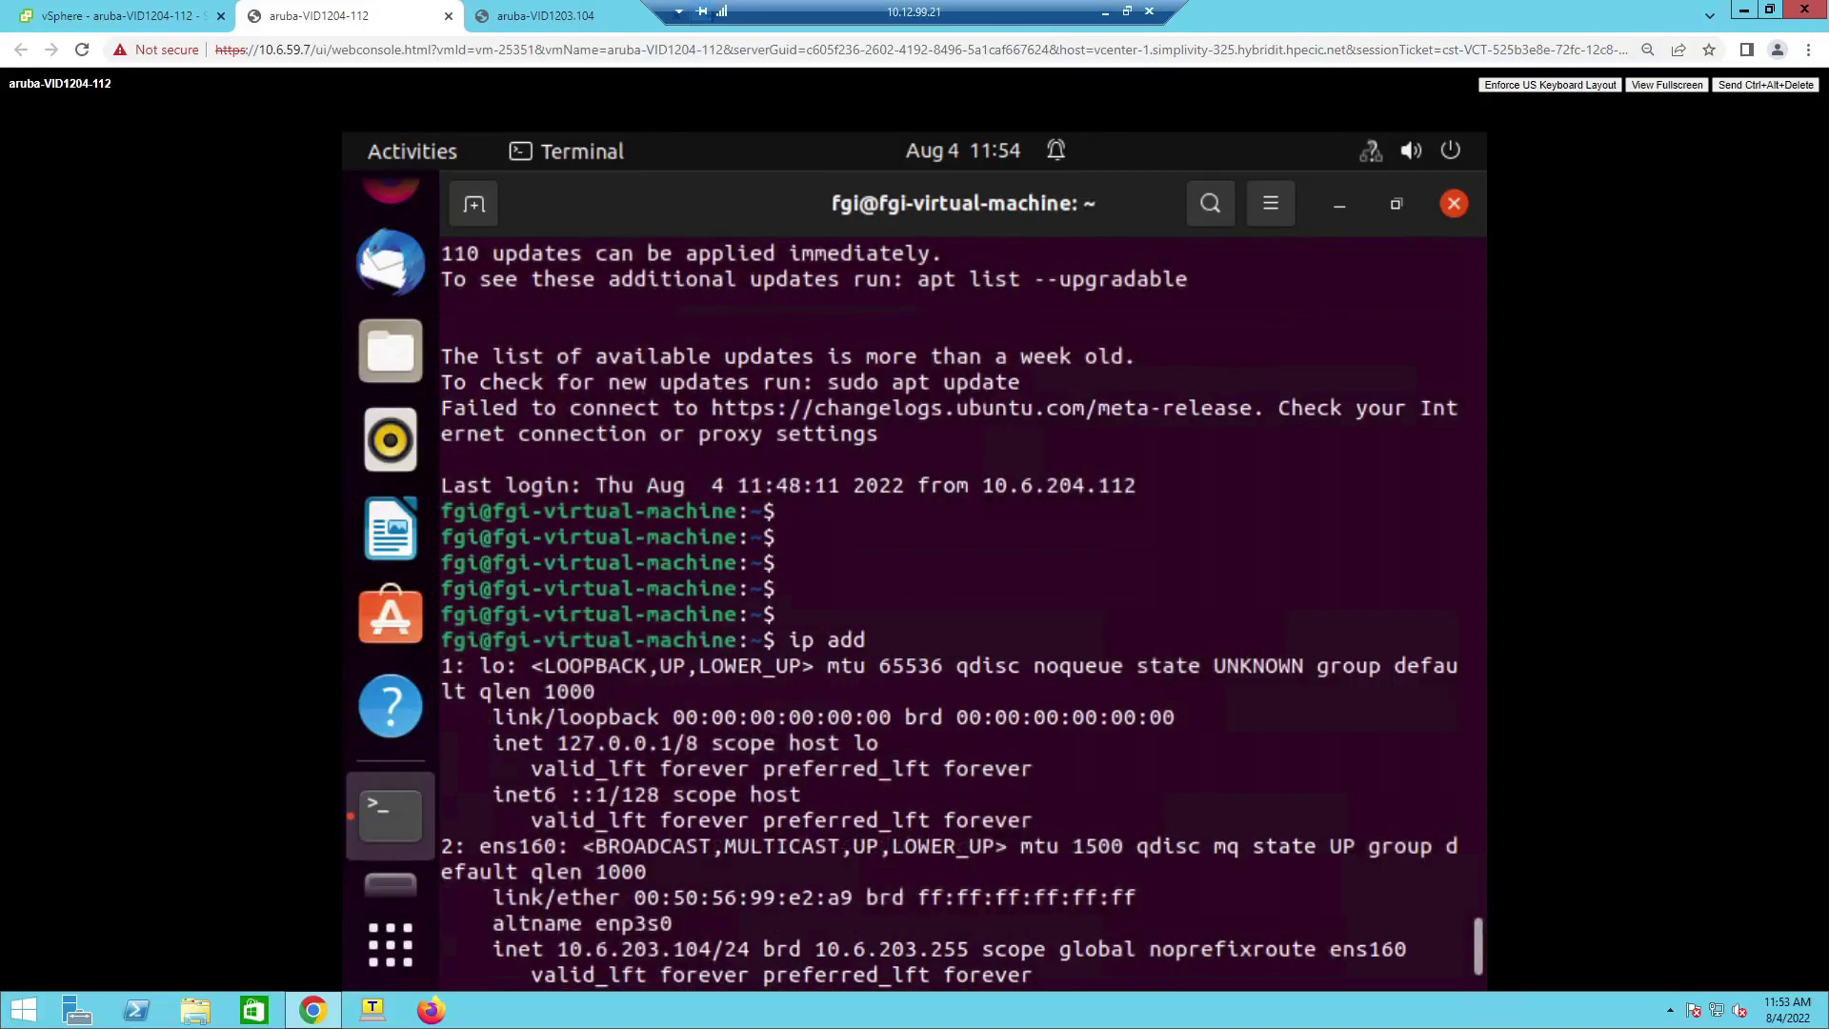
scroll(877, 830, down, 5)
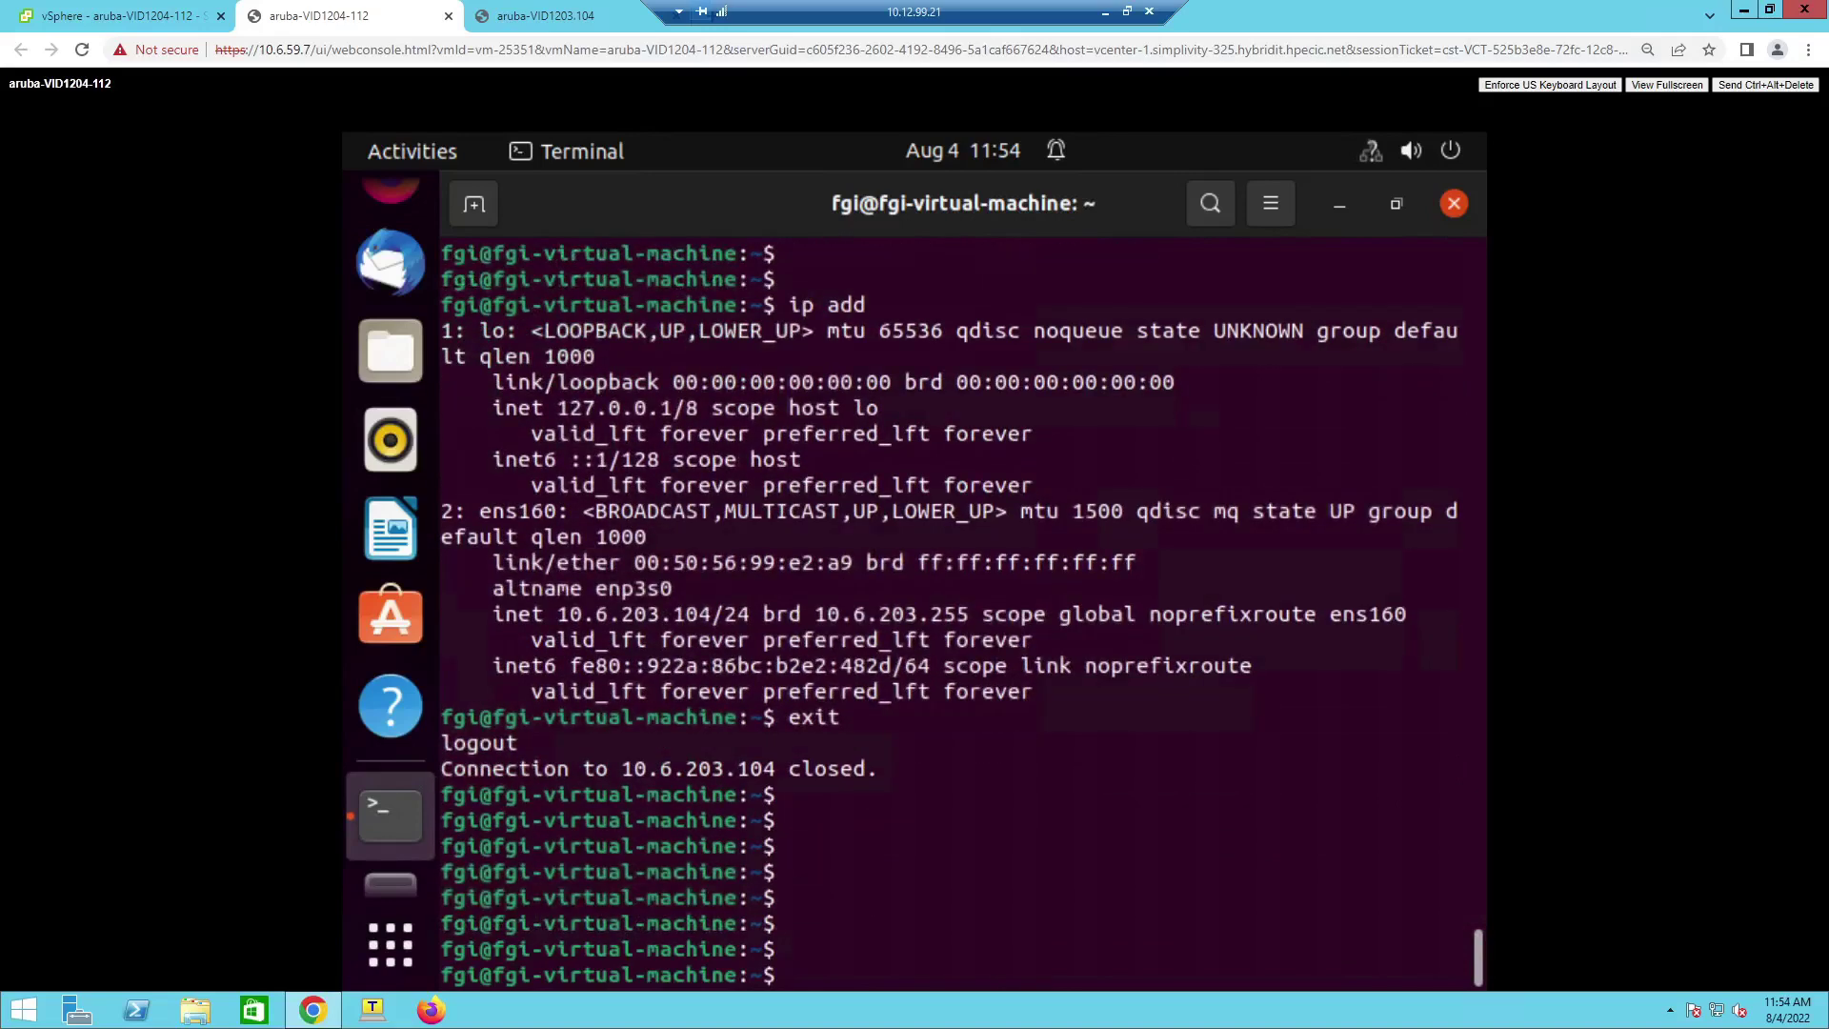
key(Up)
key(Return)
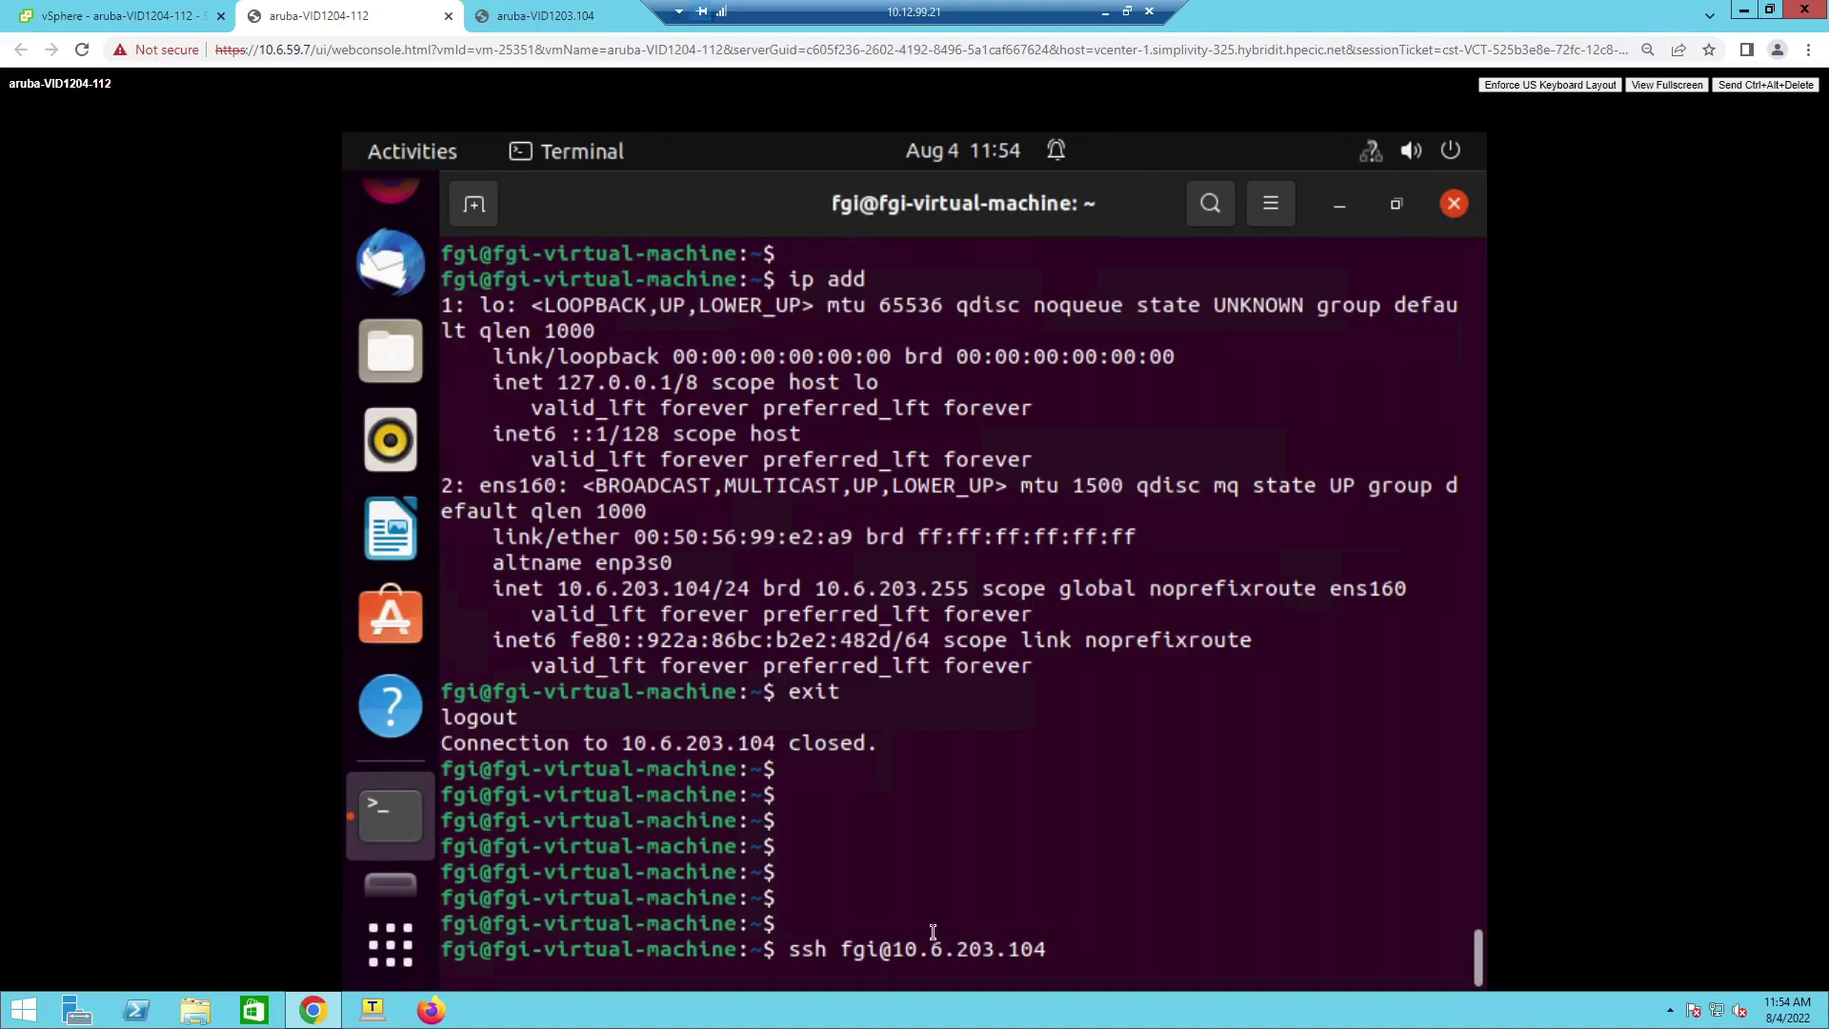
key(Return)
key(Return)
key(Return)
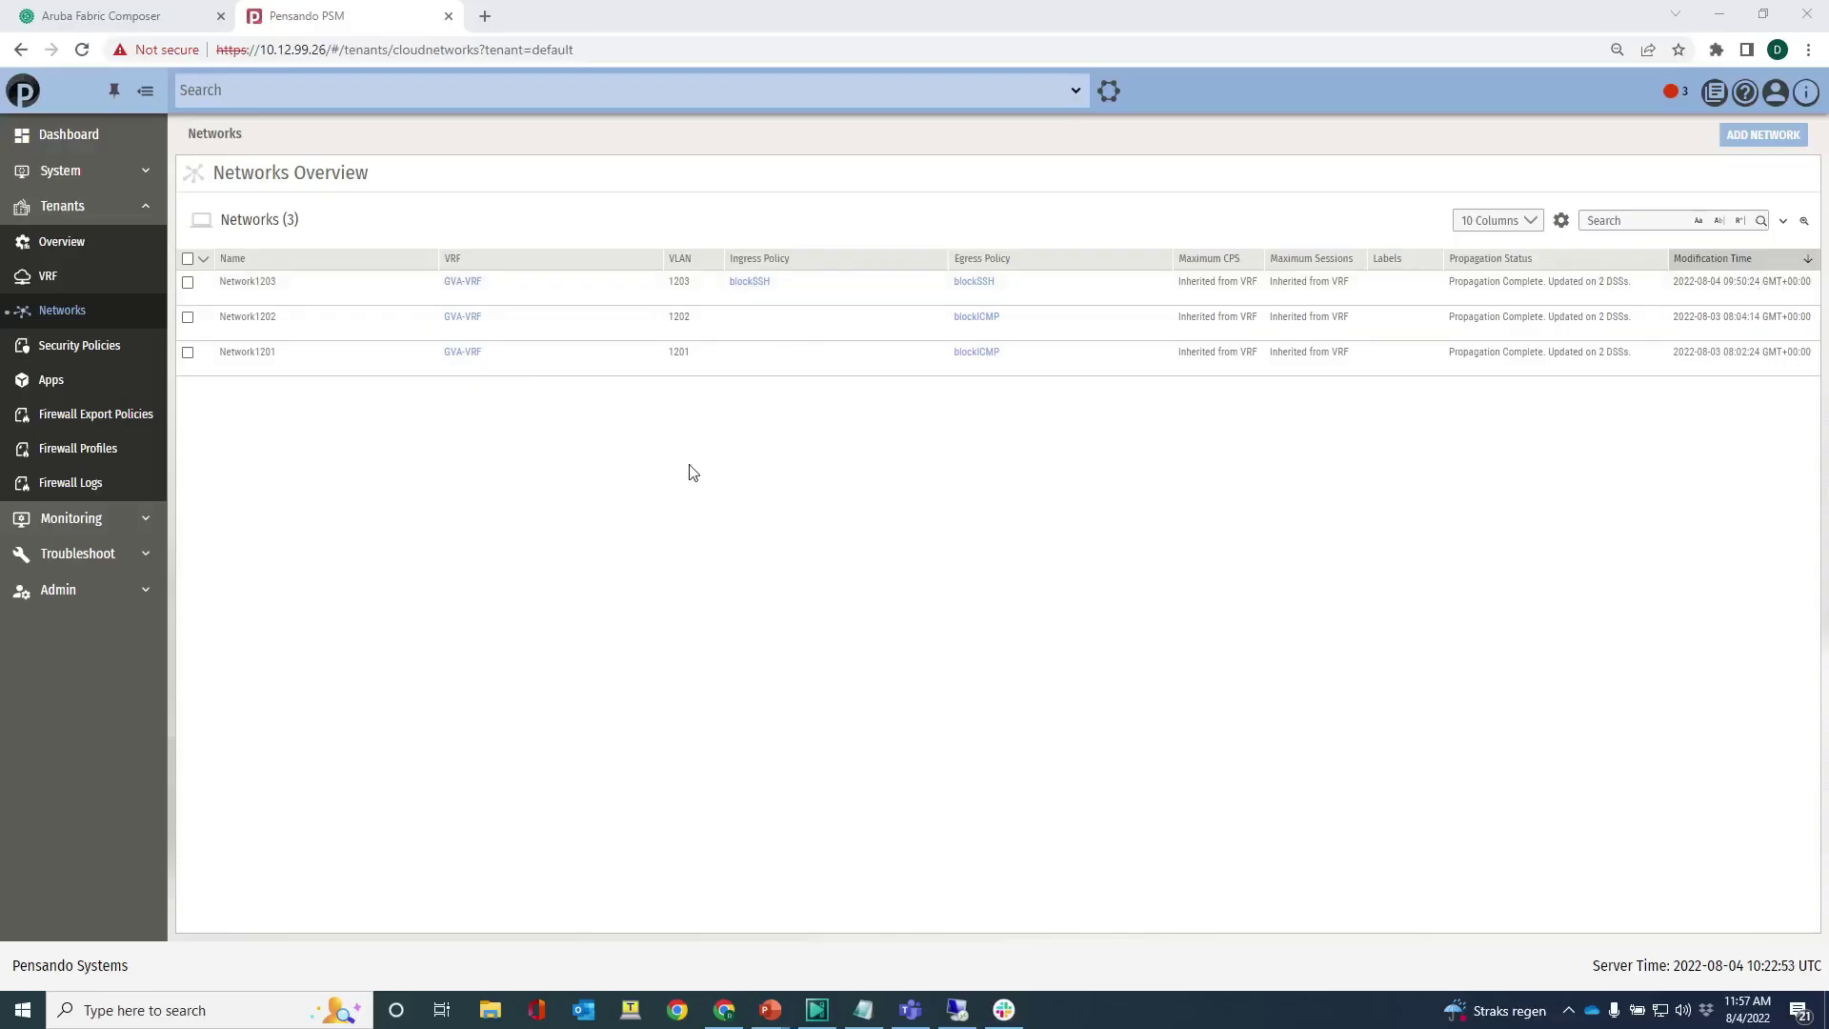
Step: Search the firewall logs filtered to policy blockSSH, VRF GVA-VRF and action deny
click(80, 484)
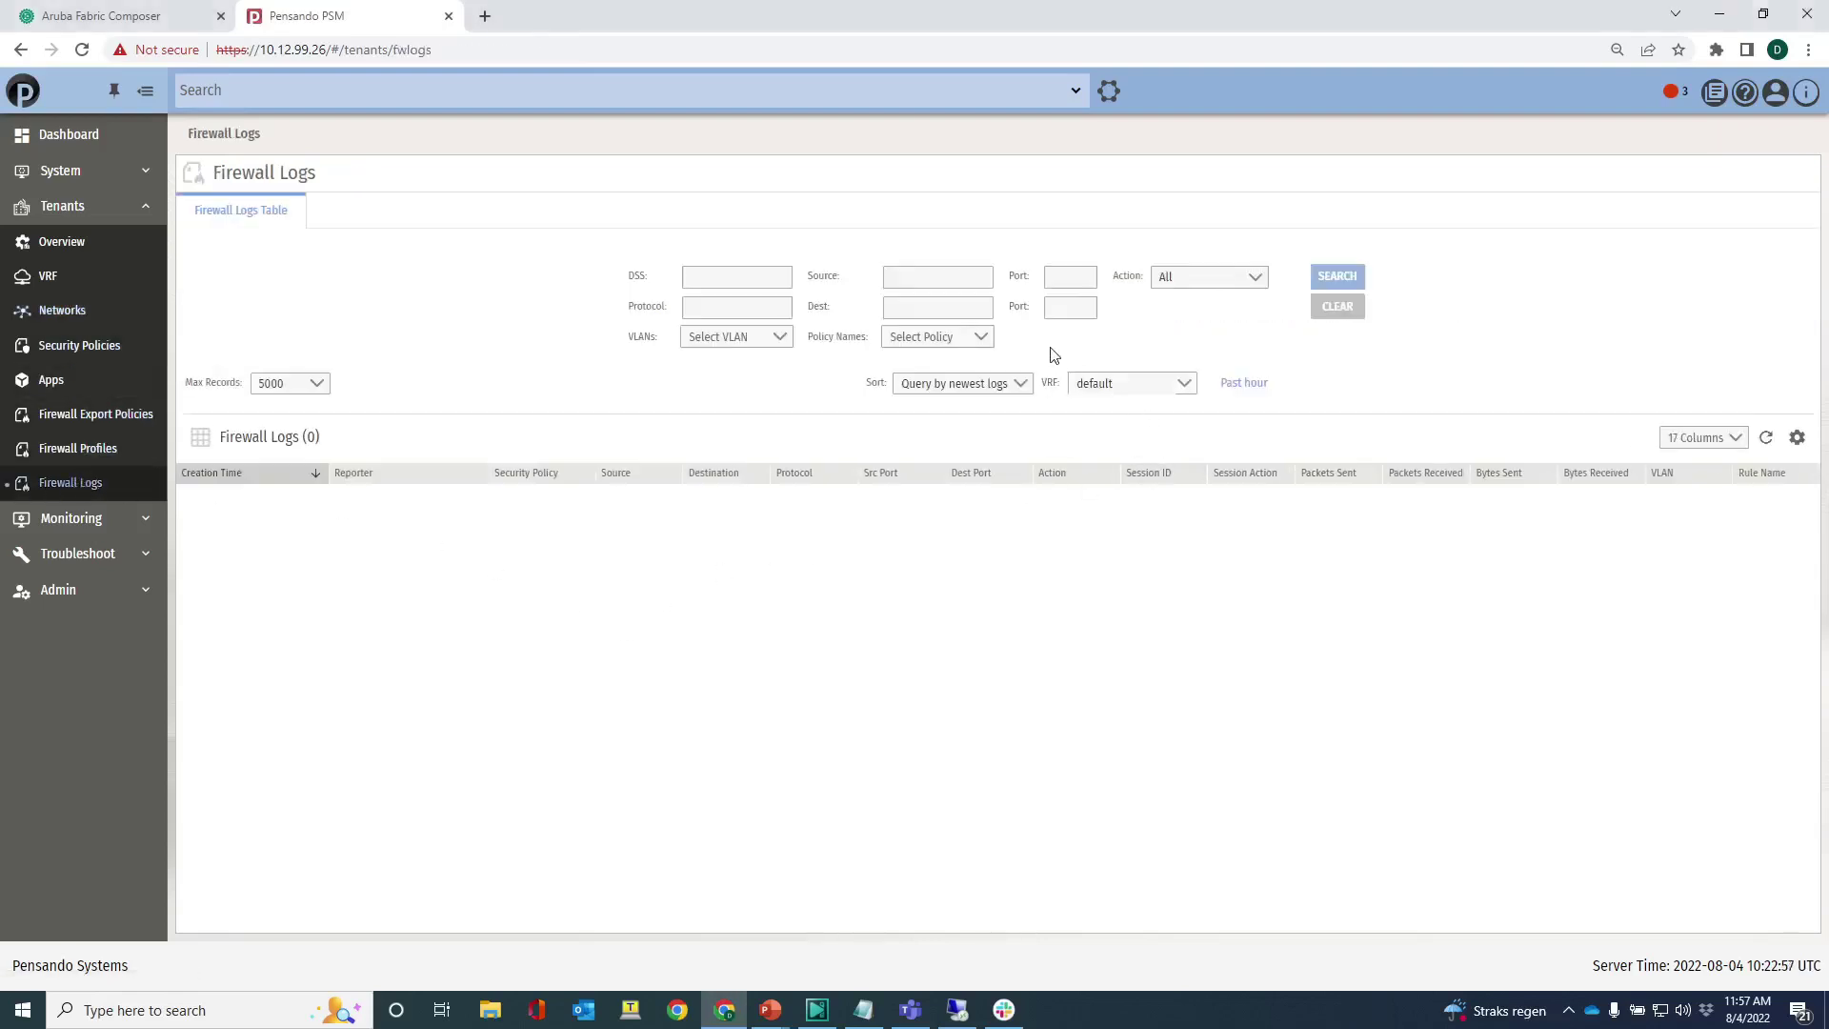
click(987, 345)
click(948, 387)
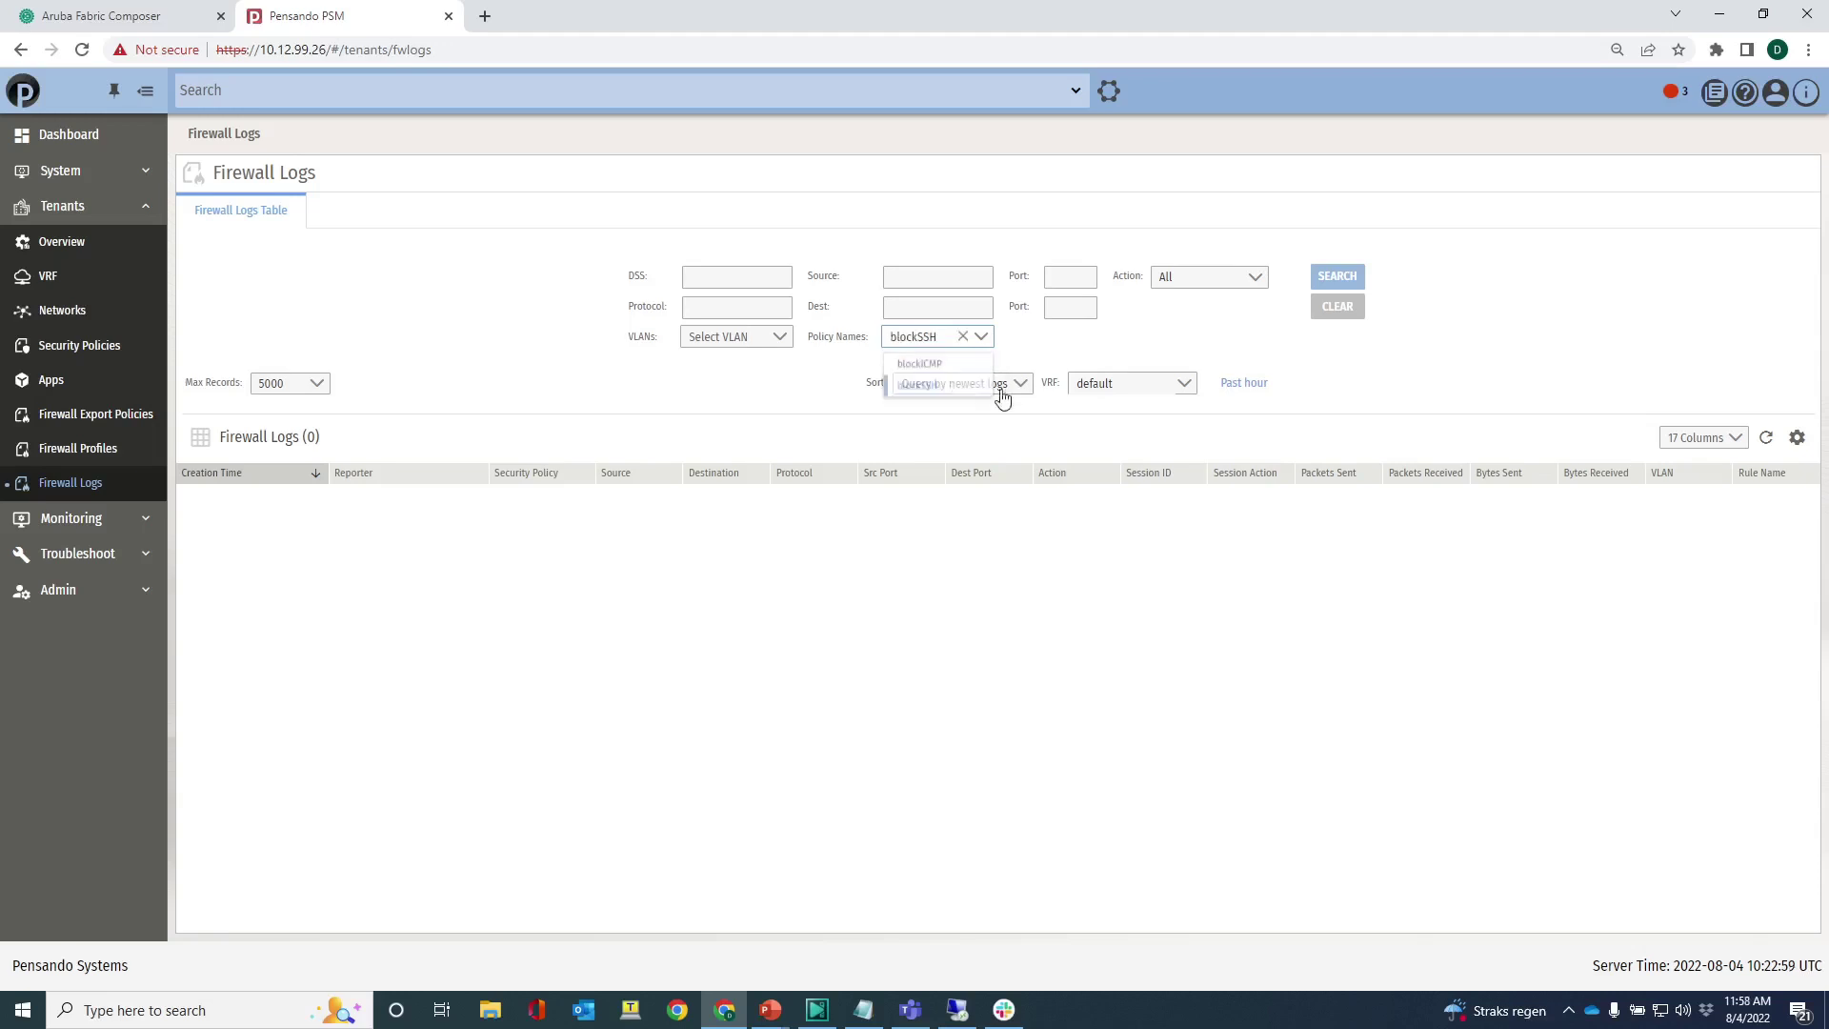
click(1177, 386)
click(1132, 414)
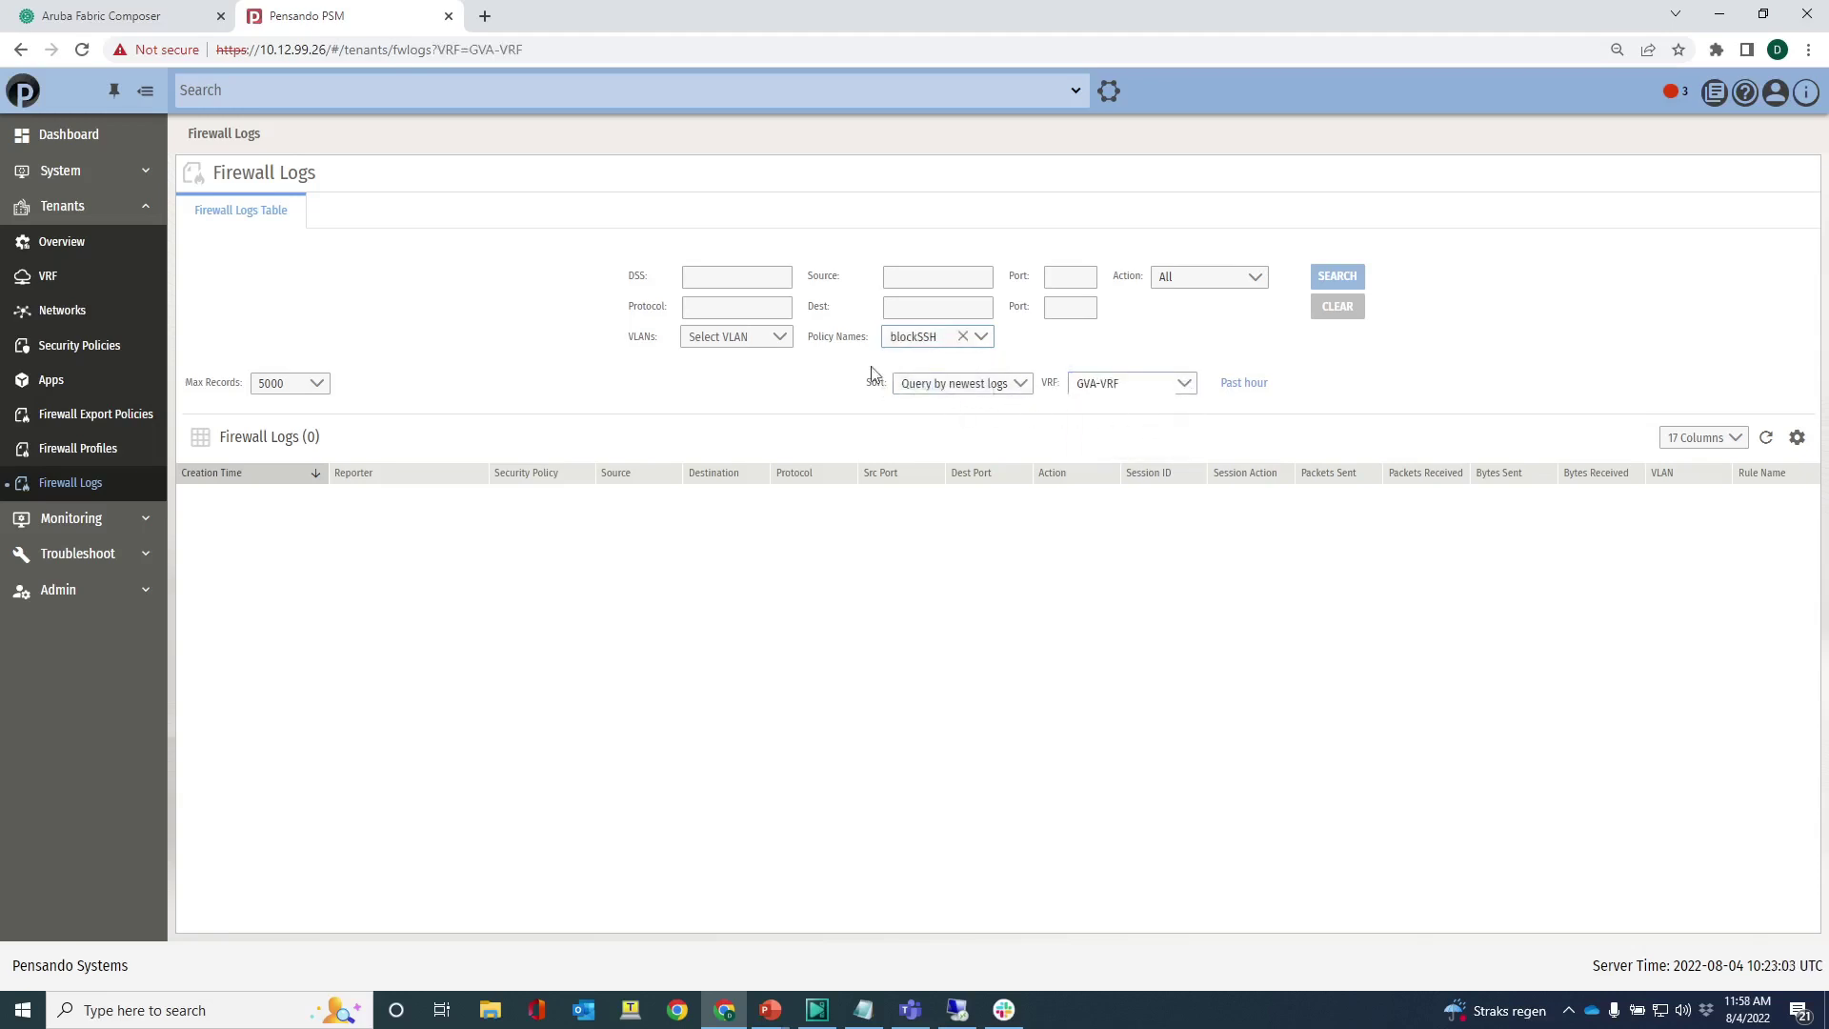
click(1245, 277)
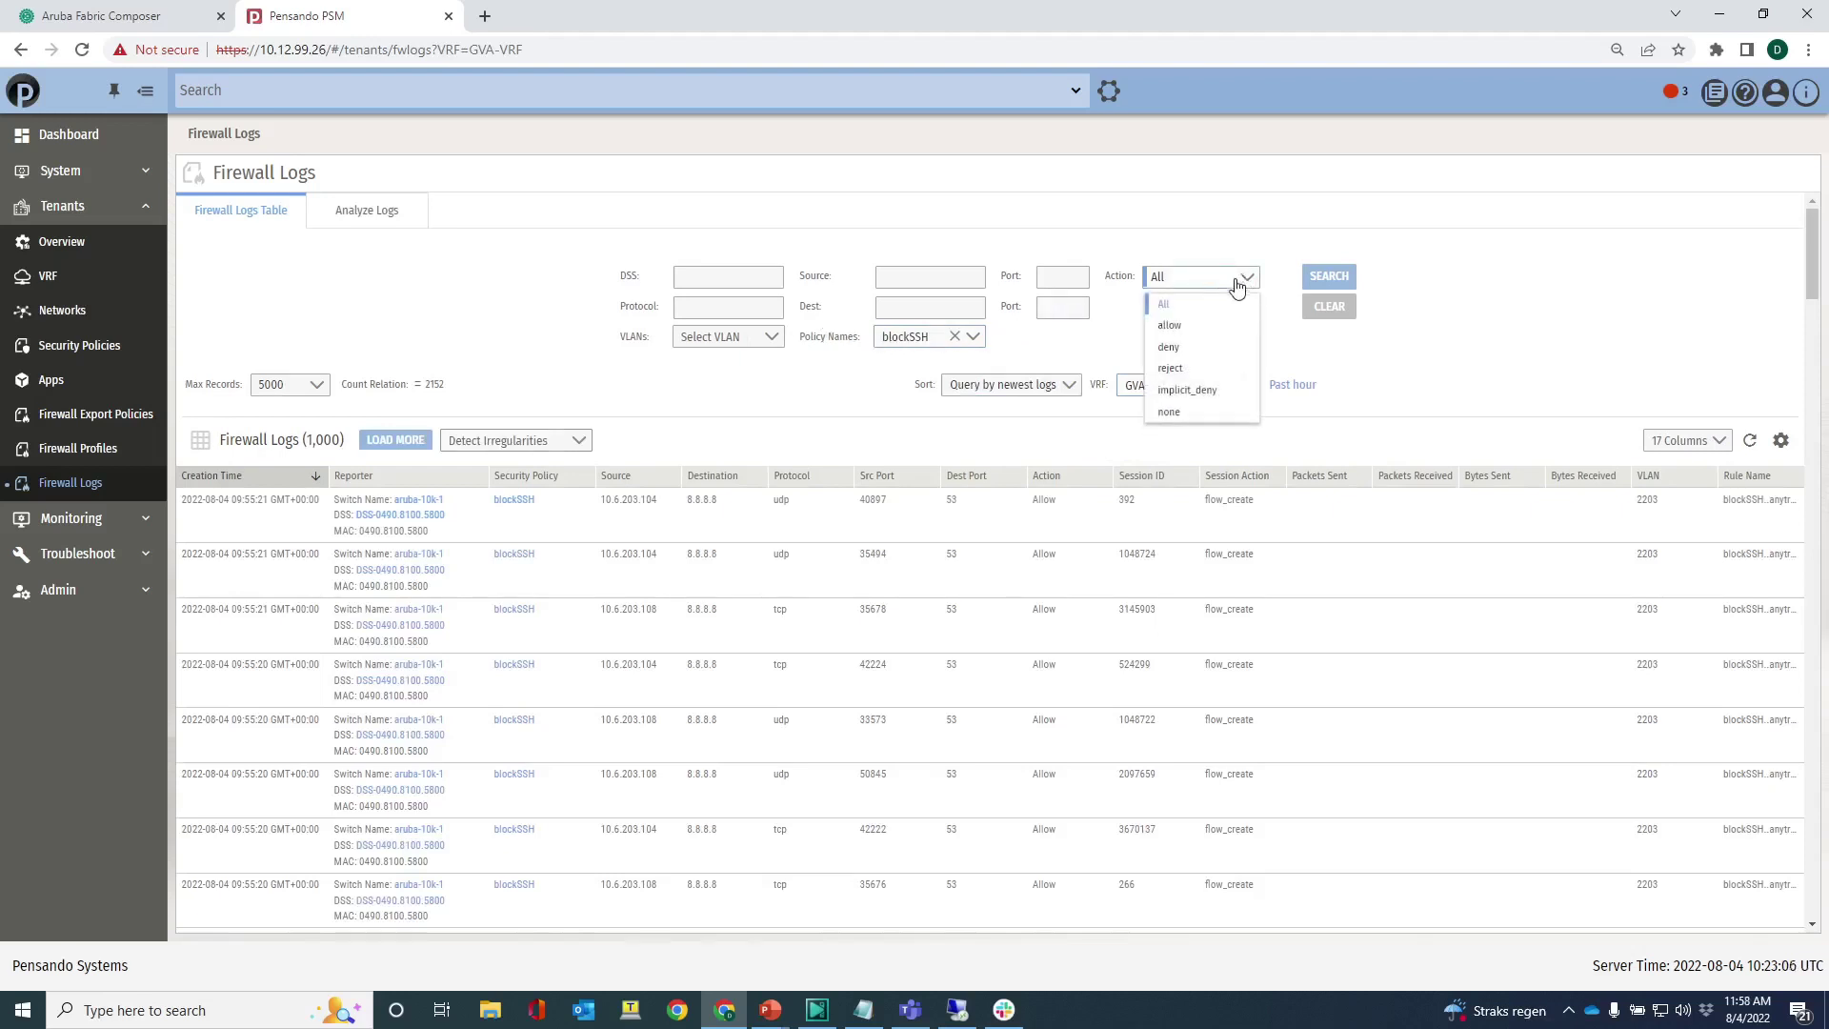
click(1200, 347)
click(1323, 281)
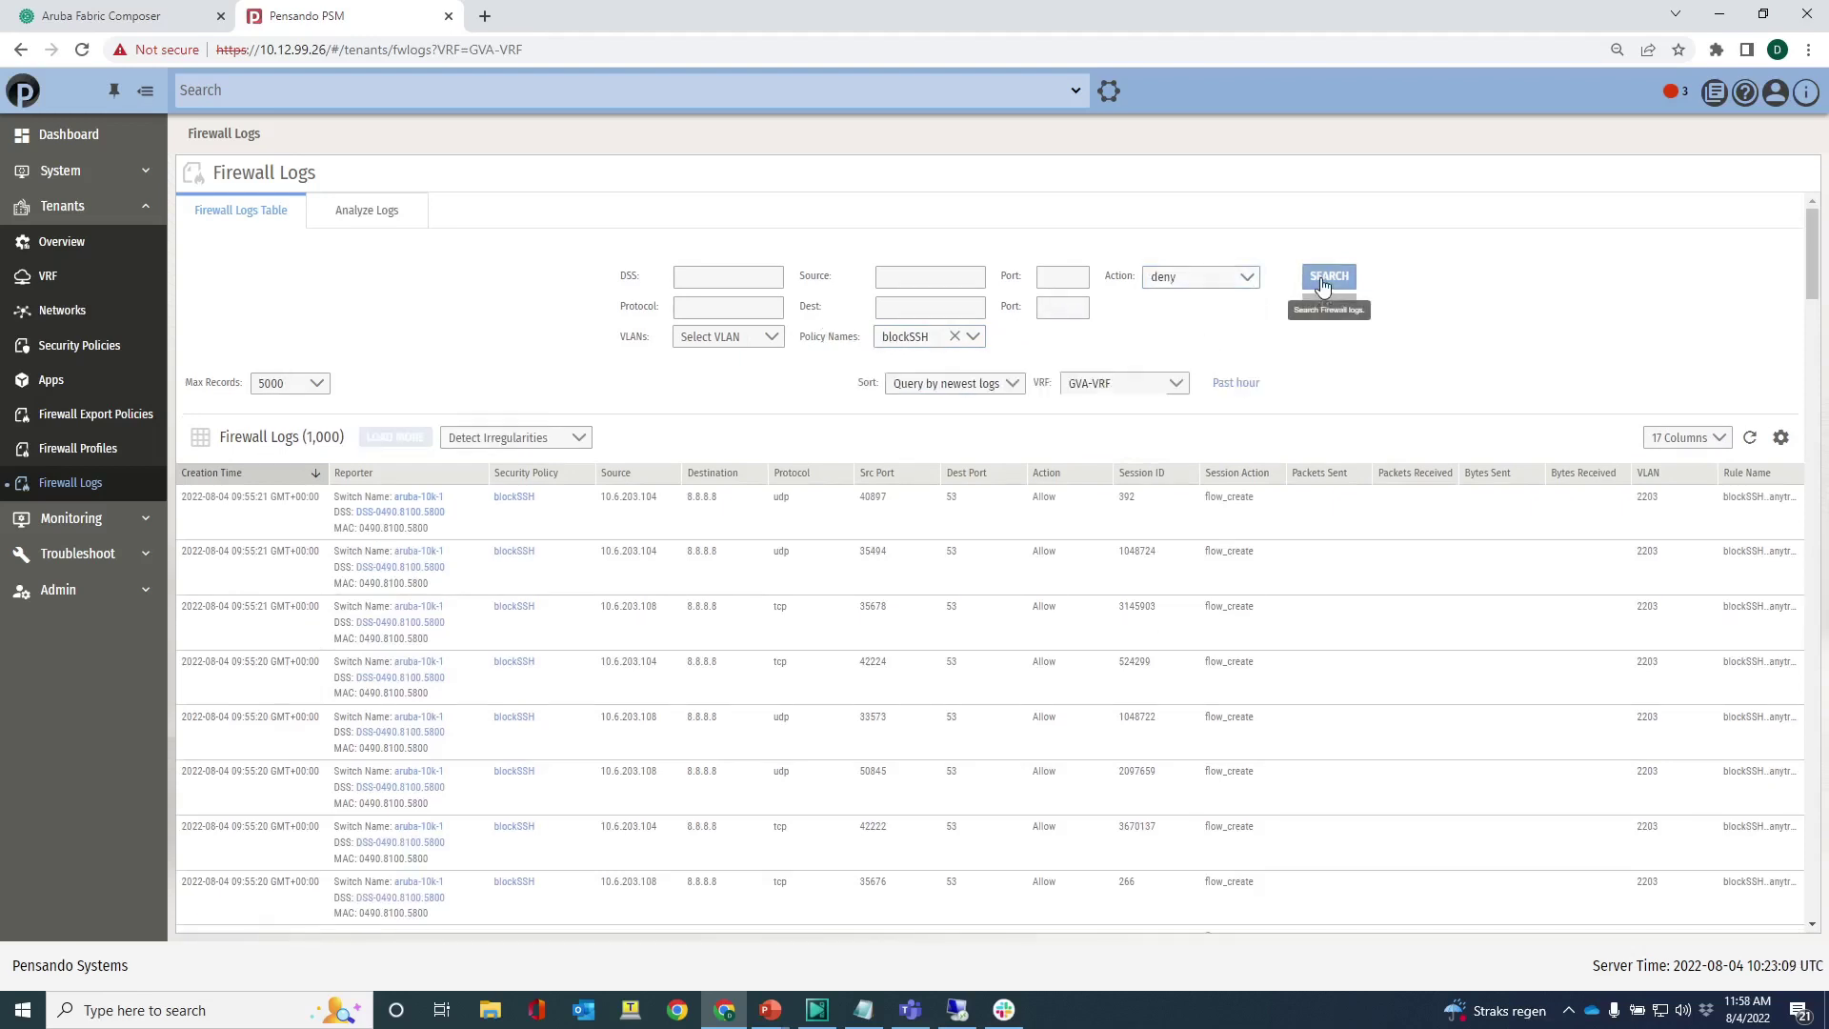